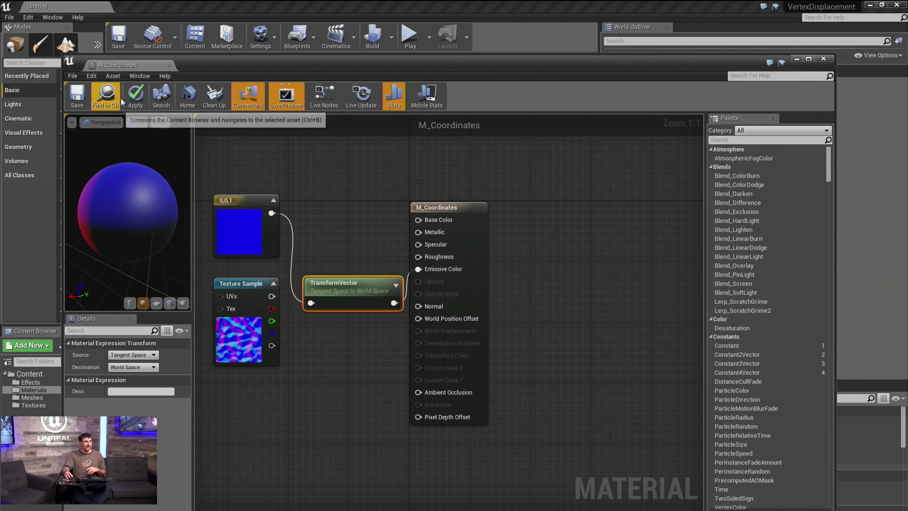
# Step: Apply the M_Coordinates material changes and inspect the tangent-to-world normal colours on the preview sphere from several sides
pyautogui.click(136, 96)
pyautogui.moveTo(141, 184); pyautogui.dragTo(120, 195)
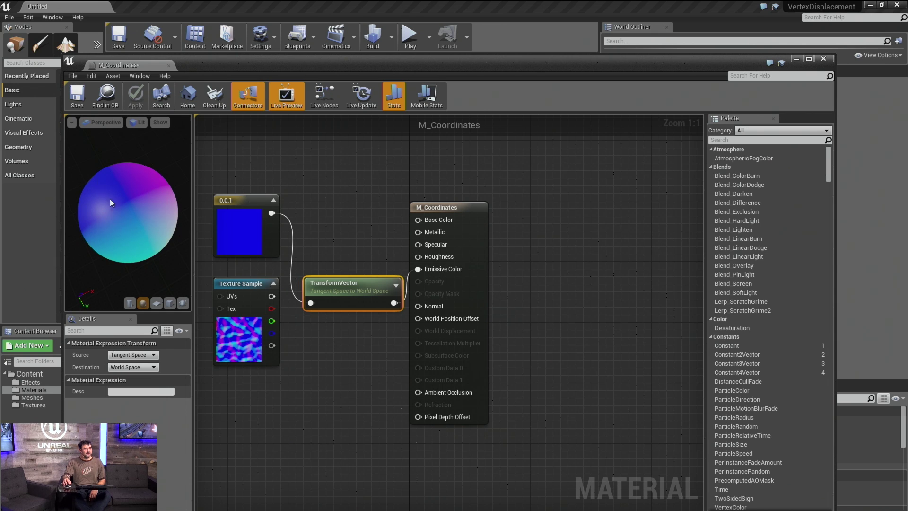
pyautogui.moveTo(122, 234); pyautogui.dragTo(141, 234)
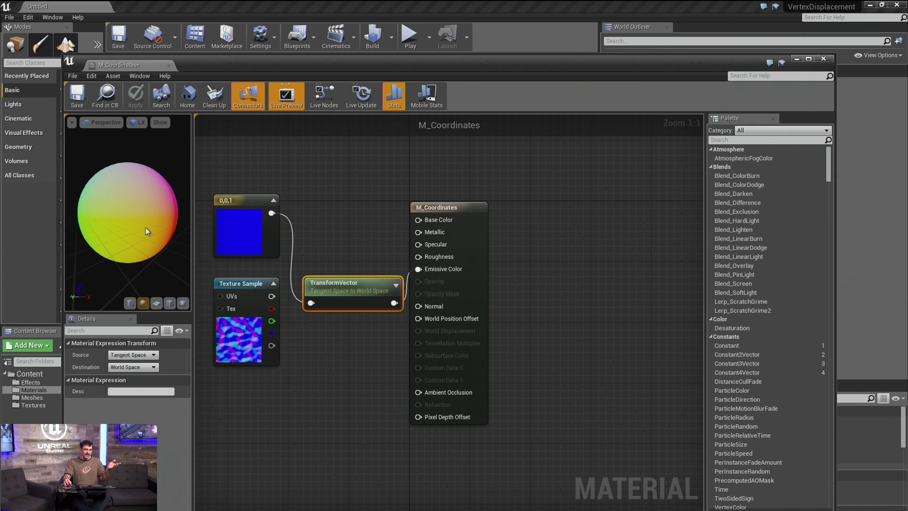
pyautogui.moveTo(99, 182); pyautogui.dragTo(99, 183)
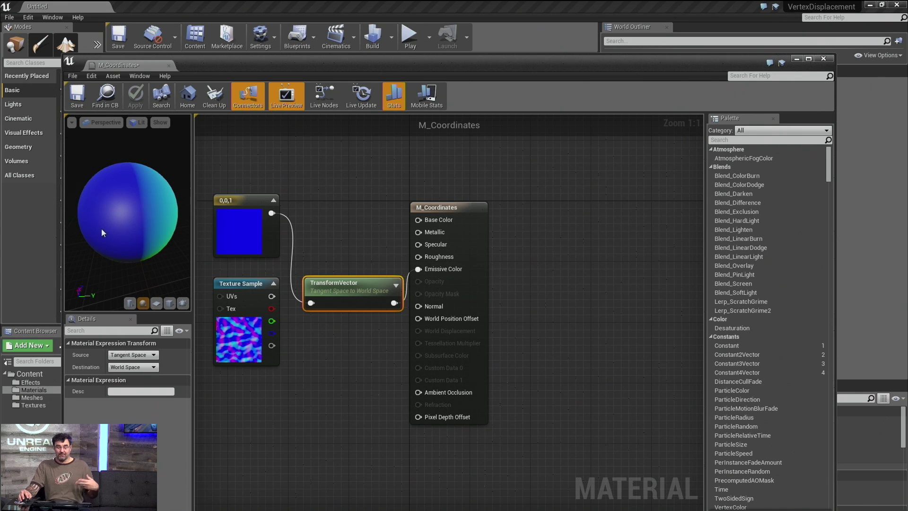
pyautogui.moveTo(138, 197); pyautogui.dragTo(134, 183)
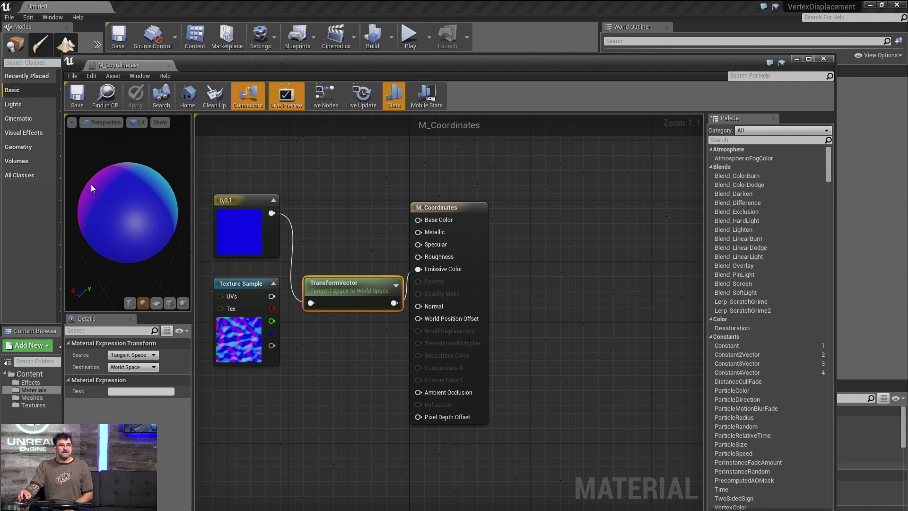
pyautogui.moveTo(96, 231); pyautogui.dragTo(145, 167)
pyautogui.moveTo(139, 270); pyautogui.dragTo(133, 244)
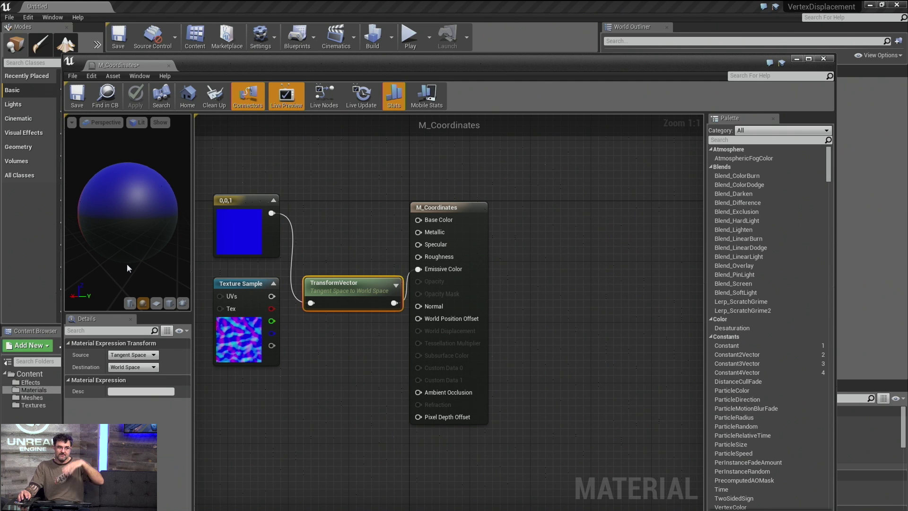
pyautogui.moveTo(137, 237); pyautogui.dragTo(159, 230)
# Step: Assign the M_Coordinates material to the level's floor and view its top and side faces
pyautogui.doubleClick(231, 68)
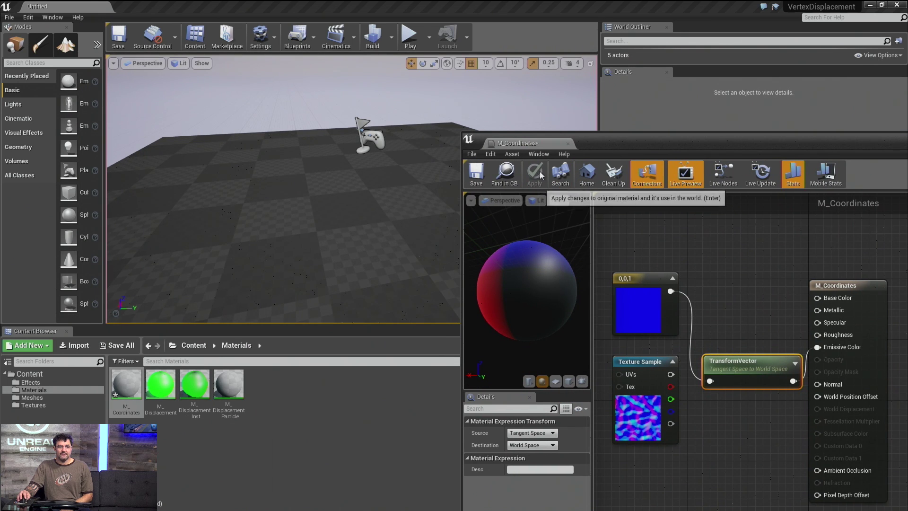
pyautogui.click(502, 184)
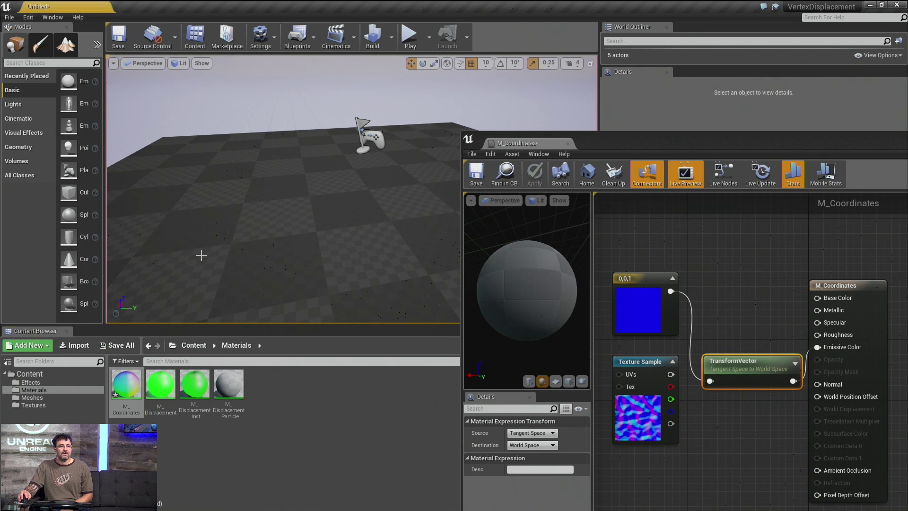
pyautogui.moveTo(302, 215); pyautogui.dragTo(312, 200)
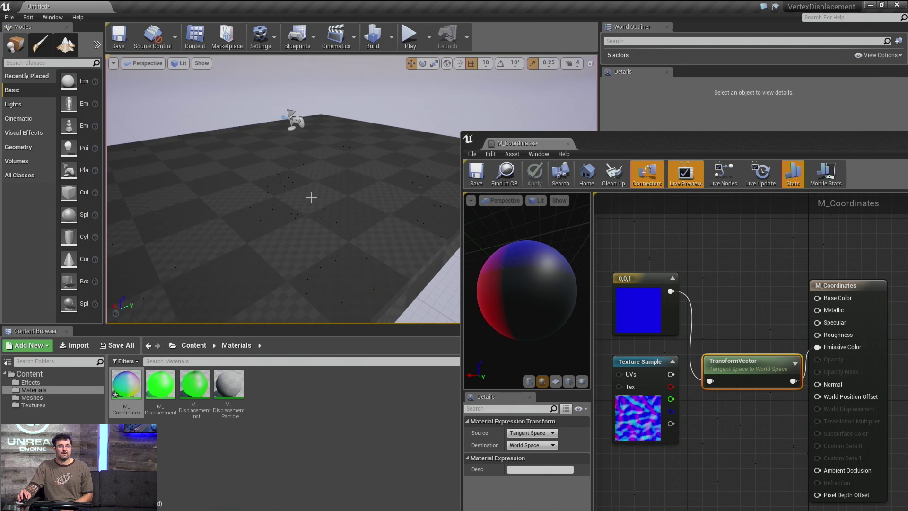
pyautogui.click(311, 206)
pyautogui.moveTo(312, 206); pyautogui.dragTo(314, 214)
pyautogui.moveTo(314, 214)
pyautogui.mouseDown(button='right')
pyautogui.moveTo(326, 224)
pyautogui.moveTo(320, 230)
pyautogui.moveTo(323, 208)
pyautogui.moveTo(330, 218)
pyautogui.mouseUp(button='right')
pyautogui.press('f')
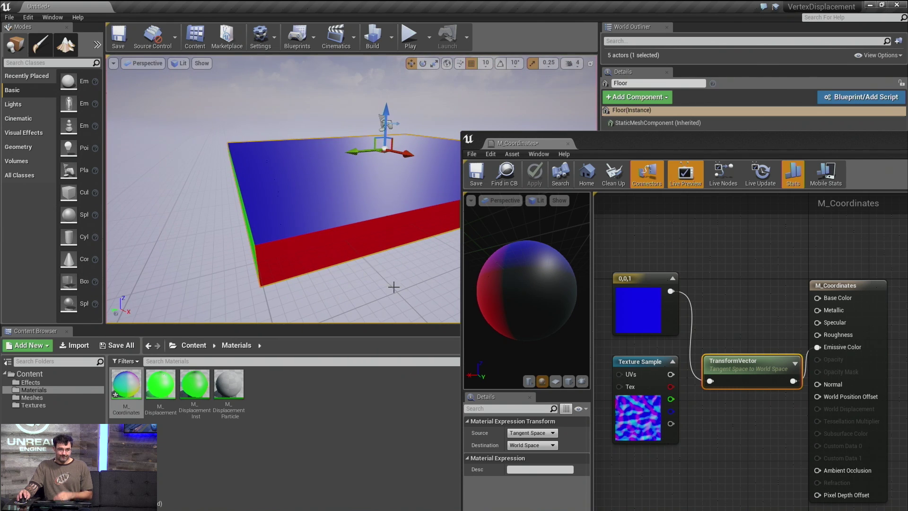
pyautogui.moveTo(363, 288); pyautogui.dragTo(199, 239, button='right')
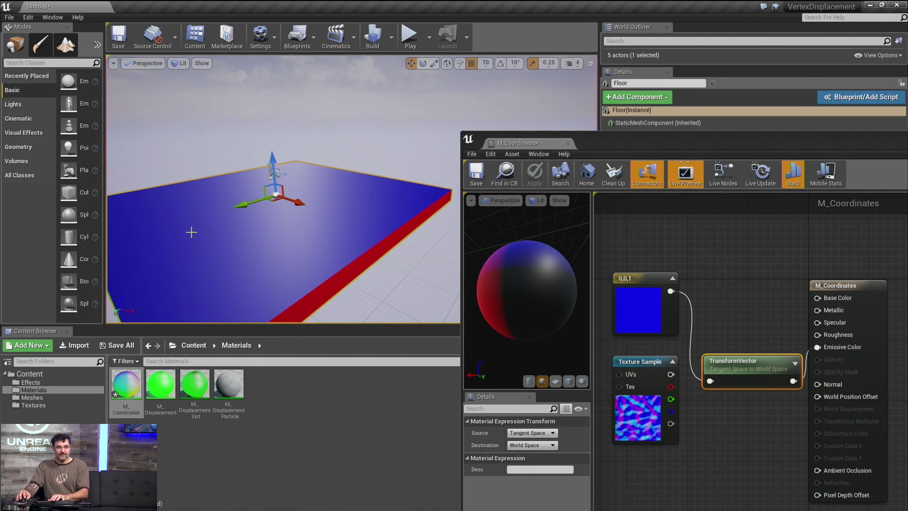
# Step: Replace the floor with a basic sphere and assign it the M_Coordinates material
pyautogui.press('Delete')
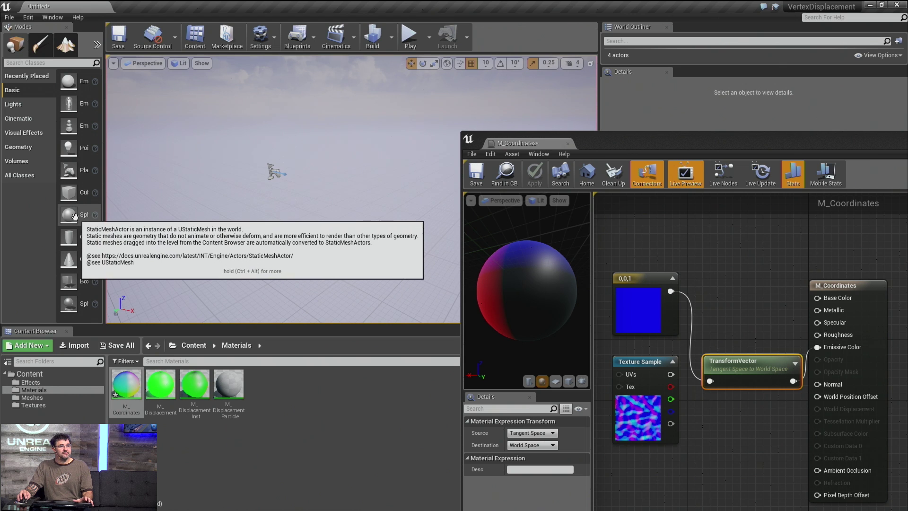
pyautogui.moveTo(73, 217); pyautogui.dragTo(303, 220)
pyautogui.moveTo(596, 140); pyautogui.dragTo(304, 360)
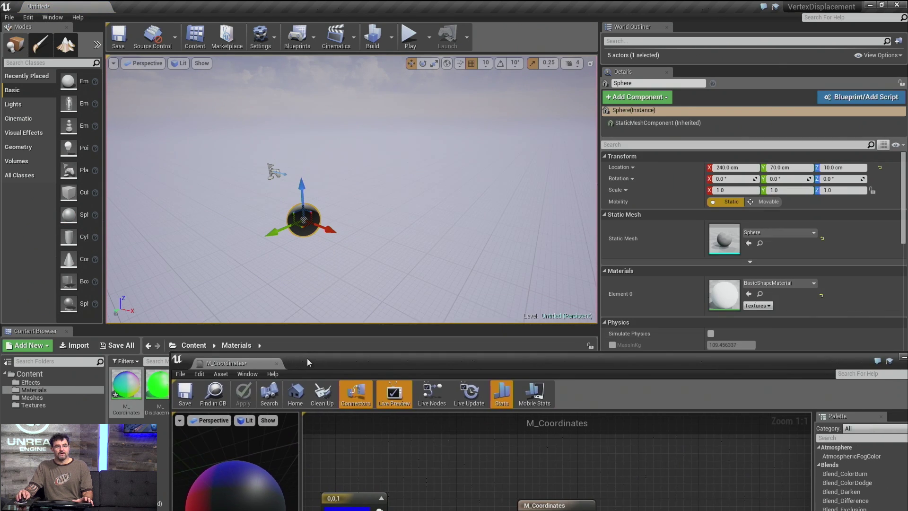
pyautogui.click(749, 294)
pyautogui.press('f')
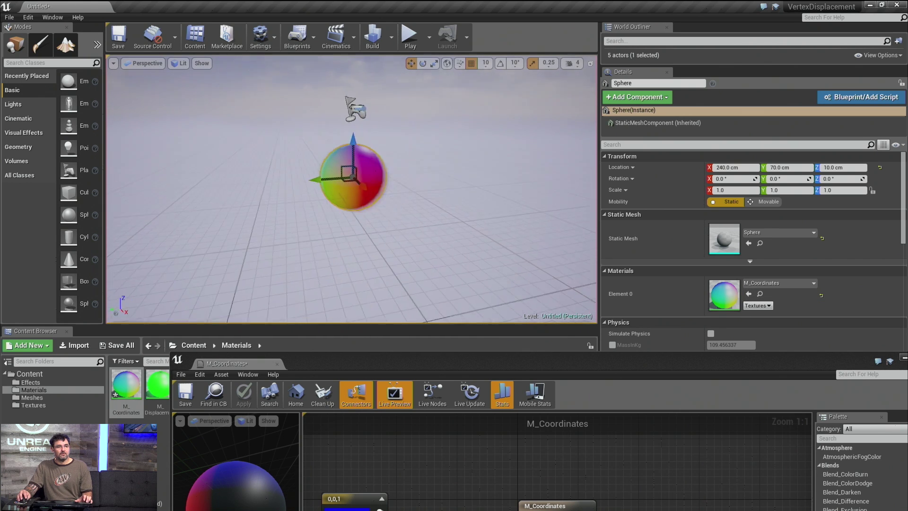
# Step: Move the sphere along the X axis to 540 cm and view it from other angles
pyautogui.moveTo(468, 259)
pyautogui.keyDown('ctrl'); pyautogui.keyDown('shift'); pyautogui.mouseDown()
pyautogui.moveTo(444, 236)
pyautogui.moveTo(481, 269)
pyautogui.mouseUp(); pyautogui.keyUp('shift'); pyautogui.keyUp('ctrl')
pyautogui.moveTo(409, 168)
pyautogui.keyDown('alt'); pyautogui.mouseDown()
pyautogui.moveTo(378, 170)
pyautogui.moveTo(410, 168)
pyautogui.mouseUp(); pyautogui.keyUp('alt')
pyautogui.keyDown('alt'); pyautogui.moveTo(348, 196); pyautogui.dragTo(402, 188); pyautogui.keyUp('alt')
# Step: Move the Texture Sample node down in the M_Coordinates graph and add a WorldPosition node above it
pyautogui.moveTo(369, 361); pyautogui.dragTo(377, 60)
pyautogui.moveTo(367, 293); pyautogui.dragTo(367, 421)
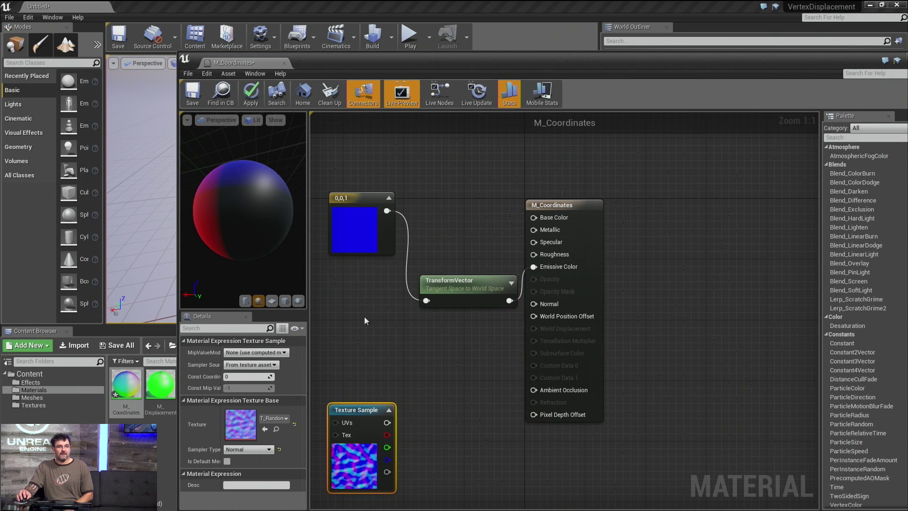
pyautogui.rightClick(319, 322)
pyautogui.write('worldpos')
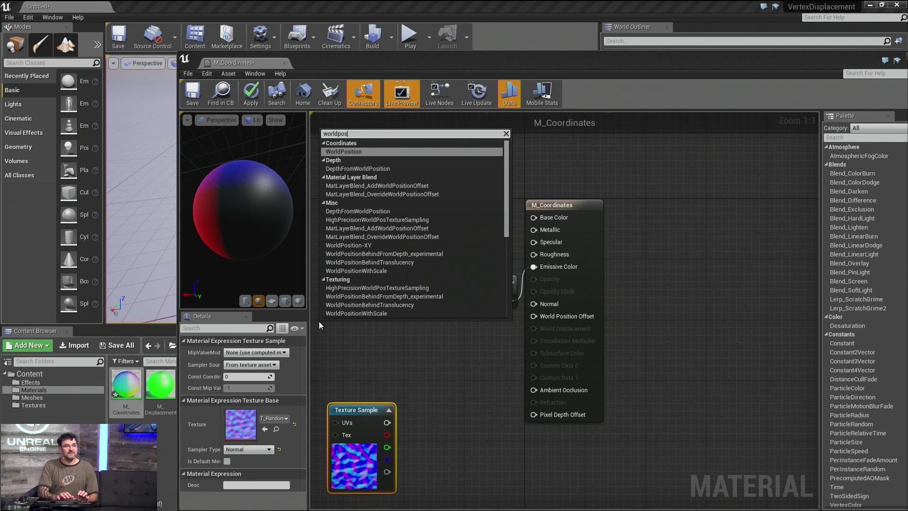
pyautogui.press('Return')
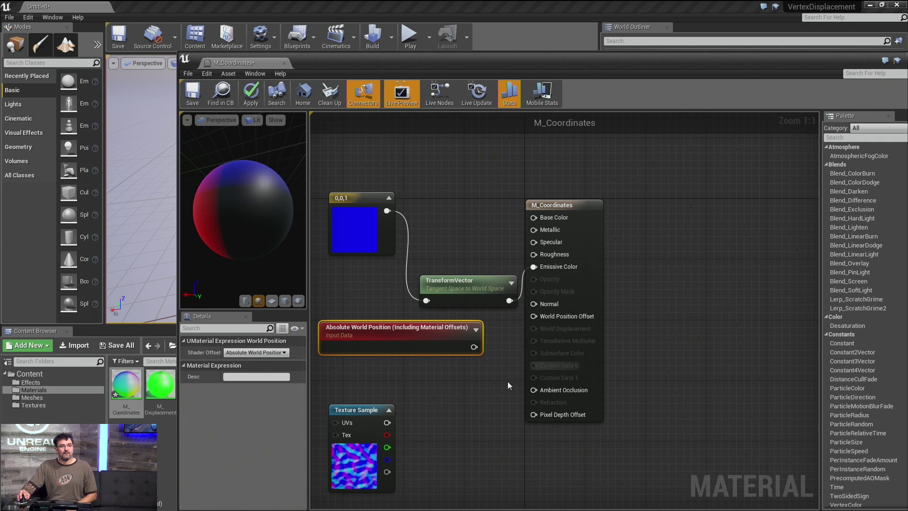
# Step: Connect the Absolute World Position node to Emissive Color and apply the material, moving TransformVector out of the way
pyautogui.moveTo(473, 346); pyautogui.dragTo(537, 266)
pyautogui.moveTo(449, 281); pyautogui.dragTo(433, 220)
pyautogui.moveTo(471, 337); pyautogui.dragTo(465, 297)
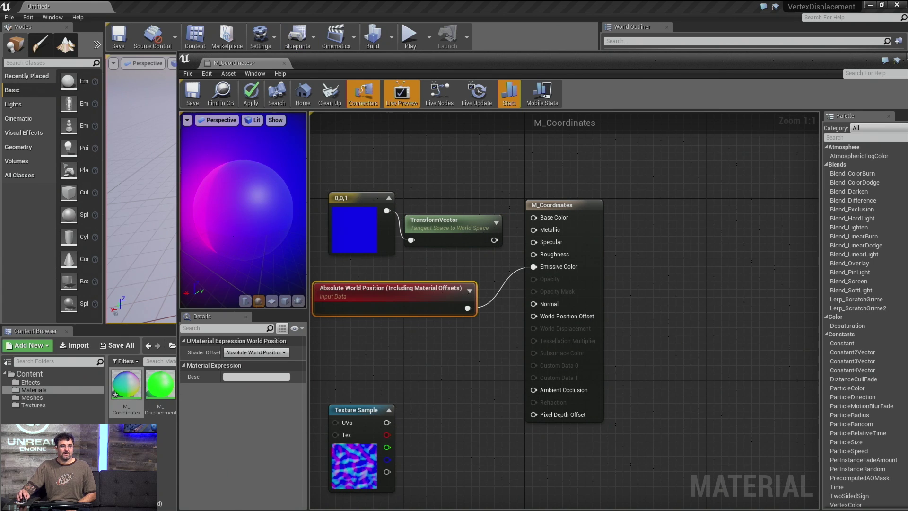
pyautogui.moveTo(331, 63); pyautogui.dragTo(616, 197)
pyautogui.click(533, 228)
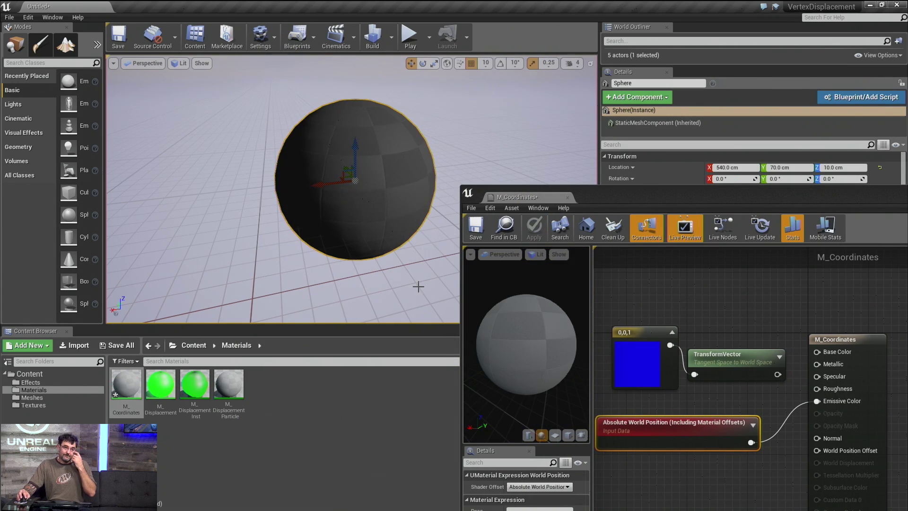
# Step: Move the sphere to the world origin at X 0, Y 0, Z -20 cm and view its world-position colours
pyautogui.scroll(-3, 418, 286)
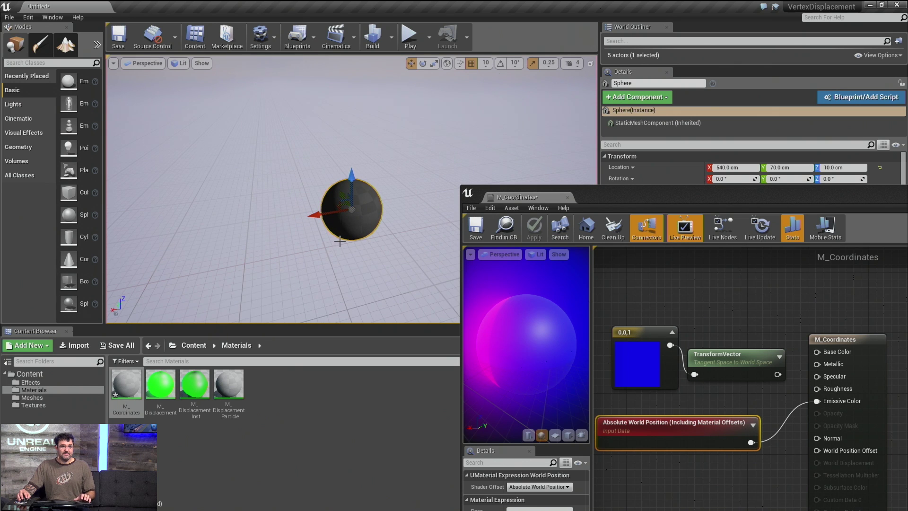
pyautogui.moveTo(324, 263); pyautogui.dragTo(340, 246, button='right')
pyautogui.keyDown('shift'); pyautogui.moveTo(284, 241); pyautogui.dragTo(361, 222); pyautogui.keyUp('shift')
pyautogui.keyDown('shift'); pyautogui.moveTo(319, 202); pyautogui.dragTo(270, 244); pyautogui.keyUp('shift')
pyautogui.keyDown('shift'); pyautogui.moveTo(320, 232); pyautogui.dragTo(324, 206); pyautogui.keyUp('shift')
pyautogui.press('w')
pyautogui.moveTo(310, 241); pyautogui.dragTo(285, 288, button='right')
pyautogui.press('a')
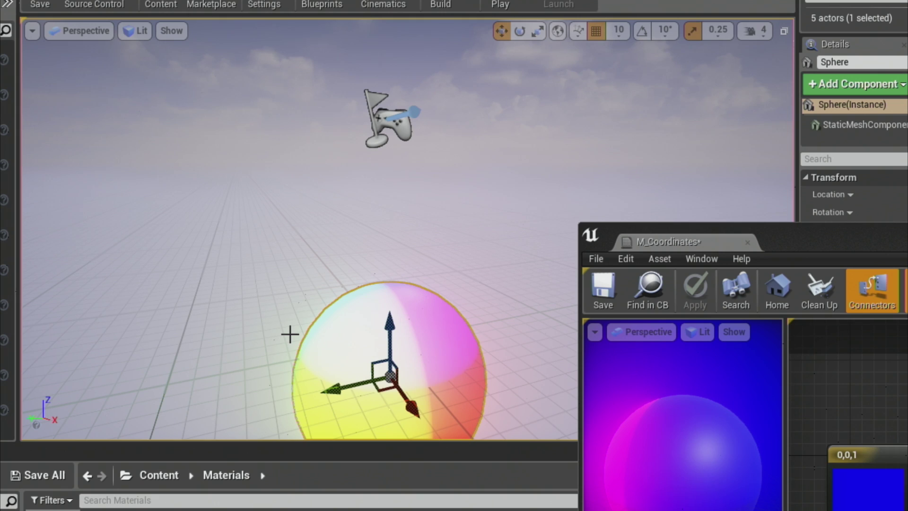
pyautogui.moveTo(291, 326); pyautogui.dragTo(289, 320, button='right')
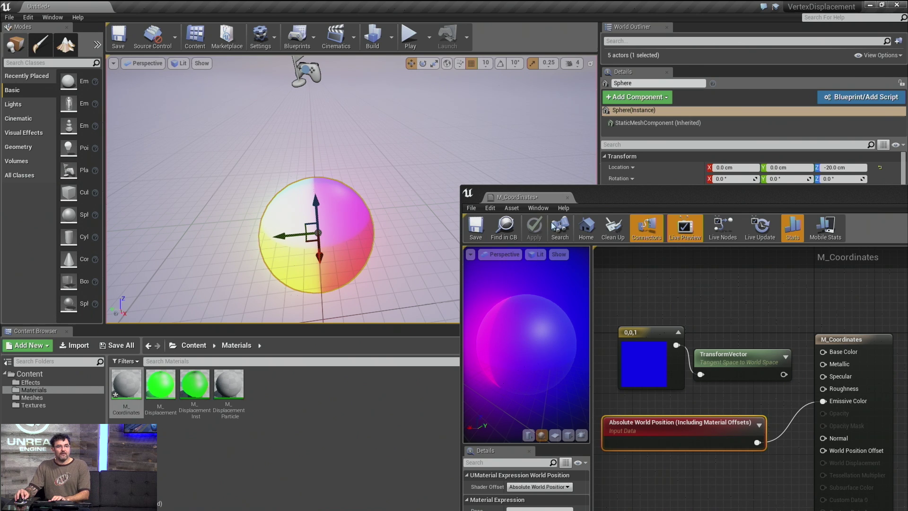
# Step: Connect the 0,0,1 constant directly to Emissive Color and apply the material
pyautogui.moveTo(610, 201); pyautogui.dragTo(560, 166)
pyautogui.click(693, 345)
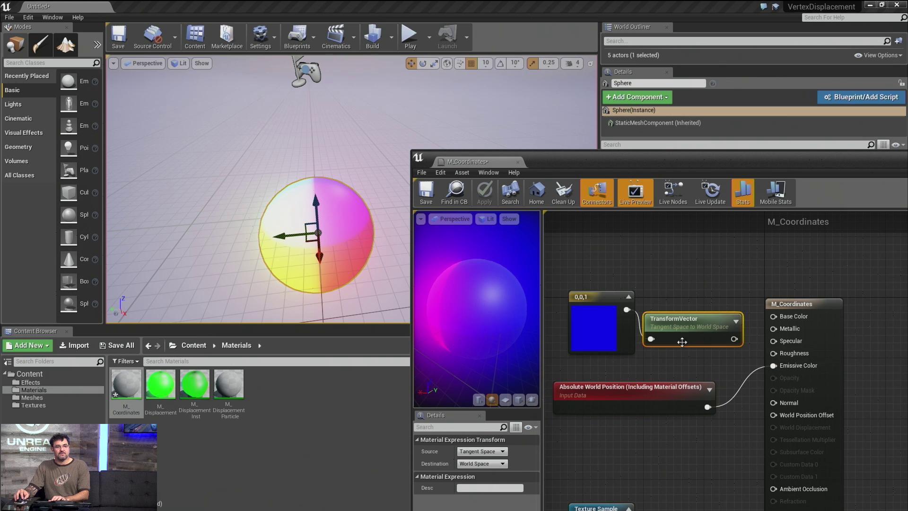
pyautogui.moveTo(734, 339); pyautogui.dragTo(794, 365)
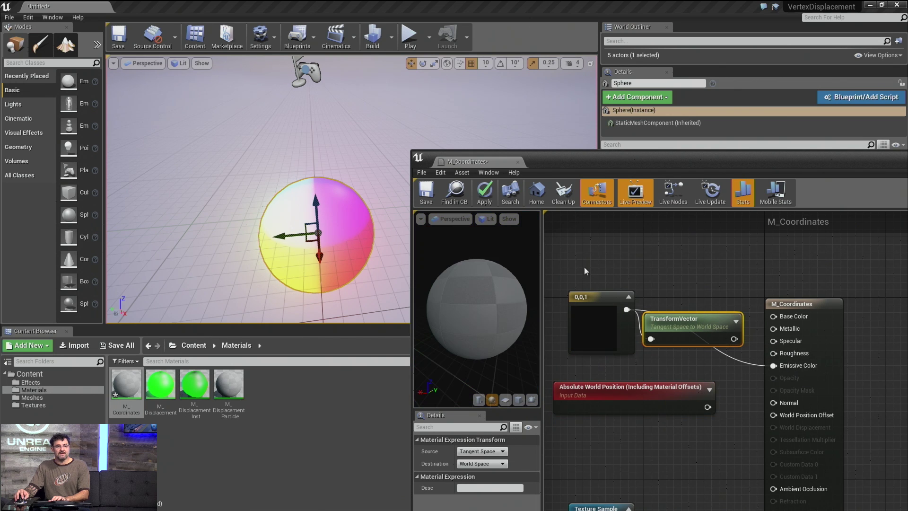
pyautogui.click(494, 197)
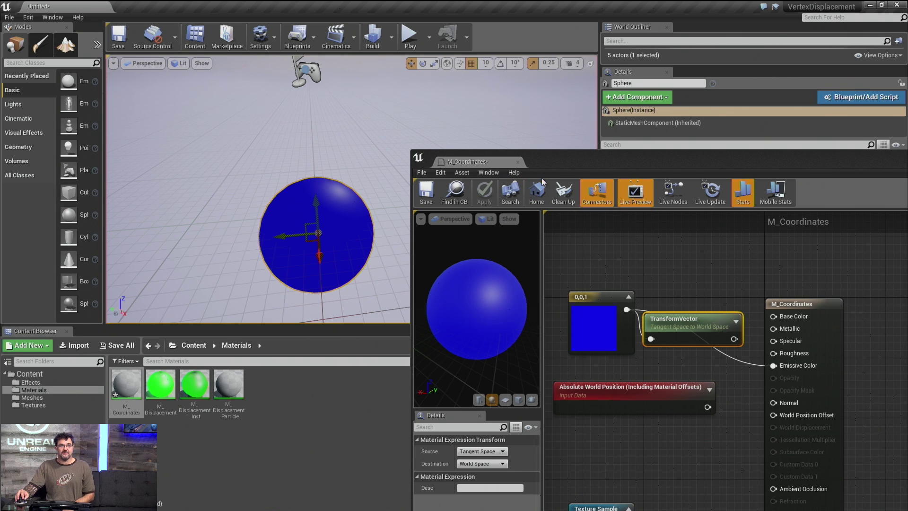
# Step: Add a Texture Sample node using the T_RandomLumps_N texture and place it above the 0,0,1 constant
pyautogui.moveTo(552, 169); pyautogui.dragTo(649, 153)
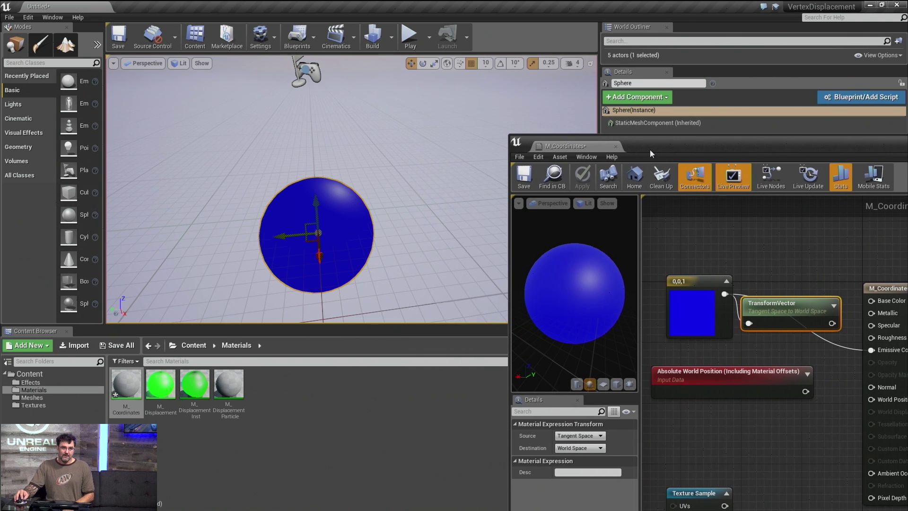
pyautogui.click(28, 405)
pyautogui.click(697, 255)
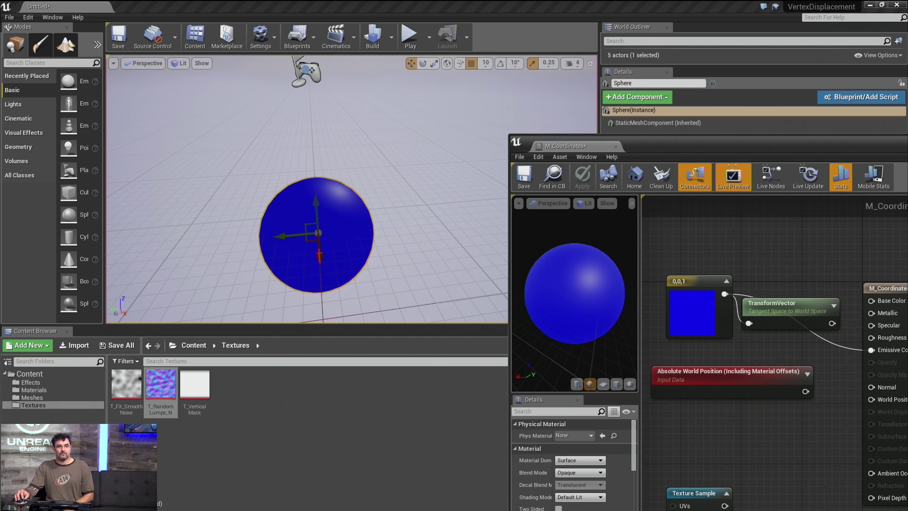
pyautogui.moveTo(671, 221); pyautogui.dragTo(702, 239, button='right')
pyautogui.rightClick(702, 239)
pyautogui.scroll(-3, 733, 340)
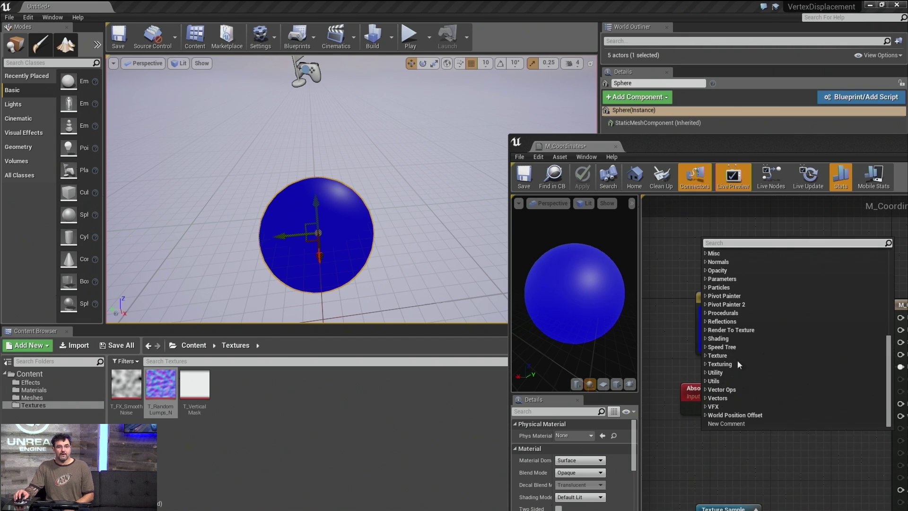
pyautogui.click(716, 356)
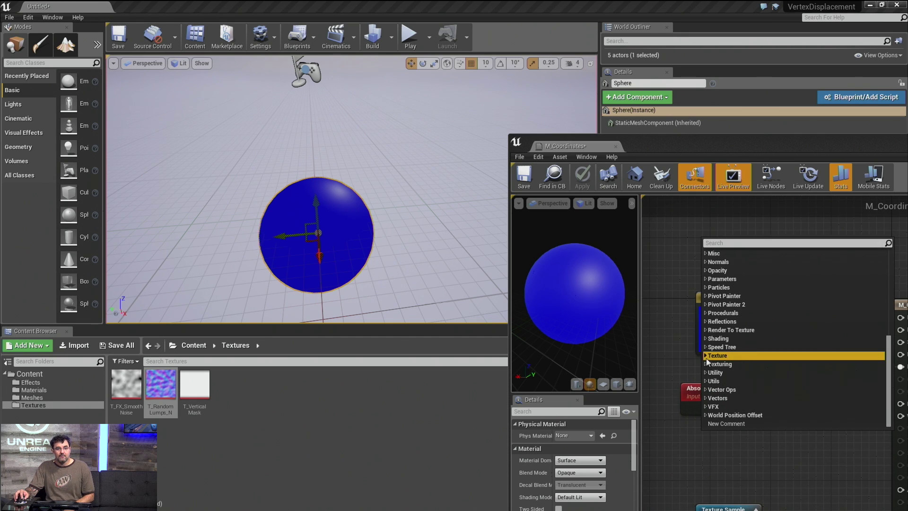
pyautogui.scroll(-2, 750, 392)
pyautogui.scroll(-2, 750, 391)
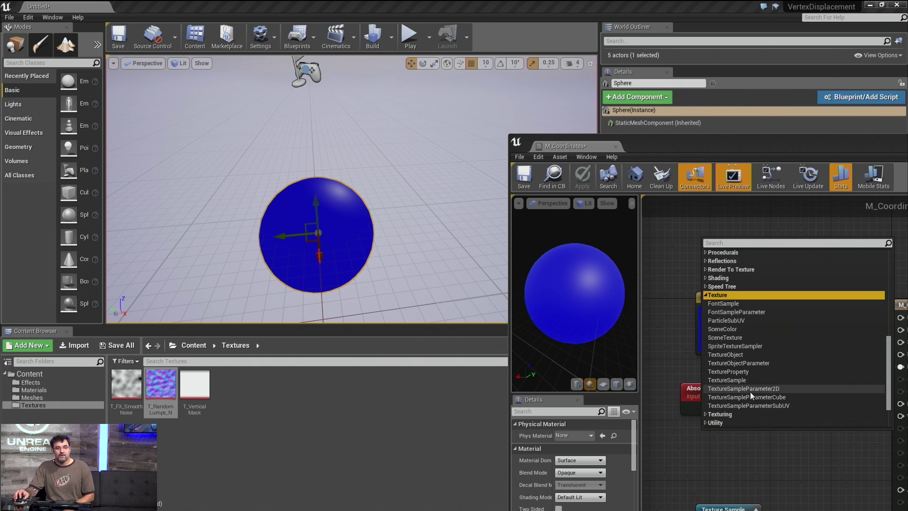
pyautogui.click(747, 381)
pyautogui.moveTo(739, 279); pyautogui.dragTo(713, 228)
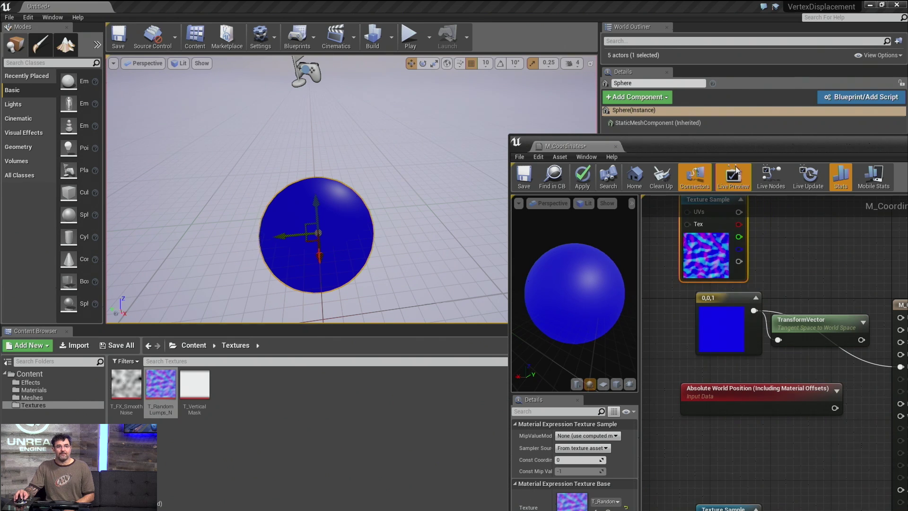
# Step: Open the T_RandomLumps_N texture to examine its normal colours, and close it again
pyautogui.moveTo(662, 145); pyautogui.dragTo(441, 90)
pyautogui.click(166, 389)
pyautogui.doubleClick(160, 385)
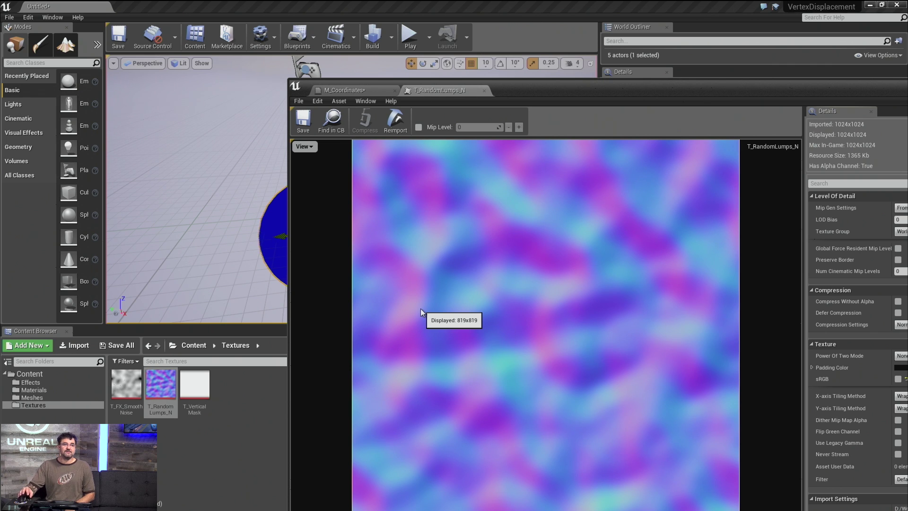
pyautogui.click(483, 90)
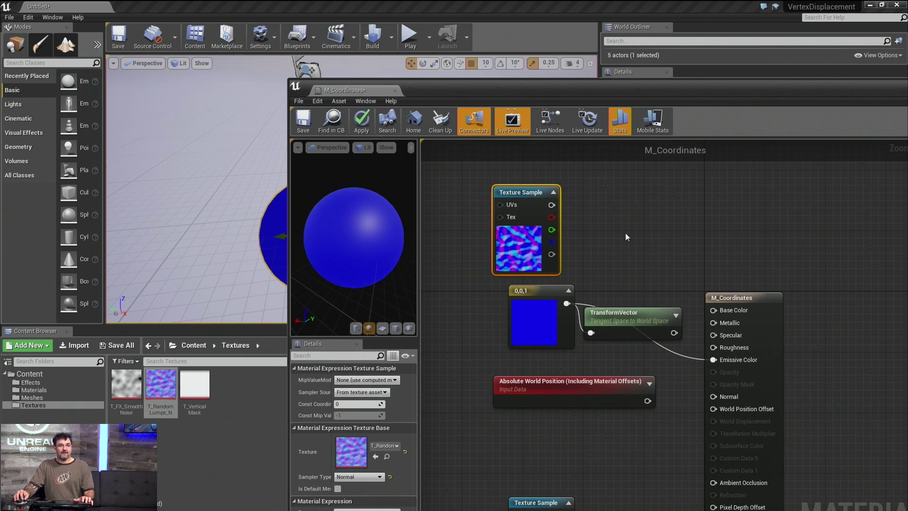
# Step: Add a Constant node with a value of 0.5 and connect it to Base Color
pyautogui.click(624, 234)
pyautogui.click(348, 380)
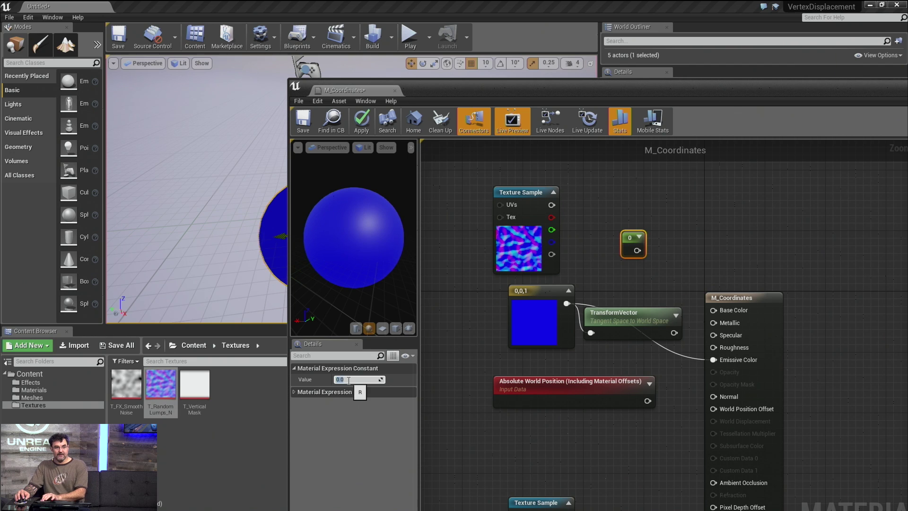
pyautogui.write('0.5')
pyautogui.press('Return')
pyautogui.moveTo(642, 250); pyautogui.dragTo(713, 310)
# Step: Disconnect Emissive Color and connect the upper Texture Sample to the Normal input
pyautogui.keyDown('alt'); pyautogui.click(713, 360); pyautogui.keyUp('alt')
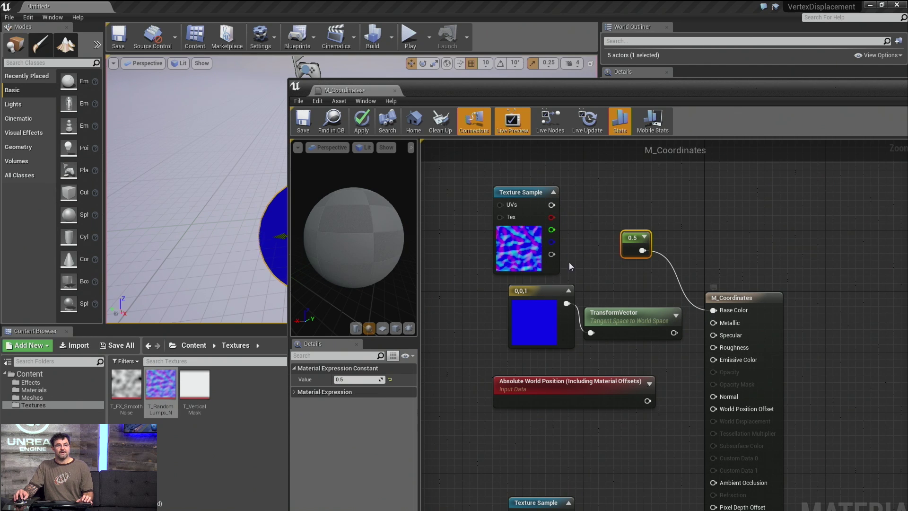
pyautogui.moveTo(522, 198); pyautogui.dragTo(713, 397)
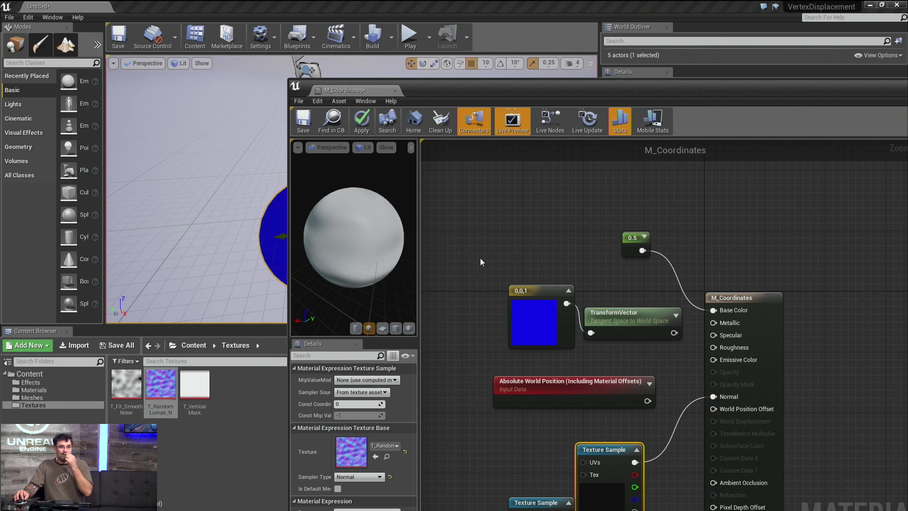
# Step: Move the Texture Sample node connected to Normal beneath the Absolute World Position node
pyautogui.moveTo(361, 249); pyautogui.dragTo(361, 250)
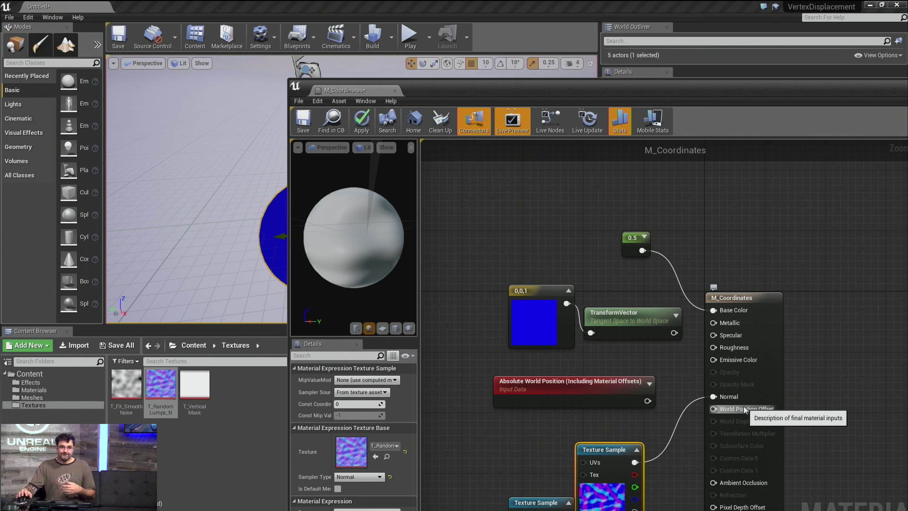
pyautogui.moveTo(603, 462); pyautogui.dragTo(537, 427)
pyautogui.click(515, 435)
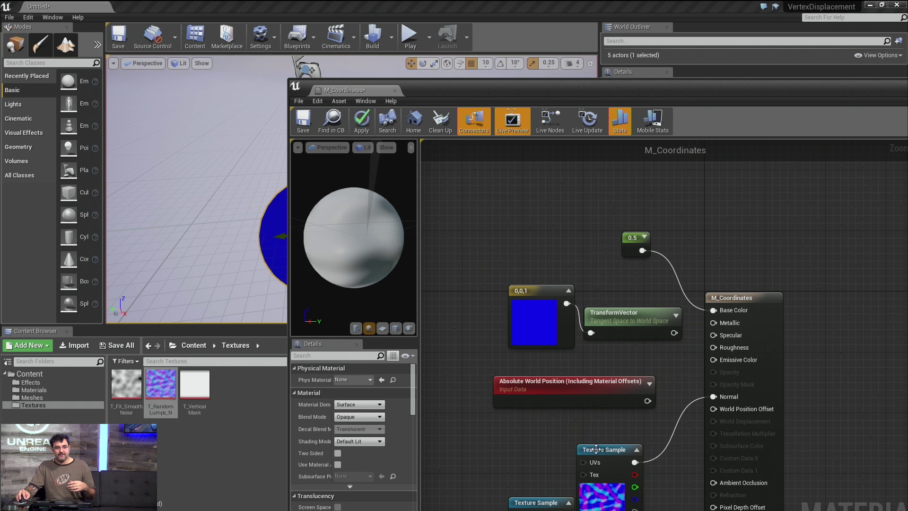
pyautogui.moveTo(596, 448); pyautogui.dragTo(543, 426)
pyautogui.click(491, 423)
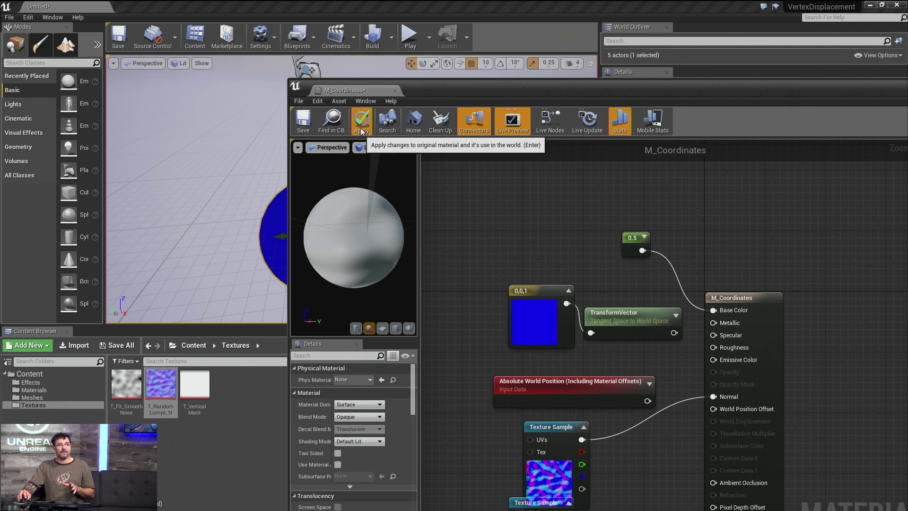
# Step: Move the material editor aside and show the applied sphere in the level's World Normal buffer visualization
pyautogui.moveTo(404, 88); pyautogui.dragTo(606, 168)
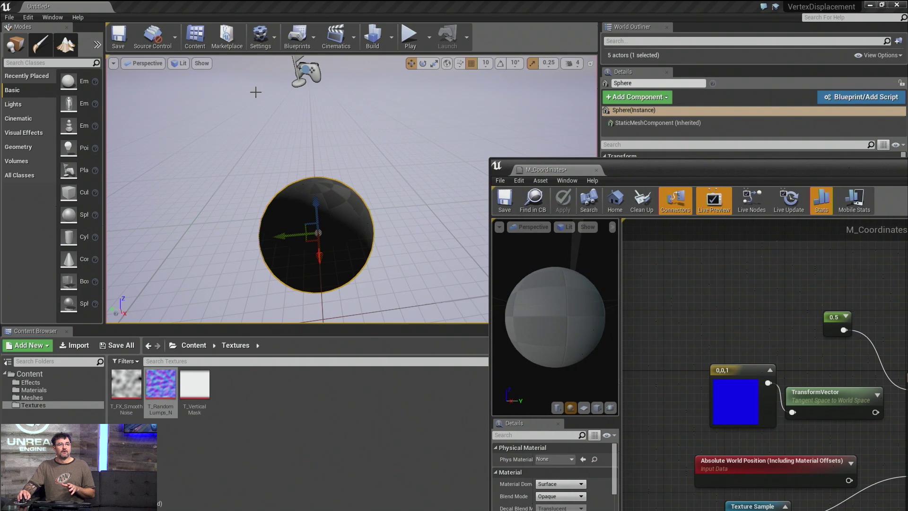
pyautogui.click(181, 65)
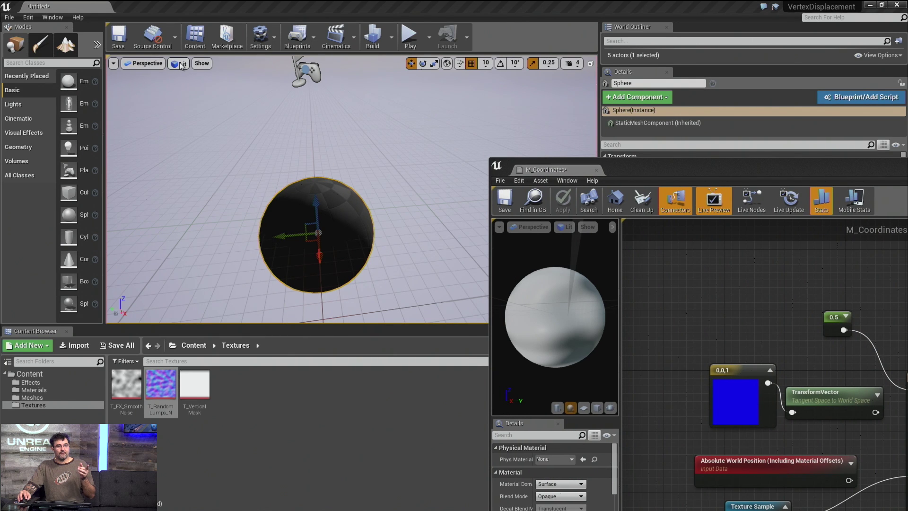
pyautogui.moveTo(197, 145)
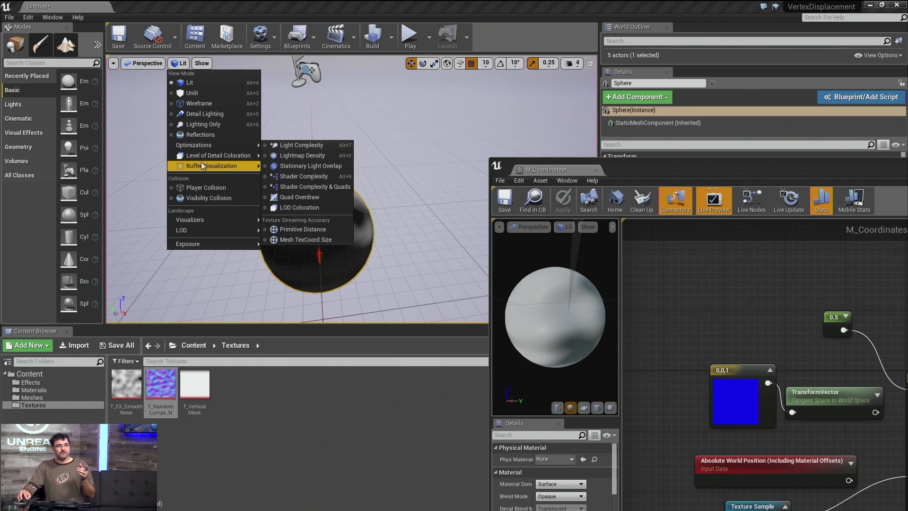
pyautogui.moveTo(201, 164)
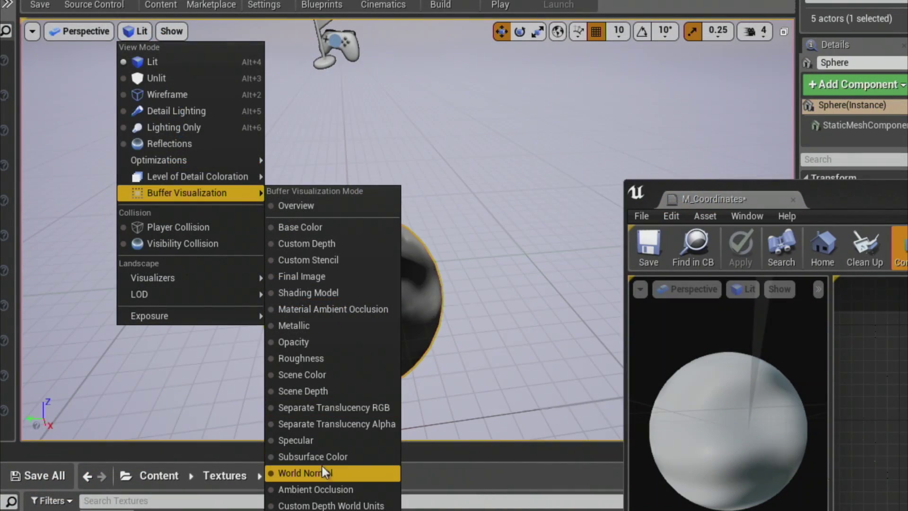
pyautogui.click(321, 471)
pyautogui.moveTo(251, 278); pyautogui.dragTo(194, 236)
# Step: Start previewing the Texture Sample node and compare it with the sphere's world normals from several angles
pyautogui.moveTo(804, 449); pyautogui.dragTo(747, 449)
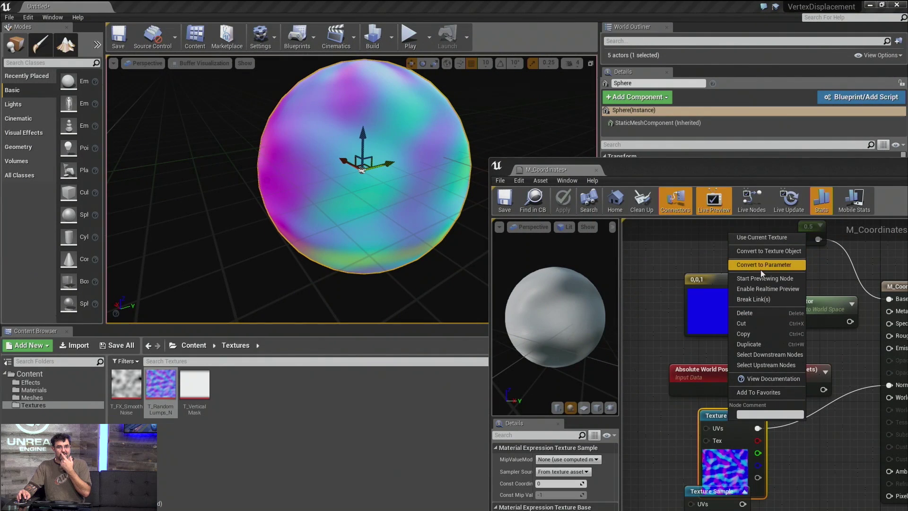
pyautogui.click(761, 278)
pyautogui.scroll(-5, 551, 296)
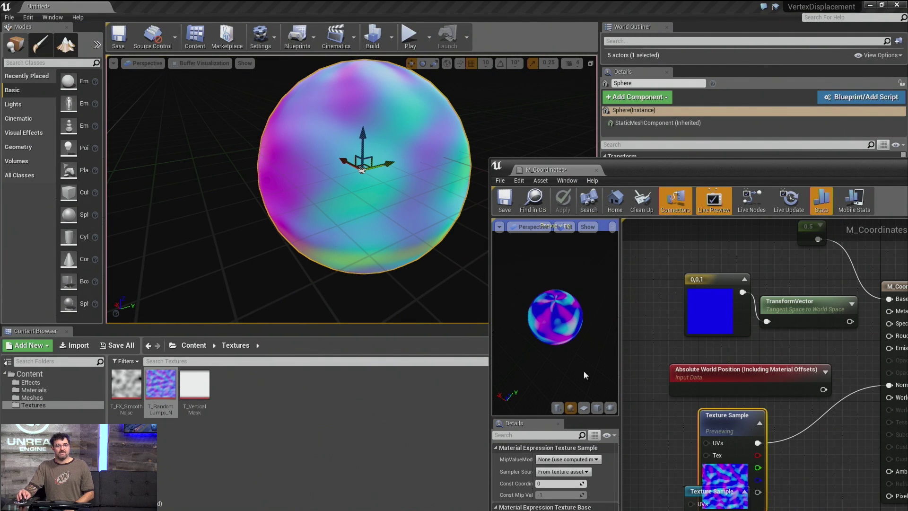
pyautogui.moveTo(239, 148); pyautogui.dragTo(270, 184)
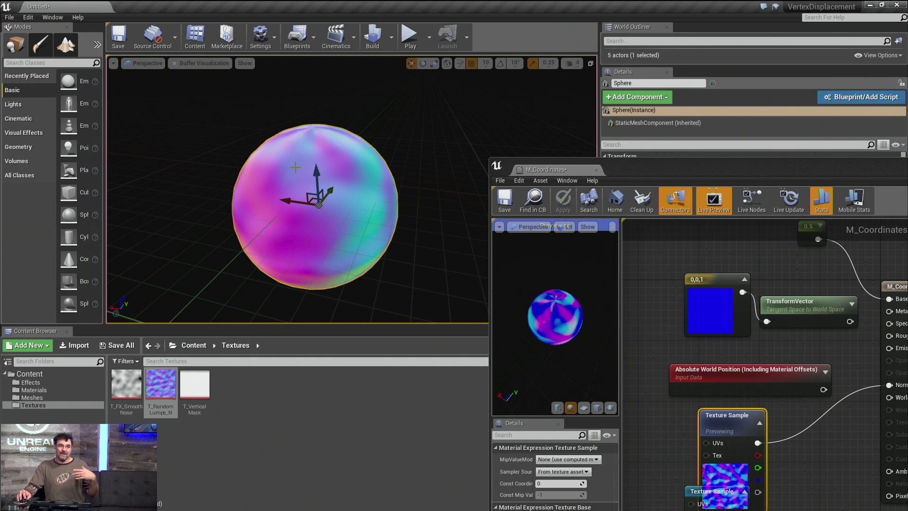
pyautogui.moveTo(297, 180); pyautogui.dragTo(290, 160)
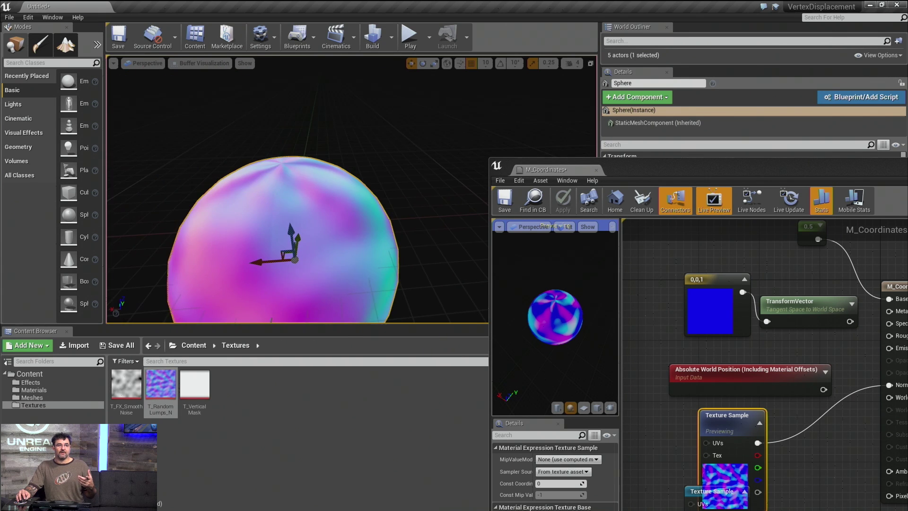
pyautogui.moveTo(398, 258); pyautogui.dragTo(392, 258)
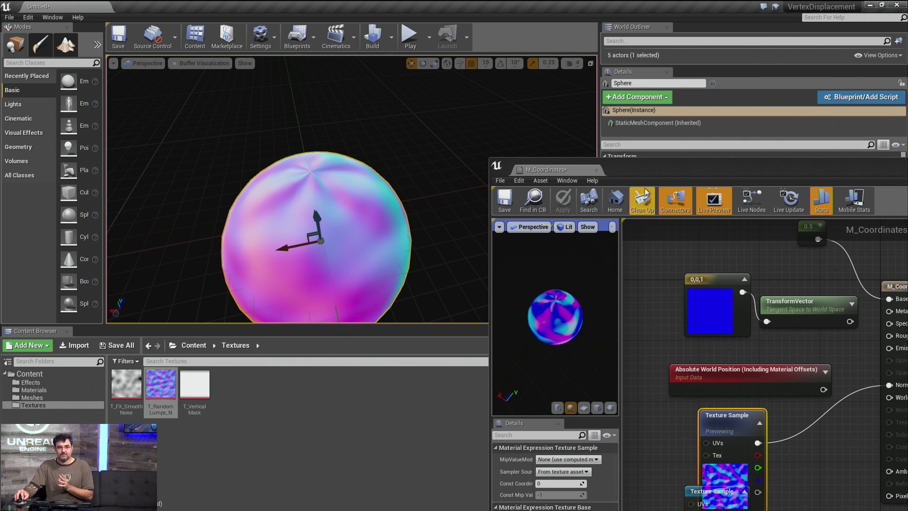
# Step: Connect TransformVector to Emissive Color, disconnect the Texture Sample from Normal and apply the material
pyautogui.moveTo(853, 322); pyautogui.dragTo(895, 397)
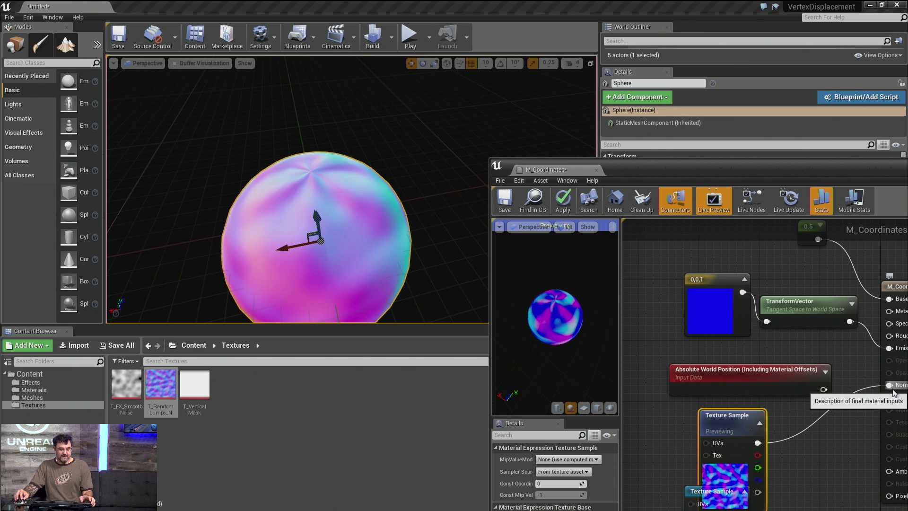
pyautogui.click(565, 201)
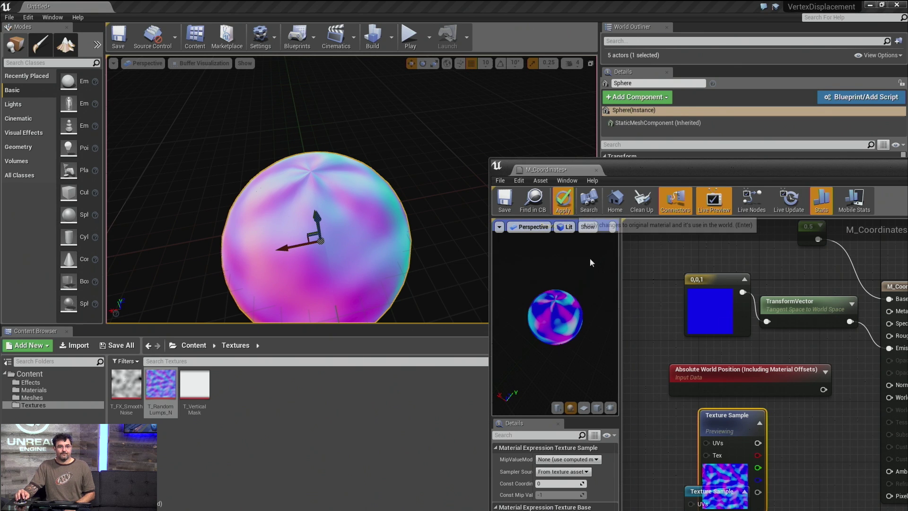
# Step: Return the level viewport to Lit mode and frame the sphere to examine its world-space normal colours
pyautogui.click(195, 66)
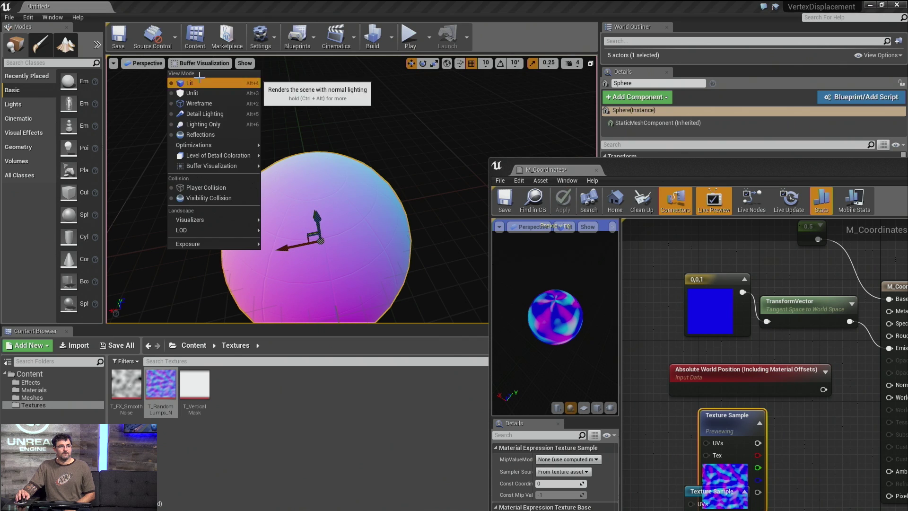
pyautogui.click(194, 84)
pyautogui.moveTo(302, 199)
pyautogui.mouseDown(button='right')
pyautogui.moveTo(283, 212)
pyautogui.moveTo(298, 198)
pyautogui.moveTo(271, 193)
pyautogui.mouseUp(button='right')
pyautogui.press('f')
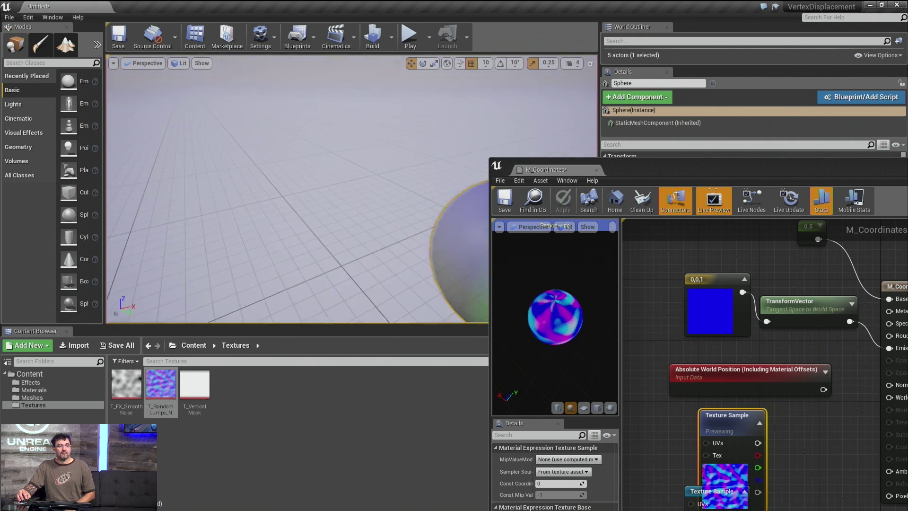
pyautogui.moveTo(377, 174)
pyautogui.mouseDown(button='right')
pyautogui.moveTo(371, 198)
pyautogui.moveTo(364, 179)
pyautogui.moveTo(377, 175)
pyautogui.mouseUp(button='right')
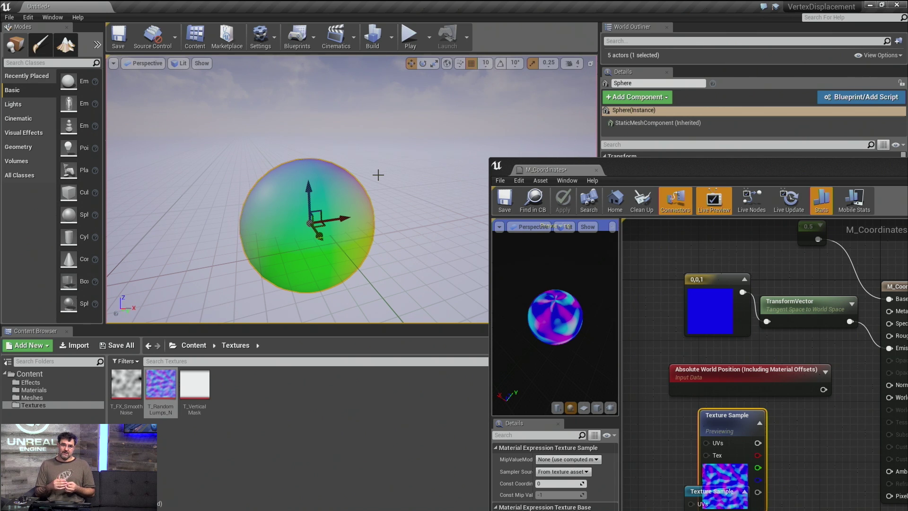
# Step: Delete the Absolute World Position and Texture Sample nodes, and move TransformVector farther from the material output
pyautogui.moveTo(639, 352); pyautogui.dragTo(779, 506)
pyautogui.press('Delete')
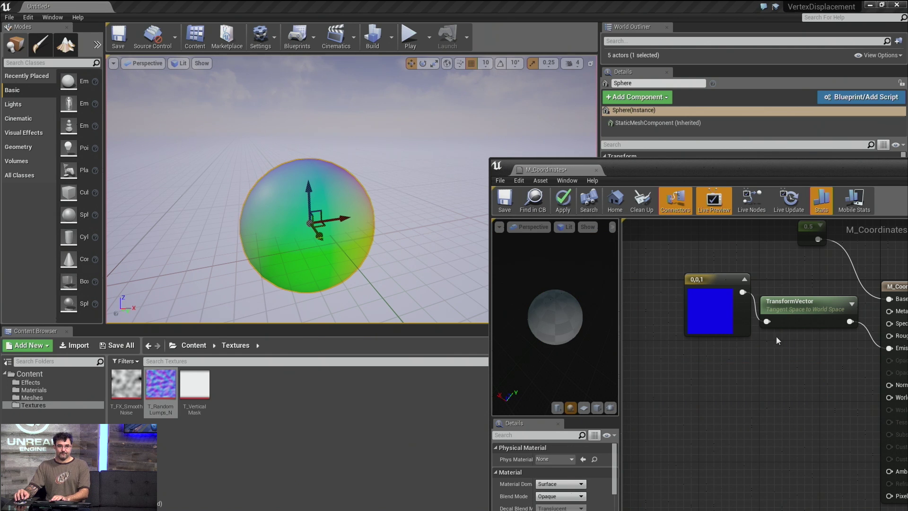
pyautogui.moveTo(776, 336); pyautogui.dragTo(826, 417, button='right')
pyautogui.click(760, 381)
pyautogui.click(835, 382)
pyautogui.moveTo(835, 382); pyautogui.dragTo(683, 359)
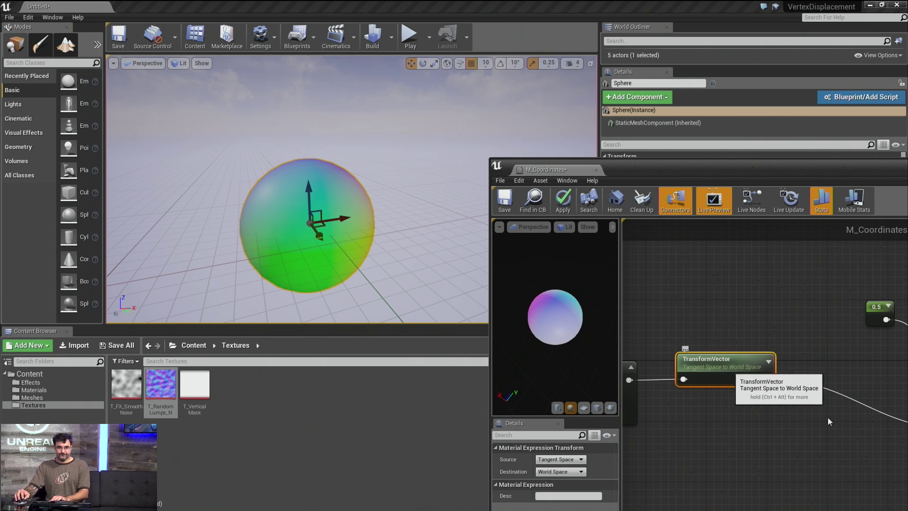
# Step: Add a Component Mask after TransformVector with only the B channel enabled, and connect it to Emissive Color
pyautogui.moveTo(766, 380); pyautogui.dragTo(800, 382)
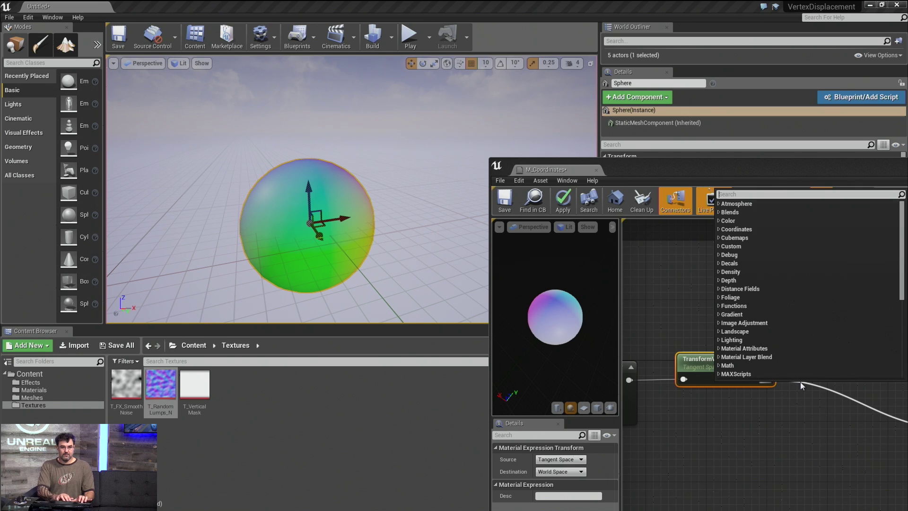
pyautogui.click(800, 381)
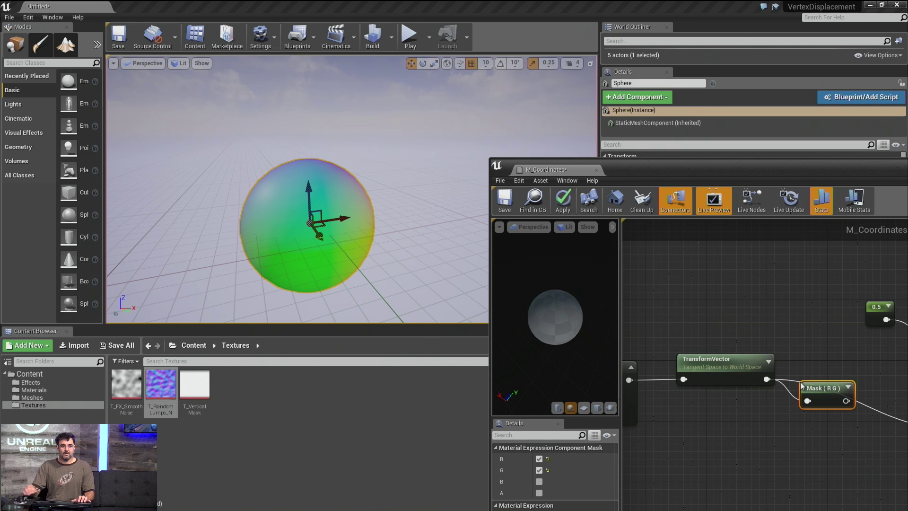
pyautogui.click(539, 481)
pyautogui.click(539, 470)
pyautogui.click(539, 459)
pyautogui.moveTo(812, 409); pyautogui.dragTo(707, 393, button='right')
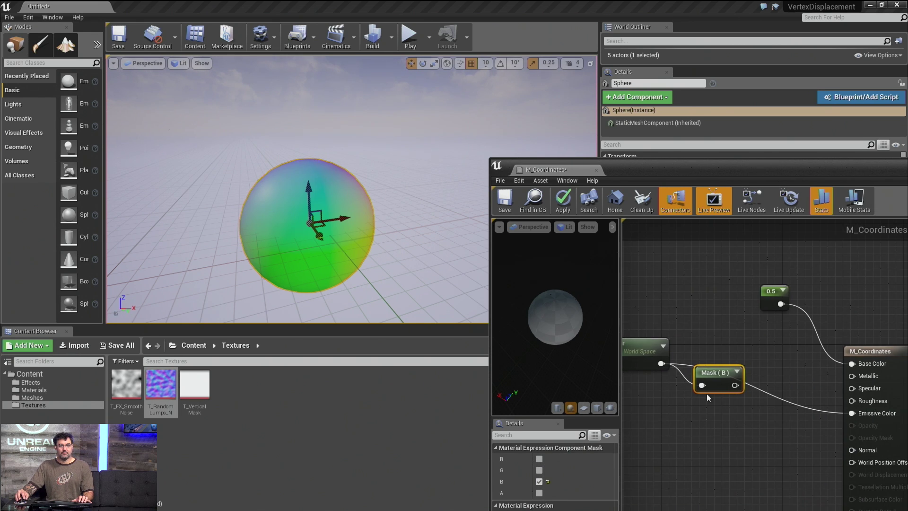
pyautogui.moveTo(734, 385); pyautogui.dragTo(860, 415)
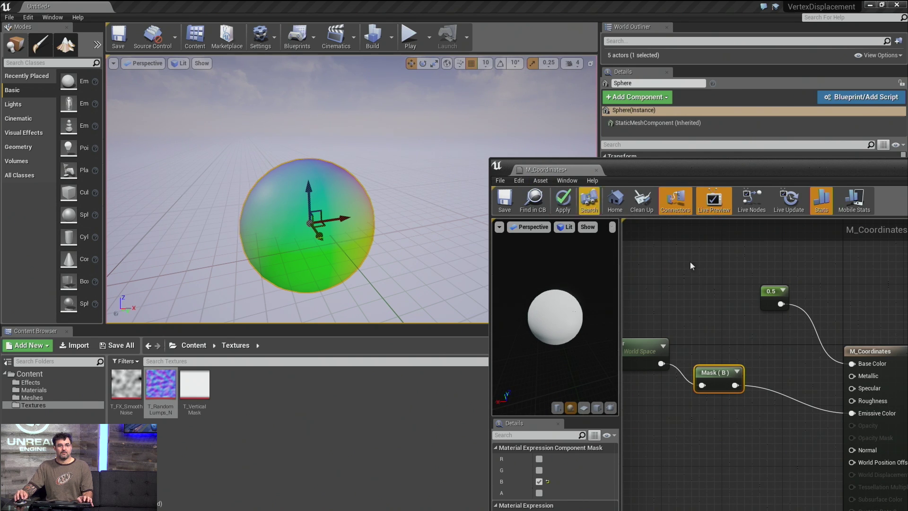
# Step: Replace the 0.5 constant on Base Color with a new Constant of 0 and apply the material
pyautogui.keyDown('alt'); pyautogui.click(781, 303); pyautogui.keyUp('alt')
pyautogui.click(775, 343)
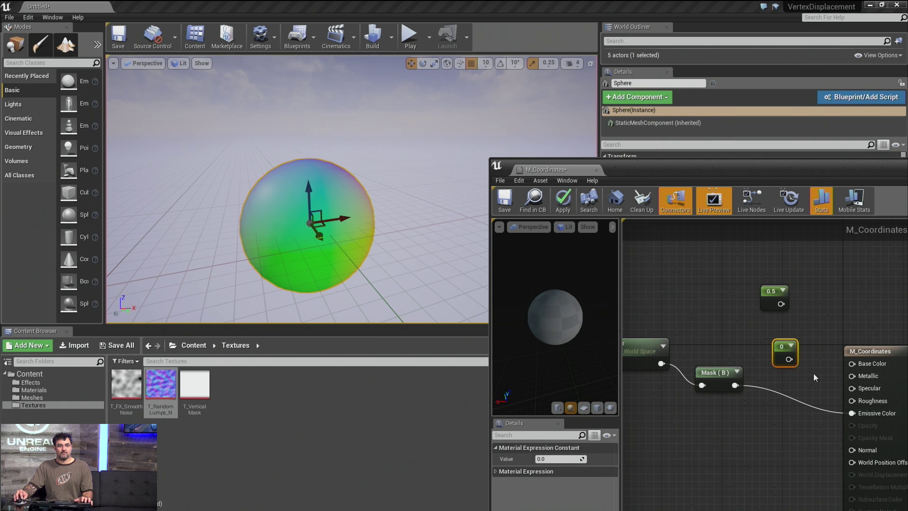
pyautogui.moveTo(788, 359); pyautogui.dragTo(851, 363)
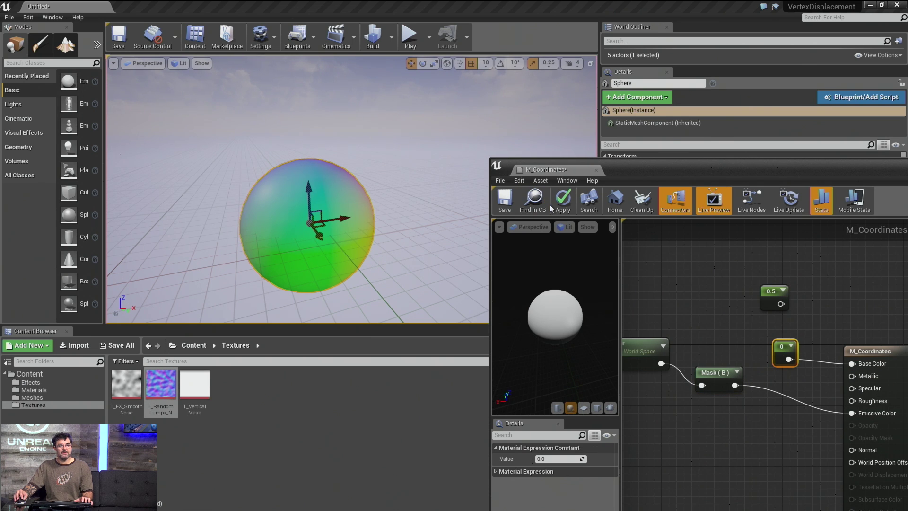
pyautogui.click(562, 199)
# Step: Rotate the sphere in the level and examine its masked world-space Z shading from several sides
pyautogui.moveTo(257, 217)
pyautogui.mouseDown()
pyautogui.moveTo(284, 203)
pyautogui.moveTo(257, 218)
pyautogui.mouseUp()
pyautogui.moveTo(263, 190); pyautogui.dragTo(270, 208, button='right')
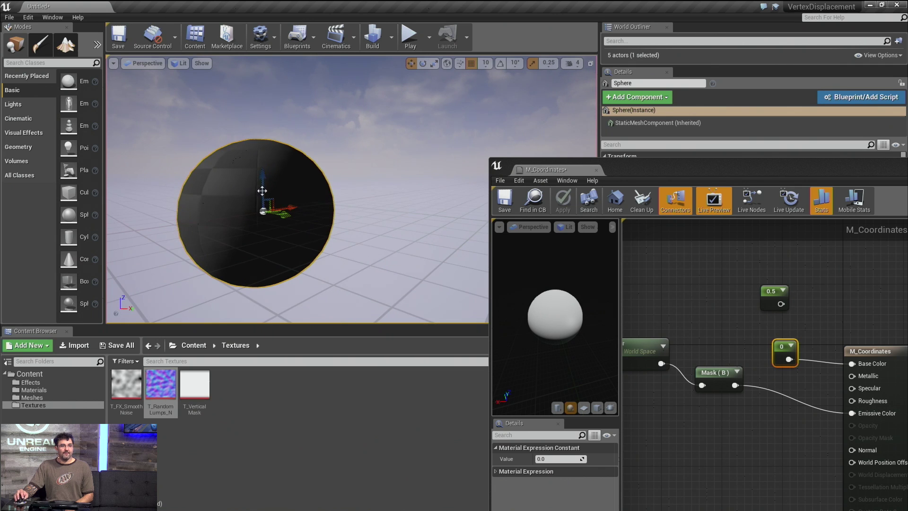
pyautogui.moveTo(270, 256); pyautogui.dragTo(331, 257, button='right')
pyautogui.moveTo(379, 217); pyautogui.dragTo(281, 246, button='right')
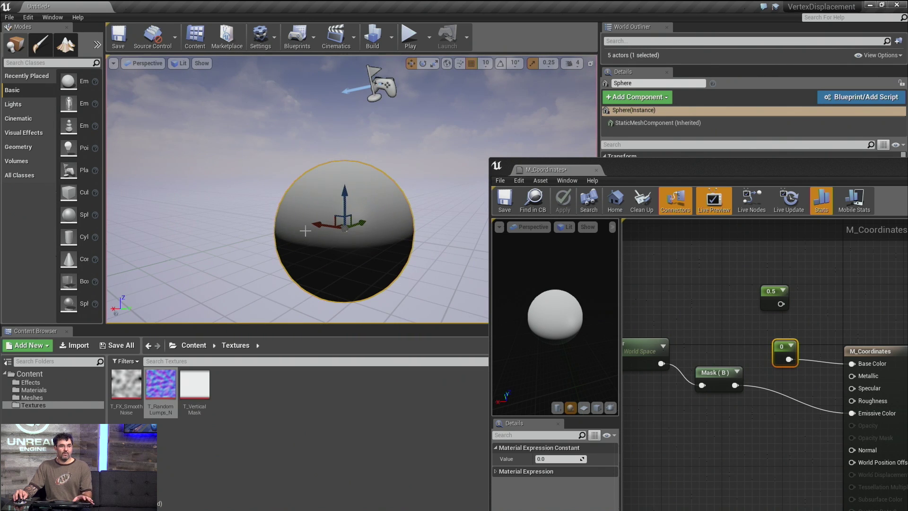
pyautogui.press('e')
pyautogui.moveTo(336, 187); pyautogui.dragTo(361, 296)
pyautogui.moveTo(334, 189)
pyautogui.mouseDown()
pyautogui.moveTo(328, 195)
pyautogui.moveTo(340, 185)
pyautogui.moveTo(328, 193)
pyautogui.mouseUp()
pyautogui.moveTo(396, 160); pyautogui.dragTo(388, 182, button='right')
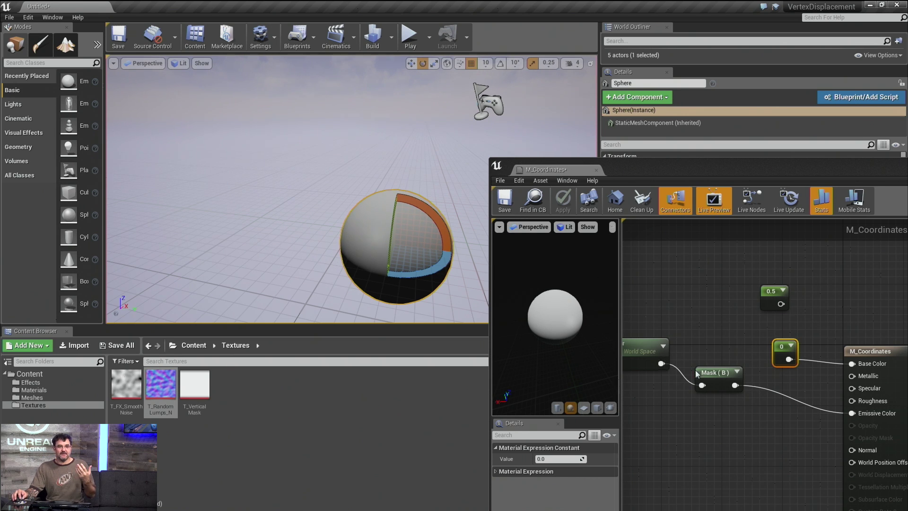
# Step: Add a Power node fed by the B mask and set its constant exponent to 7
pyautogui.moveTo(734, 384); pyautogui.dragTo(744, 406)
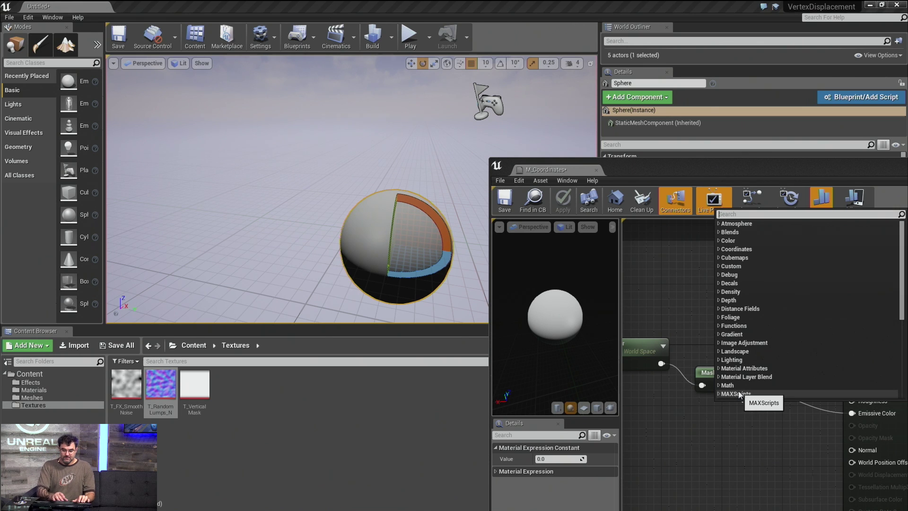
pyautogui.write('power')
pyautogui.press('Return')
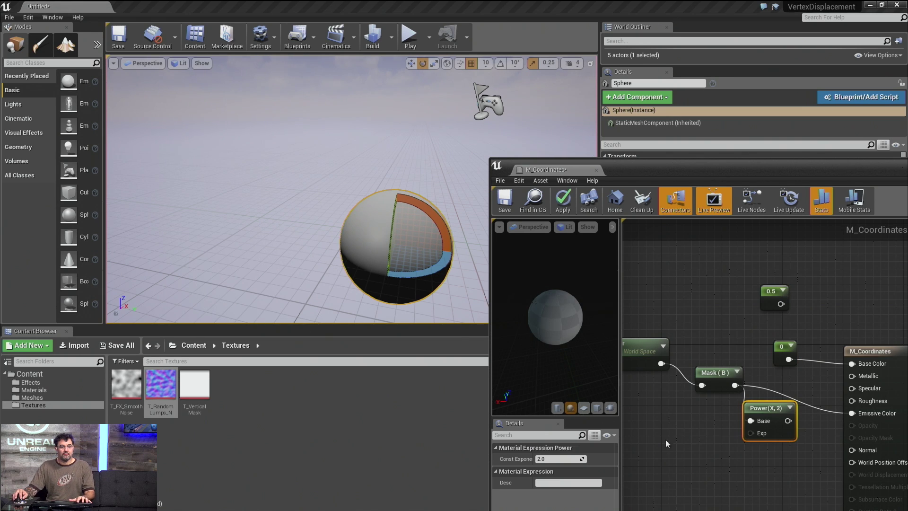
pyautogui.click(553, 459)
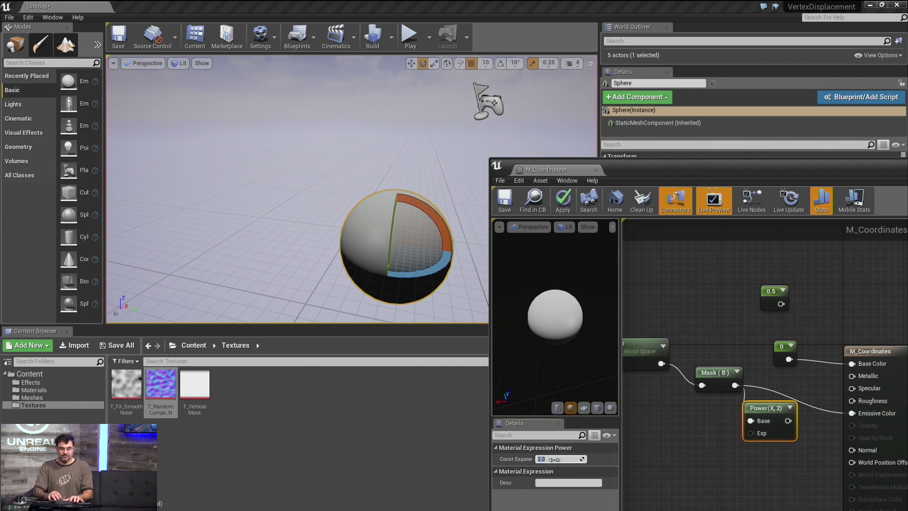
pyautogui.write('7')
pyautogui.press('Return')
# Step: Add a Clamp node after Power, connect it to Emissive Color and apply the material to the sphere
pyautogui.moveTo(787, 420); pyautogui.dragTo(808, 434)
pyautogui.write('clamp')
pyautogui.press('Return')
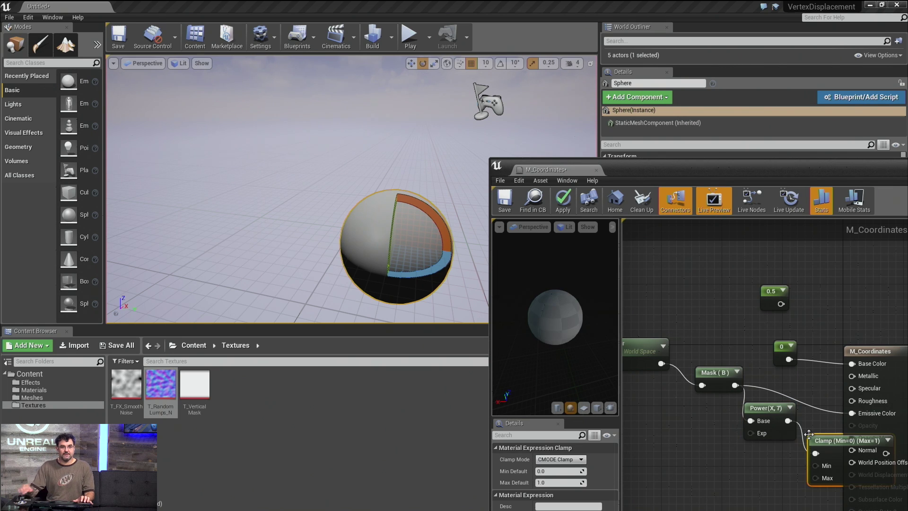
pyautogui.moveTo(808, 434); pyautogui.dragTo(751, 412)
pyautogui.moveTo(830, 440); pyautogui.dragTo(852, 413)
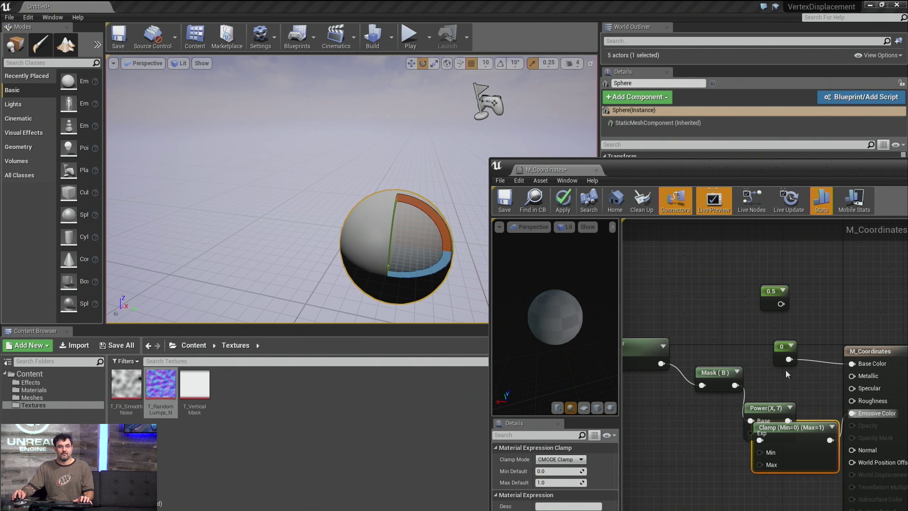
pyautogui.click(570, 202)
pyautogui.scroll(4, 413, 246)
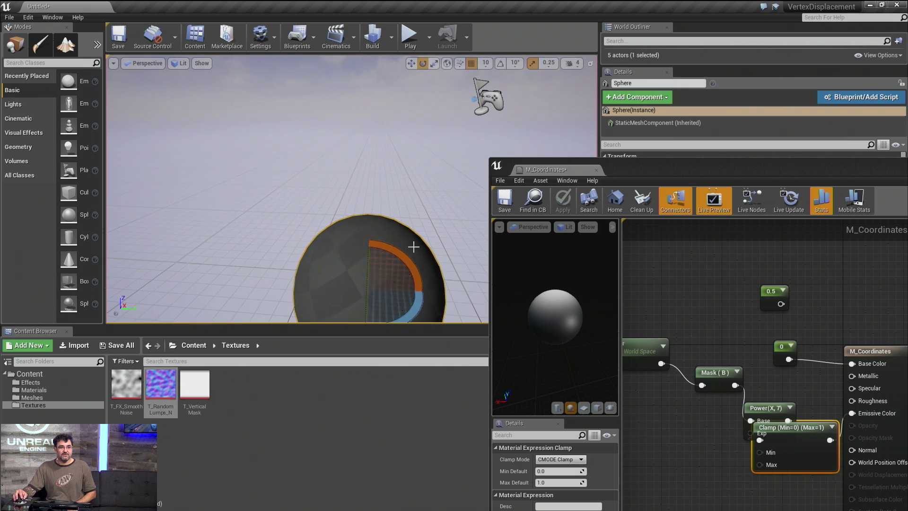
pyautogui.moveTo(368, 227); pyautogui.dragTo(265, 203, button='right')
pyautogui.press('f')
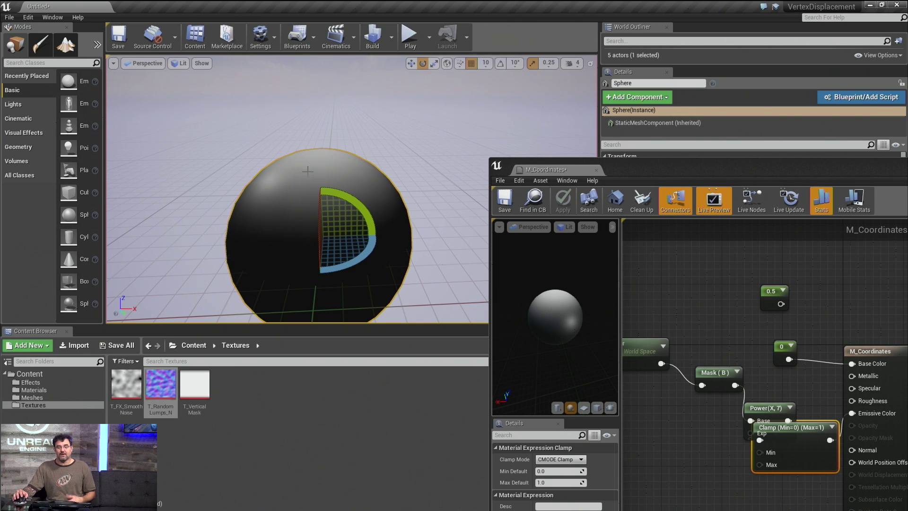
# Step: Spread the mask nodes out so the Clamp node sits clear between Power and the material's Emissive Color input
pyautogui.moveTo(684, 168); pyautogui.dragTo(535, 100)
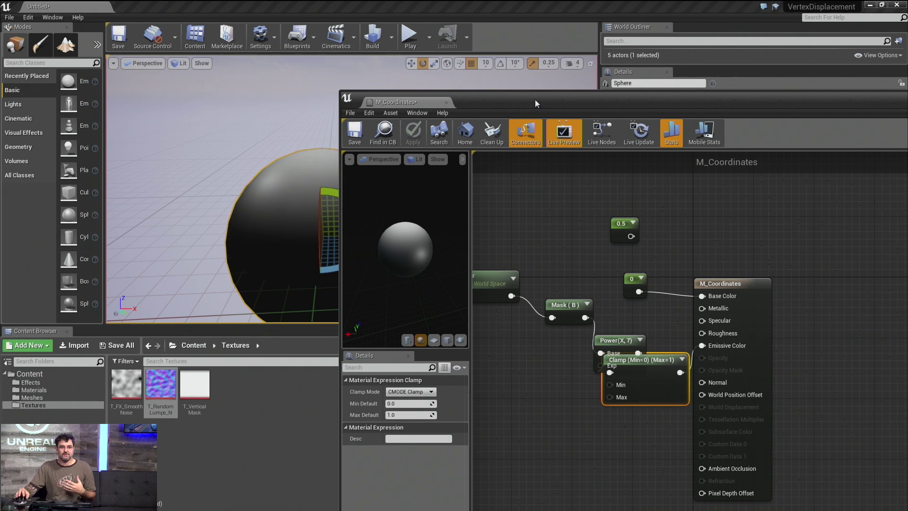
pyautogui.moveTo(482, 275); pyautogui.dragTo(699, 248, button='right')
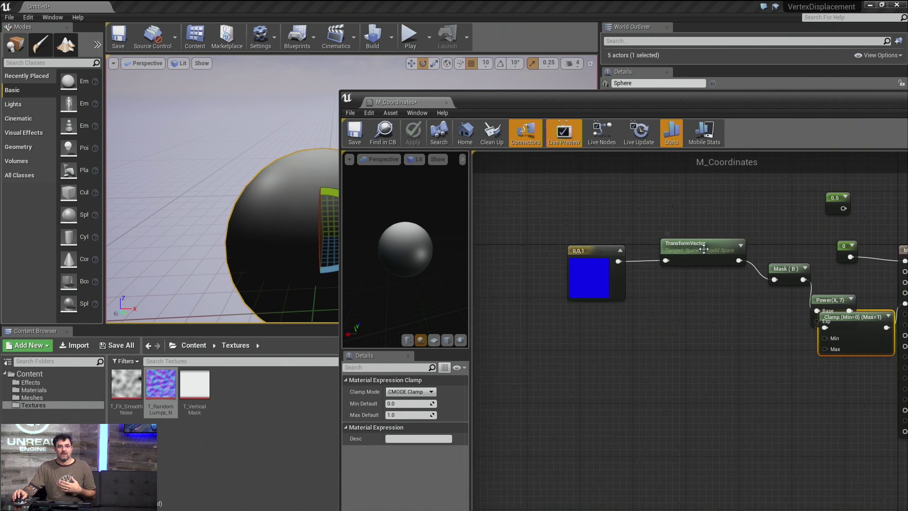
pyautogui.scroll(-3, 700, 249)
pyautogui.click(597, 266)
pyautogui.moveTo(578, 258); pyautogui.dragTo(679, 271)
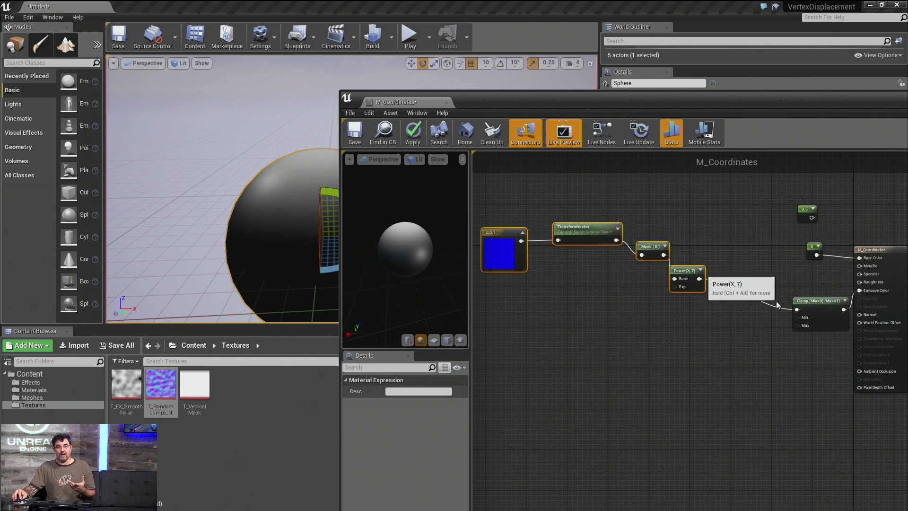
pyautogui.click(770, 303)
pyautogui.moveTo(838, 307); pyautogui.dragTo(775, 296)
pyautogui.scroll(2, 754, 341)
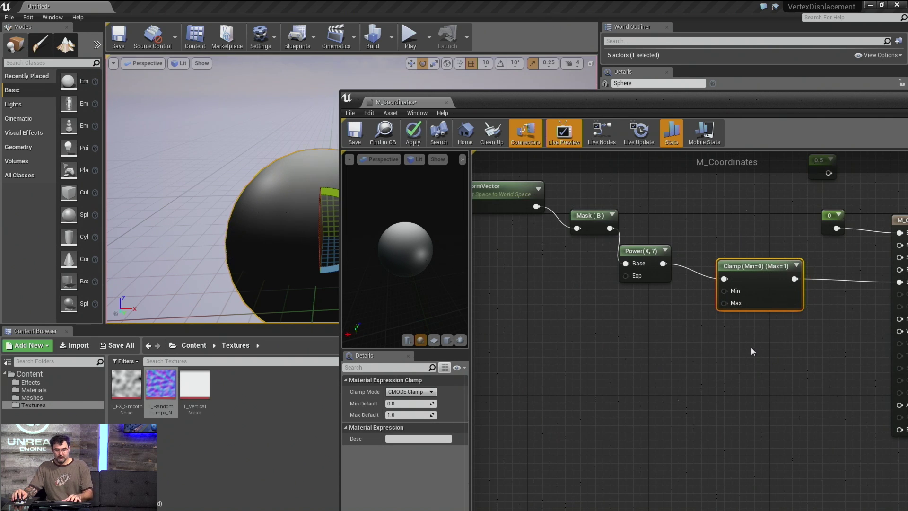
# Step: Add a Multiply node and a VertexNormalWS node below Clamp, and connect the vertex normal to Multiply's B input
pyautogui.click(747, 358)
pyautogui.rightClick(645, 380)
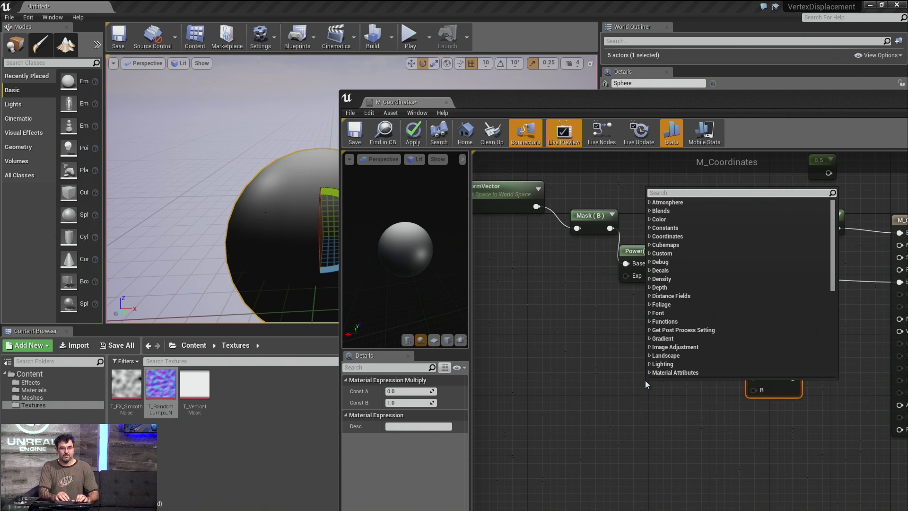
pyautogui.write('vertexn')
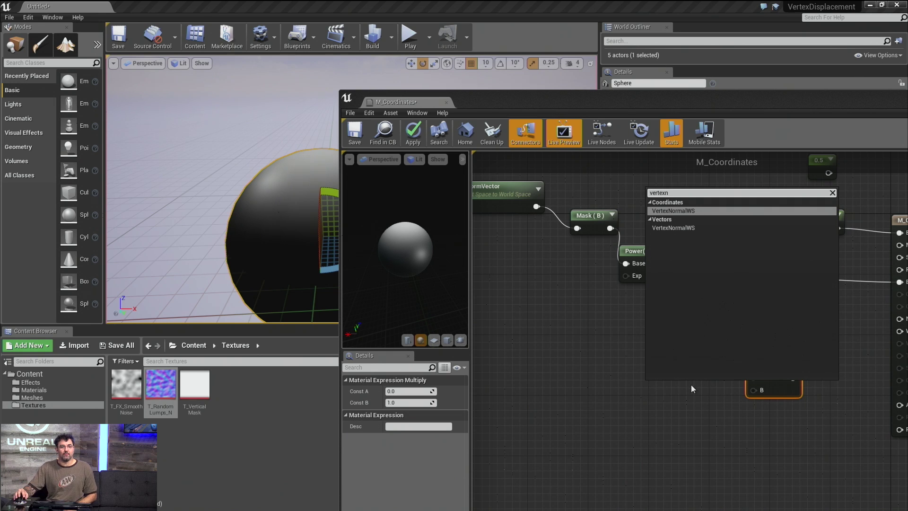
pyautogui.click(659, 211)
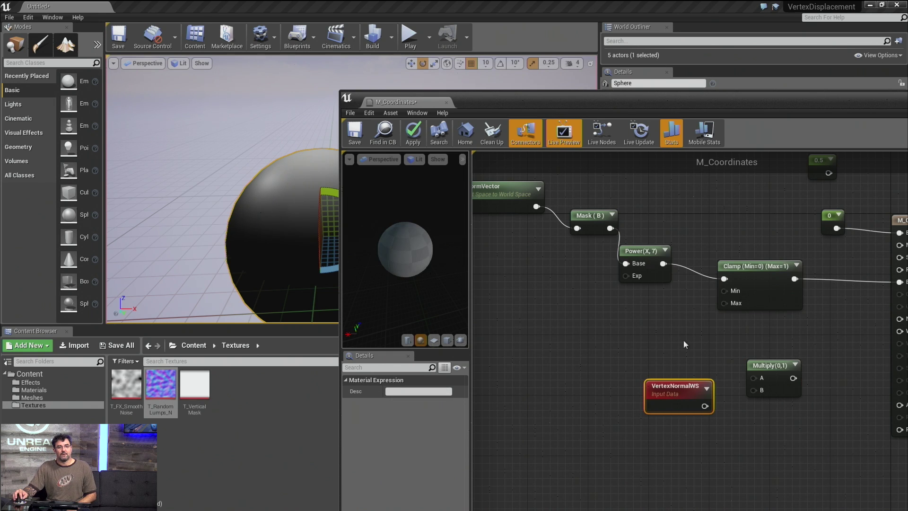
pyautogui.moveTo(678, 388); pyautogui.dragTo(662, 351)
pyautogui.moveTo(669, 342); pyautogui.dragTo(618, 367, button='right')
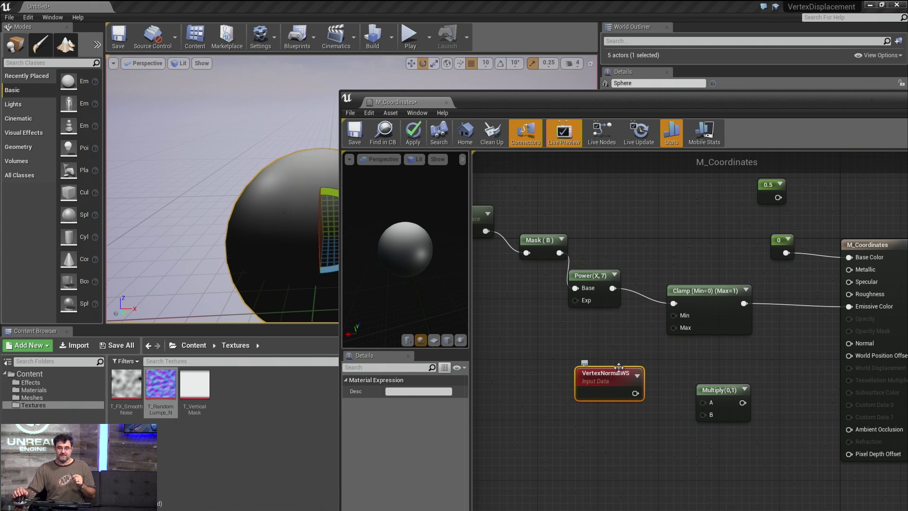
pyautogui.moveTo(635, 393); pyautogui.dragTo(726, 420)
# Step: Branch the Clamp output into a new Multiply node with its constant B set to 15
pyautogui.moveTo(744, 303); pyautogui.dragTo(770, 332)
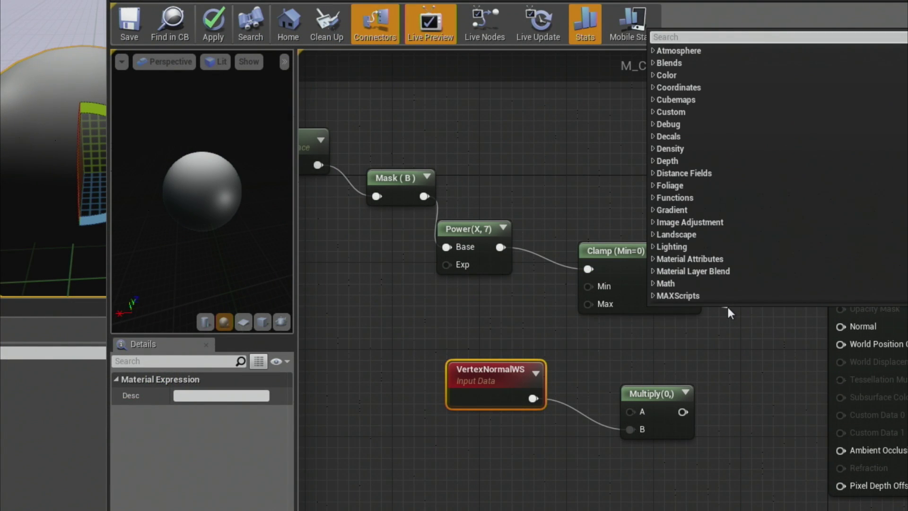
pyautogui.write('*15')
pyautogui.press('Return')
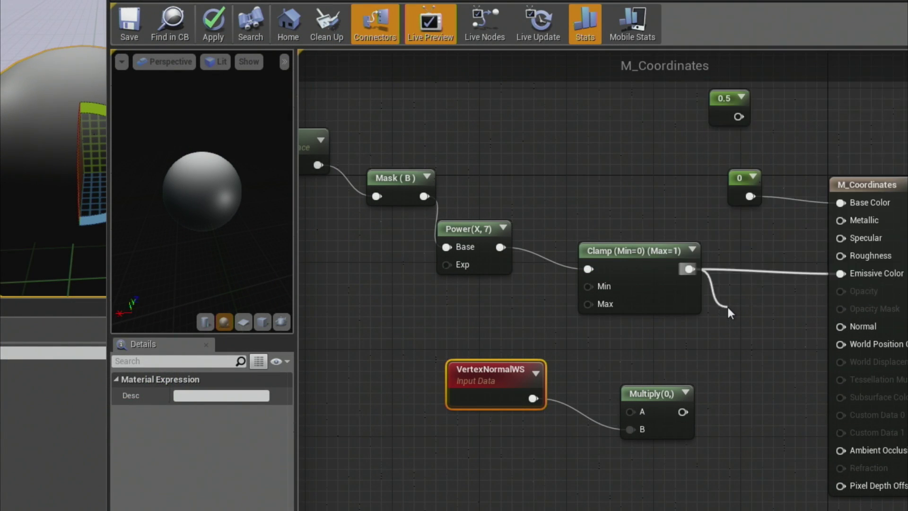
pyautogui.click(194, 411)
pyautogui.write('15')
pyautogui.press('Return')
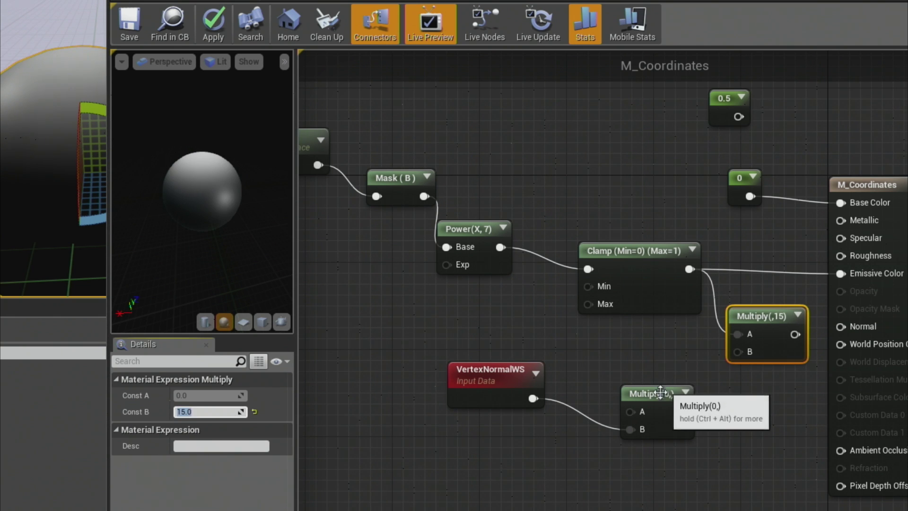
# Step: Feed the 15 multiplier into the vertex-normal Multiply's A input, connect that to World Position Offset and apply the material
pyautogui.moveTo(652, 393); pyautogui.dragTo(717, 414)
pyautogui.moveTo(704, 429); pyautogui.dragTo(865, 343)
pyautogui.click(799, 416)
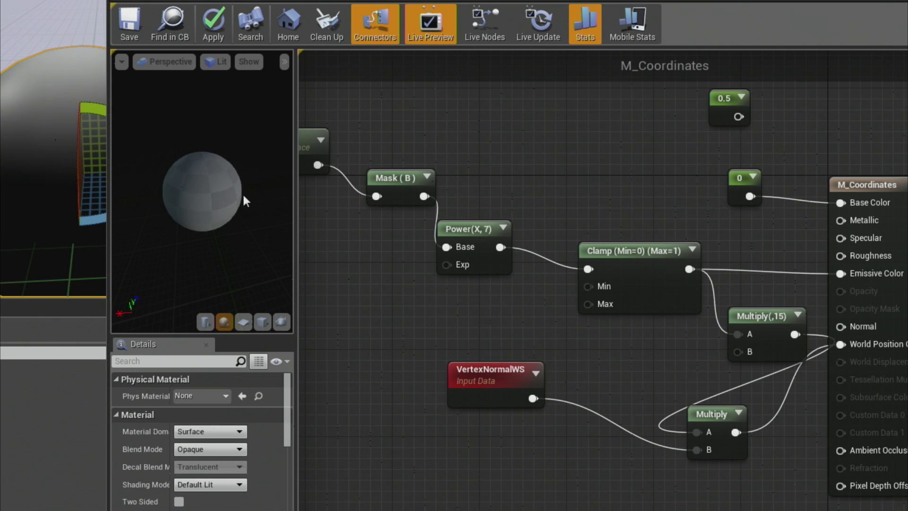
pyautogui.moveTo(244, 201); pyautogui.dragTo(239, 204)
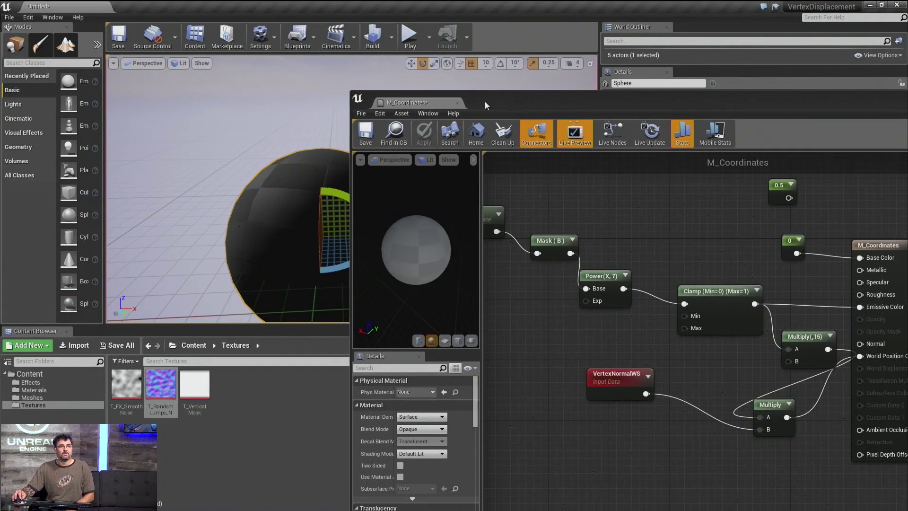
# Step: Examine the sphere's displaced shape and masked shading in the level from several angles
pyautogui.moveTo(476, 101); pyautogui.dragTo(748, 118)
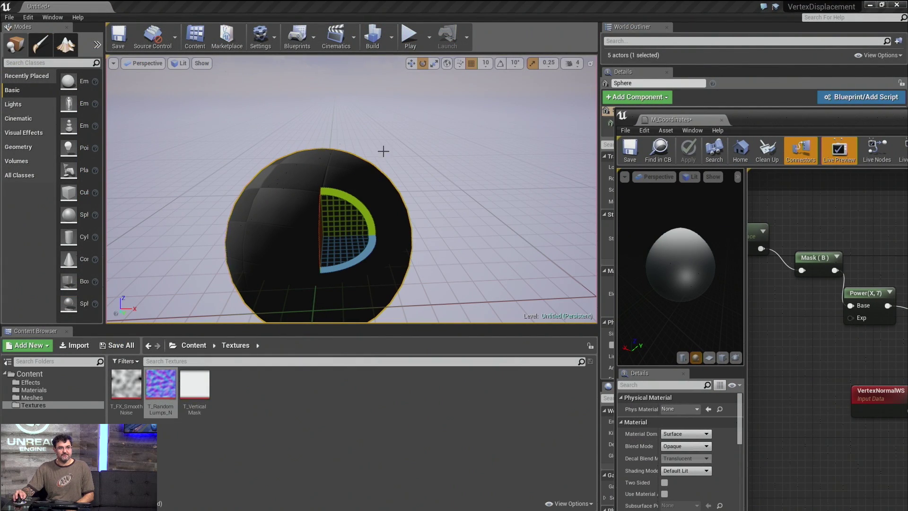
pyautogui.moveTo(376, 165); pyautogui.dragTo(355, 161, button='right')
pyautogui.moveTo(426, 153); pyautogui.dragTo(366, 206)
pyautogui.moveTo(373, 255); pyautogui.dragTo(366, 246, button='right')
pyautogui.moveTo(352, 189); pyautogui.dragTo(359, 240, button='right')
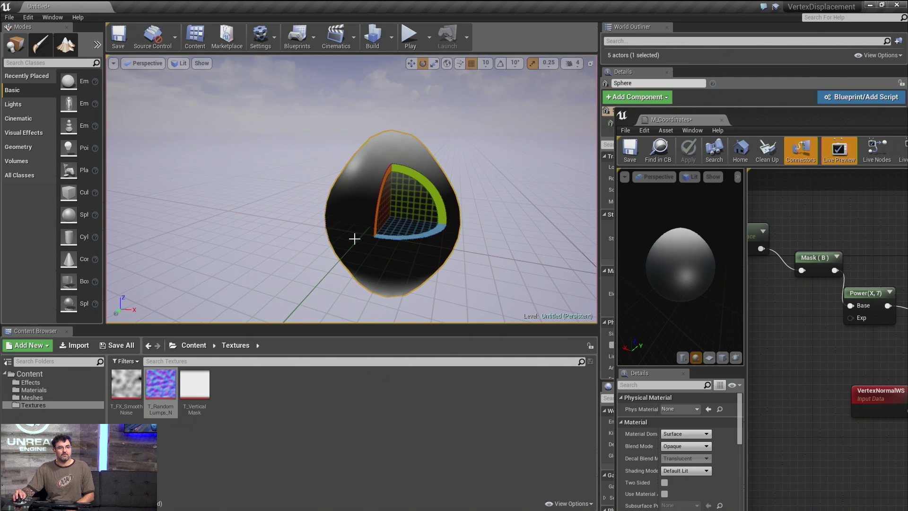
pyautogui.moveTo(369, 210); pyautogui.dragTo(375, 235)
# Step: Move the Clamp between TransformVector and the B mask, wire Power directly to its former targets and apply the material
pyautogui.moveTo(816, 120); pyautogui.dragTo(519, 126)
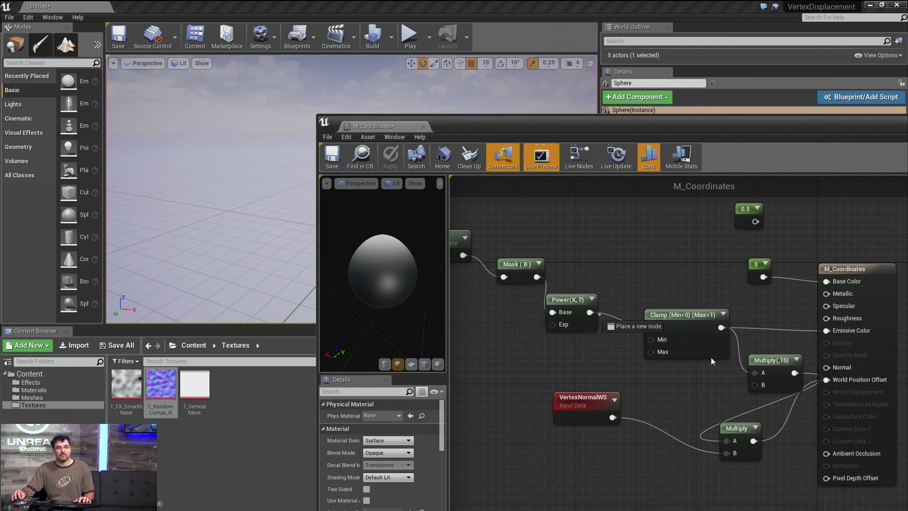
pyautogui.moveTo(755, 372); pyautogui.dragTo(830, 332)
pyautogui.moveTo(679, 315); pyautogui.dragTo(558, 248)
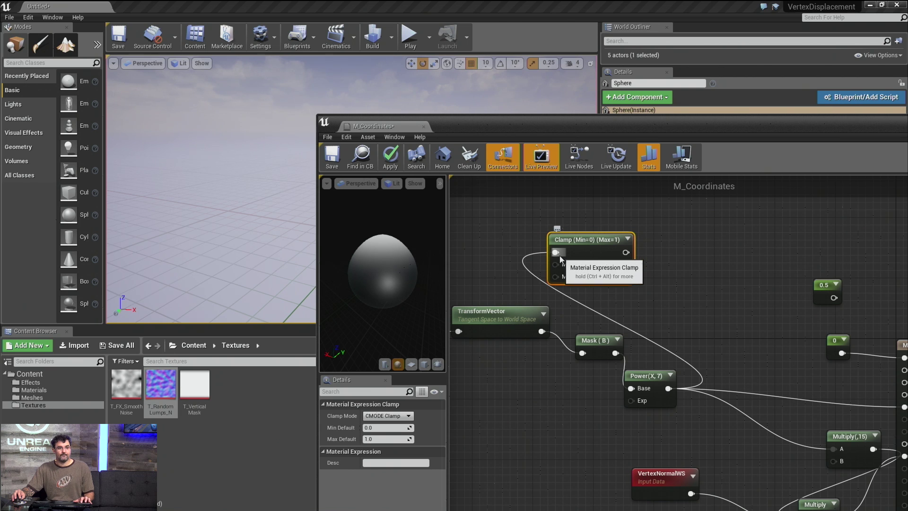
pyautogui.moveTo(556, 253); pyautogui.dragTo(541, 331)
pyautogui.moveTo(494, 304); pyautogui.dragTo(459, 268)
pyautogui.moveTo(625, 252); pyautogui.dragTo(582, 353)
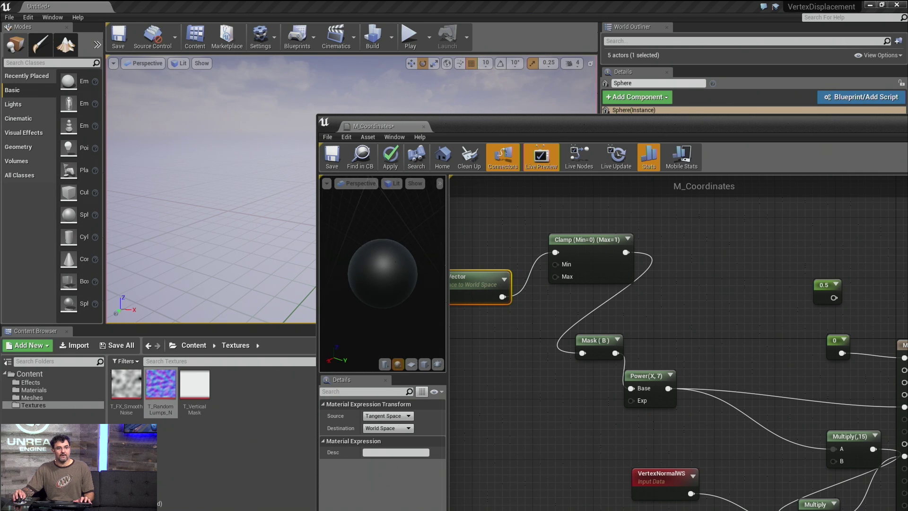
pyautogui.click(395, 157)
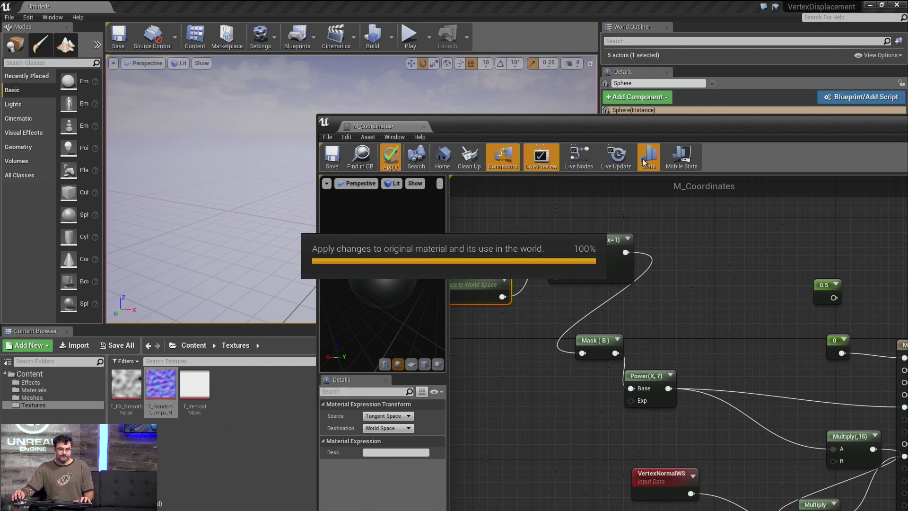
# Step: Rotate the sphere in the level and examine its displacement with the clamp placed before the mask
pyautogui.moveTo(462, 121); pyautogui.dragTo(677, 159)
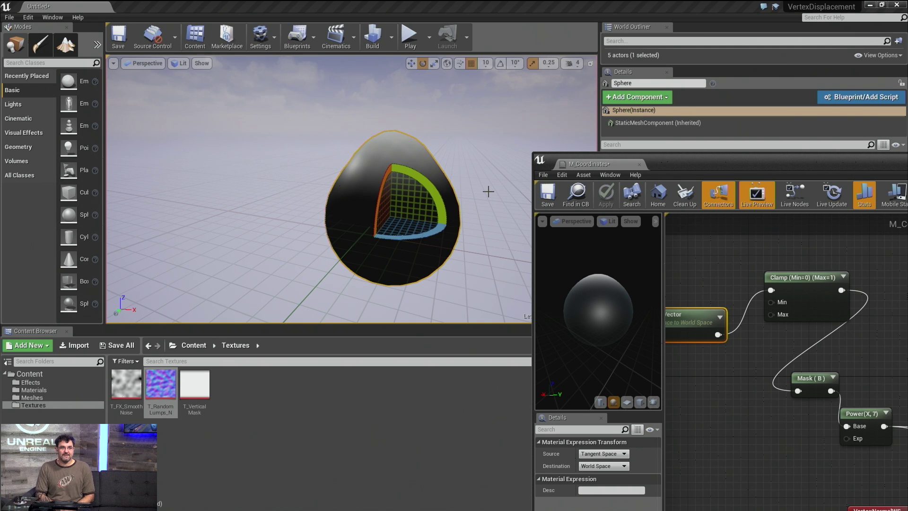
pyautogui.moveTo(444, 218); pyautogui.dragTo(410, 163)
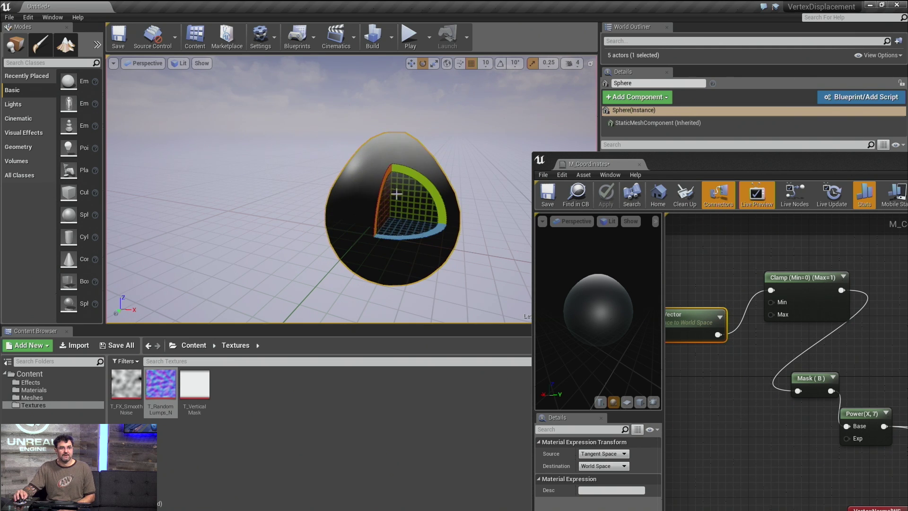
pyautogui.moveTo(377, 189)
pyautogui.mouseDown()
pyautogui.moveTo(391, 162)
pyautogui.moveTo(376, 189)
pyautogui.mouseUp()
pyautogui.moveTo(506, 151)
pyautogui.mouseDown(button='right')
pyautogui.moveTo(473, 175)
pyautogui.moveTo(491, 158)
pyautogui.mouseUp(button='right')
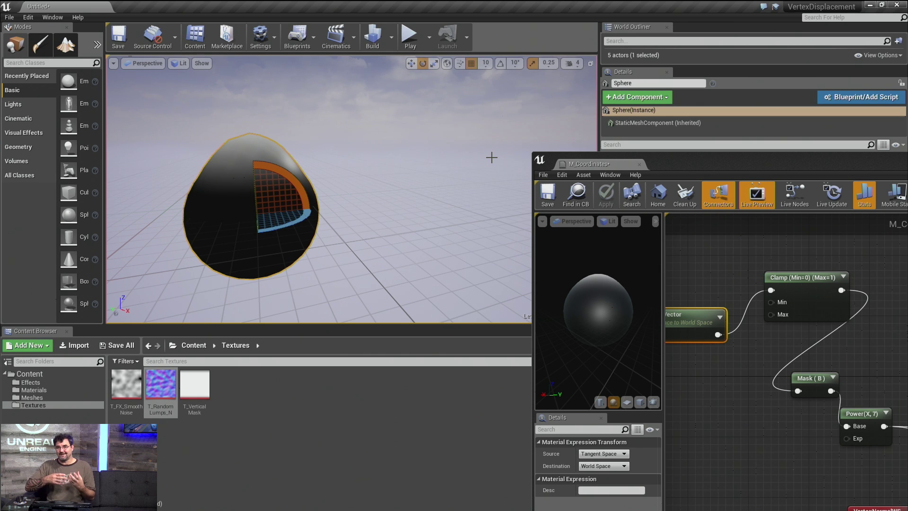
# Step: Add a Texture Sample of T_RandomLumps_N and a TexCoord node in the empty graph area below TransformVector
pyautogui.click(127, 384)
pyautogui.moveTo(711, 155); pyautogui.dragTo(558, 58)
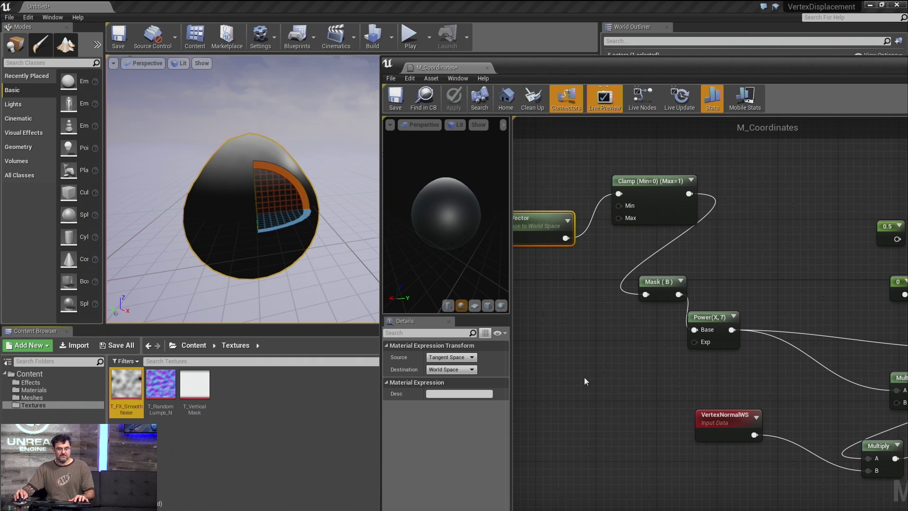
pyautogui.click(569, 375)
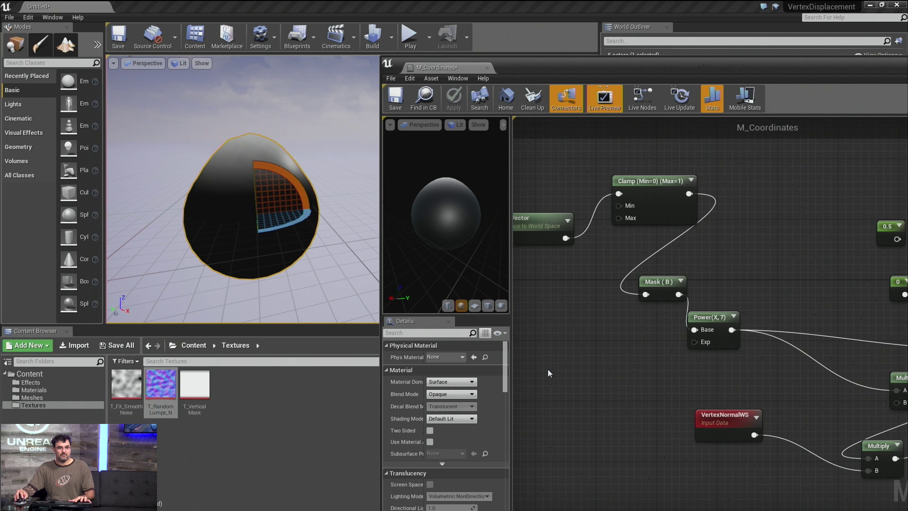
pyautogui.click(547, 368)
pyautogui.moveTo(548, 368); pyautogui.dragTo(580, 359, button='right')
pyautogui.rightClick(580, 359)
pyautogui.write('tangent')
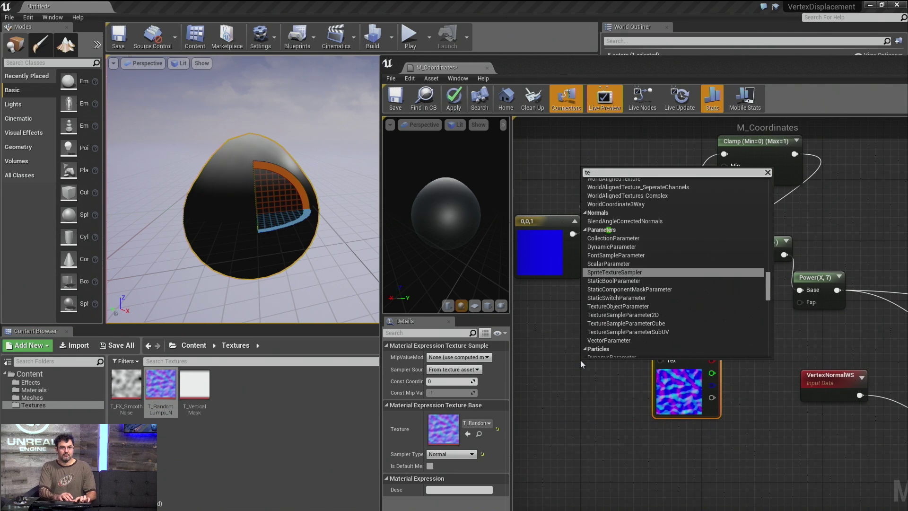
pyautogui.press('Return')
pyautogui.click(580, 359)
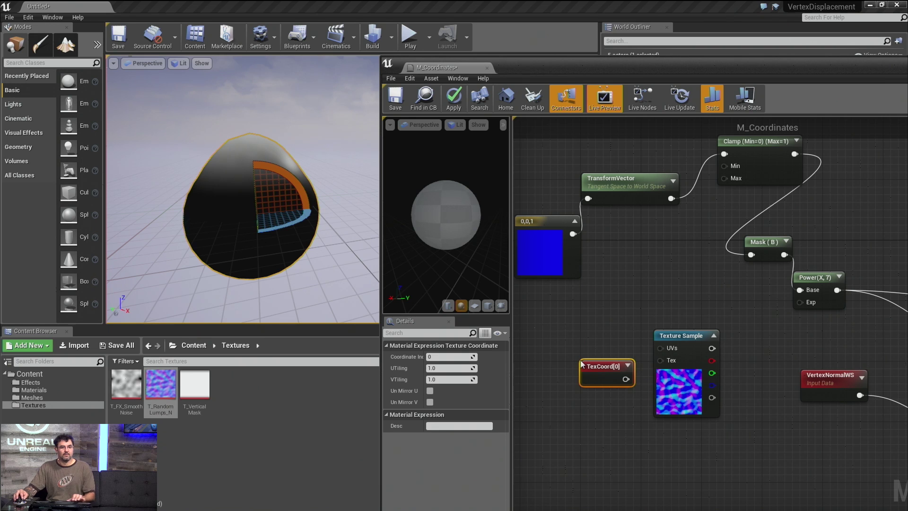
# Step: Replace the normal-map Texture Sample with one using T_FX_SmoothNoise and connect TexCoord to its UVs
pyautogui.click(678, 388)
pyautogui.press('Delete')
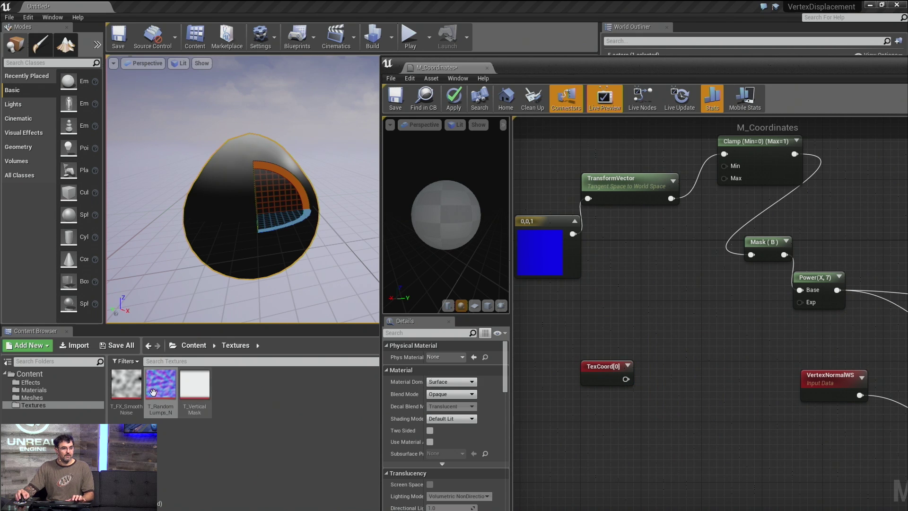
pyautogui.click(126, 385)
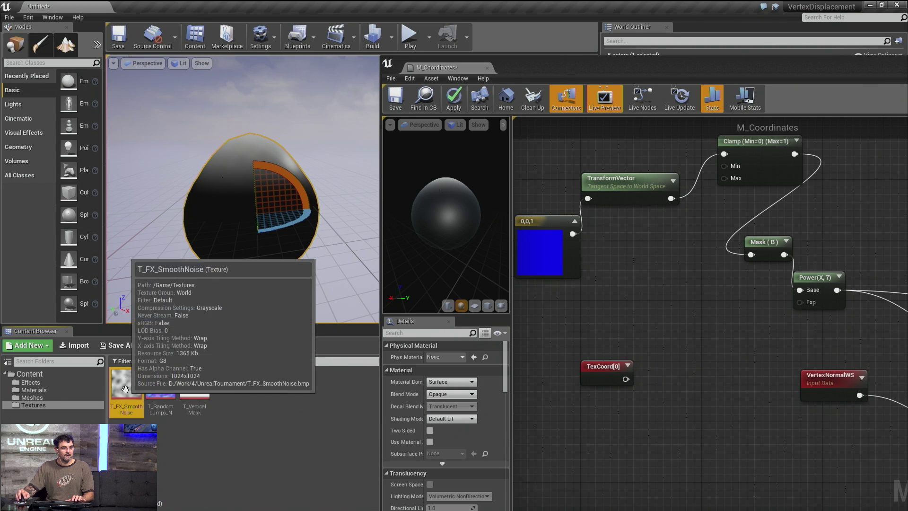
pyautogui.click(674, 361)
pyautogui.moveTo(682, 376); pyautogui.dragTo(625, 379)
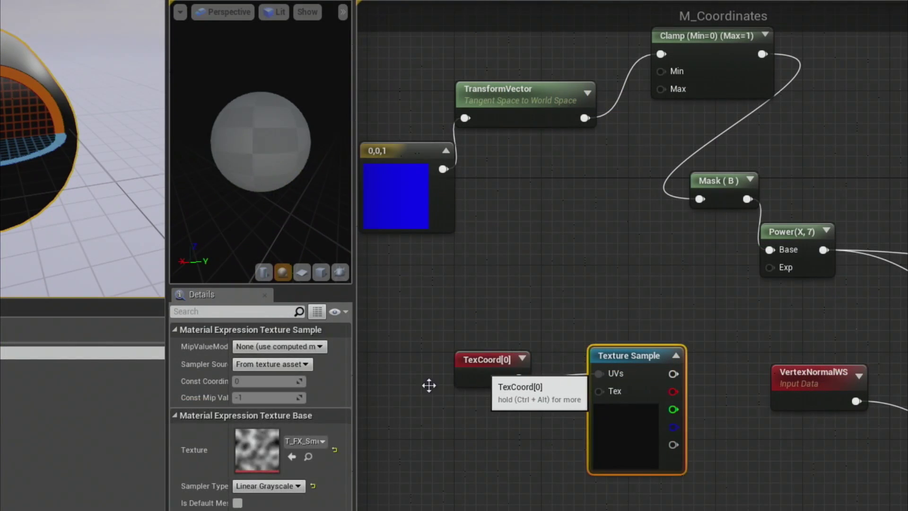
# Step: Set the TexCoord node's UTiling to 43
pyautogui.click(478, 367)
pyautogui.click(265, 362)
pyautogui.write('43')
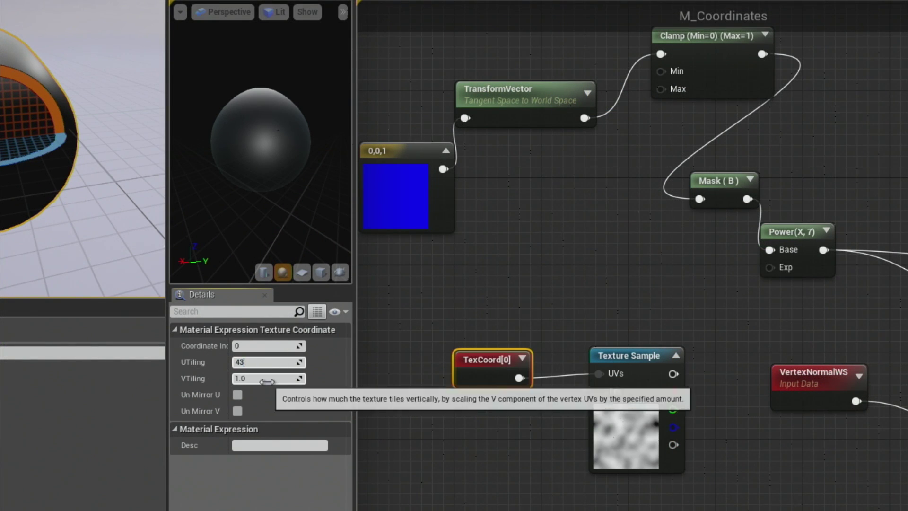
pyautogui.click(264, 379)
pyautogui.press('Return')
# Step: Start previewing the smooth-noise Texture Sample node and inspect the noise on the preview sphere
pyautogui.click(634, 359)
pyautogui.rightClick(645, 356)
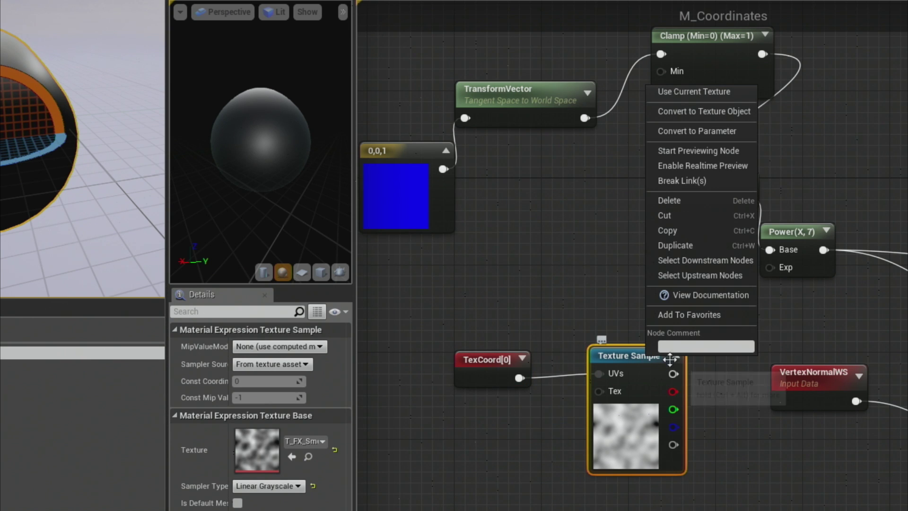
pyautogui.click(696, 148)
pyautogui.moveTo(260, 198); pyautogui.dragTo(260, 244)
# Step: Insert a Multiply between the 15 multiplier and the vertex-normal Multiply, feed the noise's red channel into B and apply the material
pyautogui.moveTo(563, 346); pyautogui.dragTo(473, 324, button='right')
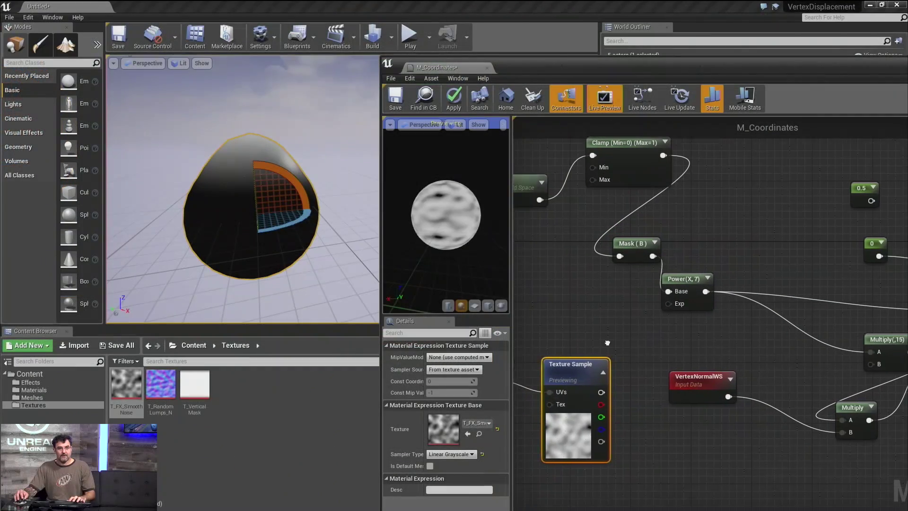
pyautogui.click(736, 335)
pyautogui.moveTo(865, 345); pyautogui.dragTo(730, 307)
pyautogui.moveTo(759, 345); pyautogui.dragTo(802, 333)
pyautogui.moveTo(590, 408); pyautogui.dragTo(832, 423)
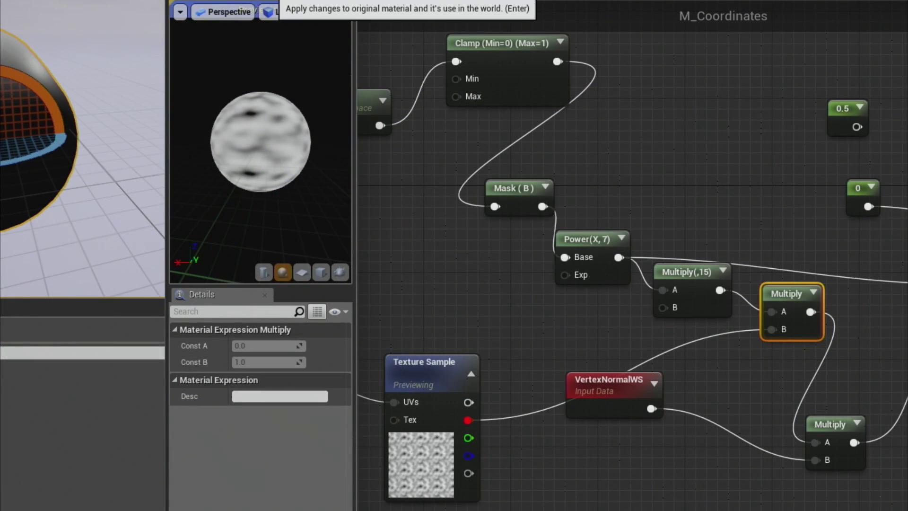
pyautogui.click(453, 97)
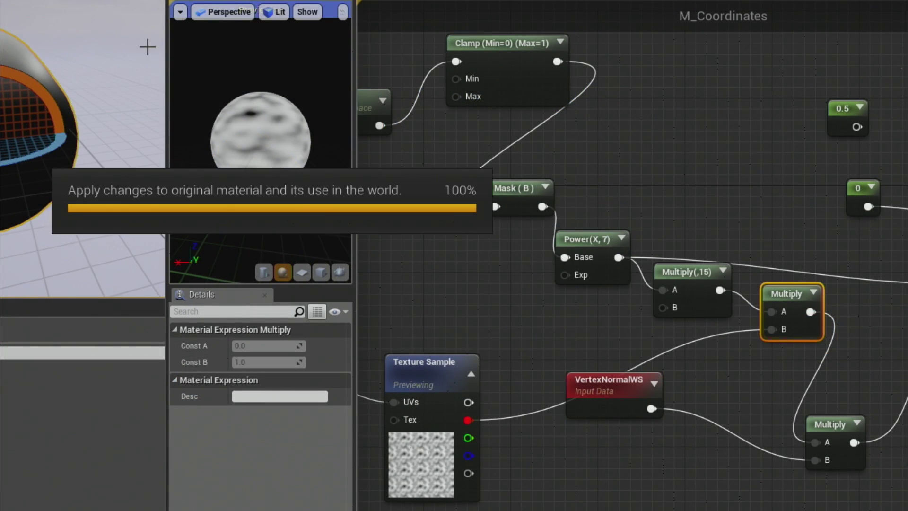
pyautogui.moveTo(235, 133); pyautogui.dragTo(253, 76)
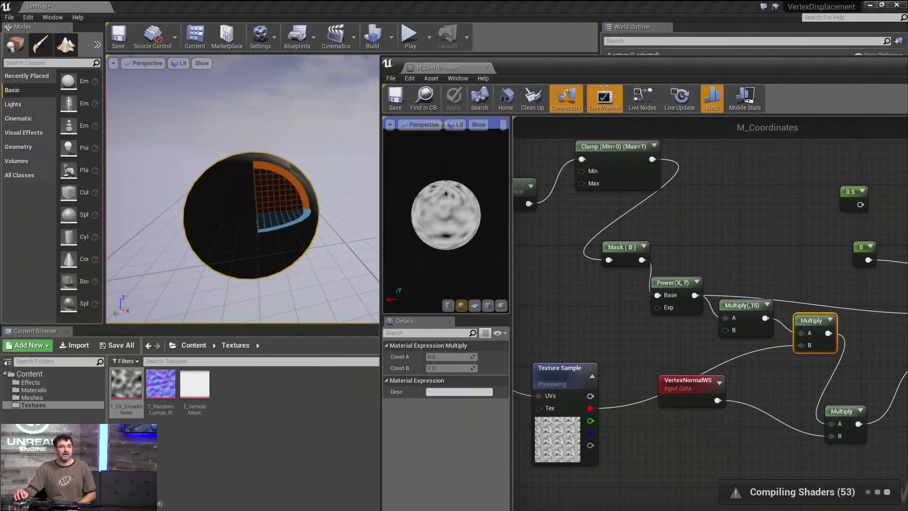
# Step: Examine the noise-driven displacement on the level sphere from several angles and distances
pyautogui.keyDown('alt'); pyautogui.moveTo(65, 202); pyautogui.dragTo(19, 208); pyautogui.keyUp('alt')
pyautogui.scroll(5, 228, 189)
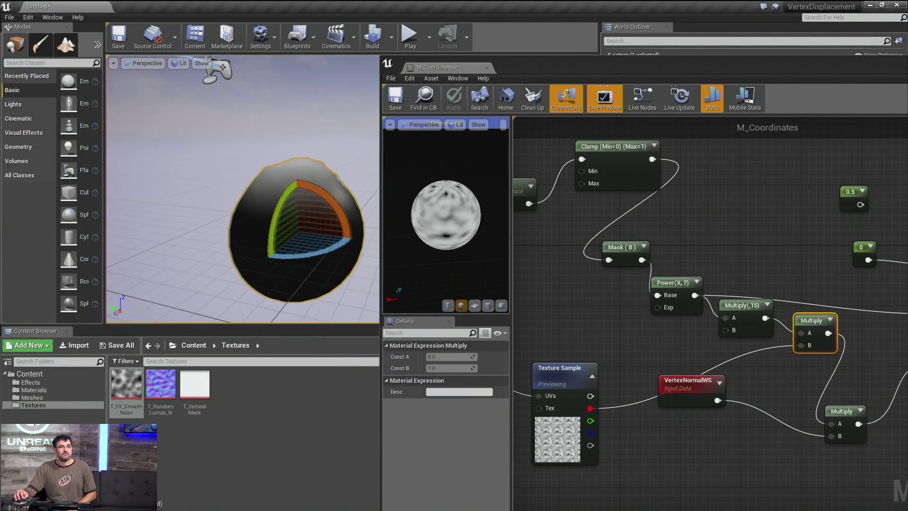
pyautogui.keyDown('alt'); pyautogui.moveTo(229, 189); pyautogui.dragTo(237, 161); pyautogui.keyUp('alt')
pyautogui.moveTo(187, 208); pyautogui.dragTo(182, 162)
pyautogui.keyDown('alt'); pyautogui.moveTo(239, 171); pyautogui.dragTo(248, 151); pyautogui.keyUp('alt')
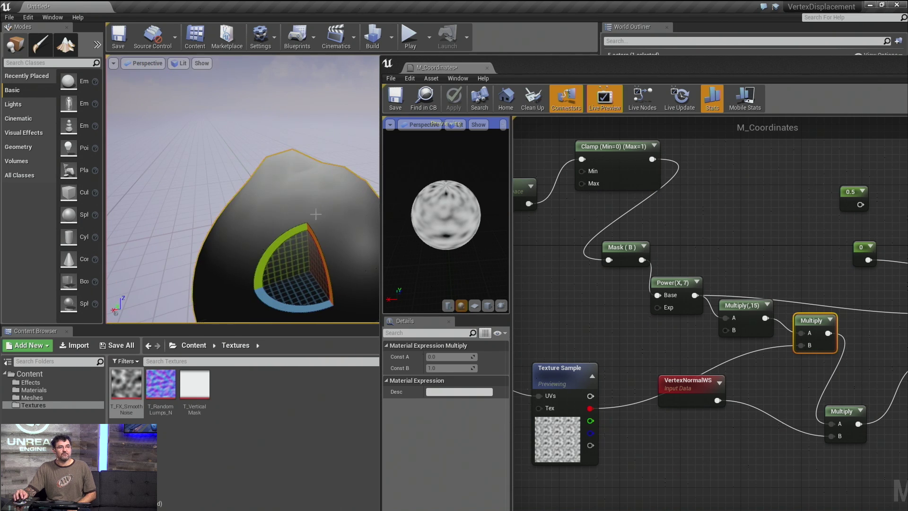
pyautogui.keyDown('alt'); pyautogui.moveTo(253, 185); pyautogui.dragTo(291, 167, button='right'); pyautogui.keyUp('alt')
pyautogui.keyDown('alt'); pyautogui.moveTo(298, 229); pyautogui.dragTo(294, 240, button='right'); pyautogui.keyUp('alt')
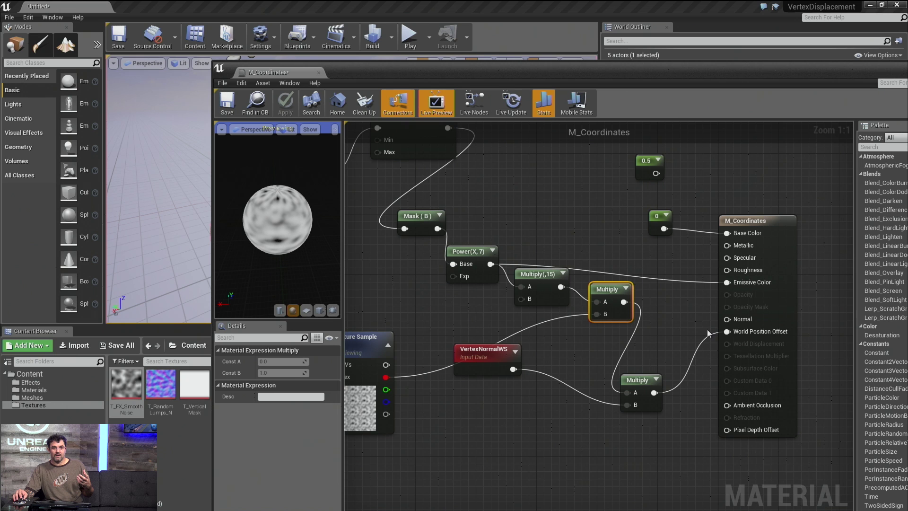
# Step: Reposition the final Multiply and the VertexNormalWS node closer to the material's World Position Offset input
pyautogui.moveTo(640, 377); pyautogui.dragTo(666, 334)
pyautogui.keyDown('ctrl'); pyautogui.click(658, 341); pyautogui.keyUp('ctrl')
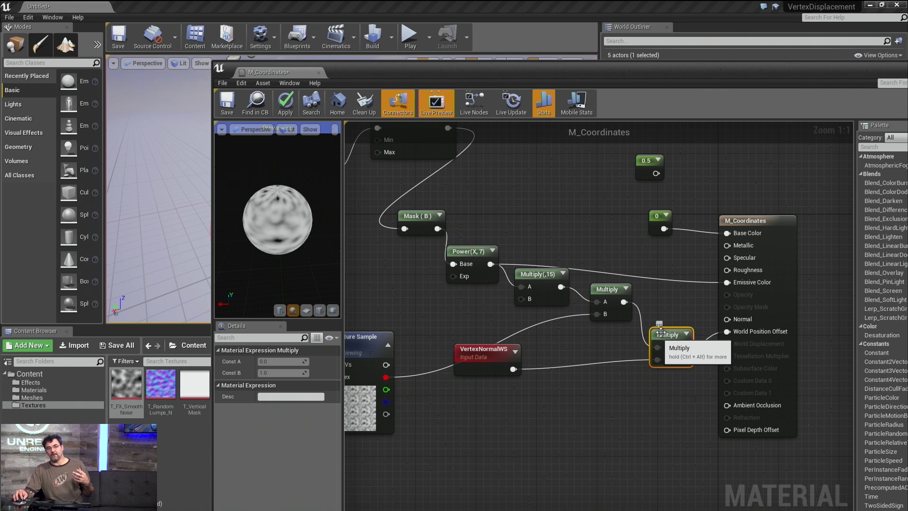
pyautogui.click(665, 308)
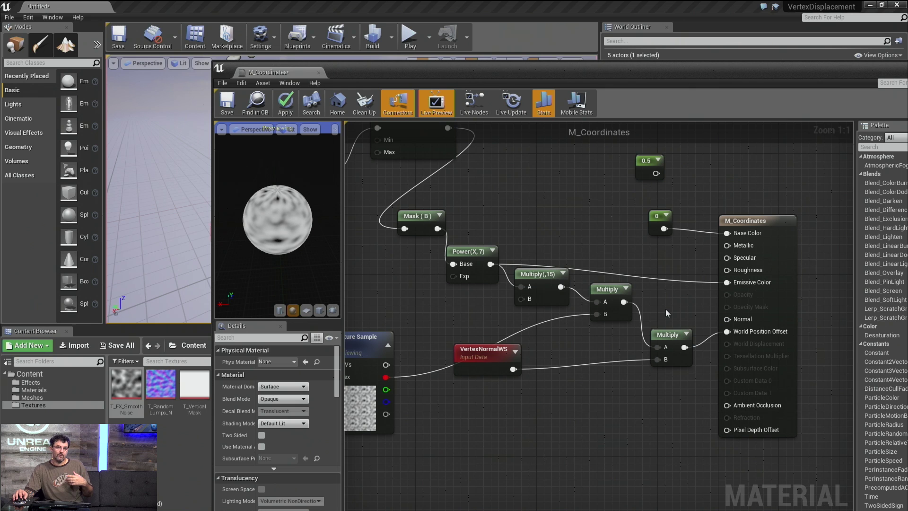
pyautogui.moveTo(495, 373); pyautogui.dragTo(579, 404)
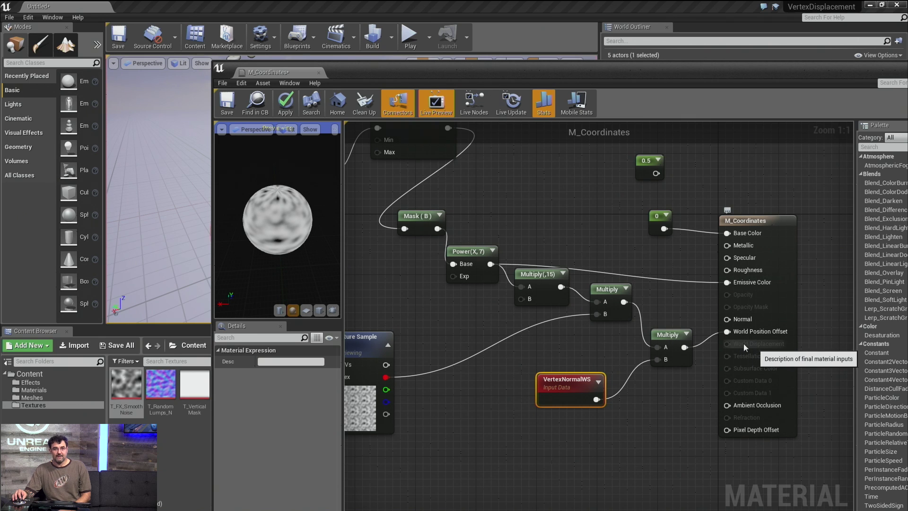
# Step: Set the material's D3D11 tessellation mode to PN Triangles and apply the material
pyautogui.click(415, 369)
pyautogui.scroll(-15, 281, 434)
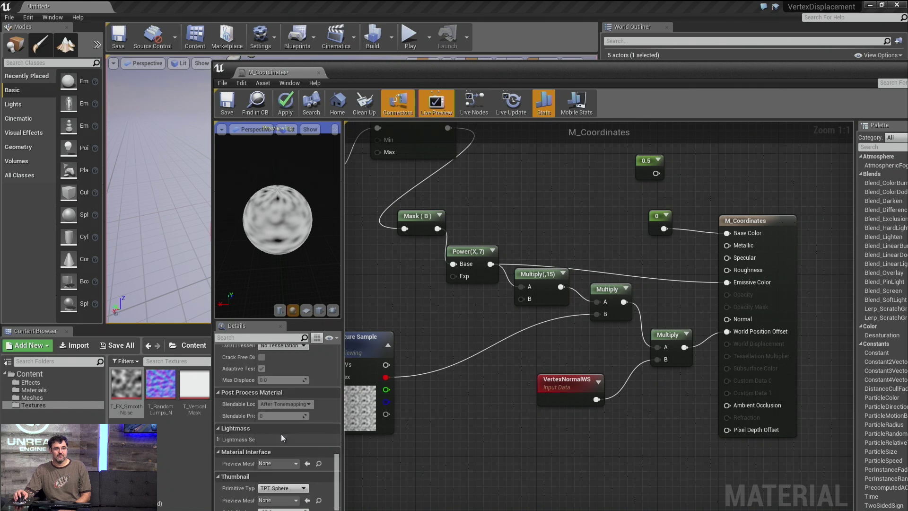
pyautogui.scroll(-1, 283, 392)
pyautogui.scroll(2, 281, 392)
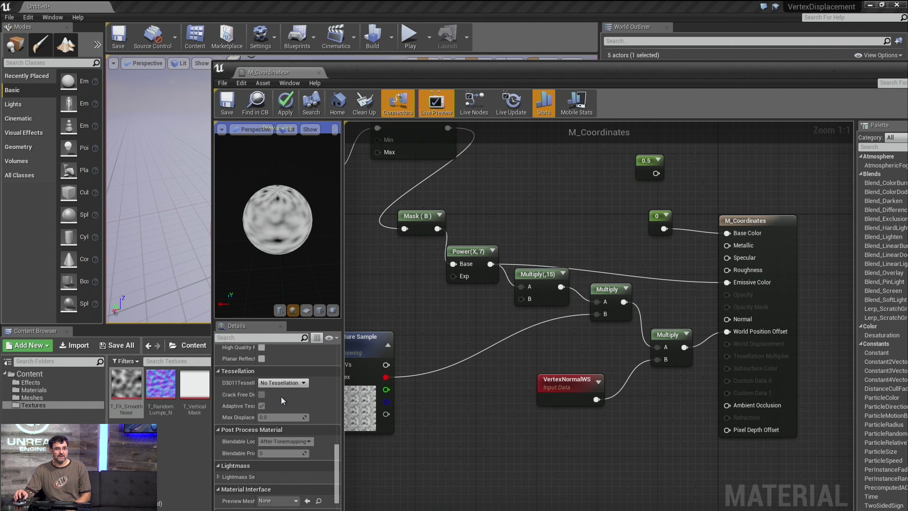
pyautogui.click(282, 382)
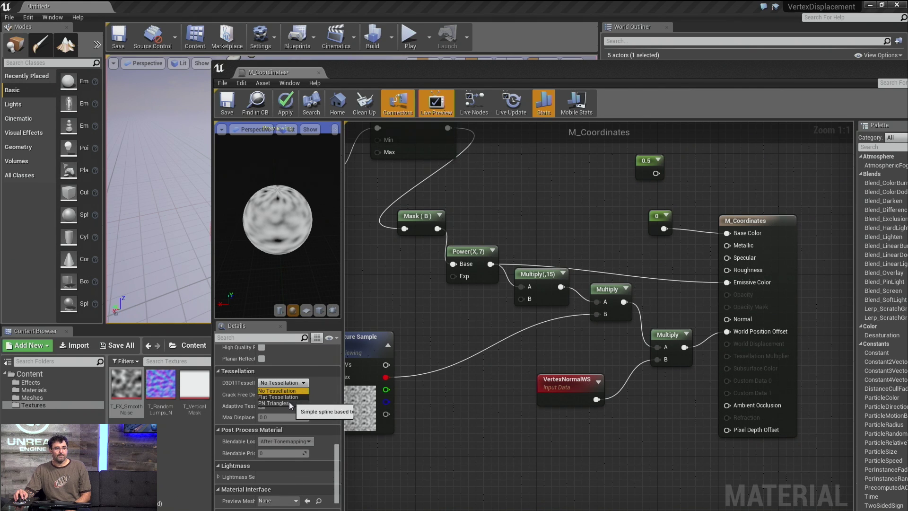
pyautogui.click(288, 402)
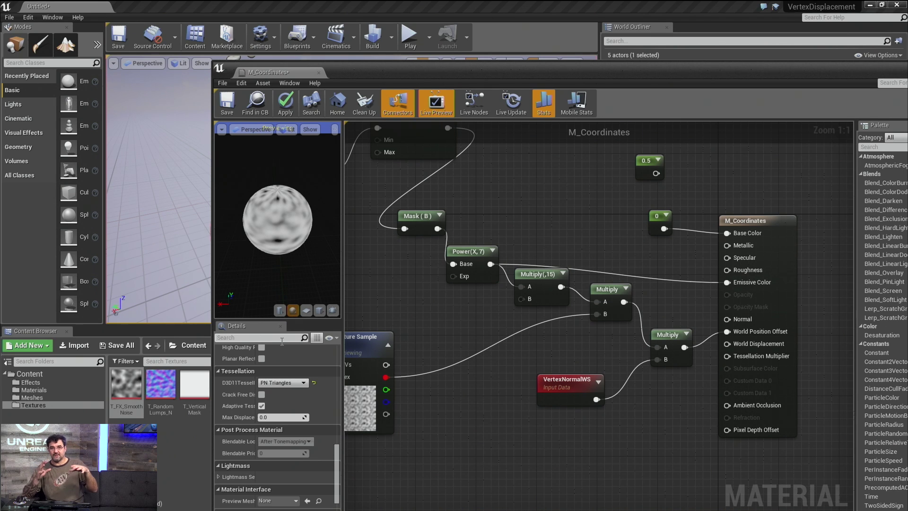
pyautogui.moveTo(249, 234); pyautogui.dragTo(252, 236)
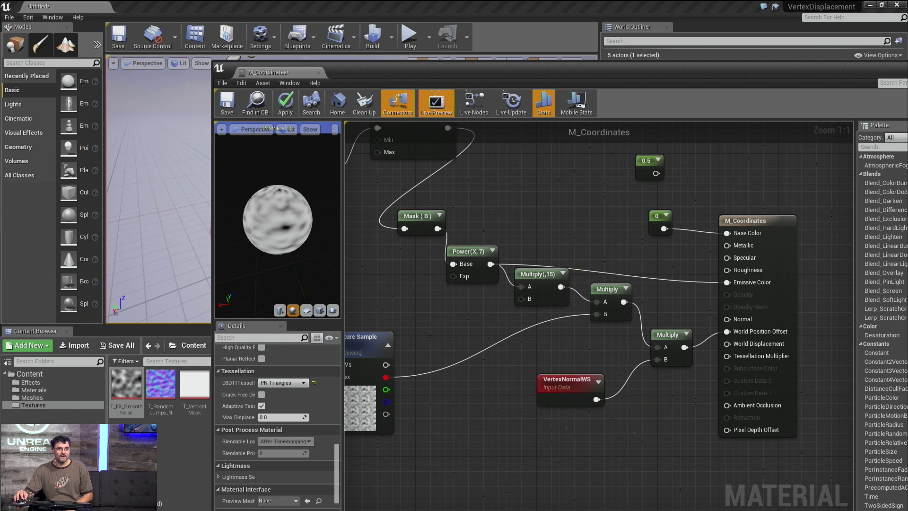
pyautogui.scroll(5, 252, 236)
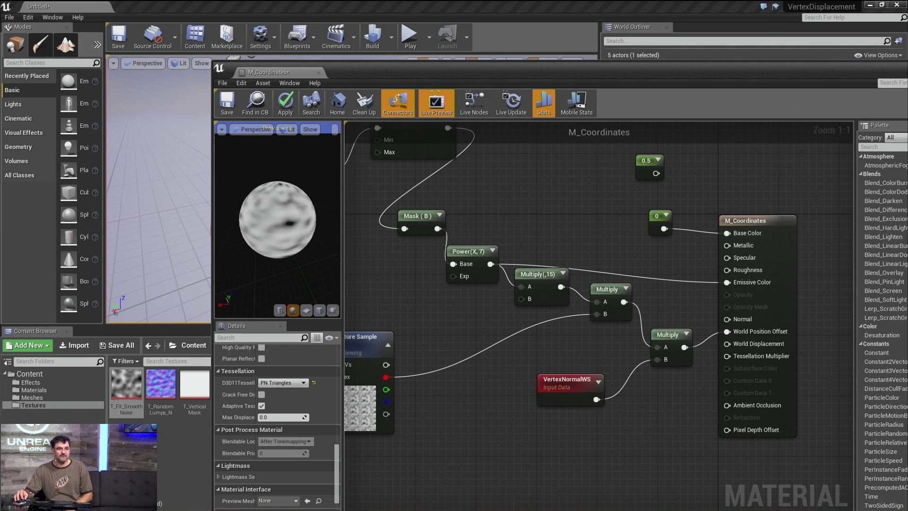
pyautogui.click(286, 101)
# Step: Show the level viewport in Wireframe mode and examine the tessellated mesh of the displaced sphere
pyautogui.moveTo(328, 81); pyautogui.dragTo(637, 89)
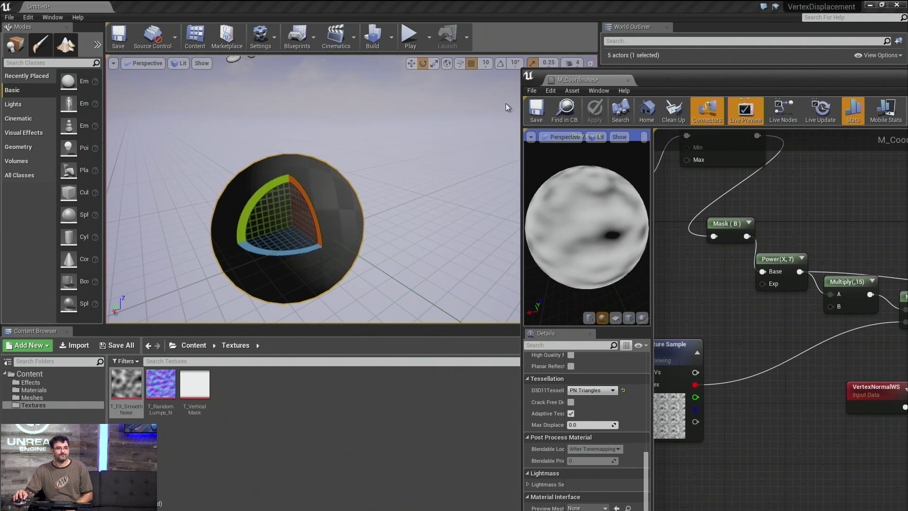
pyautogui.click(180, 63)
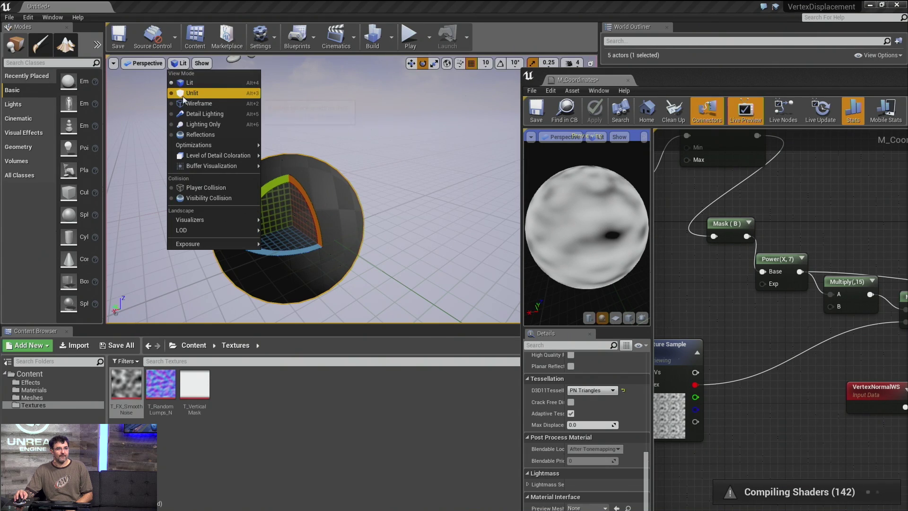
pyautogui.click(186, 106)
pyautogui.moveTo(397, 172); pyautogui.dragTo(432, 208, button='right')
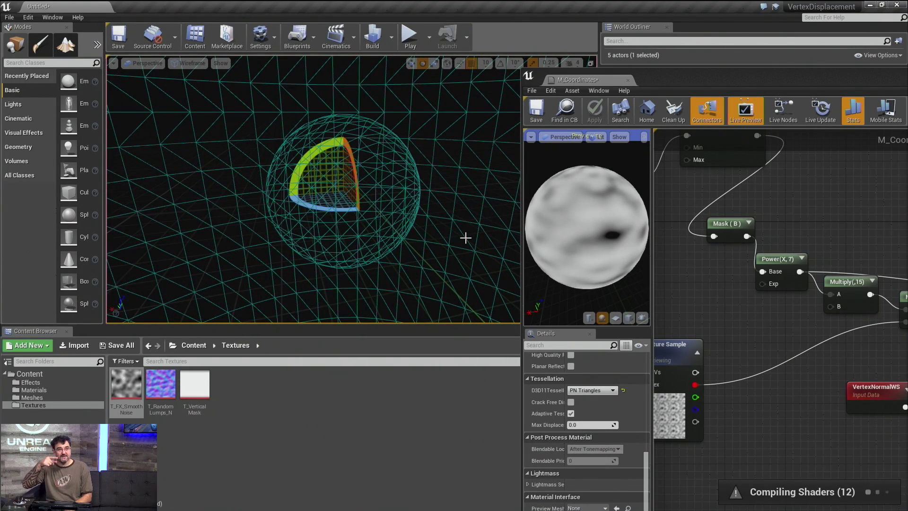
pyautogui.moveTo(312, 189)
pyautogui.mouseDown(button='right')
pyautogui.moveTo(312, 222)
pyautogui.moveTo(312, 194)
pyautogui.mouseUp(button='right')
pyautogui.moveTo(449, 241); pyautogui.dragTo(287, 224, button='right')
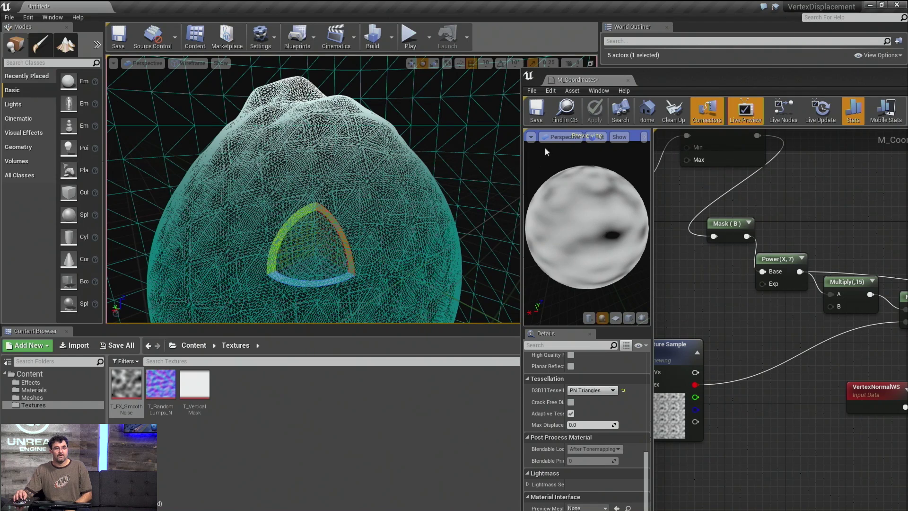
# Step: Return the material's D3D11 tessellation mode to No Tessellation and apply the material
pyautogui.moveTo(654, 84); pyautogui.dragTo(642, 80)
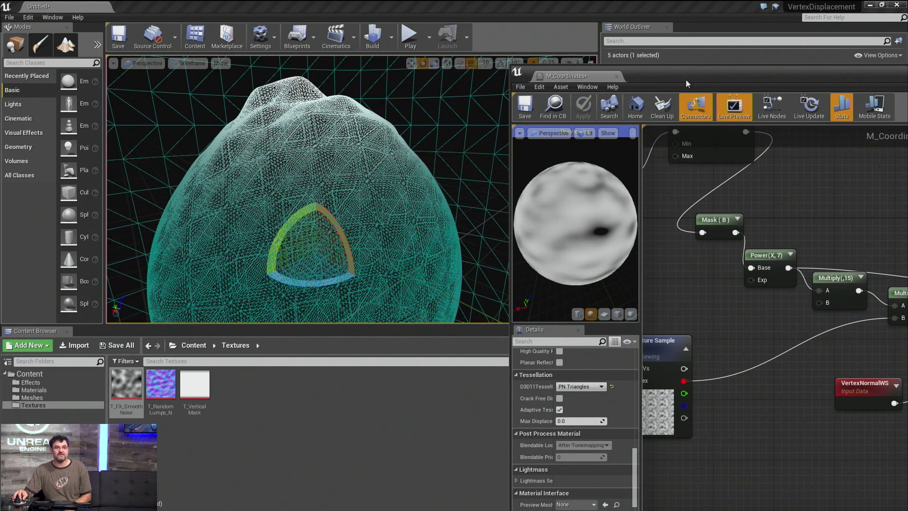
pyautogui.moveTo(686, 81); pyautogui.dragTo(501, 57)
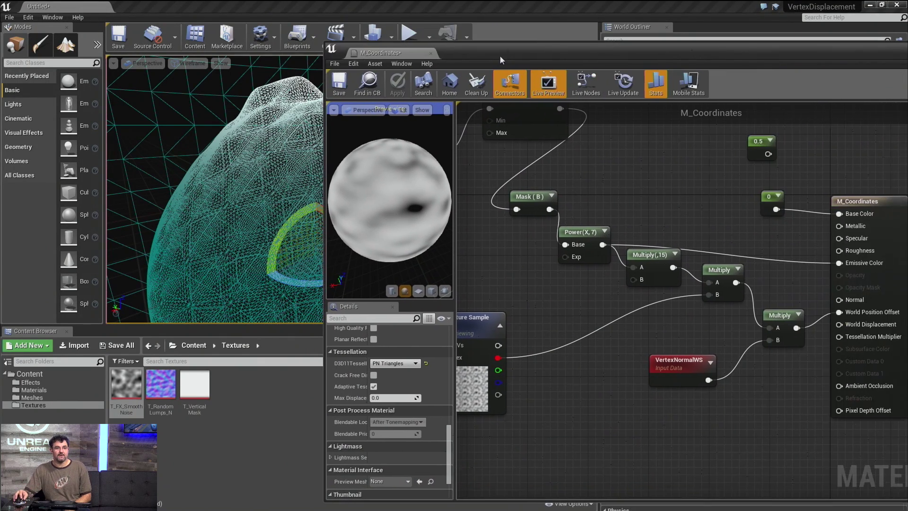
pyautogui.click(410, 363)
pyautogui.click(407, 372)
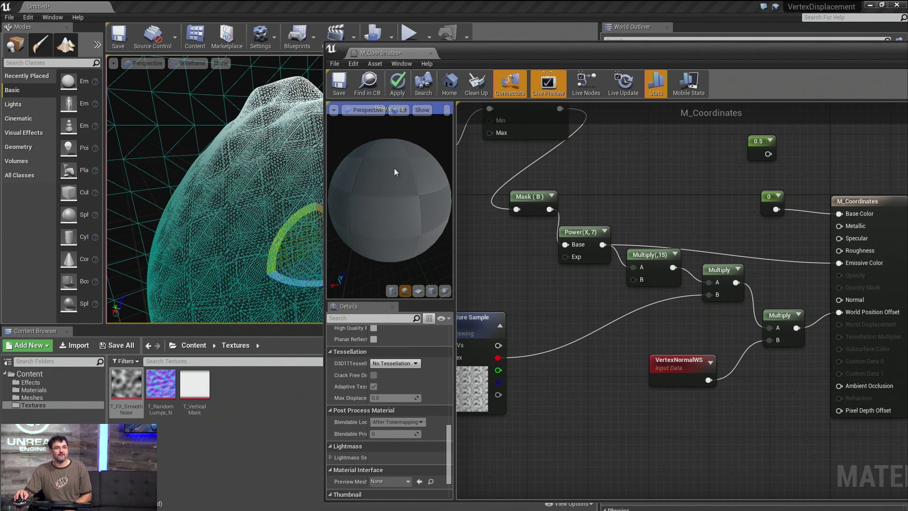
pyautogui.click(392, 87)
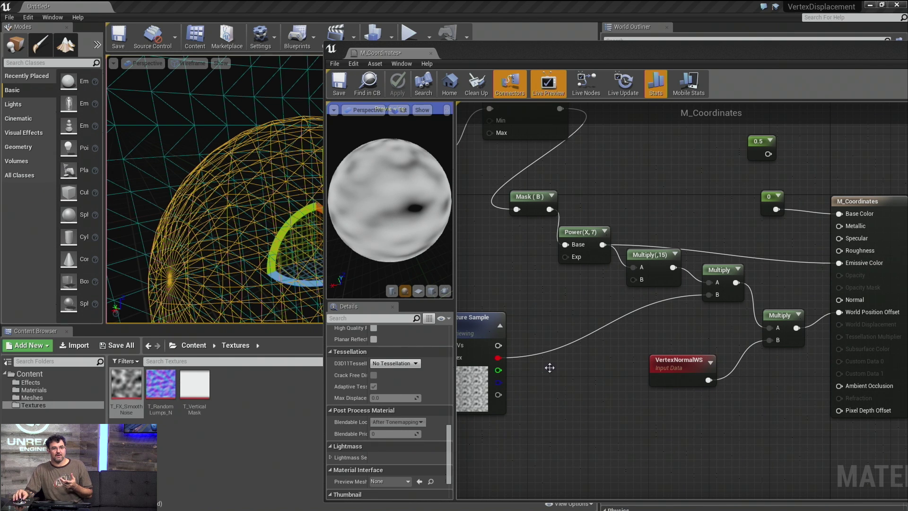
# Step: Stop previewing the smooth-noise Texture Sample node and switch the level viewport back to Lit mode
pyautogui.moveTo(537, 367); pyautogui.dragTo(655, 360, button='right')
pyautogui.moveTo(387, 187); pyautogui.dragTo(355, 202)
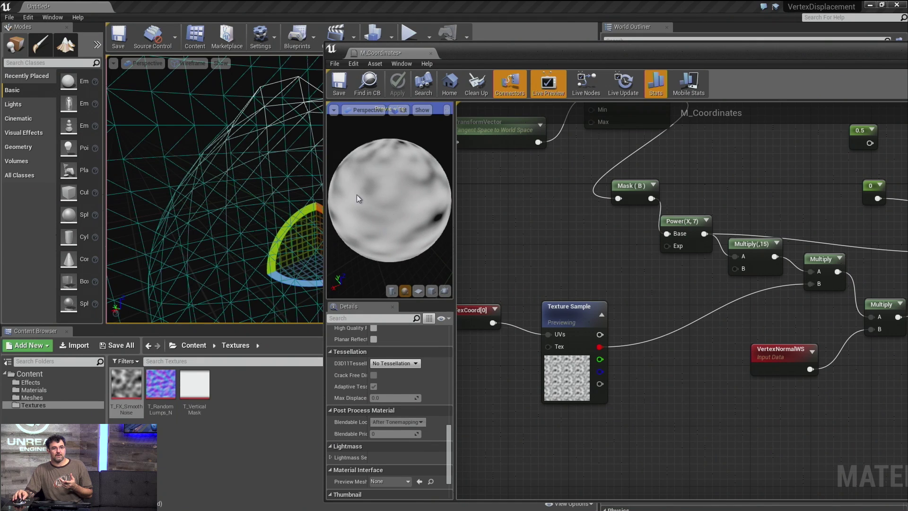
pyautogui.rightClick(578, 311)
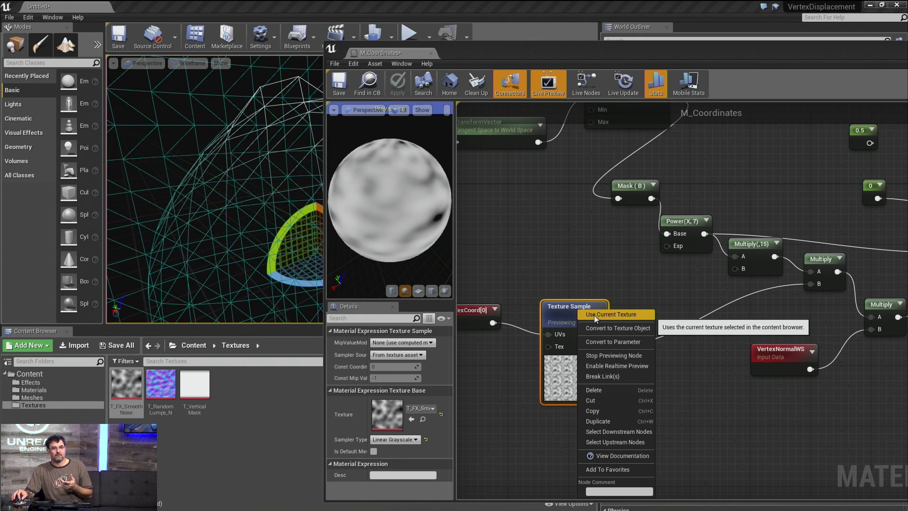
pyautogui.click(601, 353)
pyautogui.click(188, 63)
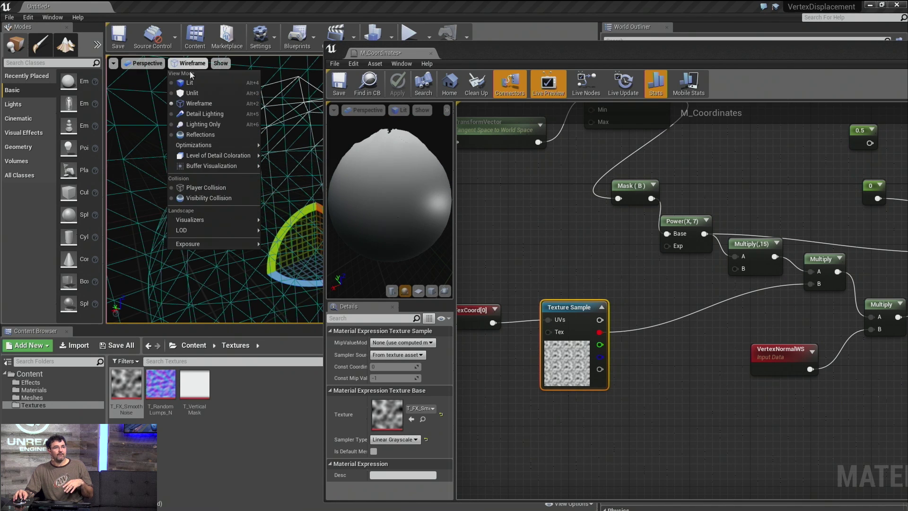
pyautogui.click(190, 81)
# Step: Insert a Panner node between the TexCoord node and the UVs input of the noise Texture Sample
pyautogui.moveTo(566, 231); pyautogui.dragTo(665, 265, button='right')
pyautogui.moveTo(645, 310); pyautogui.dragTo(628, 318)
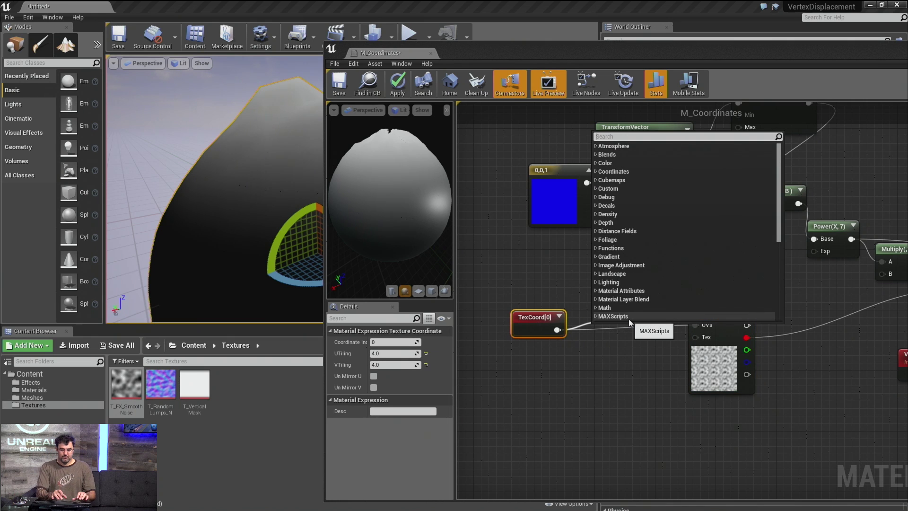
pyautogui.write('pan')
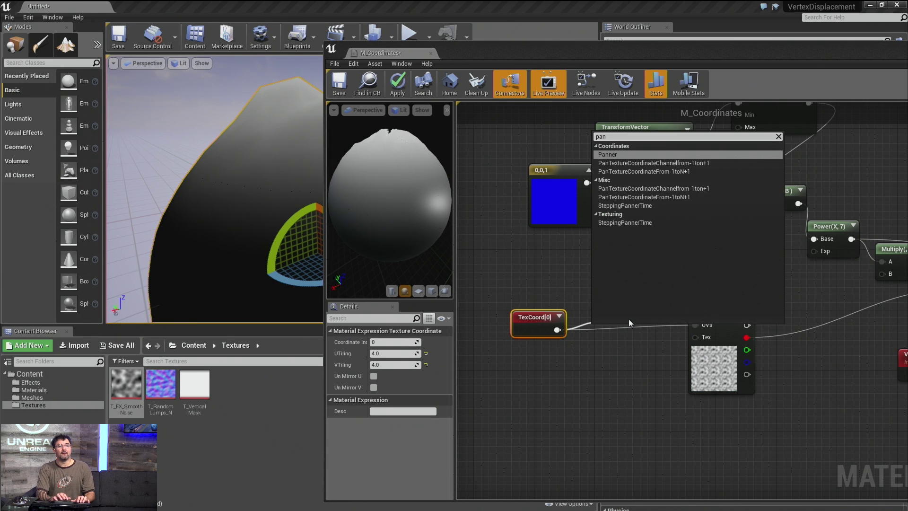
pyautogui.press('Return')
pyautogui.moveTo(695, 329)
pyautogui.mouseDown()
pyautogui.moveTo(650, 330)
pyautogui.moveTo(695, 325)
pyautogui.mouseUp()
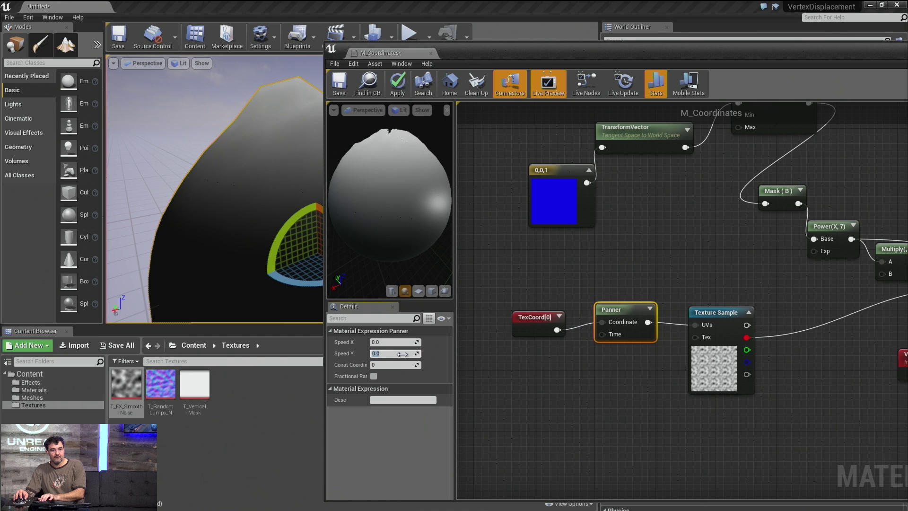
# Step: Set the Panner's Speed Y to 0.2 and apply the material to view the moving displacement on the level sphere
pyautogui.write('0.2')
pyautogui.press('Return')
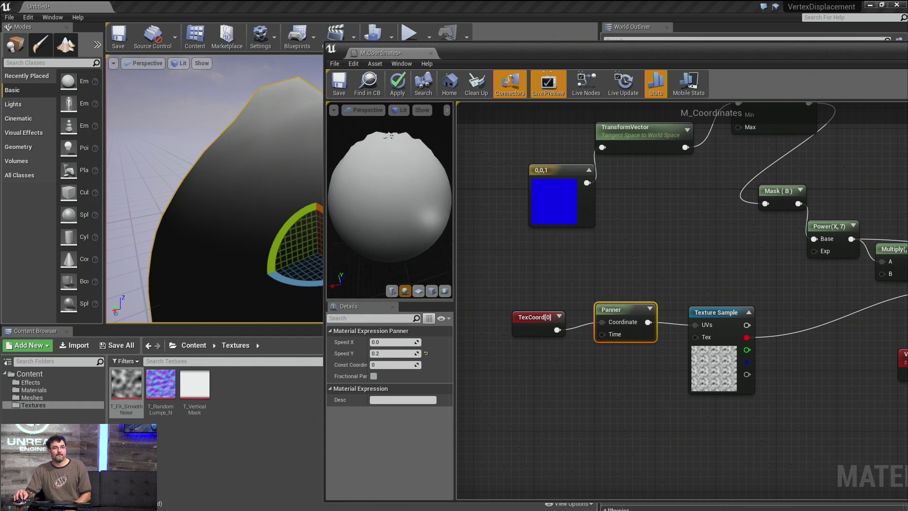
pyautogui.click(398, 91)
pyautogui.moveTo(469, 49); pyautogui.dragTo(701, 65)
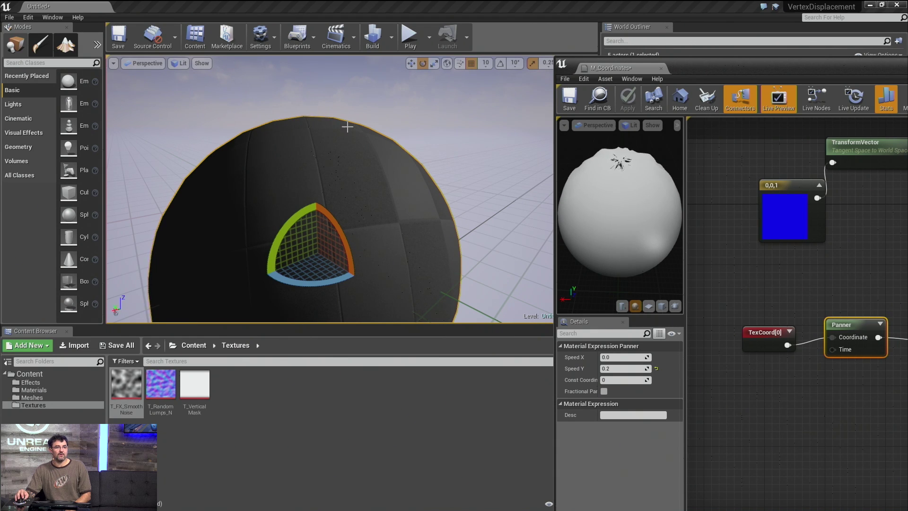
pyautogui.moveTo(345, 146)
pyautogui.mouseDown()
pyautogui.moveTo(345, 118)
pyautogui.moveTo(343, 144)
pyautogui.mouseUp()
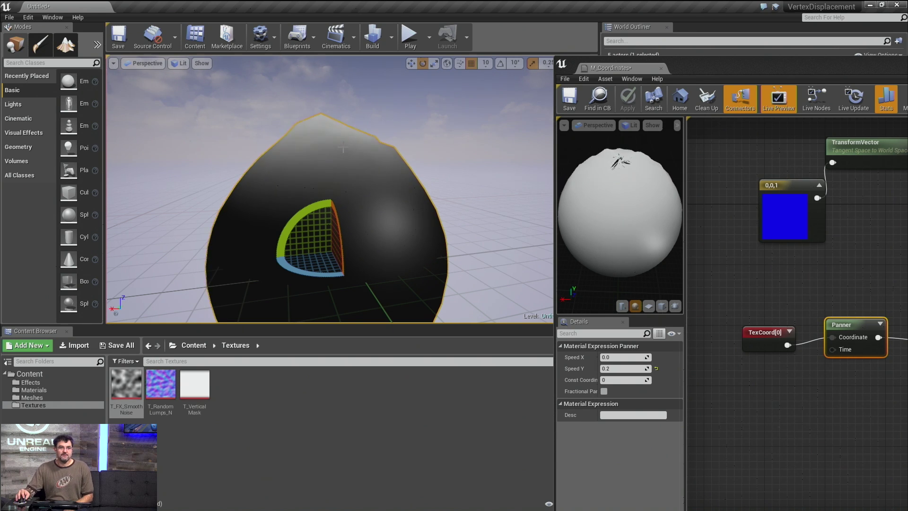
pyautogui.moveTo(318, 124); pyautogui.dragTo(354, 188, button='right')
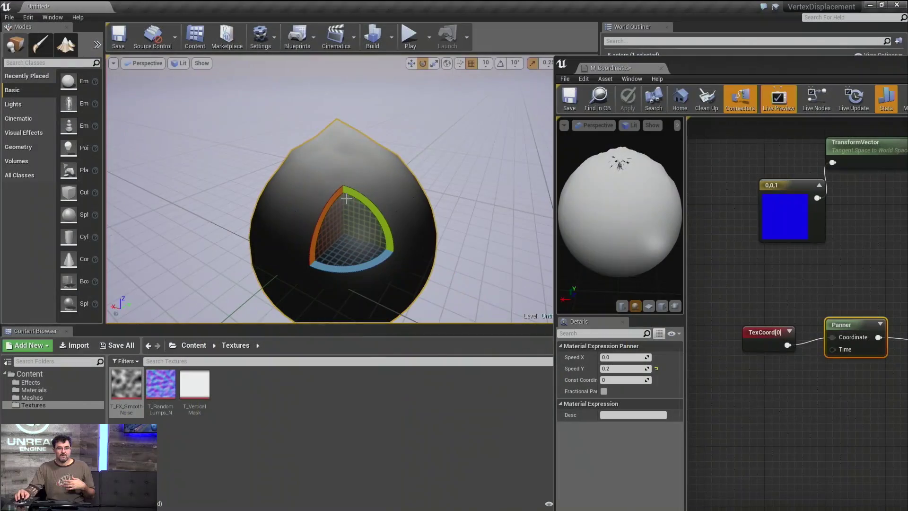
# Step: Move the final Multiply's connection from World Position Offset to the material's World Displacement input
pyautogui.moveTo(795, 67); pyautogui.dragTo(481, 103)
pyautogui.moveTo(601, 225); pyautogui.dragTo(488, 292, button='right')
pyautogui.scroll(-1, 651, 378)
pyautogui.scroll(-1, 652, 378)
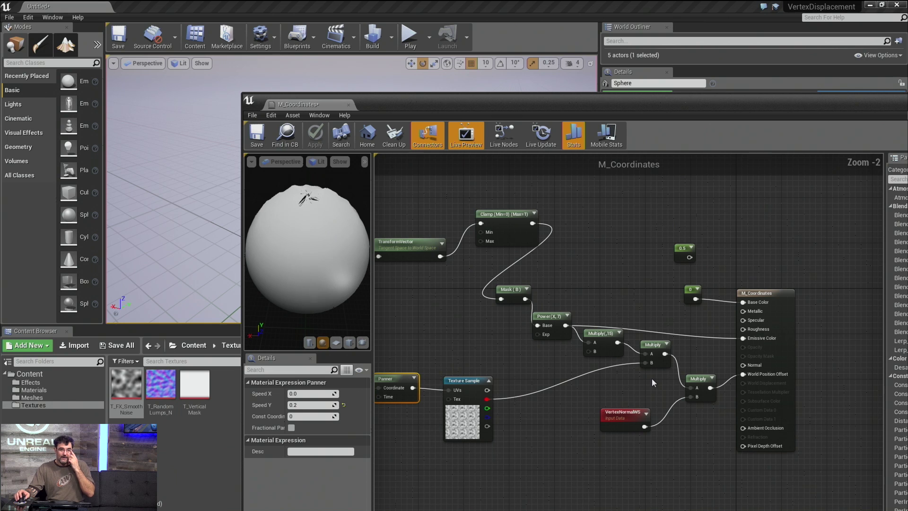
pyautogui.scroll(2, 741, 392)
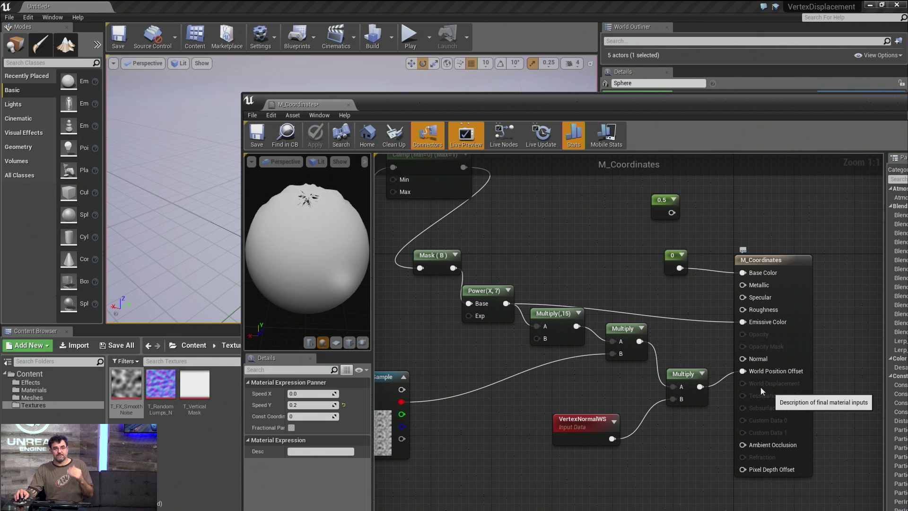
pyautogui.keyDown('ctrl'); pyautogui.moveTo(747, 372); pyautogui.dragTo(744, 384); pyautogui.keyUp('ctrl')
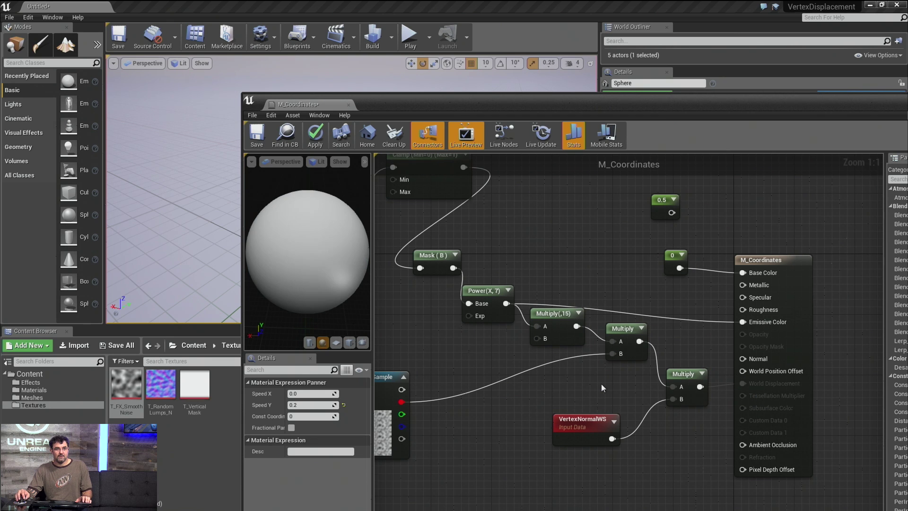
# Step: Set the material's D3D11 tessellation mode to PN Triangles and apply the material
pyautogui.click(424, 387)
pyautogui.scroll(-10, 332, 436)
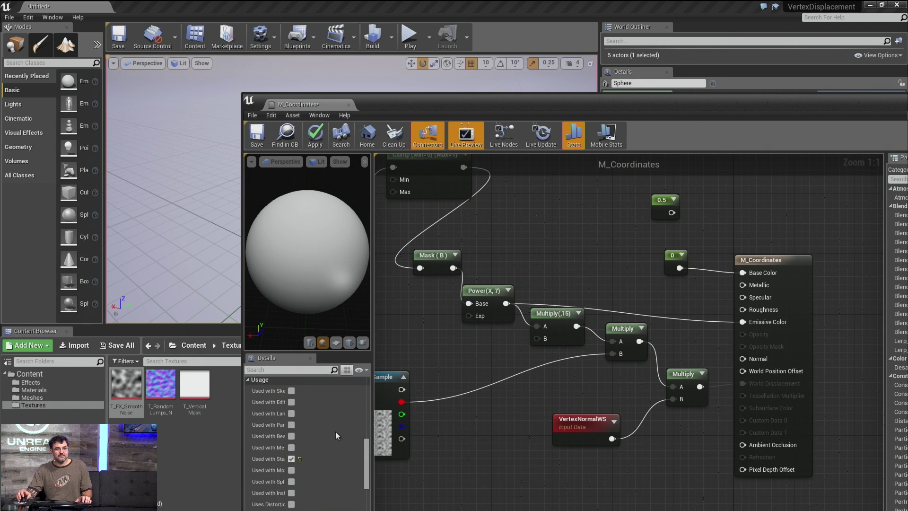
pyautogui.click(324, 407)
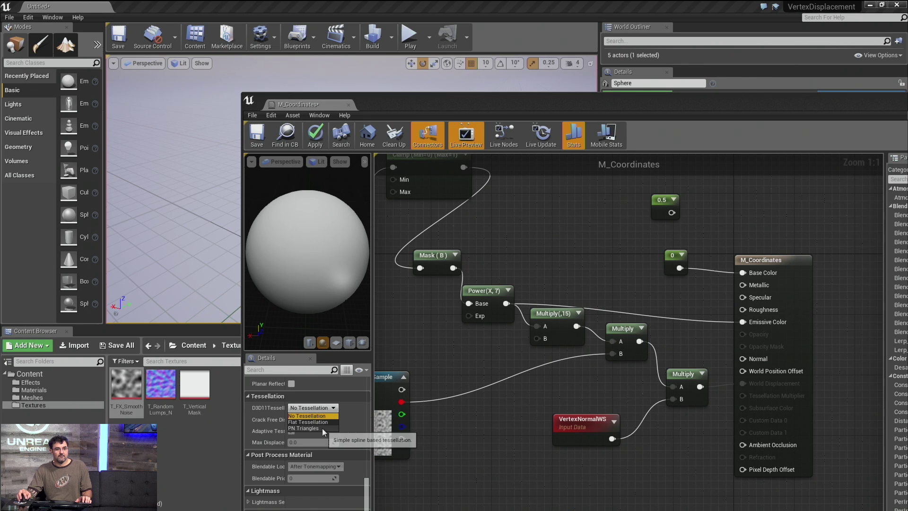
pyautogui.click(322, 427)
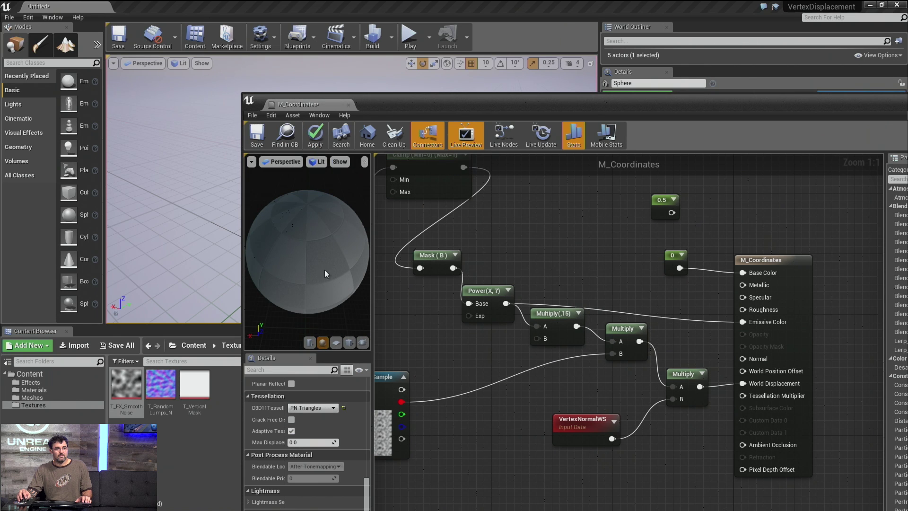
pyautogui.moveTo(325, 231); pyautogui.dragTo(288, 239)
pyautogui.click(316, 137)
# Step: Examine the tessellated displacement on the level sphere up close and from several angles
pyautogui.moveTo(373, 104); pyautogui.dragTo(595, 122)
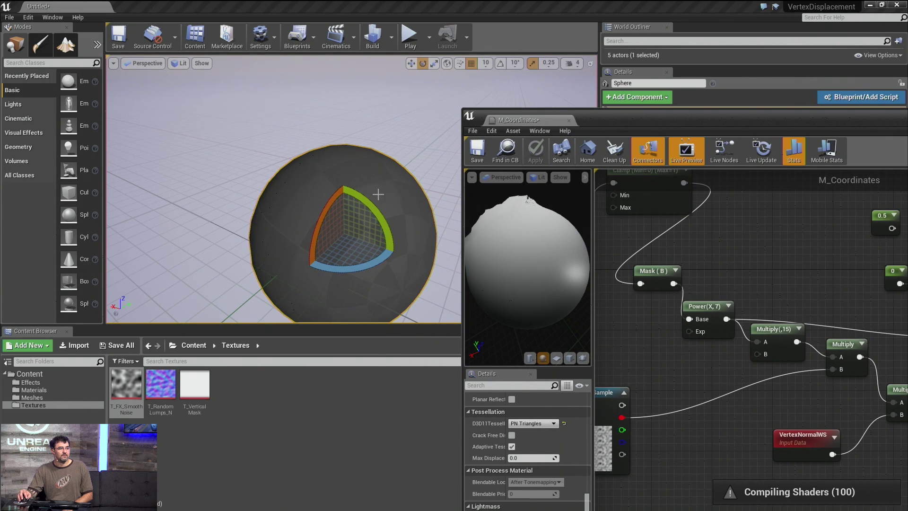
pyautogui.moveTo(304, 220); pyautogui.dragTo(272, 219)
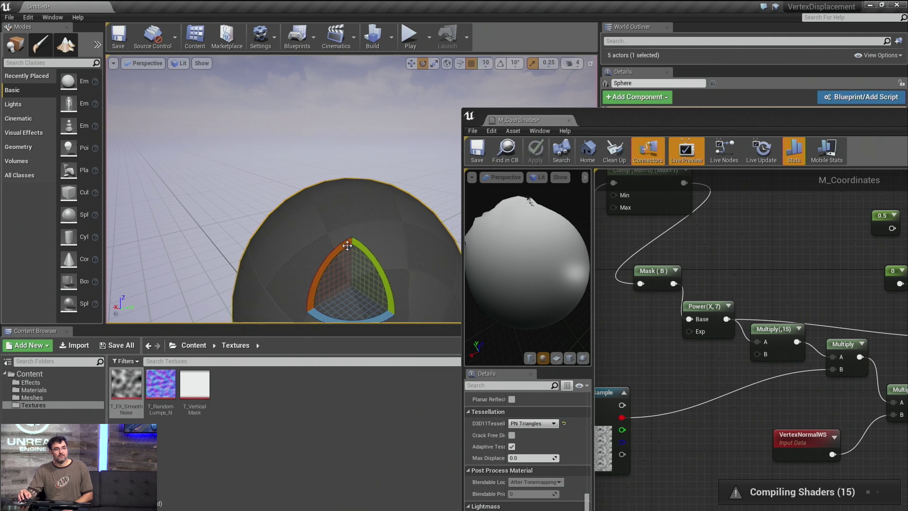
pyautogui.moveTo(340, 220); pyautogui.dragTo(312, 168, button='right')
pyautogui.scroll(-3, 312, 168)
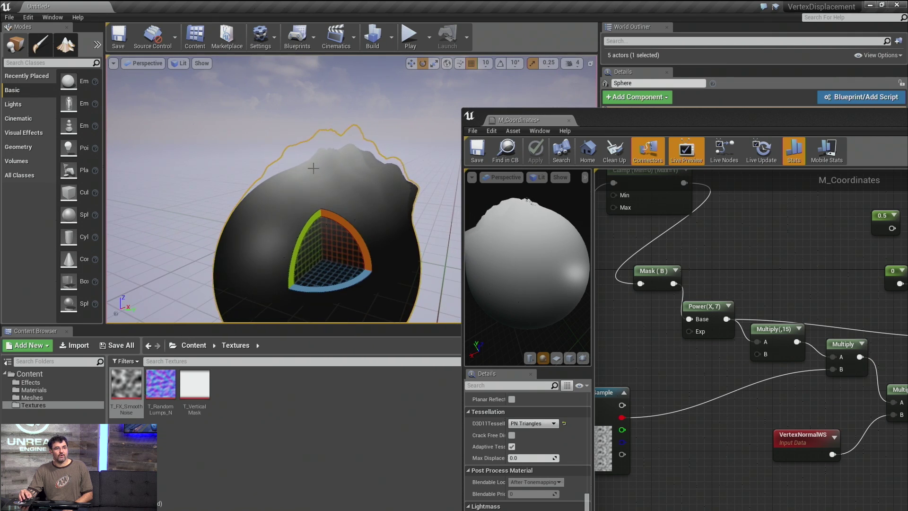
pyautogui.moveTo(331, 218); pyautogui.dragTo(286, 222)
pyautogui.moveTo(333, 219)
pyautogui.mouseDown(button='right')
pyautogui.moveTo(298, 210)
pyautogui.moveTo(338, 213)
pyautogui.mouseUp(button='right')
pyautogui.moveTo(402, 205); pyautogui.dragTo(385, 199, button='right')
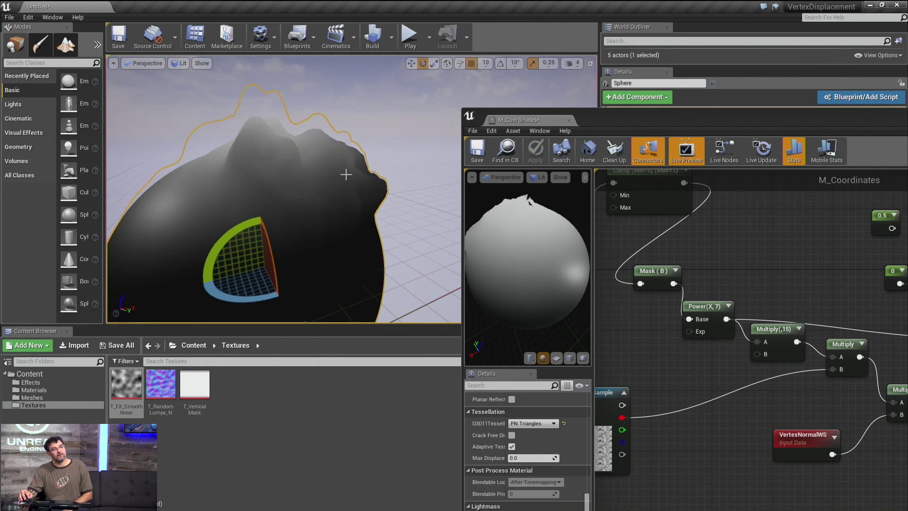
pyautogui.moveTo(293, 169); pyautogui.dragTo(287, 167, button='right')
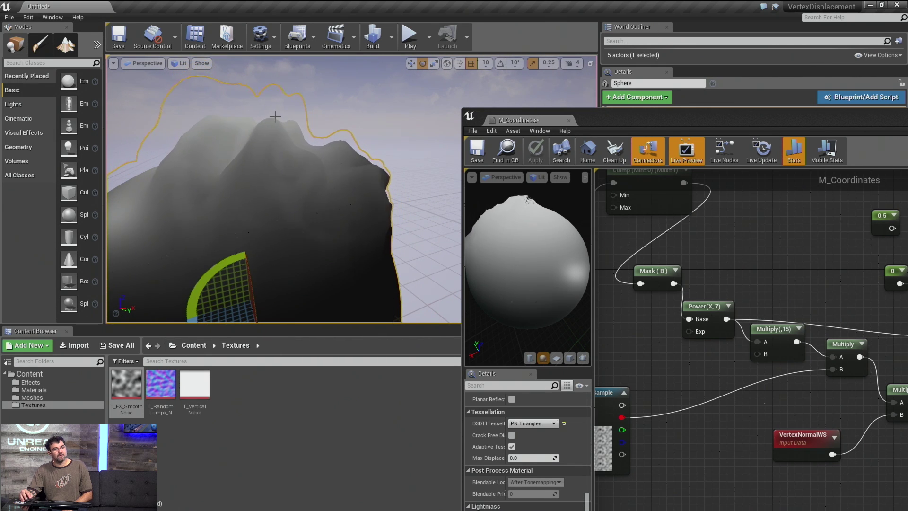
# Step: Connect the mask-and-noise Multiply directly to World Displacement, bypassing the VertexNormalWS Multiply, and apply the material to the level sphere
pyautogui.moveTo(681, 336); pyautogui.dragTo(767, 335, button='right')
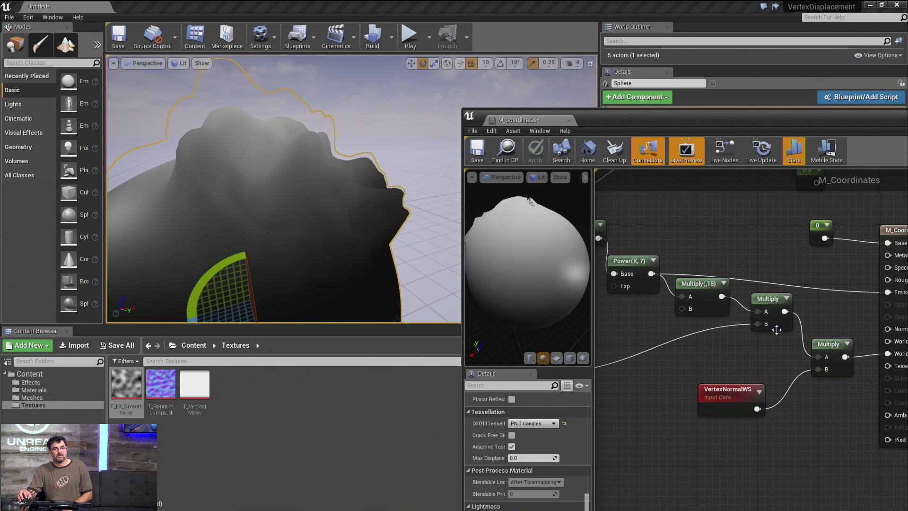
pyautogui.moveTo(791, 311); pyautogui.dragTo(891, 355)
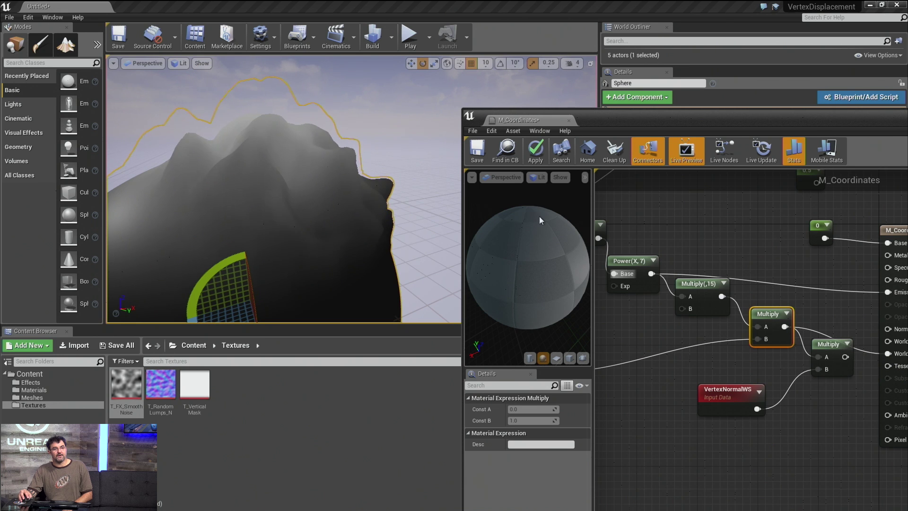
pyautogui.click(534, 152)
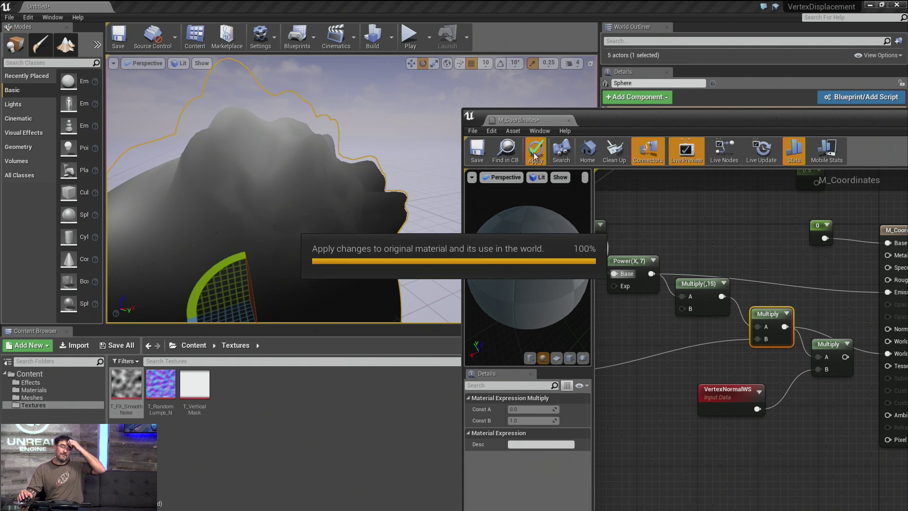
pyautogui.press('f')
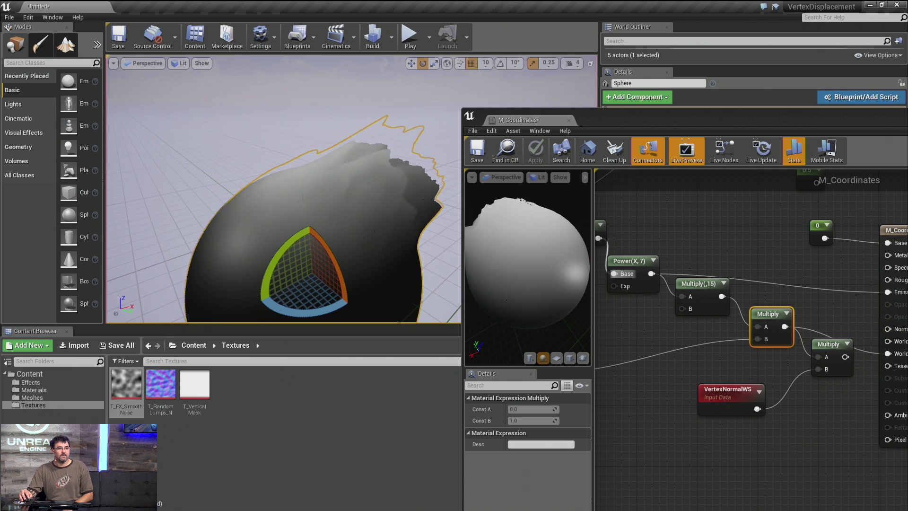
pyautogui.moveTo(331, 202); pyautogui.dragTo(408, 219, button='right')
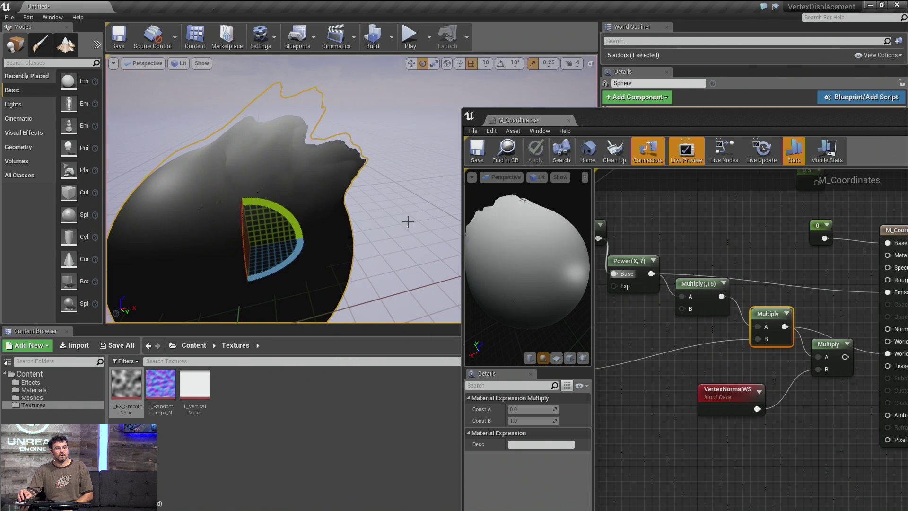
# Step: Connect the final VertexNormalWS Multiply to World Position Offset and leave World Displacement unconnected
pyautogui.click(686, 365)
pyautogui.click(685, 364)
pyautogui.moveTo(685, 364); pyautogui.dragTo(718, 362, button='right')
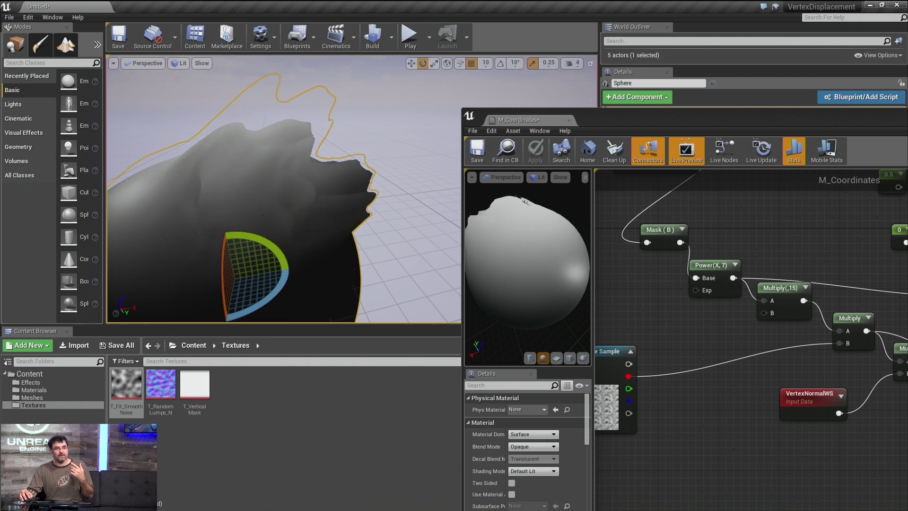
pyautogui.moveTo(898, 291); pyautogui.dragTo(825, 282, button='right')
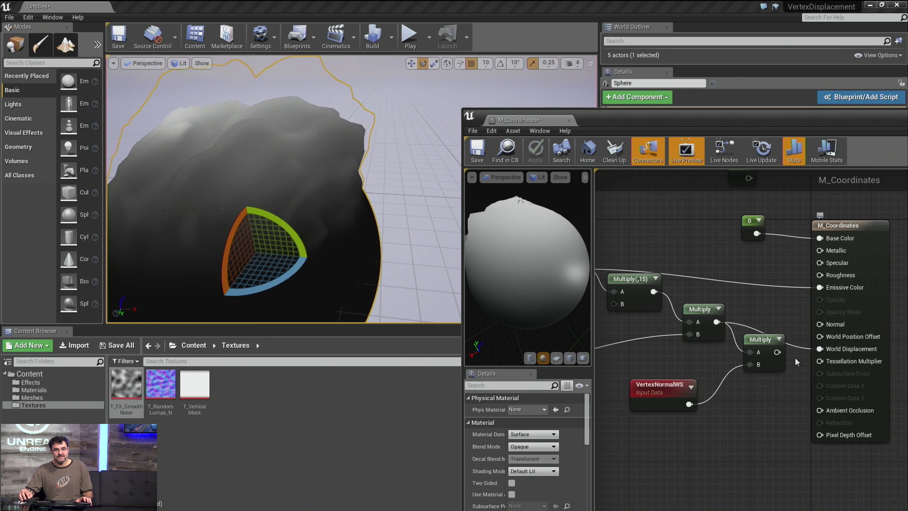
pyautogui.keyDown('ctrl'); pyautogui.moveTo(777, 351); pyautogui.dragTo(819, 336); pyautogui.keyUp('ctrl')
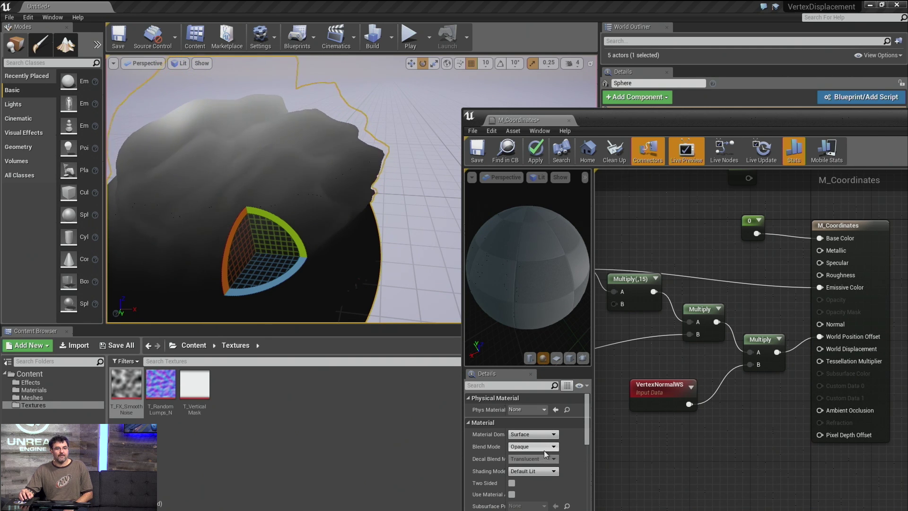
# Step: Set the material's D3D11 tessellation mode to No Tessellation and check the preview sphere
pyautogui.moveTo(586, 437); pyautogui.dragTo(591, 500)
pyautogui.scroll(-3, 568, 454)
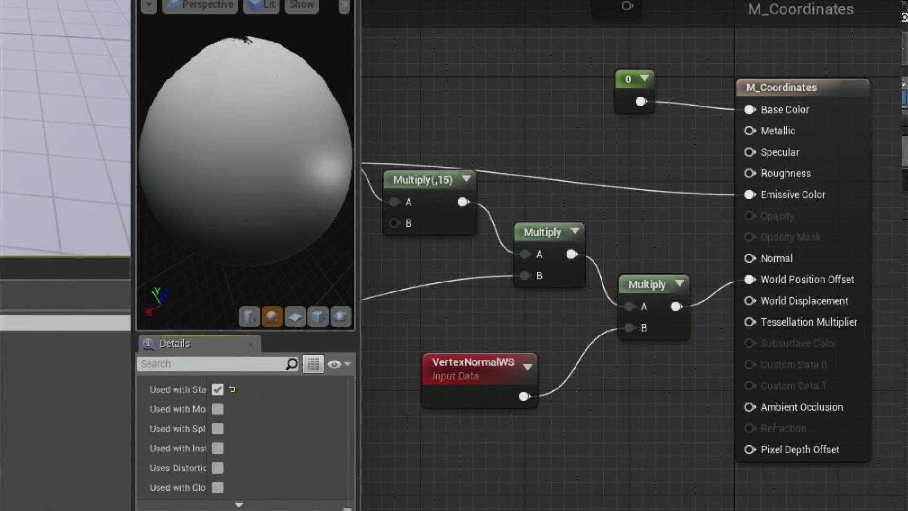
pyautogui.scroll(-5, 245, 442)
pyautogui.scroll(3, 245, 442)
pyautogui.scroll(-1, 245, 442)
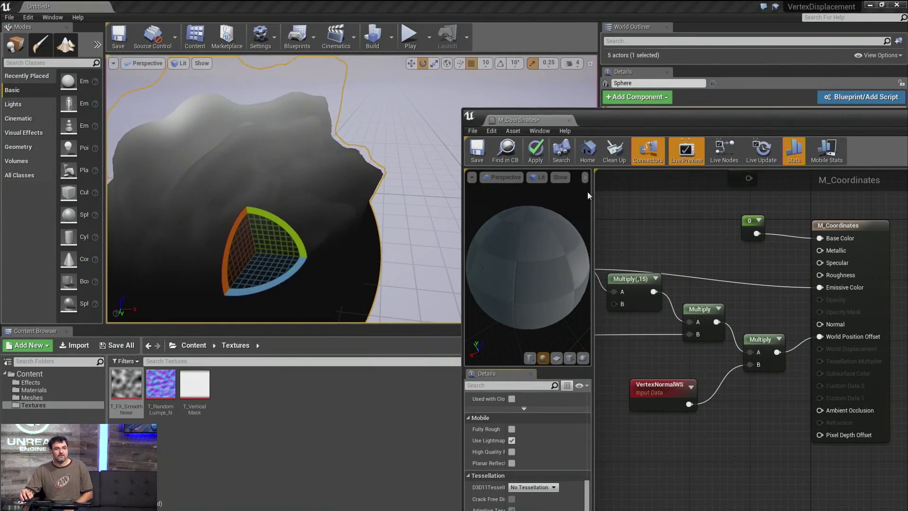
pyautogui.moveTo(624, 120); pyautogui.dragTo(569, 110)
pyautogui.moveTo(509, 219)
pyautogui.mouseDown()
pyautogui.moveTo(492, 222)
pyautogui.moveTo(510, 219)
pyautogui.mouseUp()
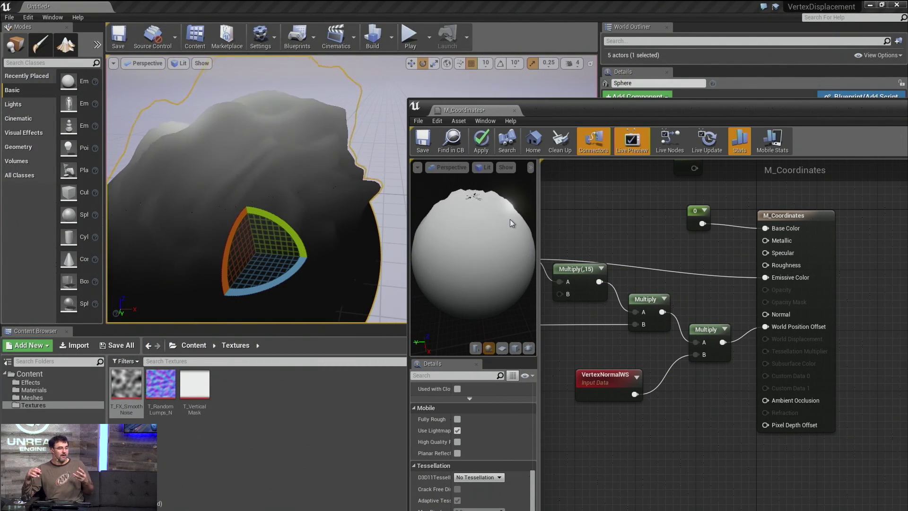
# Step: Replace the mask at input A of Multiply(,15) with the noise texture's red channel and wire that Multiply into the final Multiply
pyautogui.moveTo(702, 272); pyautogui.dragTo(851, 272, button='right')
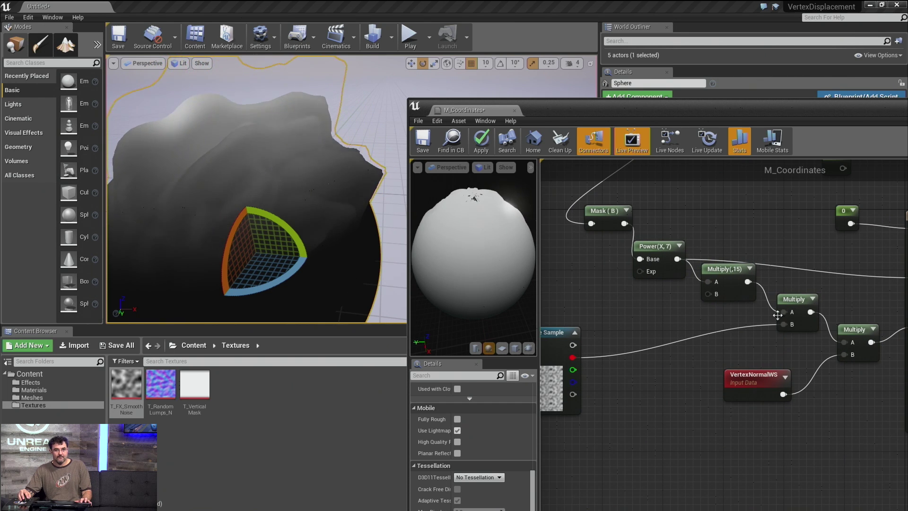
pyautogui.keyDown('alt'); pyautogui.click(783, 312); pyautogui.keyUp('alt')
pyautogui.keyDown('ctrl'); pyautogui.moveTo(783, 324); pyautogui.dragTo(784, 314); pyautogui.keyUp('ctrl')
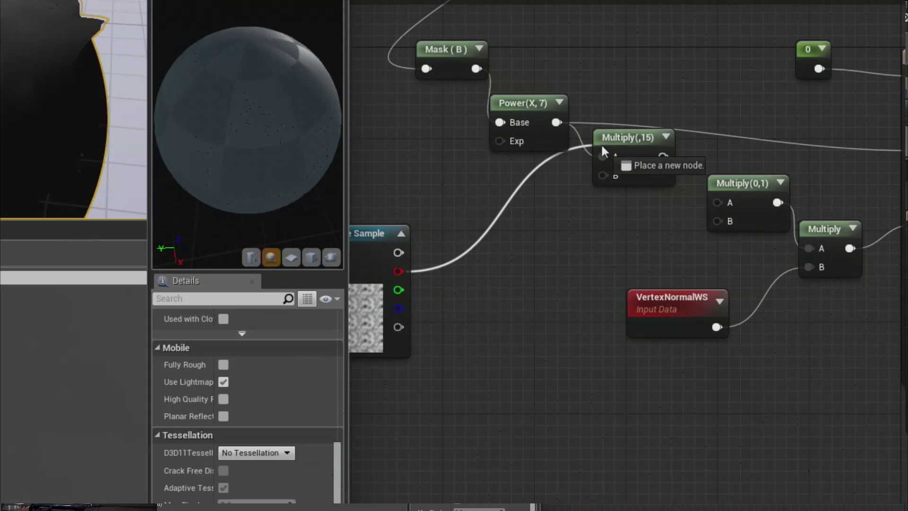
pyautogui.moveTo(706, 278); pyautogui.dragTo(813, 306)
pyautogui.moveTo(760, 189); pyautogui.dragTo(821, 251)
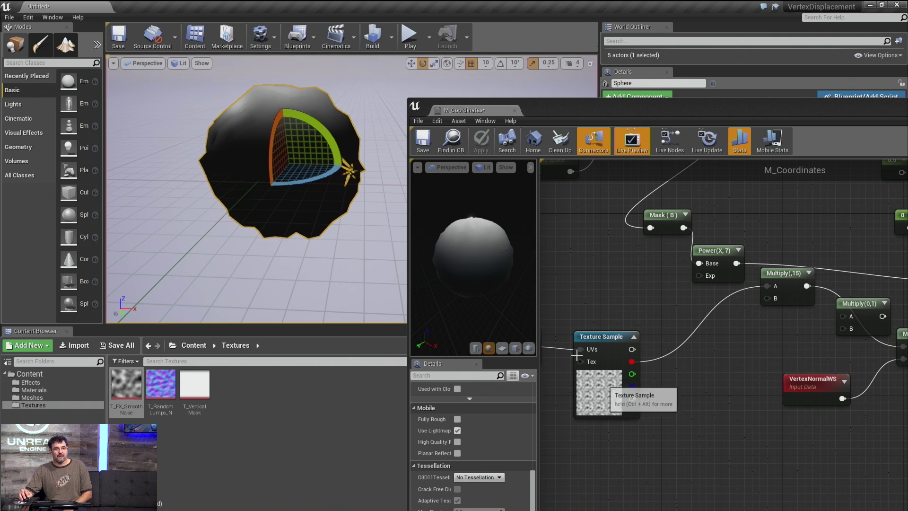
# Step: Set the TexCoord node's UTiling and VTiling to 0.01 and apply the material
pyautogui.moveTo(577, 354); pyautogui.dragTo(785, 316, button='right')
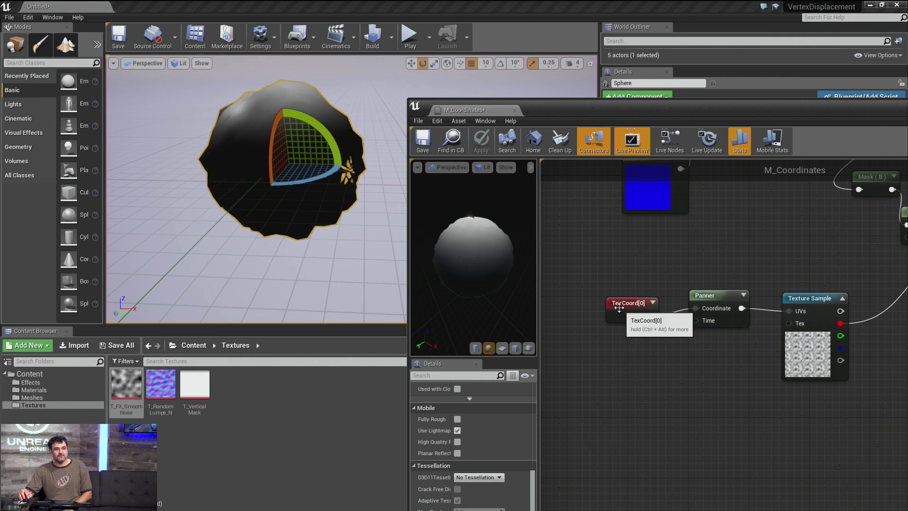
pyautogui.click(619, 308)
pyautogui.click(469, 410)
pyautogui.write('1.0')
pyautogui.write('1')
pyautogui.press('Tab')
pyautogui.write('0.01')
pyautogui.press('Return')
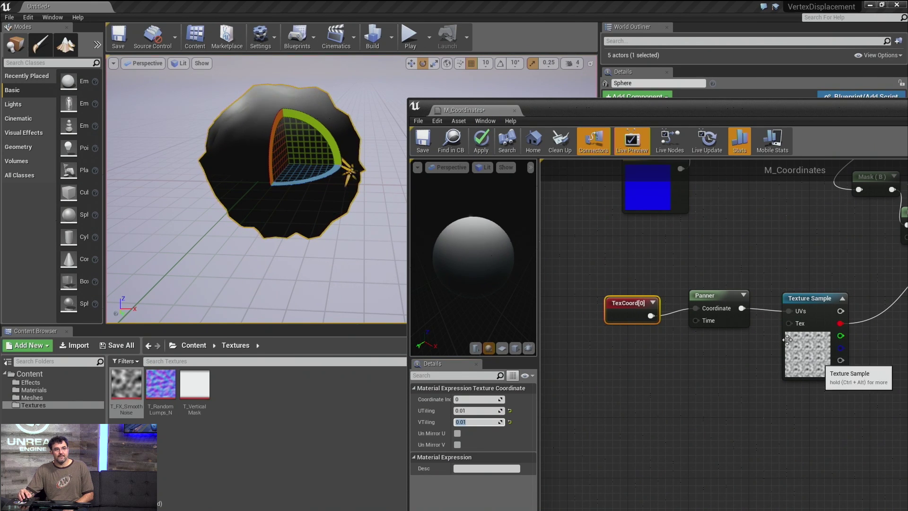
pyautogui.click(482, 141)
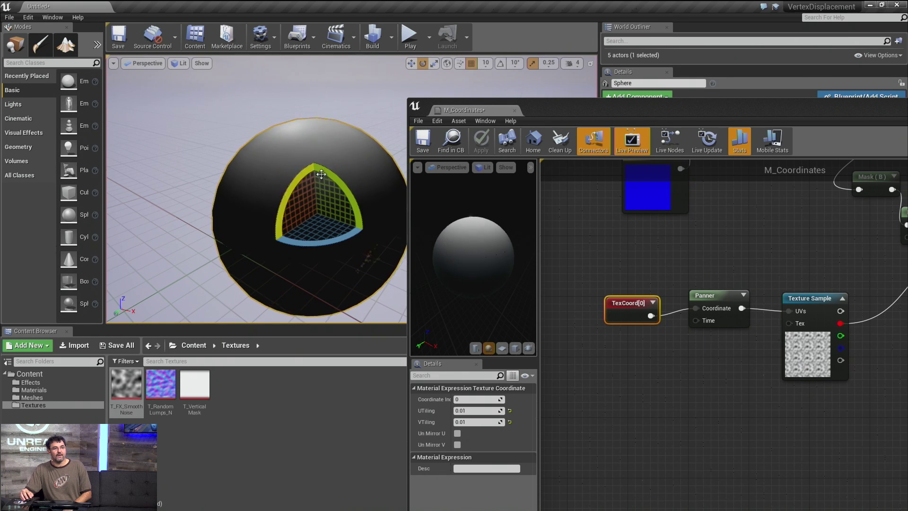
# Step: Add an Add node combining Multiply(,15) and VertexNormalWS, feed it into World Position Offset, and apply the material
pyautogui.moveTo(898, 310); pyautogui.dragTo(655, 325, button='right')
pyautogui.moveTo(752, 367); pyautogui.dragTo(686, 416)
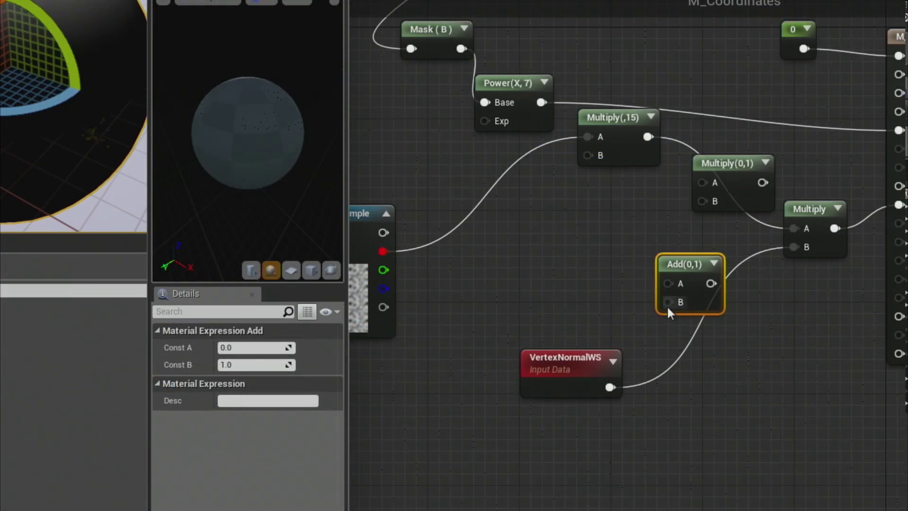
pyautogui.moveTo(667, 303); pyautogui.dragTo(615, 388)
pyautogui.moveTo(668, 283); pyautogui.dragTo(648, 136)
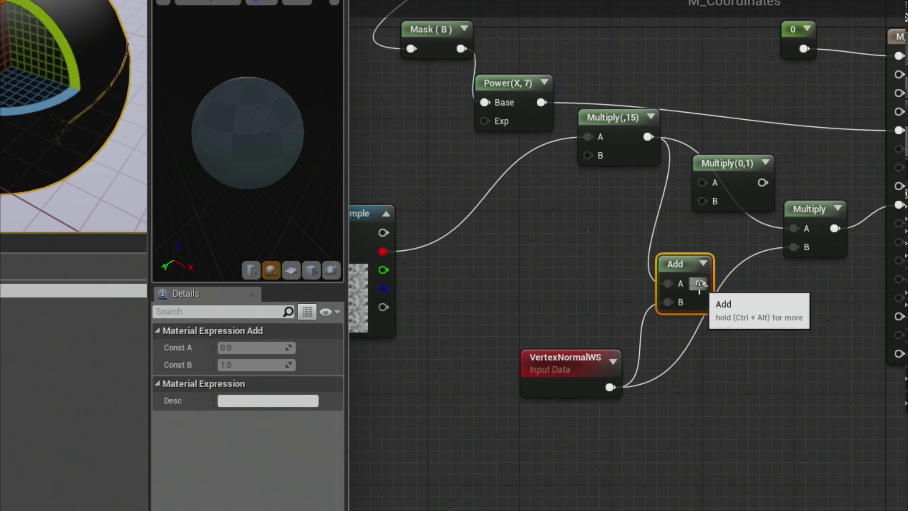
pyautogui.moveTo(700, 283); pyautogui.dragTo(781, 210)
pyautogui.moveTo(898, 204); pyautogui.dragTo(898, 204)
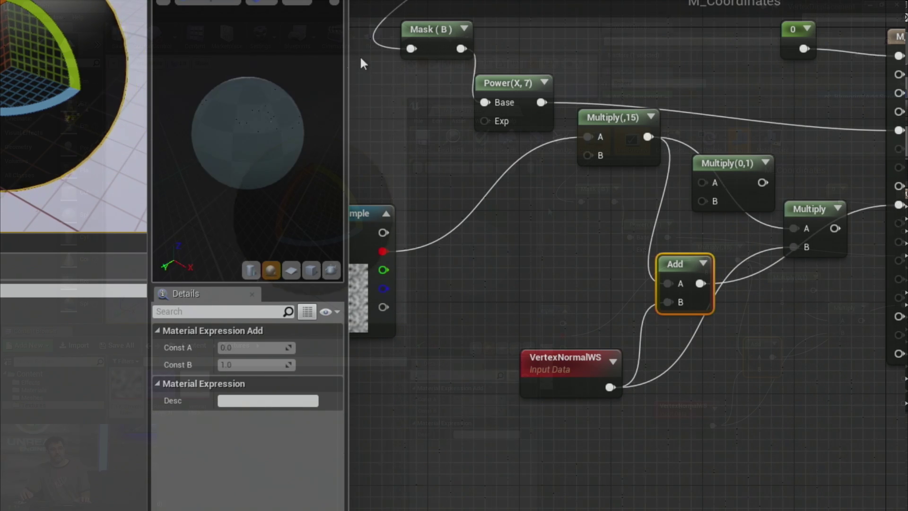
pyautogui.click(483, 152)
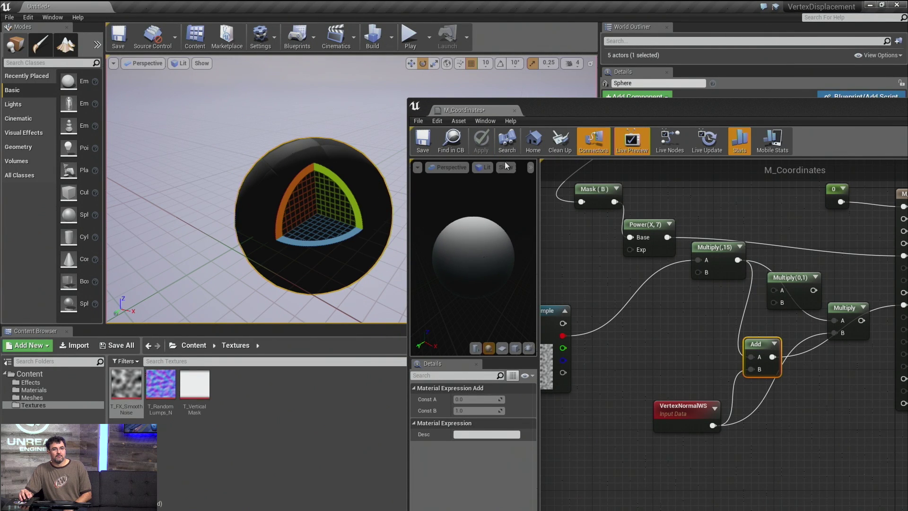
# Step: View the resulting sphere, put away the M_Coordinates editor, and delete the sphere from the level
pyautogui.moveTo(552, 103); pyautogui.dragTo(747, 100)
pyautogui.keyDown('alt'); pyautogui.moveTo(445, 202); pyautogui.dragTo(444, 203); pyautogui.keyUp('alt')
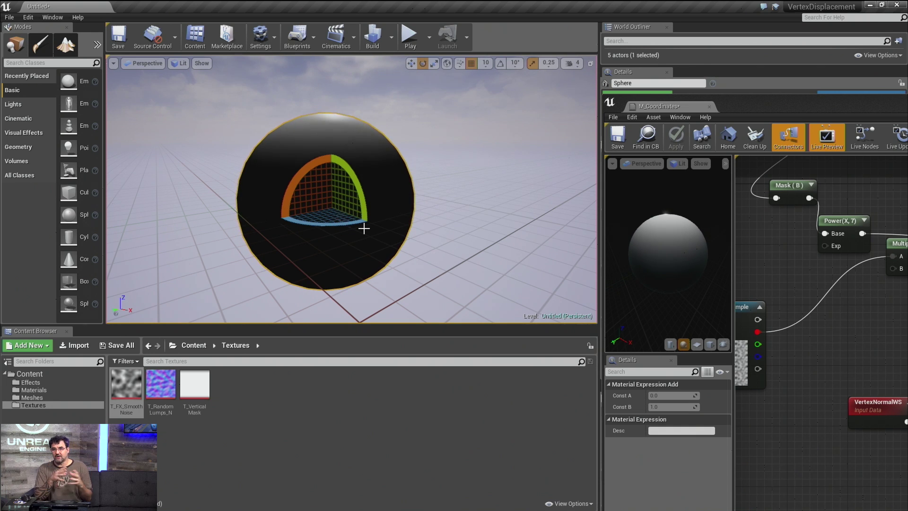
pyautogui.click(709, 106)
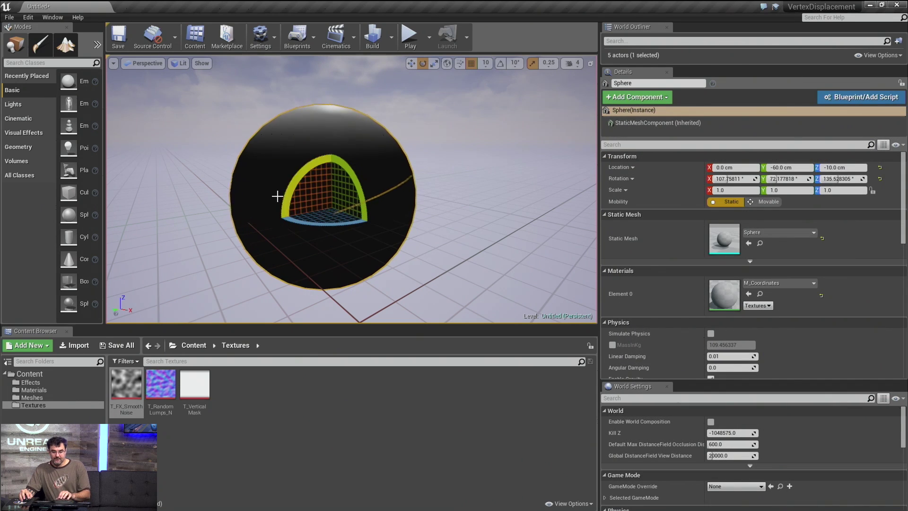
pyautogui.press('Delete')
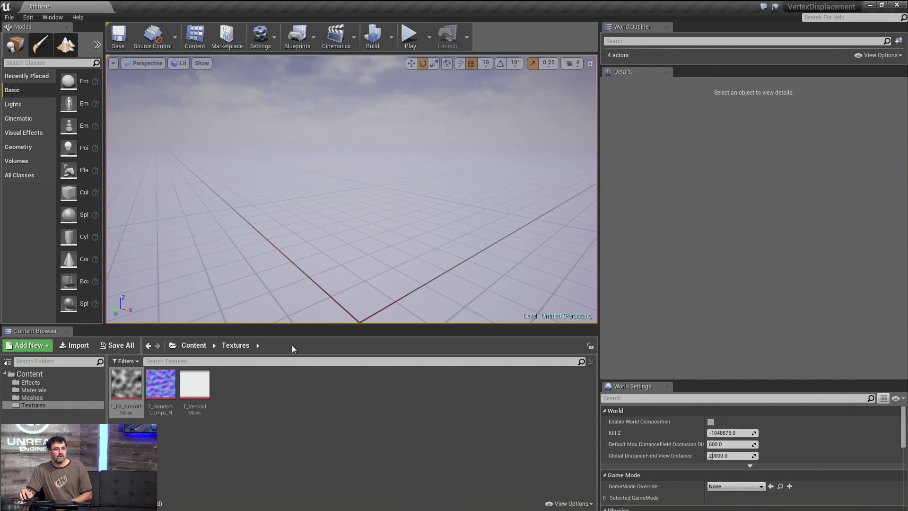
# Step: Open the M_Displacement material from the Materials folder, maximize its editor, and go to the Absolute World Position node
pyautogui.click(49, 391)
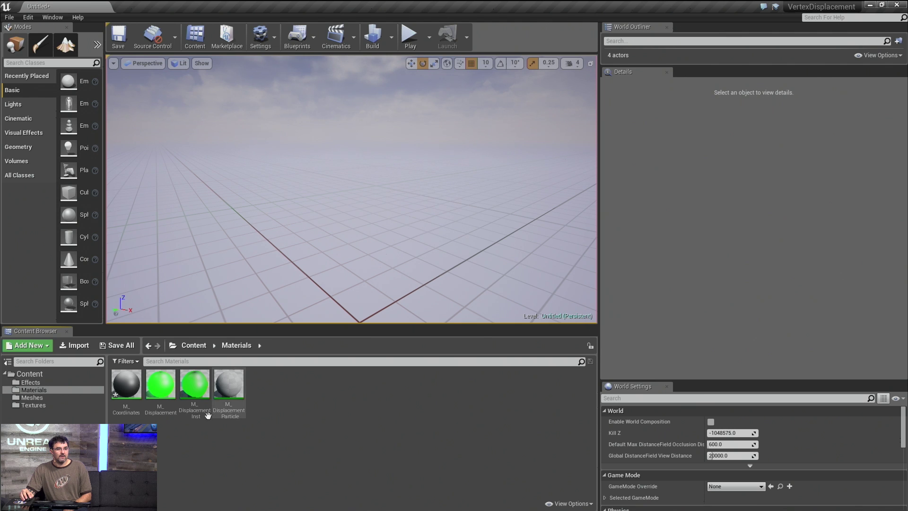
pyautogui.doubleClick(160, 391)
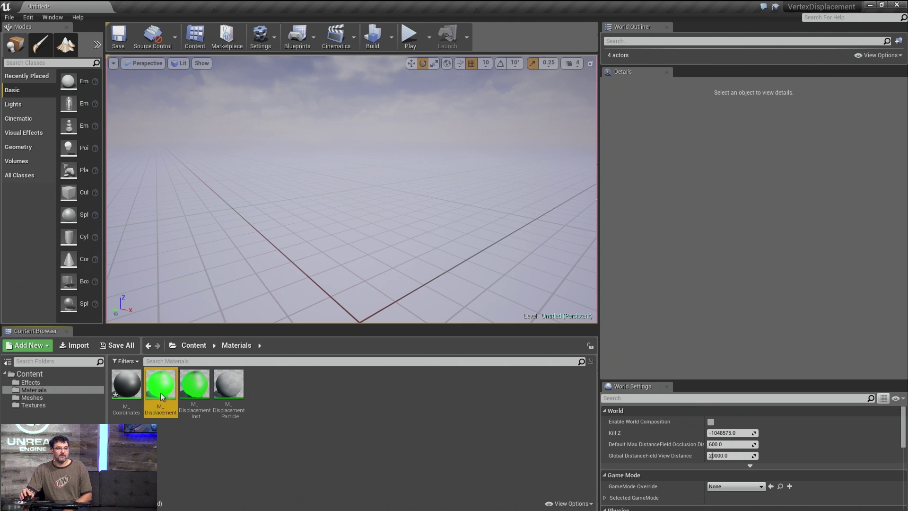
pyautogui.moveTo(810, 106); pyautogui.dragTo(464, 1)
pyautogui.scroll(-11, 655, 219)
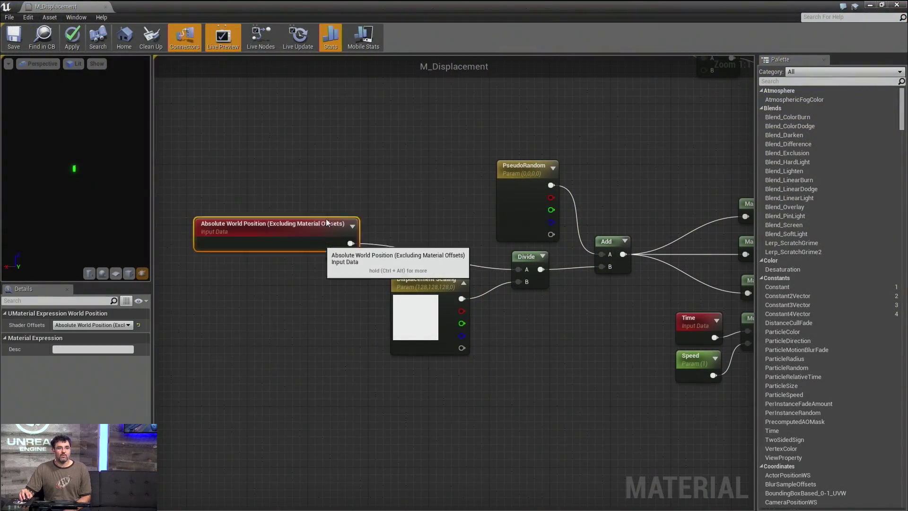
# Step: Reposition the Absolute World Position, Displacement Scaling and PseudoRandom nodes around the Divide node and show their parameters
pyautogui.moveTo(289, 246); pyautogui.dragTo(324, 222)
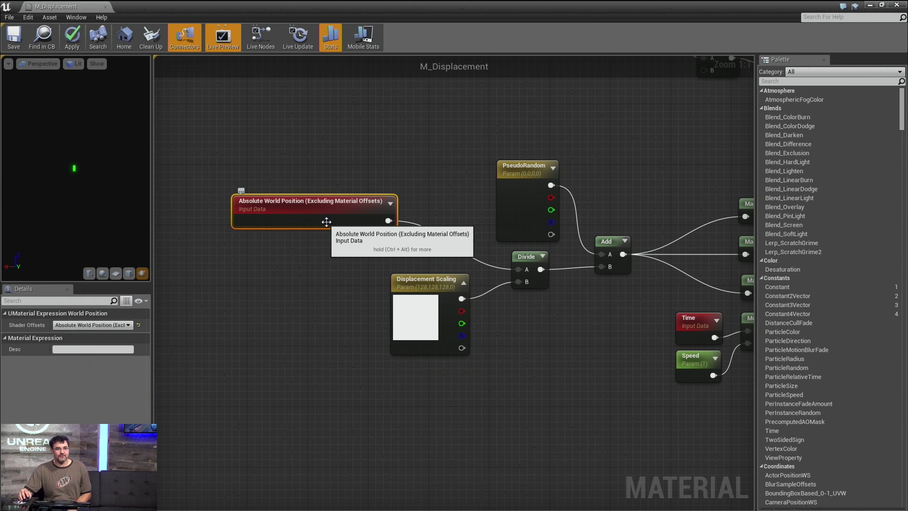
pyautogui.moveTo(326, 222); pyautogui.dragTo(394, 252)
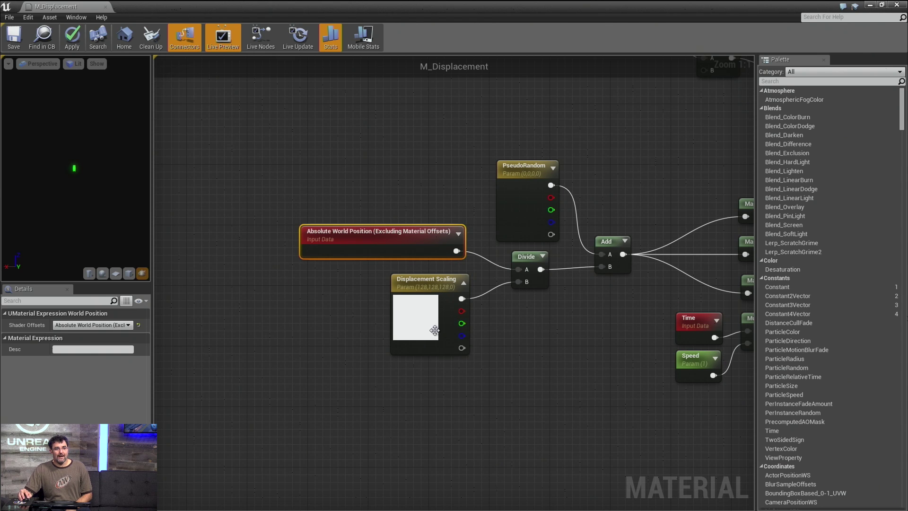
pyautogui.moveTo(432, 345); pyautogui.dragTo(440, 350)
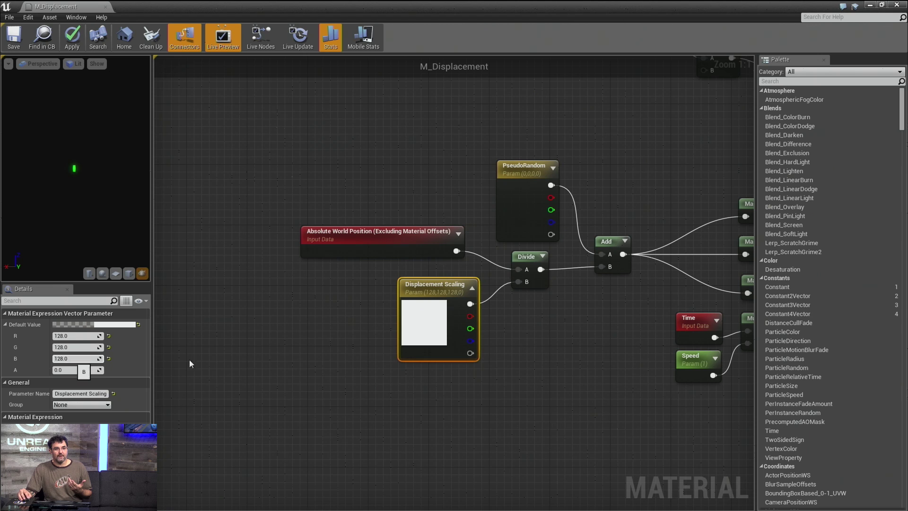
pyautogui.moveTo(515, 337); pyautogui.dragTo(421, 363, button='right')
pyautogui.moveTo(438, 291); pyautogui.dragTo(435, 273)
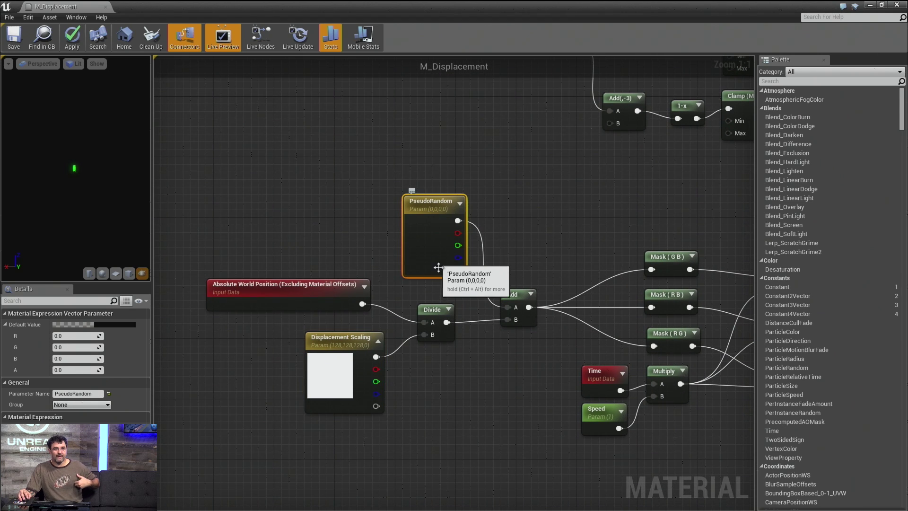
# Step: Move the Mask (R B) node up between its neighbours and trace the coordinate chain from Absolute World Position to the three masks
pyautogui.moveTo(626, 246); pyautogui.dragTo(470, 248, button='right')
pyautogui.moveTo(495, 254); pyautogui.dragTo(495, 237)
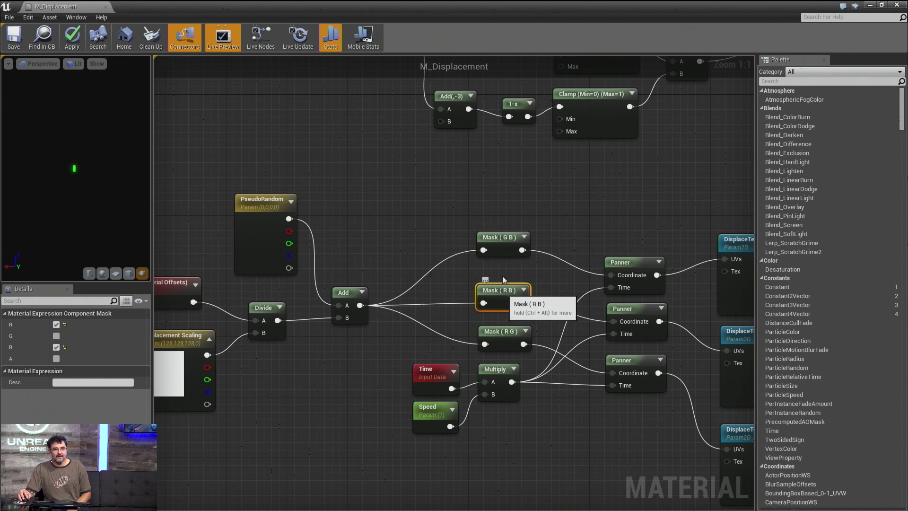
pyautogui.moveTo(306, 292); pyautogui.dragTo(383, 288, button='right')
pyautogui.click(246, 283)
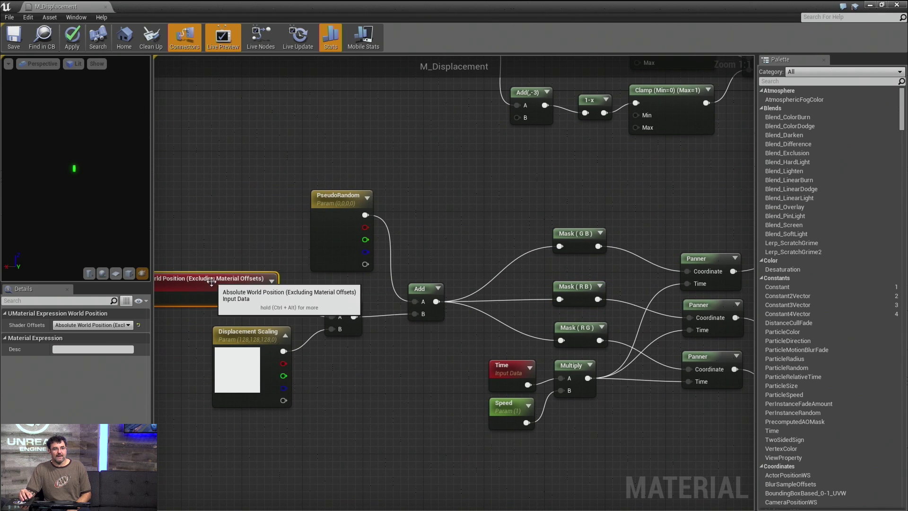
pyautogui.moveTo(184, 280); pyautogui.dragTo(237, 281, button='right')
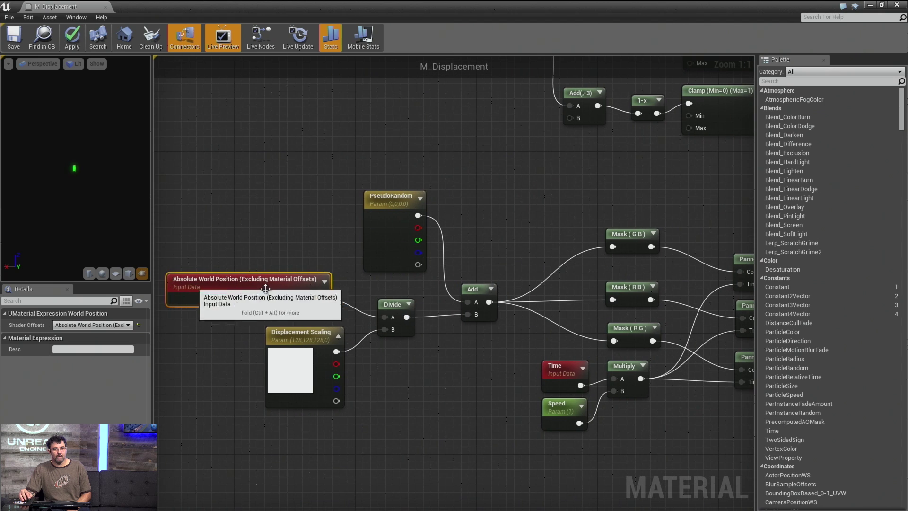
pyautogui.moveTo(451, 296); pyautogui.dragTo(317, 299, button='right')
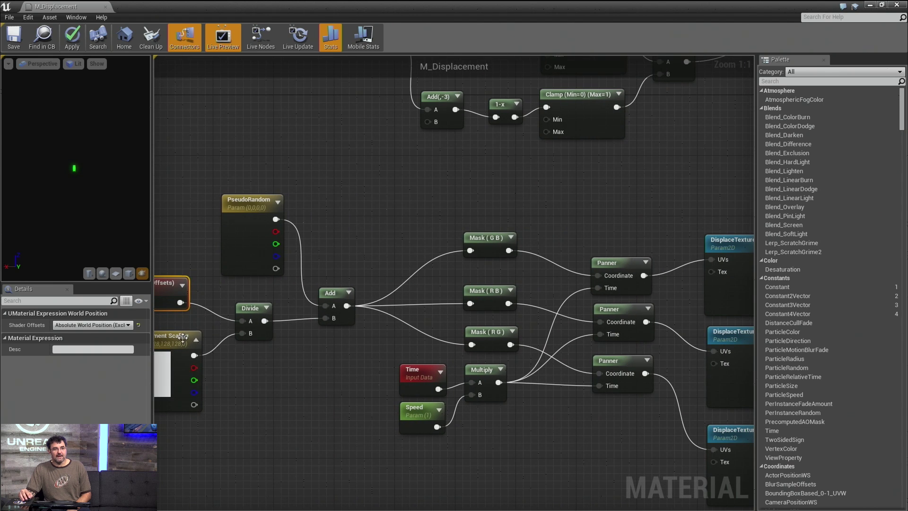
pyautogui.moveTo(365, 284); pyautogui.dragTo(232, 338, button='right')
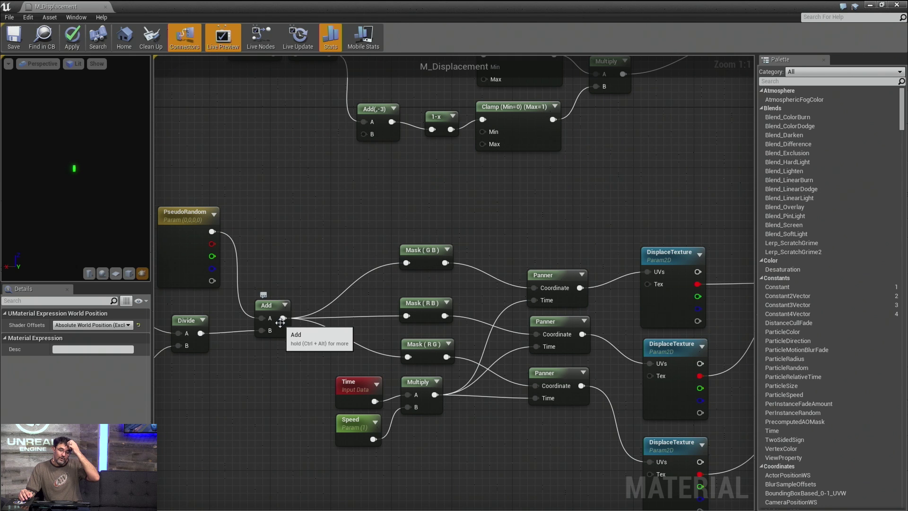
# Step: Start previewing the Mask (G B) node and switch the preview mesh to a sphere
pyautogui.click(428, 255)
pyautogui.rightClick(428, 256)
pyautogui.click(447, 271)
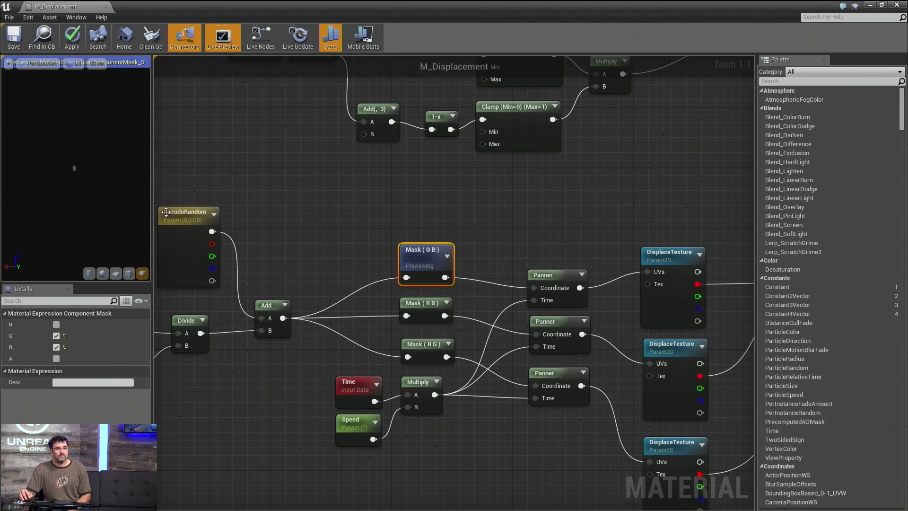
pyautogui.click(103, 273)
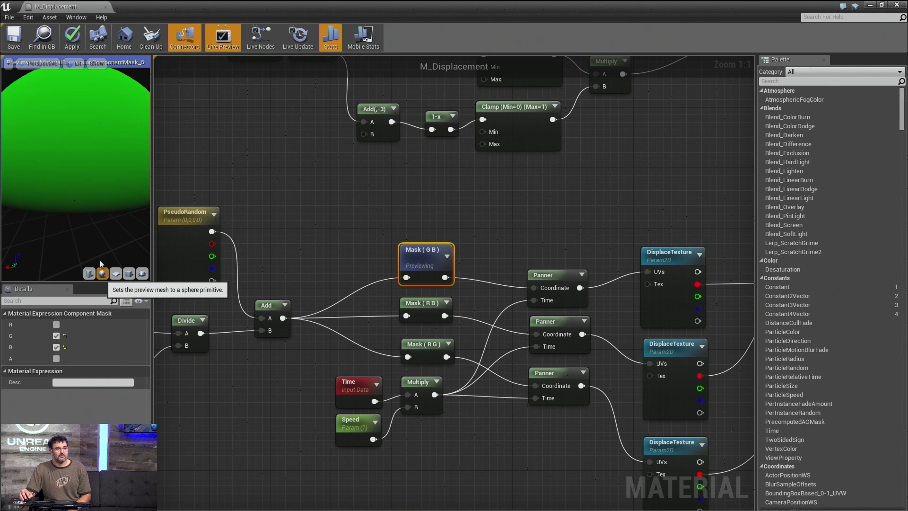
# Step: Preview the Mask (R B) node on the sphere and inspect it from another side
pyautogui.click(409, 315)
pyautogui.rightClick(421, 307)
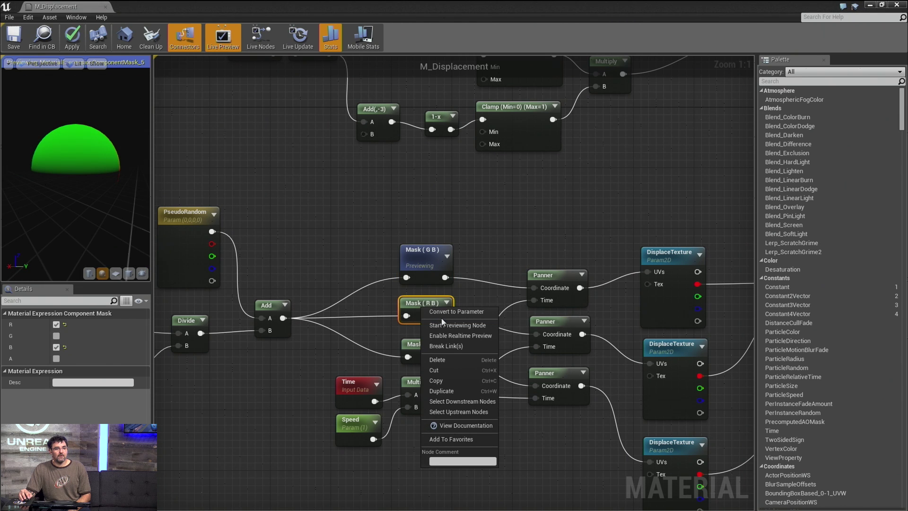
pyautogui.click(443, 325)
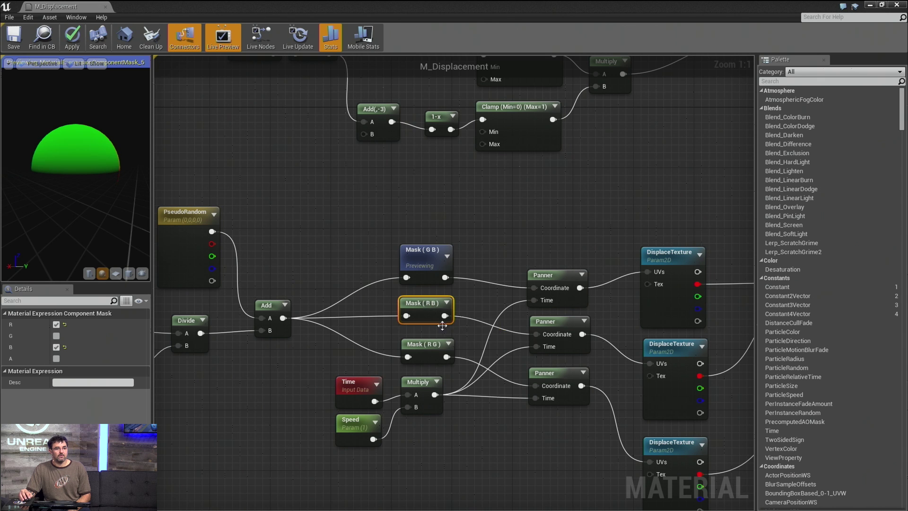
pyautogui.moveTo(121, 192); pyautogui.dragTo(66, 189)
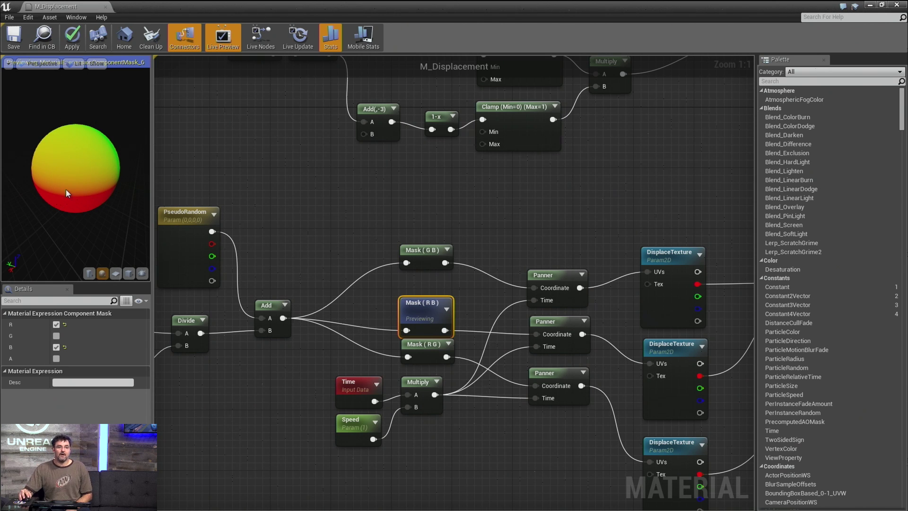
# Step: Tidy the positions of the upper two Panner nodes and show the speed settings of the lowest Panner
pyautogui.moveTo(512, 234); pyautogui.dragTo(382, 195, button='right')
pyautogui.moveTo(426, 235); pyautogui.dragTo(427, 228)
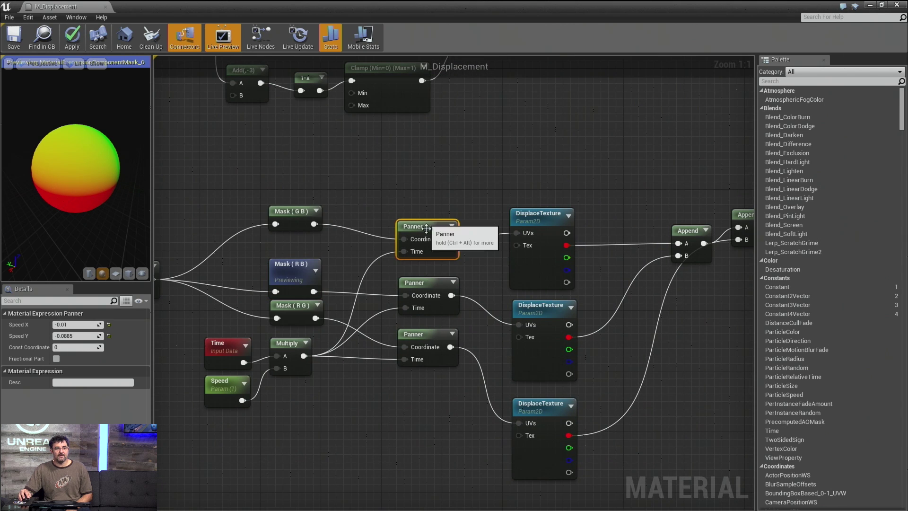
pyautogui.moveTo(425, 279); pyautogui.dragTo(426, 269)
pyautogui.click(423, 339)
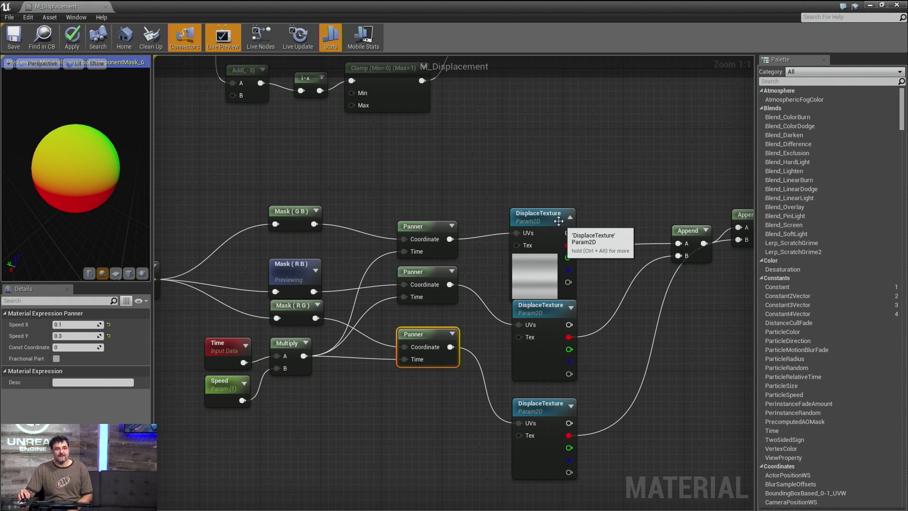
# Step: Expand the thumbnails of the upper two DisplaceTexture nodes, move the first one up, and preview it on the sphere
pyautogui.moveTo(568, 218); pyautogui.dragTo(568, 185)
pyautogui.click(570, 309)
pyautogui.rightClick(547, 187)
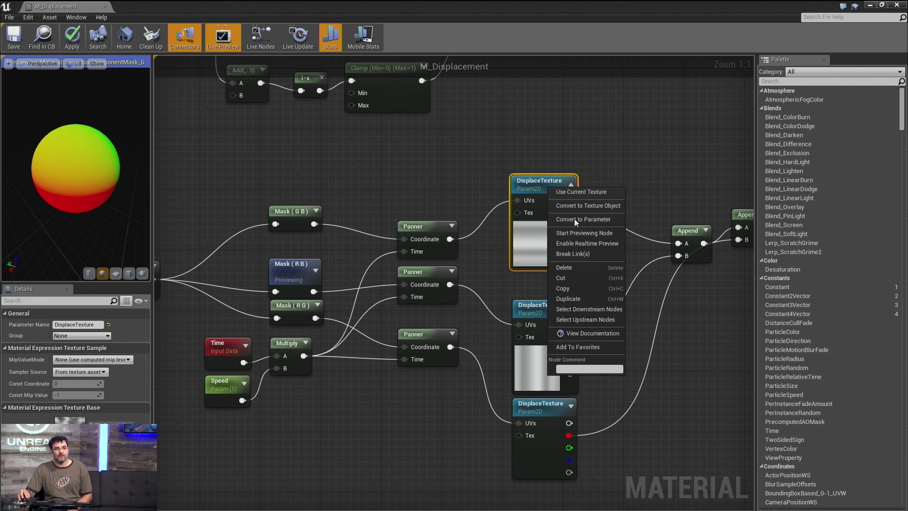
pyautogui.click(577, 232)
pyautogui.moveTo(77, 169); pyautogui.dragTo(136, 174)
pyautogui.moveTo(99, 126)
pyautogui.mouseDown()
pyautogui.moveTo(125, 128)
pyautogui.moveTo(92, 136)
pyautogui.mouseUp()
pyautogui.moveTo(81, 135); pyautogui.dragTo(81, 149, button='right')
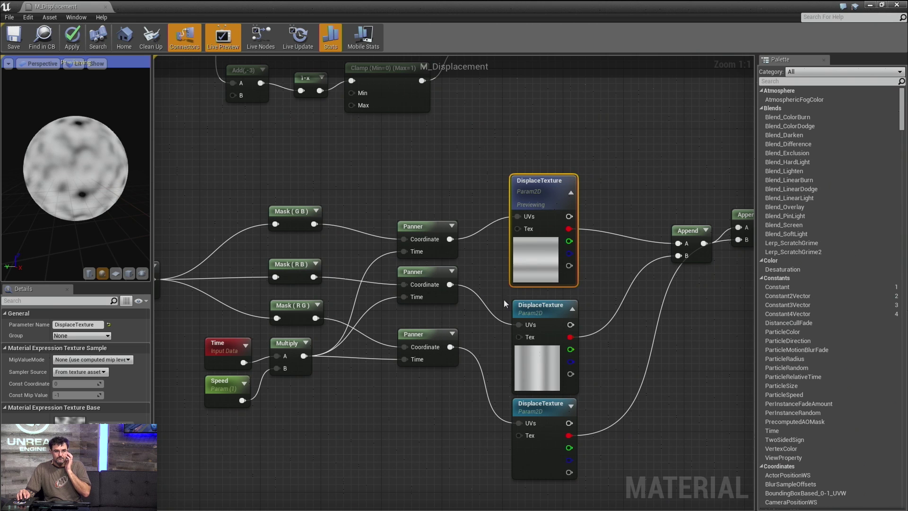
# Step: Preview the second and third DisplaceTexture nodes on the sphere in turn
pyautogui.rightClick(544, 306)
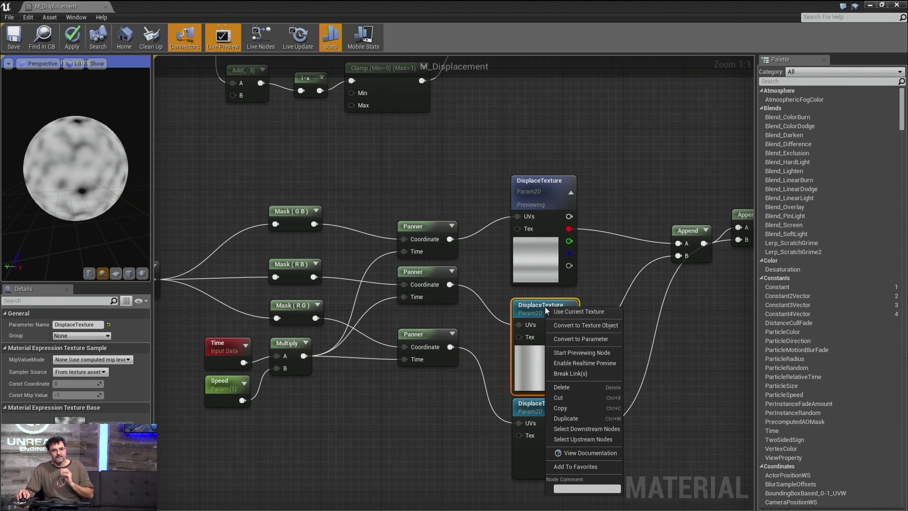
pyautogui.click(571, 353)
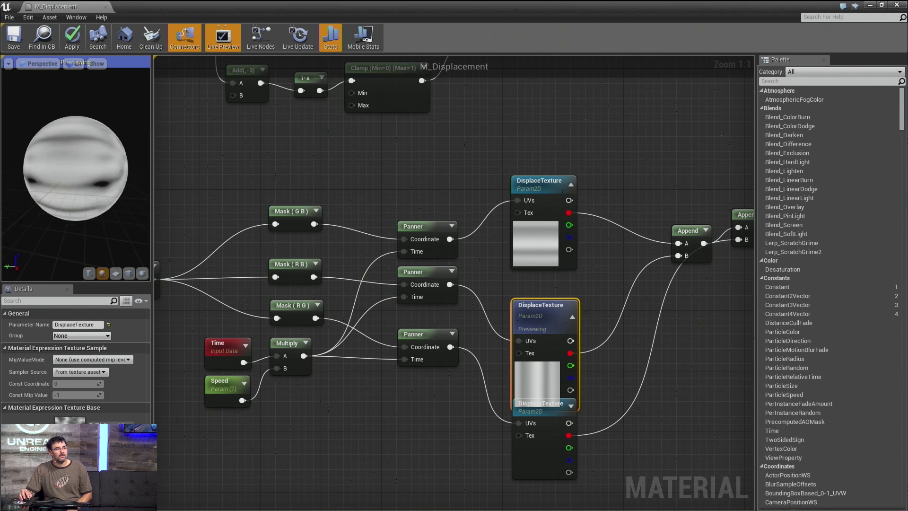
pyautogui.rightClick(527, 464)
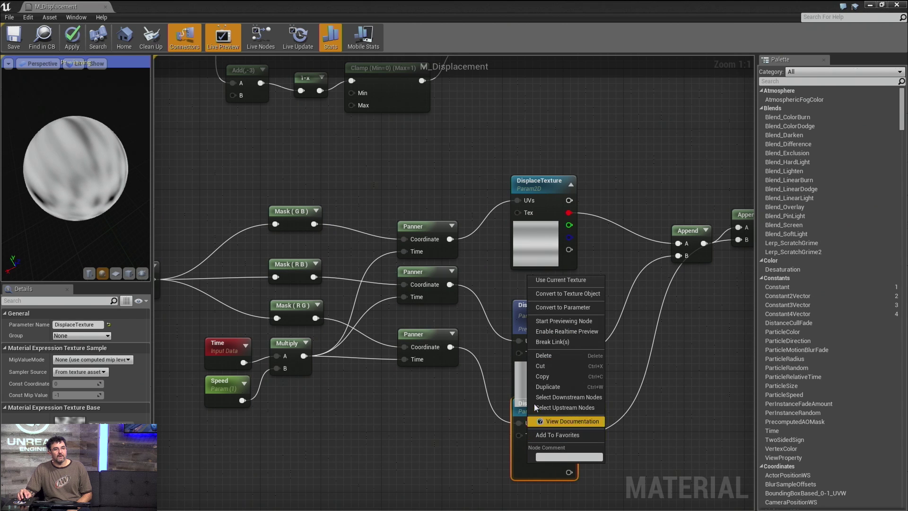
pyautogui.click(553, 321)
pyautogui.scroll(-2, 65, 167)
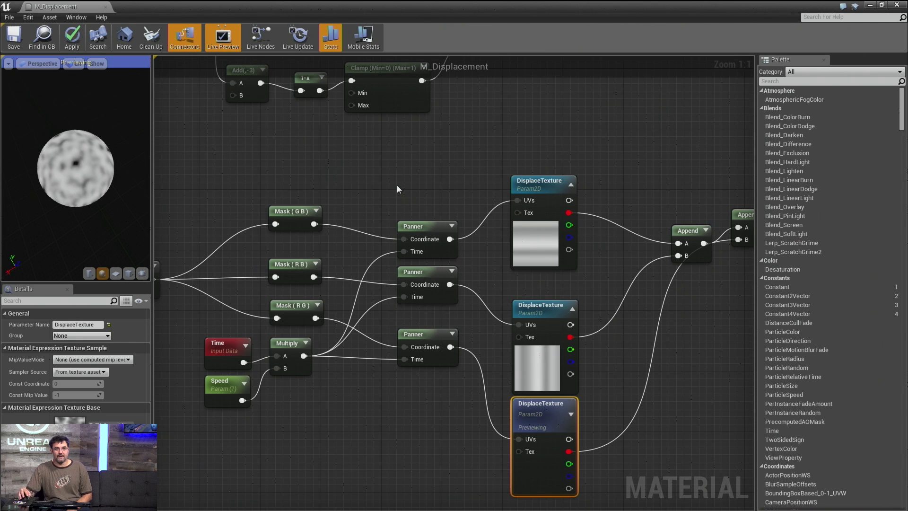
# Step: Reposition the two Append nodes and preview the second one, which combines all three texture channels, on the sphere
pyautogui.moveTo(649, 206); pyautogui.dragTo(463, 198, button='right')
pyautogui.moveTo(502, 222); pyautogui.dragTo(471, 203)
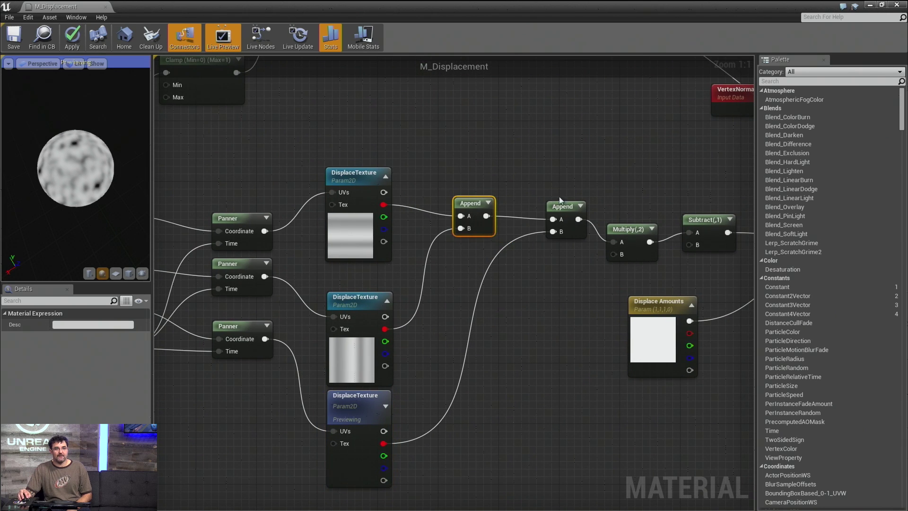
pyautogui.moveTo(573, 207); pyautogui.dragTo(548, 234)
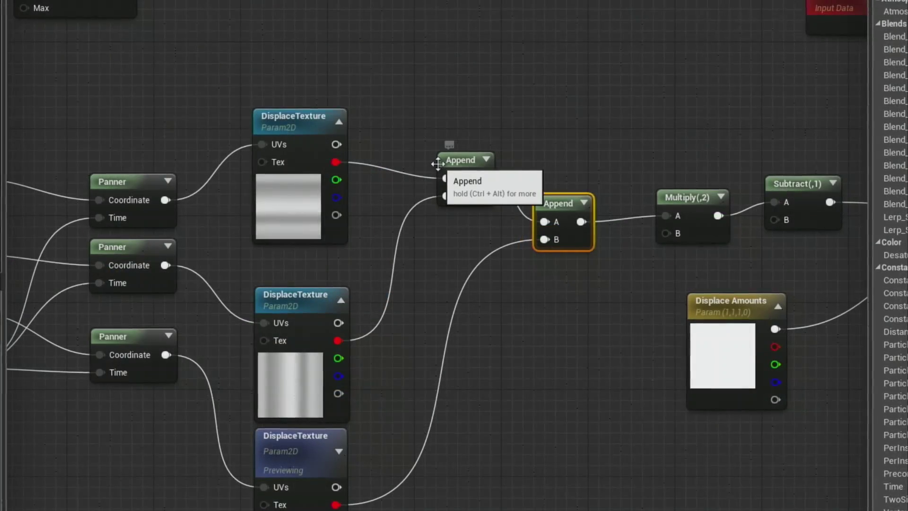
pyautogui.rightClick(564, 208)
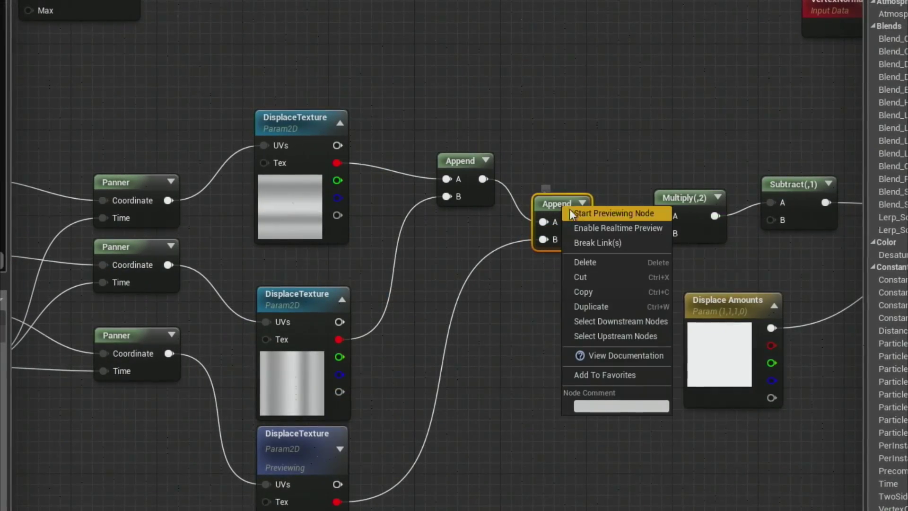
pyautogui.click(580, 214)
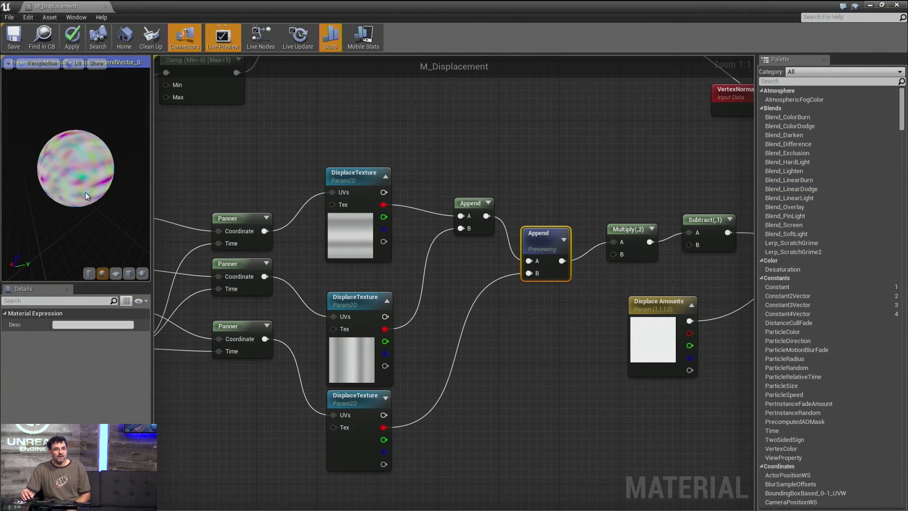
pyautogui.moveTo(52, 195); pyautogui.dragTo(87, 182)
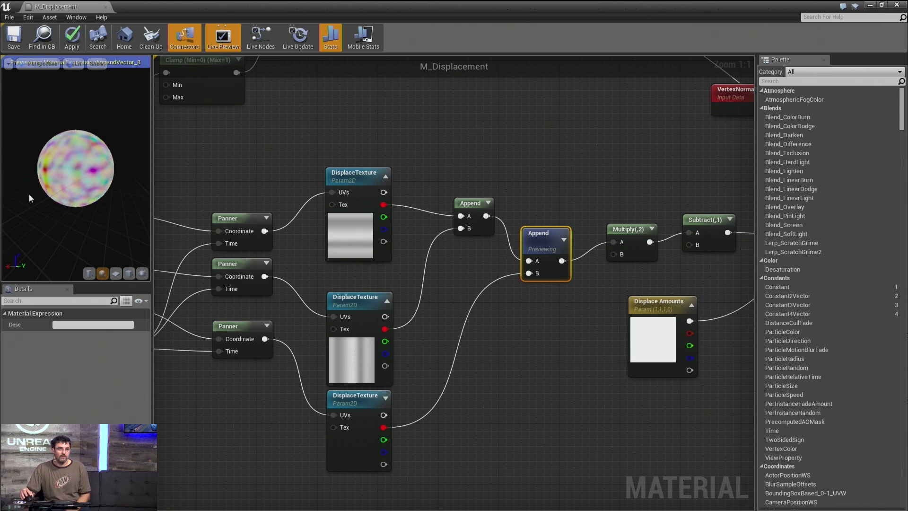
# Step: Rearrange the Multiply(,2), Subtract(,1) and Displace Amounts nodes ahead of the Multiply node that combines them
pyautogui.moveTo(458, 273); pyautogui.dragTo(272, 263, button='right')
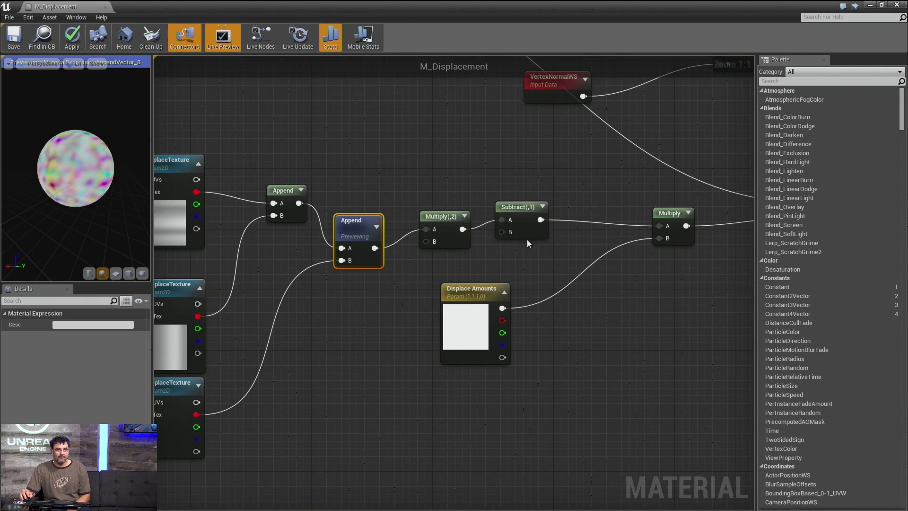
pyautogui.moveTo(527, 239); pyautogui.dragTo(460, 330, button='right')
pyautogui.moveTo(416, 373); pyautogui.dragTo(476, 358)
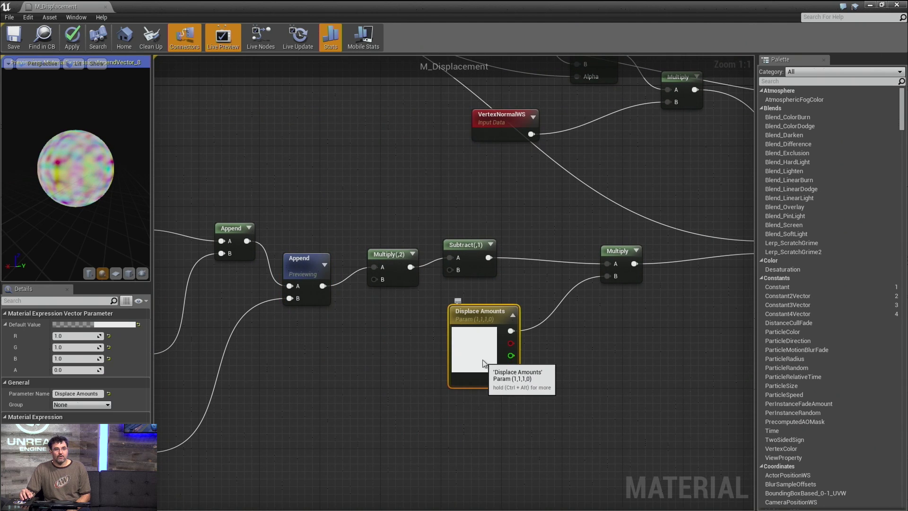
pyautogui.moveTo(402, 273); pyautogui.dragTo(393, 247)
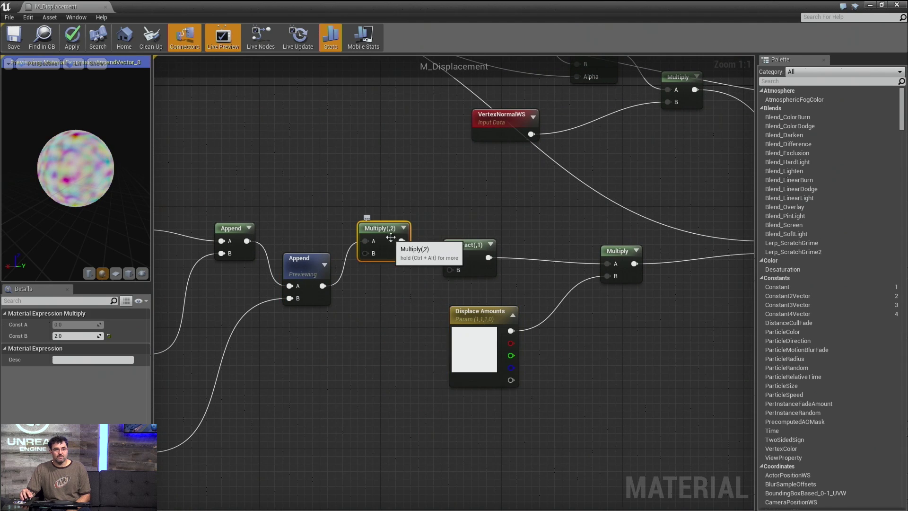
pyautogui.moveTo(476, 252); pyautogui.dragTo(474, 232)
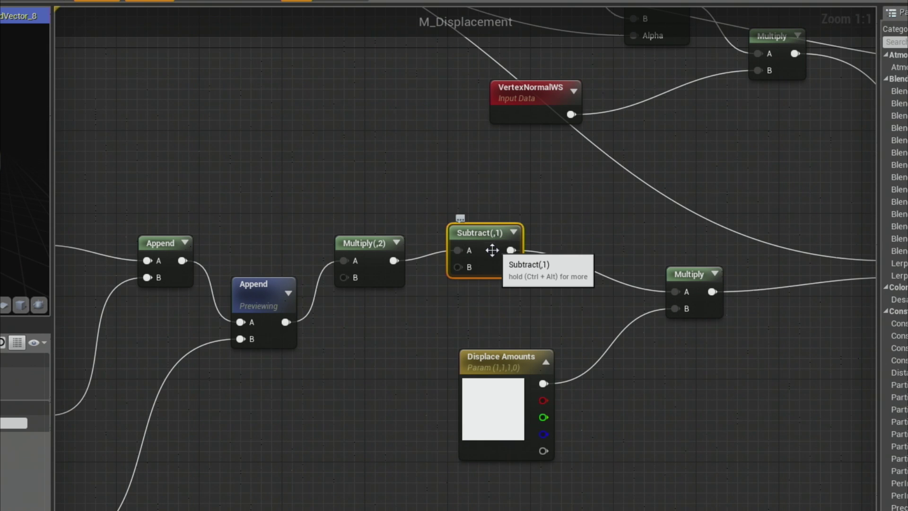
pyautogui.click(266, 228)
pyautogui.moveTo(311, 196); pyautogui.dragTo(385, 200, button='right')
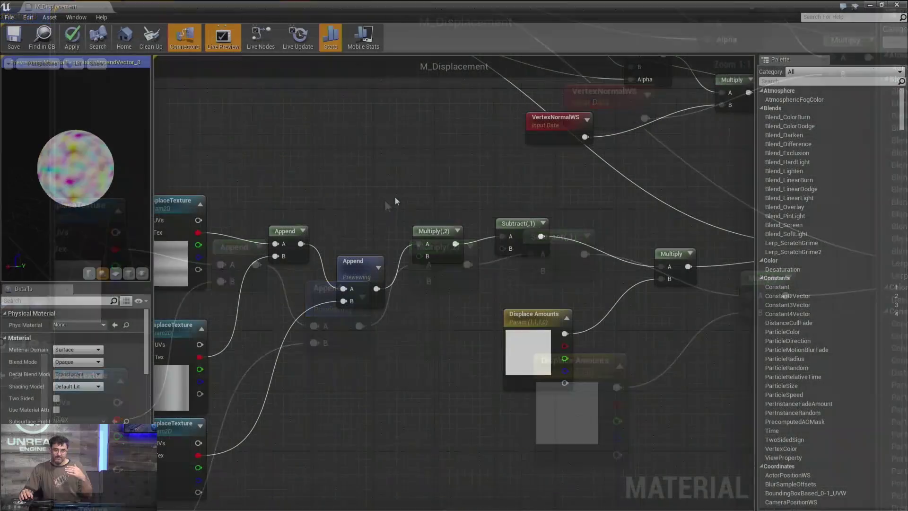
pyautogui.moveTo(497, 252); pyautogui.dragTo(335, 260, button='right')
pyautogui.moveTo(359, 354); pyautogui.dragTo(393, 321)
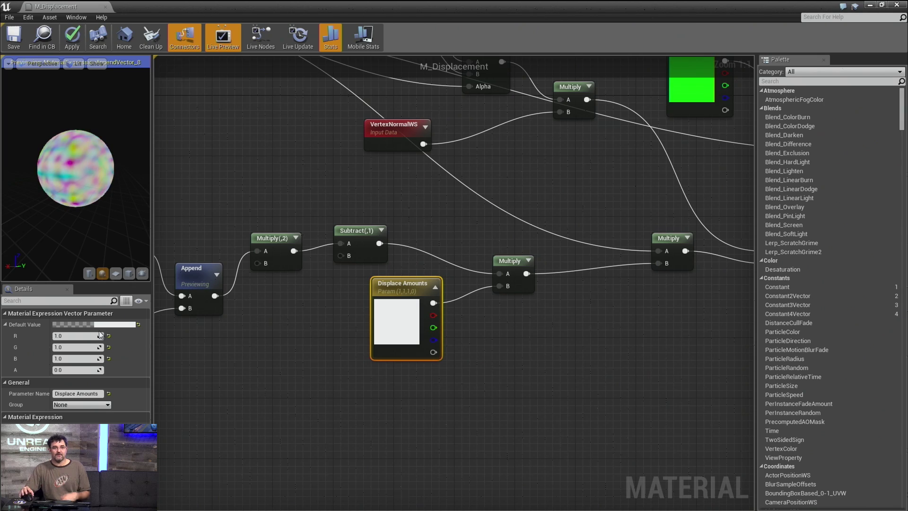
# Step: Examine the masking branch by inspecting the texture coordinate node's tiling and the MaskingStyle switch parameter
pyautogui.moveTo(156, 231); pyautogui.dragTo(106, 236, button='right')
pyautogui.click(262, 238)
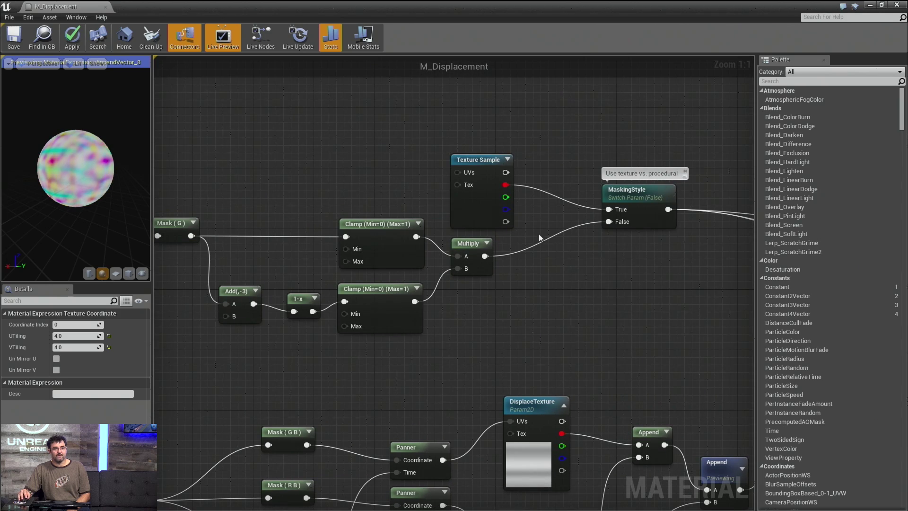
pyautogui.click(635, 195)
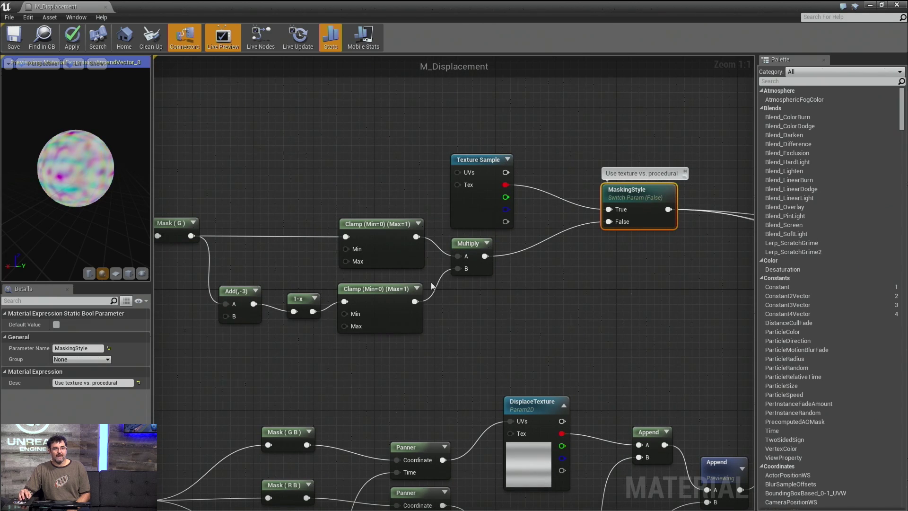
# Step: Trace the graph from the MaskingStyle switch to the material's emissive and world displacement inputs, repositioning the Color parameter node
pyautogui.moveTo(461, 268); pyautogui.dragTo(349, 251, button='right')
pyautogui.moveTo(530, 286); pyautogui.dragTo(319, 235, button='right')
pyautogui.moveTo(611, 331); pyautogui.dragTo(316, 250, button='right')
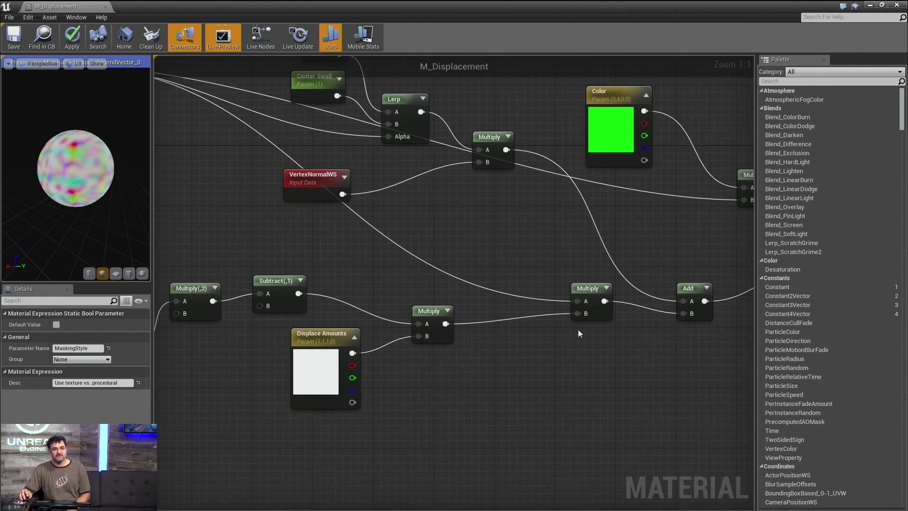
pyautogui.moveTo(577, 328); pyautogui.dragTo(351, 328, button='right')
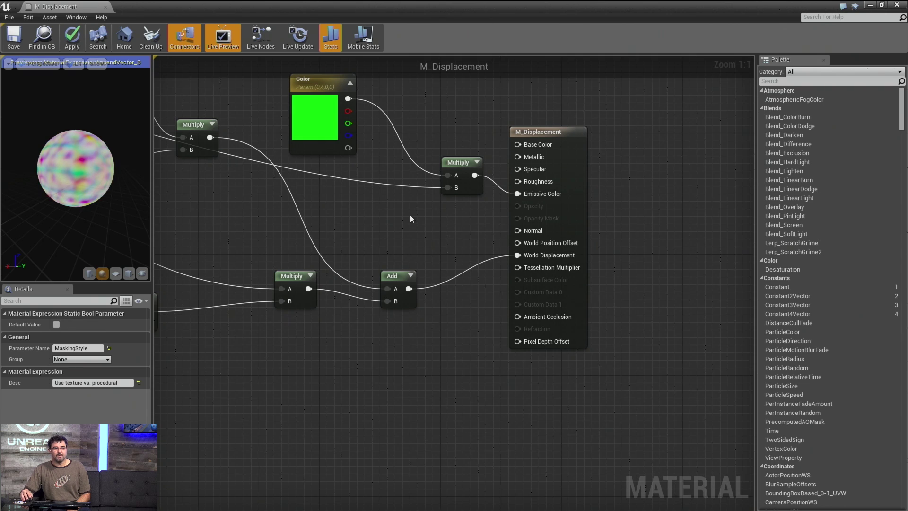
pyautogui.moveTo(410, 214); pyautogui.dragTo(419, 258, button='right')
pyautogui.moveTo(180, 124); pyautogui.dragTo(382, 198, button='right')
pyautogui.moveTo(524, 234); pyautogui.dragTo(495, 181)
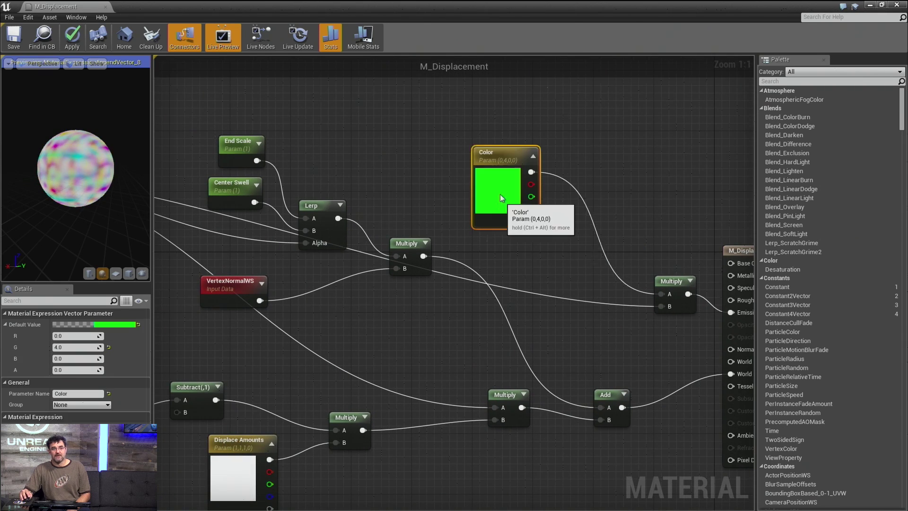
# Step: Expand the Texture Sample feeding MaskingStyle and preview it on the plane mesh, ending with its node preview stopped
pyautogui.moveTo(461, 260); pyautogui.dragTo(703, 267, button='right')
pyautogui.moveTo(248, 223); pyautogui.dragTo(408, 219, button='right')
pyautogui.moveTo(343, 185); pyautogui.dragTo(443, 179, button='right')
pyautogui.moveTo(476, 175); pyautogui.dragTo(476, 152)
pyautogui.rightClick(475, 127)
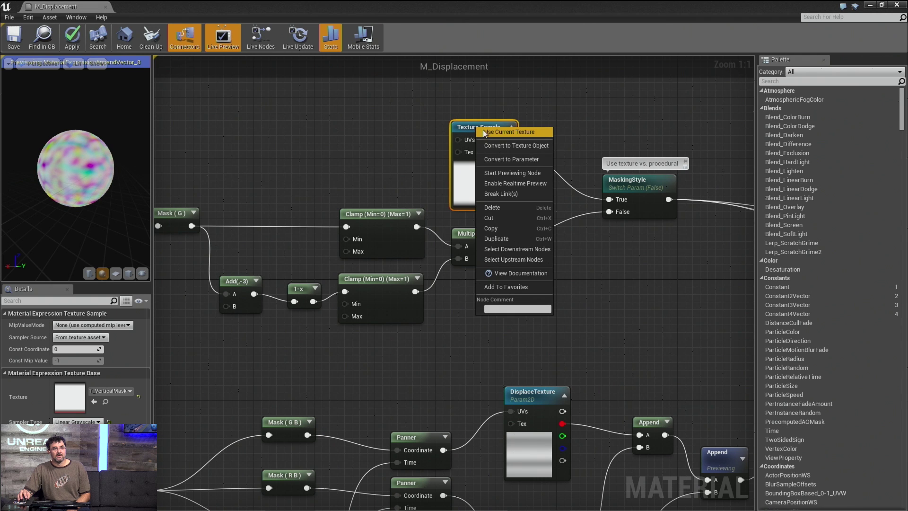
pyautogui.click(501, 173)
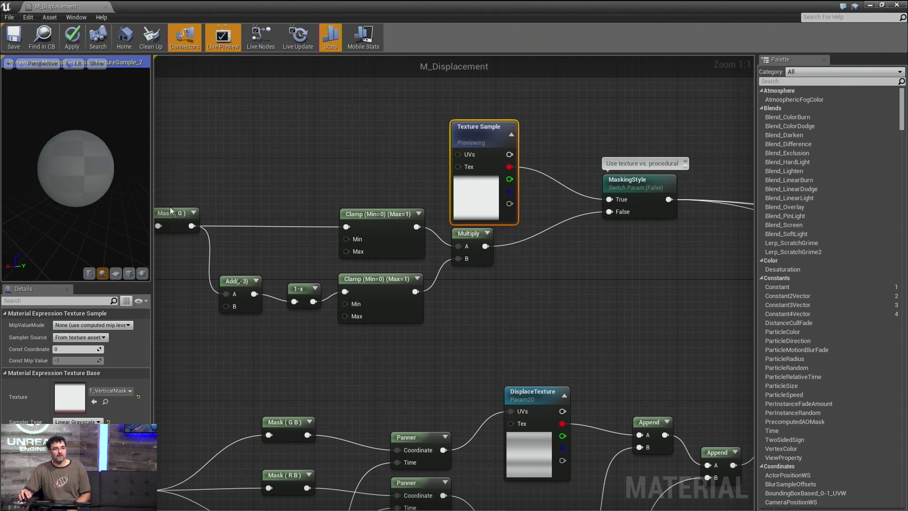
pyautogui.moveTo(85, 202); pyautogui.dragTo(108, 312)
pyautogui.click(115, 274)
pyautogui.moveTo(101, 226); pyautogui.dragTo(73, 139)
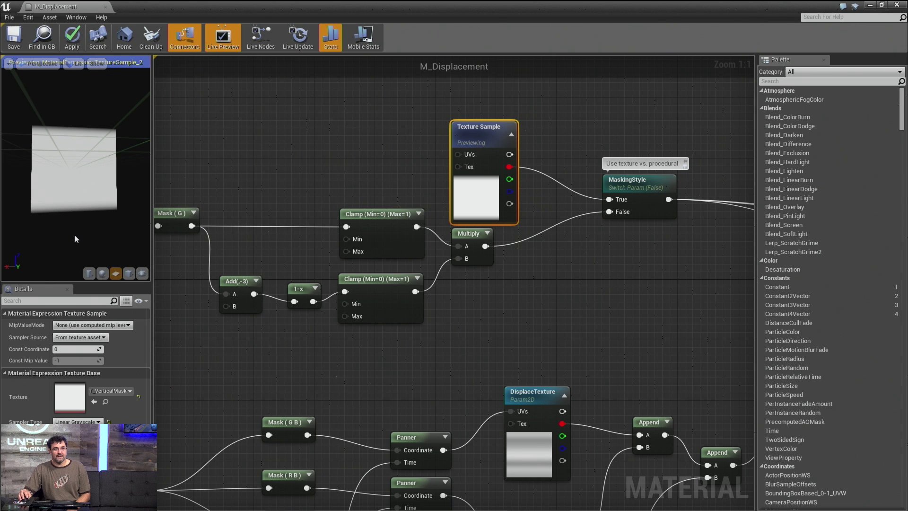
pyautogui.rightClick(483, 132)
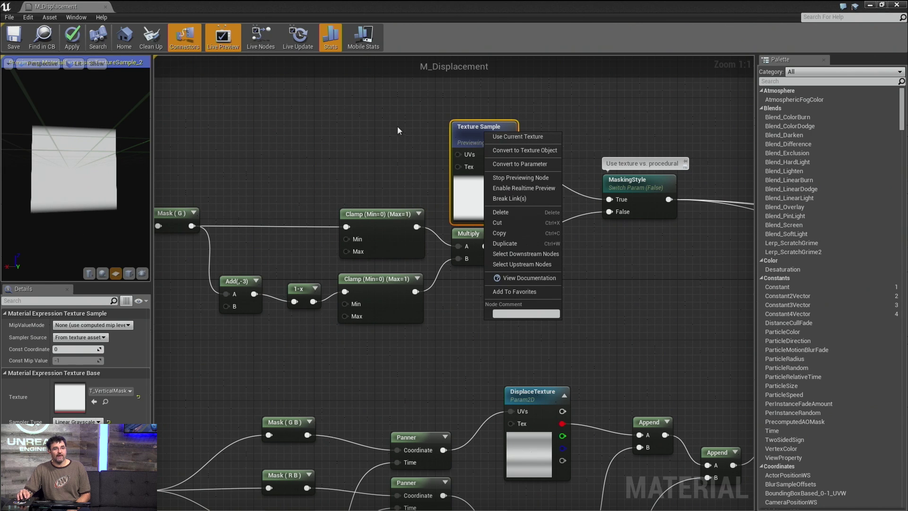
pyautogui.click(501, 180)
# Step: Inspect the parameters and animated preview of M_Displacement_Inst, and close the material editors without applying the changes to M_Displacement
pyautogui.moveTo(242, 9); pyautogui.dragTo(0, 76)
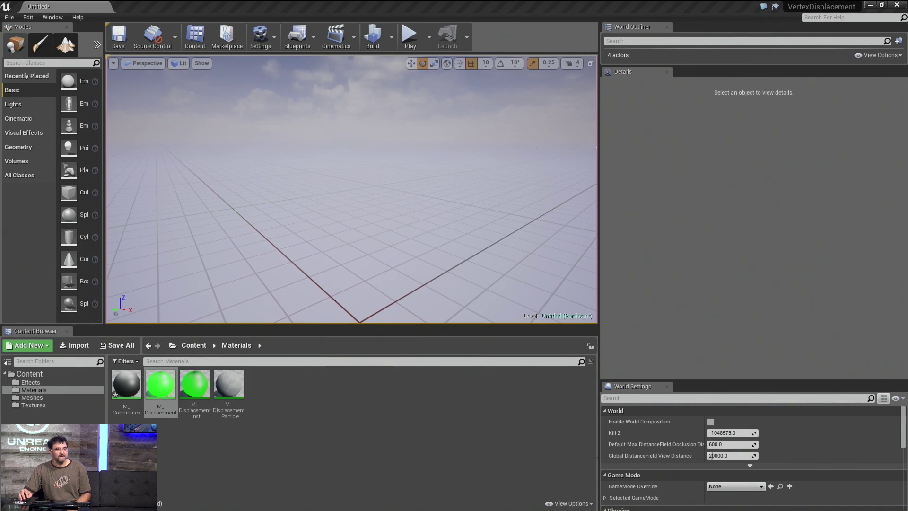
pyautogui.click(195, 391)
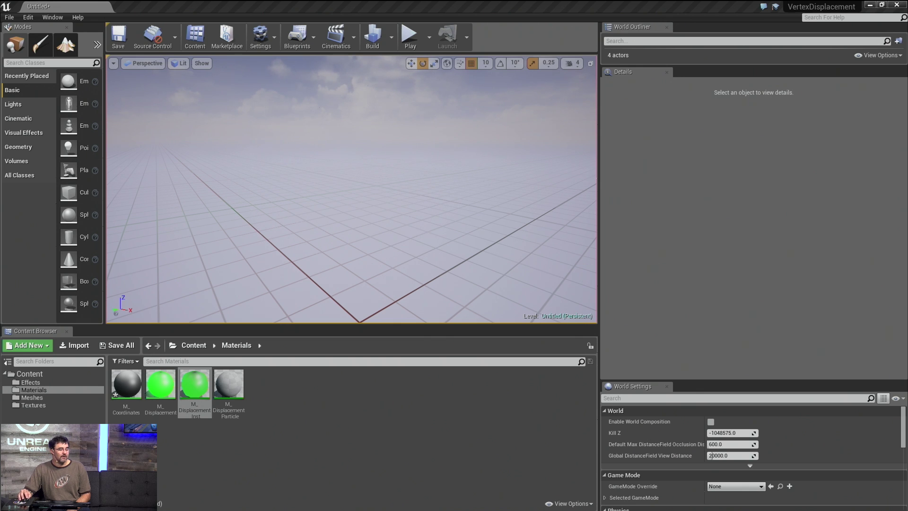
pyautogui.doubleClick(195, 387)
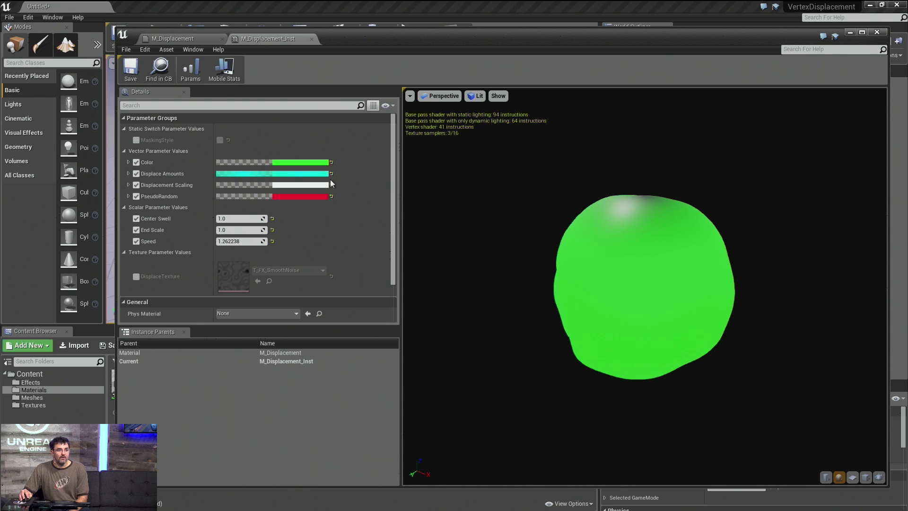
pyautogui.moveTo(714, 338)
pyautogui.mouseDown()
pyautogui.moveTo(676, 326)
pyautogui.moveTo(657, 355)
pyautogui.moveTo(652, 426)
pyautogui.moveTo(685, 350)
pyautogui.moveTo(716, 340)
pyautogui.mouseUp()
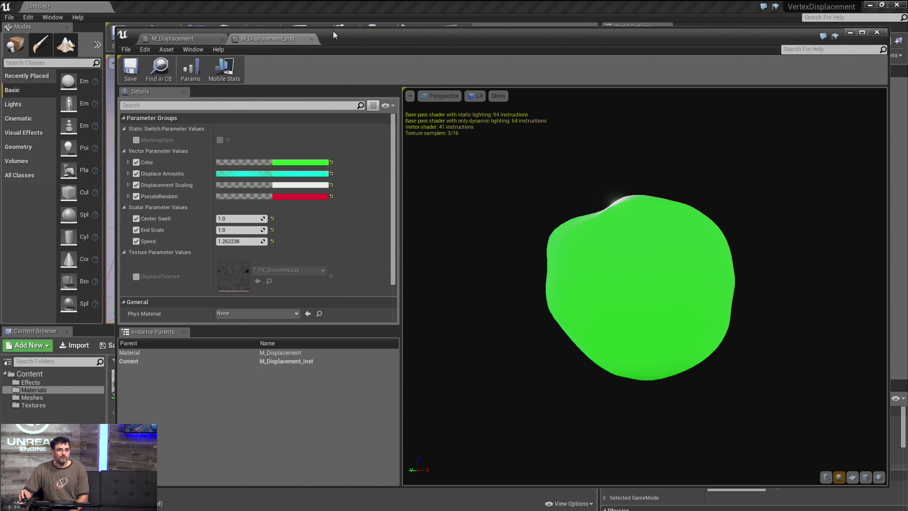
pyautogui.moveTo(333, 36); pyautogui.dragTo(337, 63)
pyautogui.moveTo(672, 293)
pyautogui.mouseDown()
pyautogui.moveTo(747, 295)
pyautogui.moveTo(672, 293)
pyautogui.mouseUp()
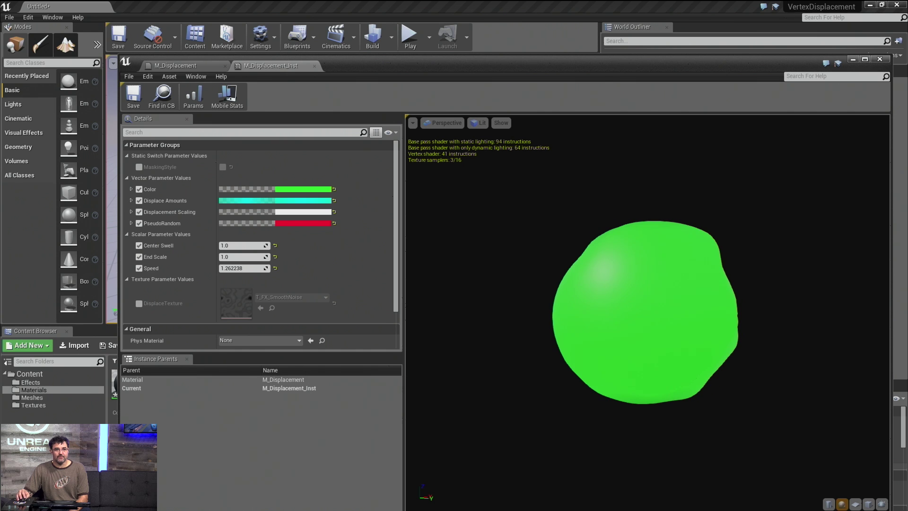
pyautogui.moveTo(672, 294); pyautogui.dragTo(672, 396)
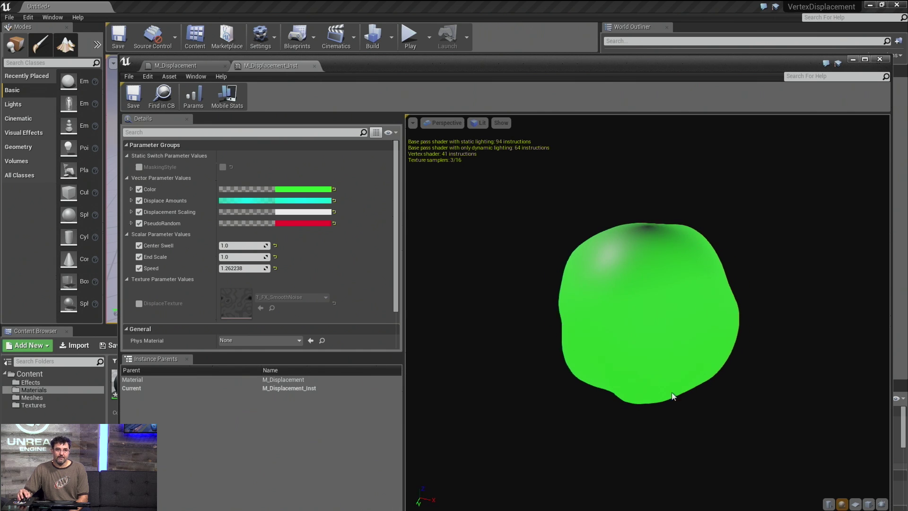
pyautogui.click(879, 60)
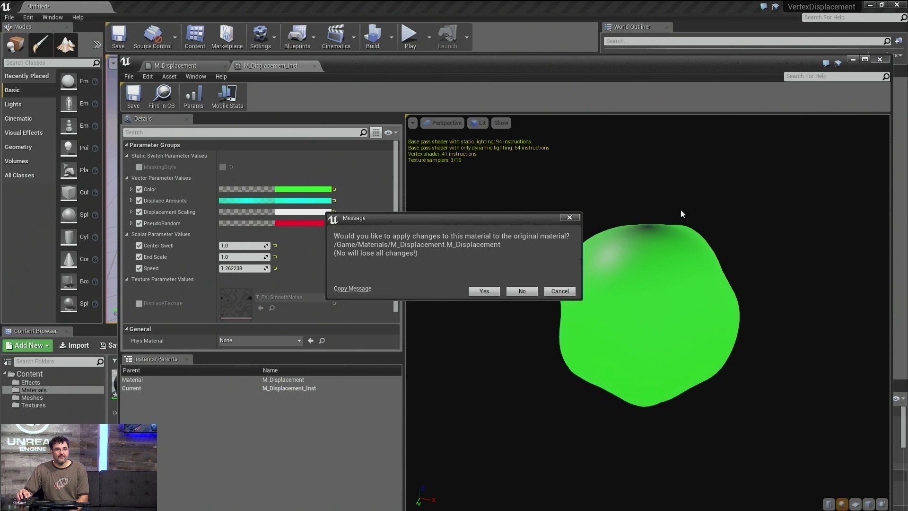
pyautogui.click(521, 291)
# Step: Open the Meshes folder and delete the Sky Sphere and Atmospheric Fog actors from the level
pyautogui.click(57, 398)
pyautogui.moveTo(269, 217); pyautogui.dragTo(300, 194)
pyautogui.click(310, 192)
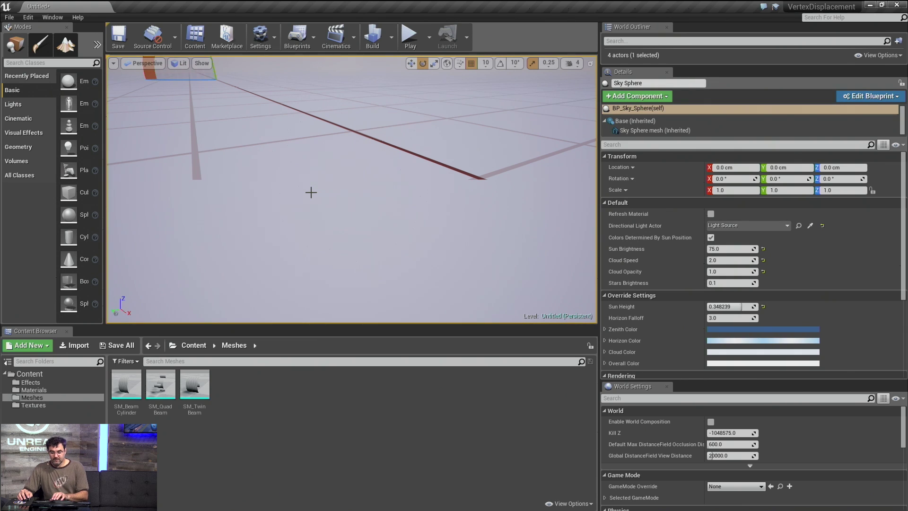
pyautogui.press('Delete')
pyautogui.moveTo(337, 183); pyautogui.dragTo(416, 155, button='right')
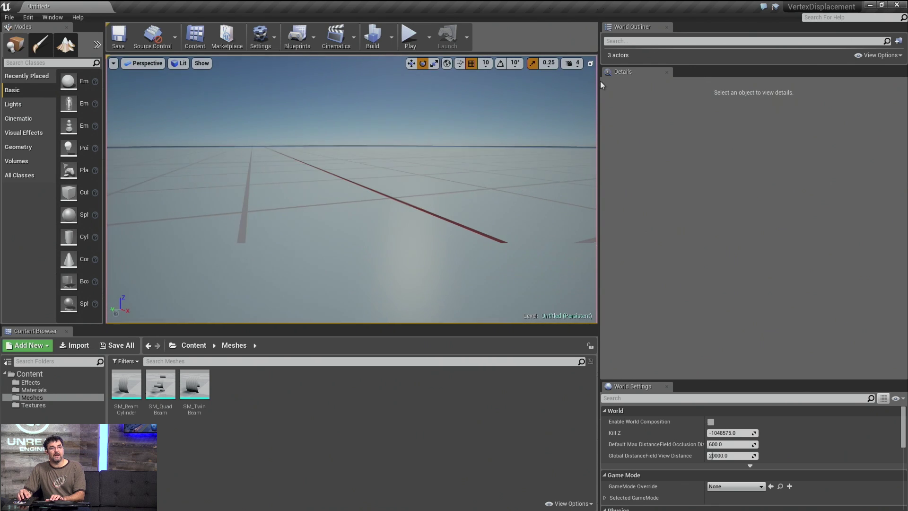
pyautogui.moveTo(525, 169); pyautogui.dragTo(462, 204)
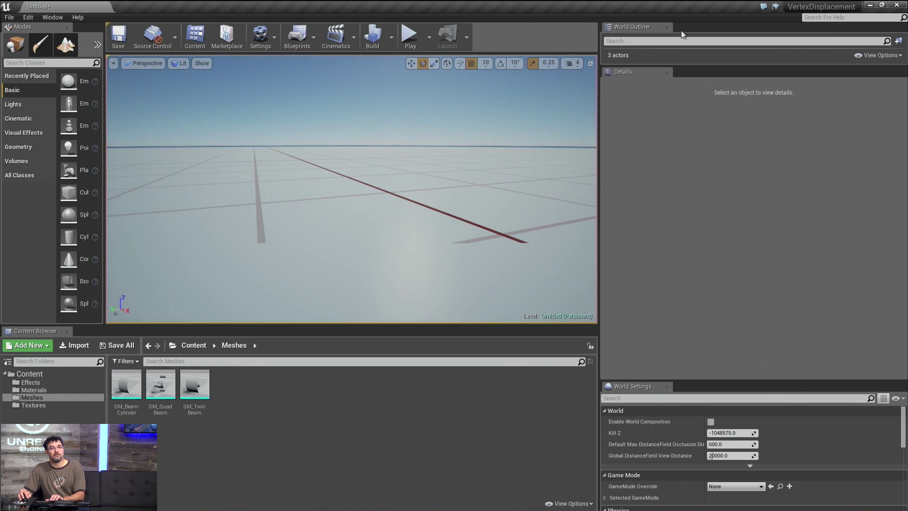
pyautogui.moveTo(639, 67); pyautogui.dragTo(646, 186)
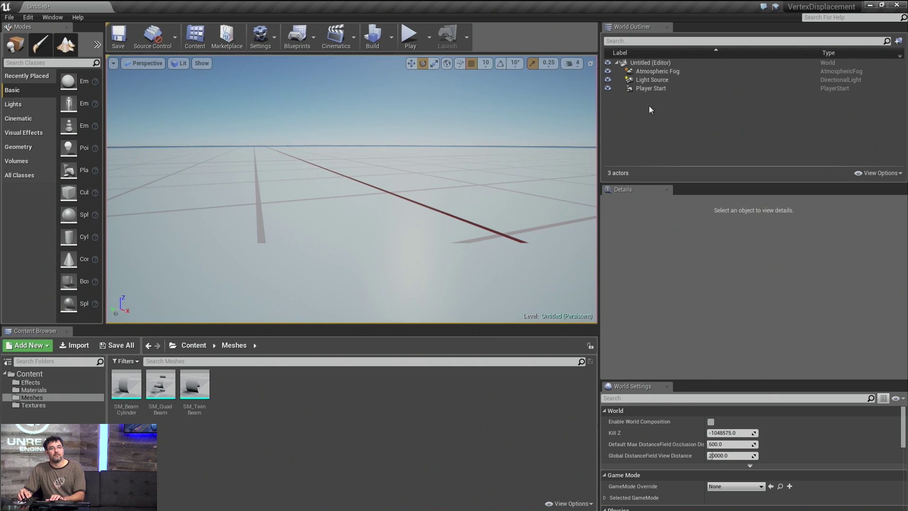
pyautogui.click(655, 71)
pyautogui.press('Delete')
pyautogui.moveTo(476, 184); pyautogui.dragTo(448, 197, button='right')
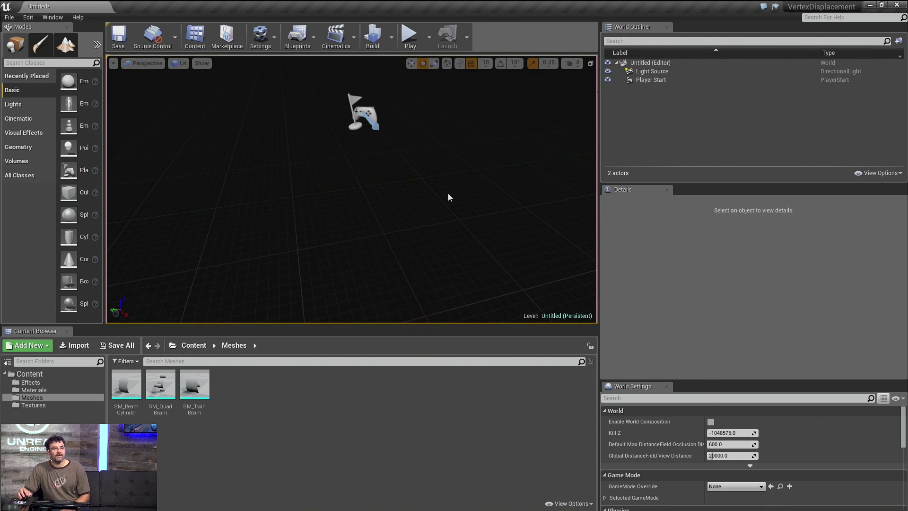
# Step: Examine the SM_BeamCylinder mesh and its subdivisions in wireframe view, and close its editor
pyautogui.doubleClick(118, 389)
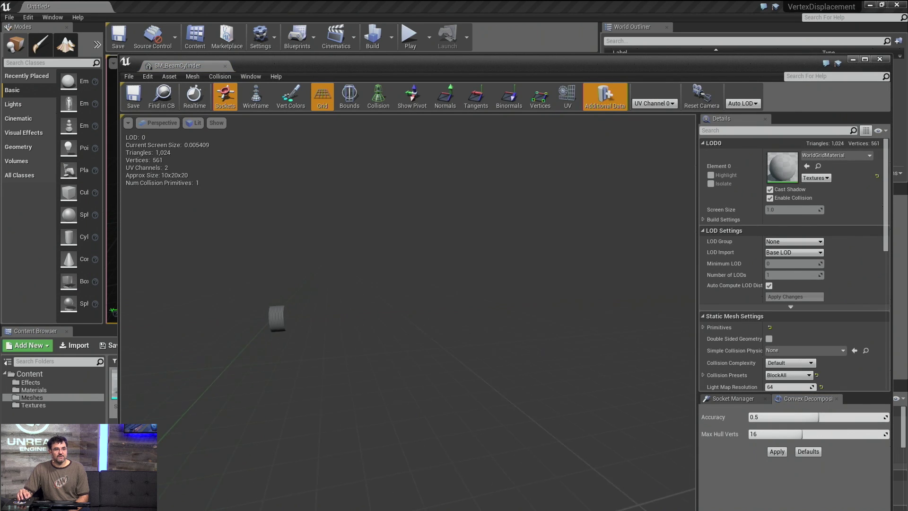
pyautogui.moveTo(267, 308); pyautogui.dragTo(266, 308)
pyautogui.moveTo(450, 338); pyautogui.dragTo(440, 328)
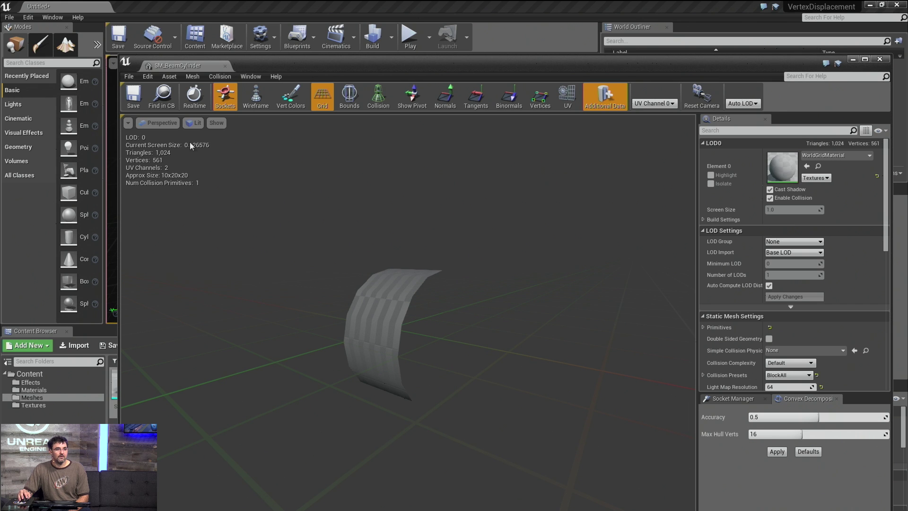
pyautogui.click(188, 123)
pyautogui.click(208, 162)
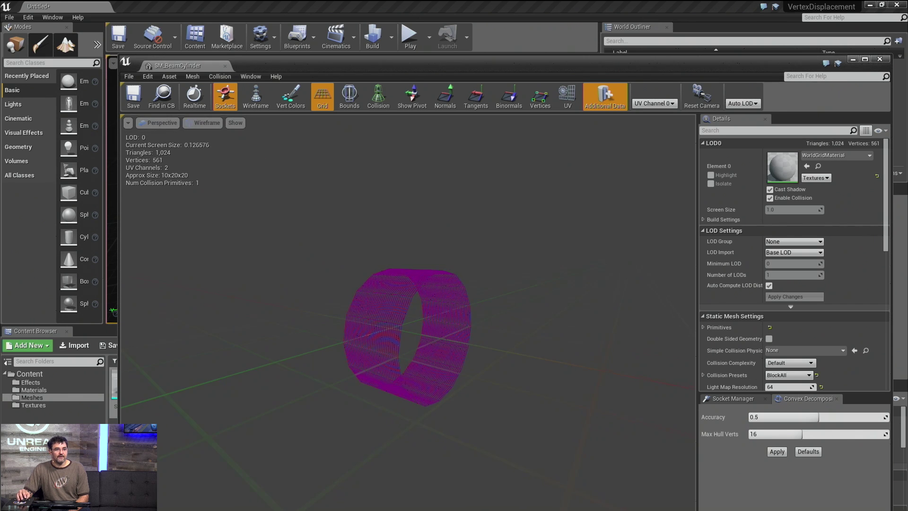
pyautogui.moveTo(284, 284); pyautogui.dragTo(307, 284)
pyautogui.moveTo(323, 351)
pyautogui.mouseDown()
pyautogui.moveTo(312, 351)
pyautogui.moveTo(324, 351)
pyautogui.mouseUp()
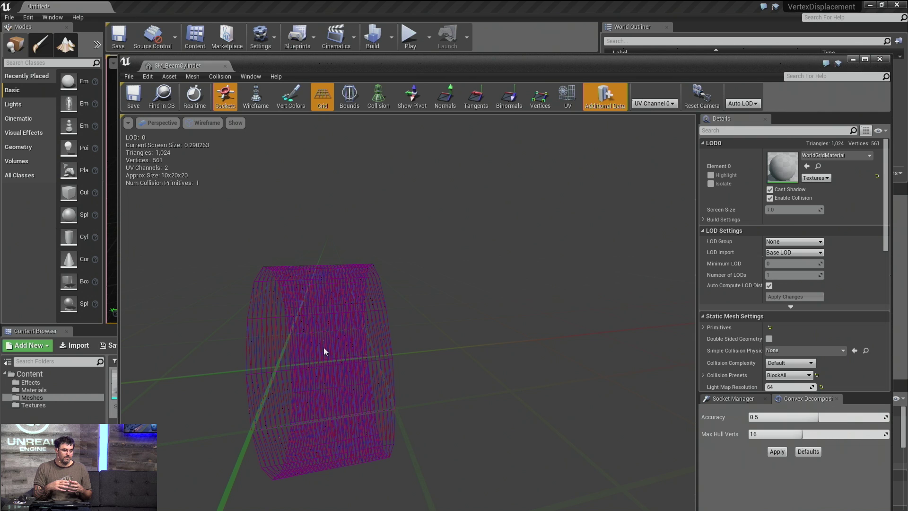
pyautogui.click(224, 66)
# Step: Place SM_BeamCylinder in the level and move it to about X 180, Y 20, Z 80 cm
pyautogui.moveTo(133, 381); pyautogui.dragTo(324, 247)
pyautogui.moveTo(390, 274); pyautogui.dragTo(394, 276, button='right')
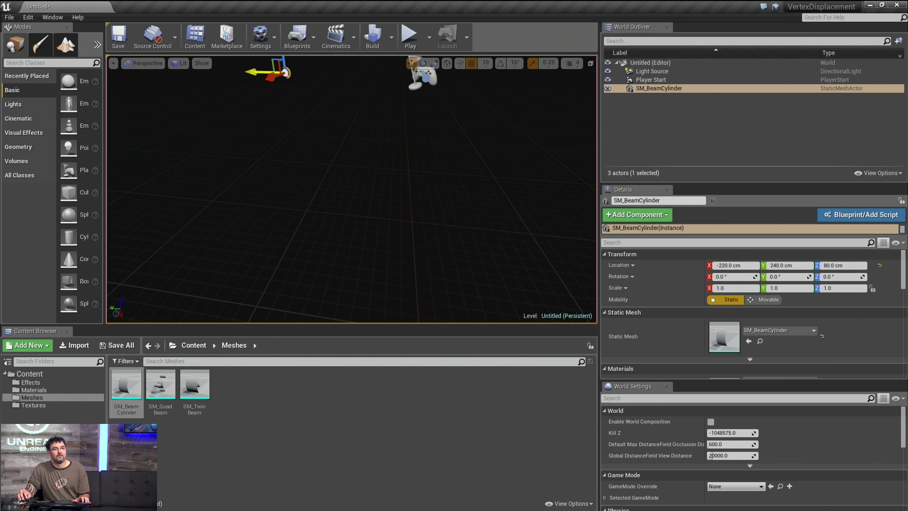
pyautogui.keyDown('ctrl'); pyautogui.moveTo(385, 276); pyautogui.dragTo(385, 267); pyautogui.keyUp('ctrl')
pyautogui.moveTo(385, 276)
pyautogui.keyDown('ctrl'); pyautogui.mouseDown(button='right')
pyautogui.moveTo(394, 277)
pyautogui.moveTo(369, 276)
pyautogui.moveTo(379, 280)
pyautogui.mouseUp(button='right'); pyautogui.keyUp('ctrl')
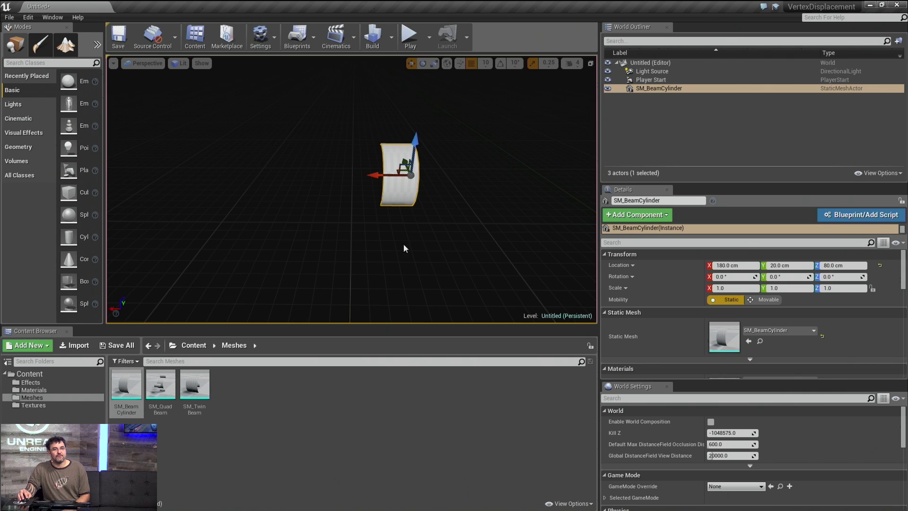
# Step: Set the beam cylinder's X scale to 20 and frame the whole stretched beam
pyautogui.click(745, 289)
pyautogui.write('20')
pyautogui.press('Return')
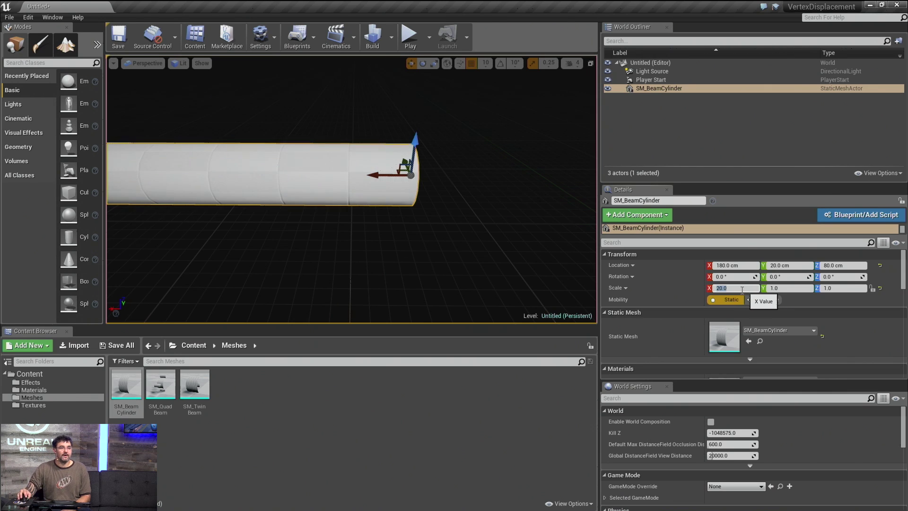
pyautogui.moveTo(284, 211); pyautogui.dragTo(432, 225, button='right')
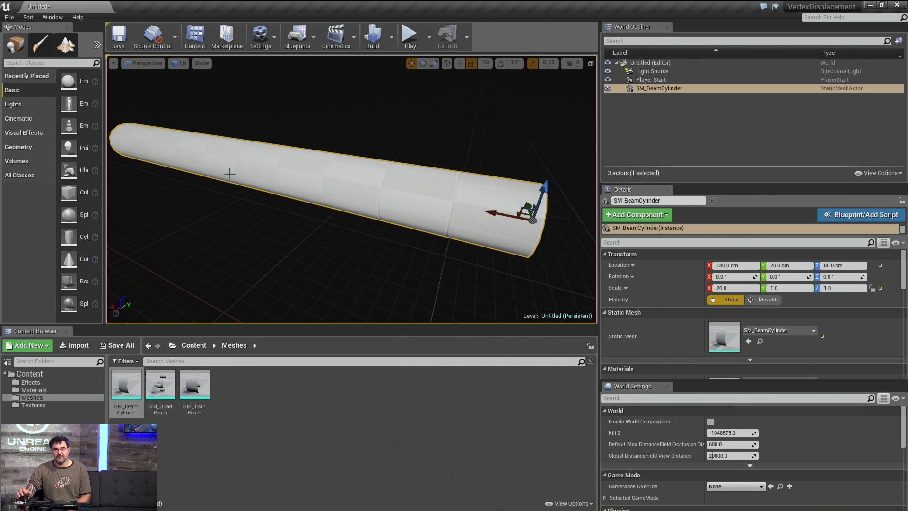
pyautogui.moveTo(229, 174); pyautogui.dragTo(341, 197, button='right')
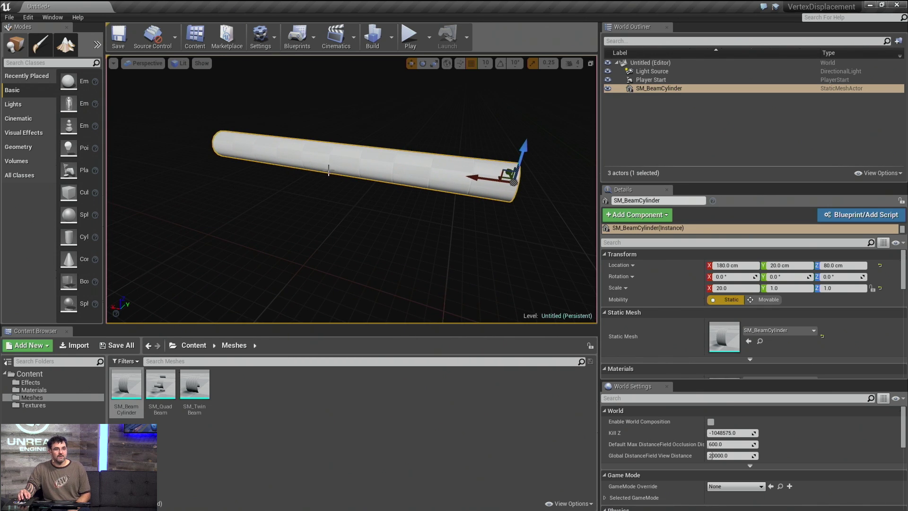
# Step: Assign M_Displacement_Inst to the beam cylinder's material Element 0 and view the displaced beam from its end
pyautogui.click(71, 389)
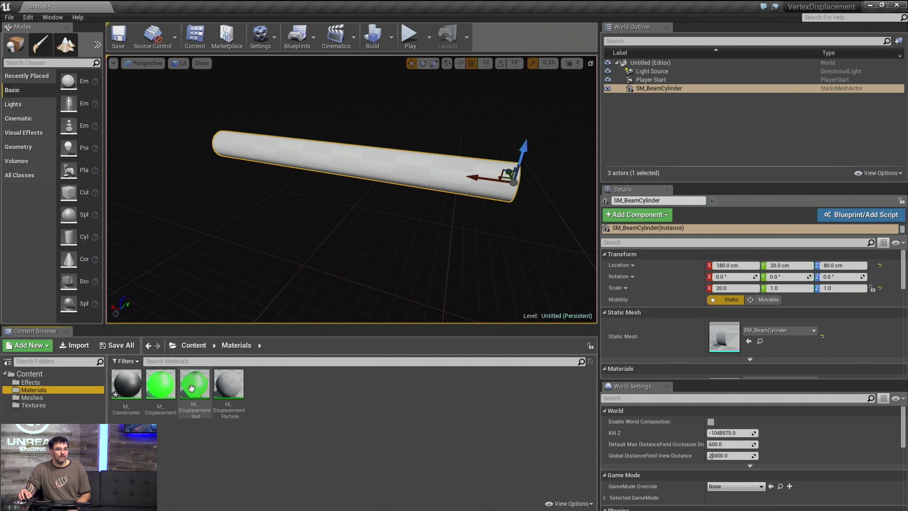
pyautogui.click(194, 411)
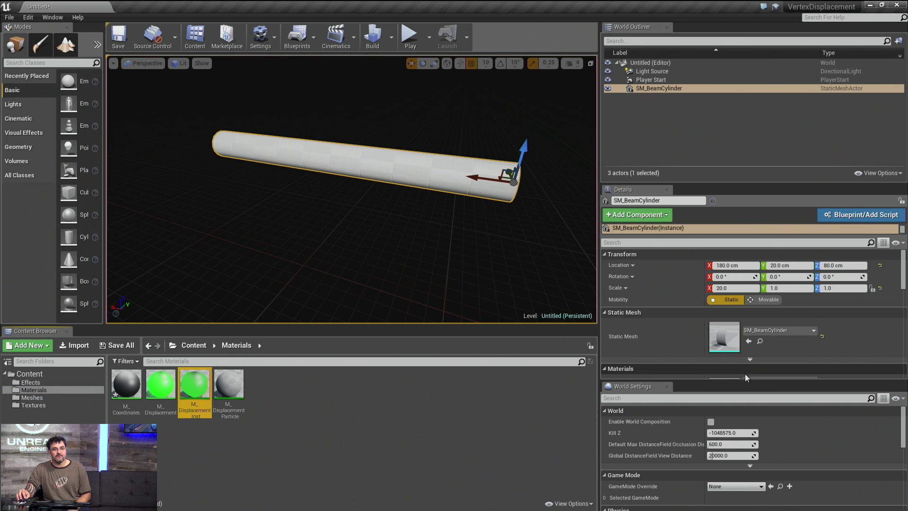
pyautogui.scroll(-2, 745, 371)
pyautogui.click(749, 346)
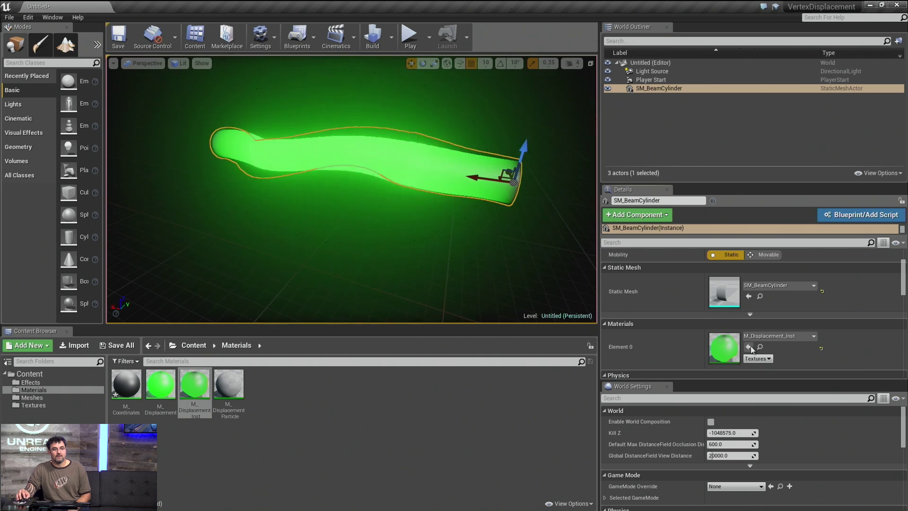
pyautogui.click(410, 256)
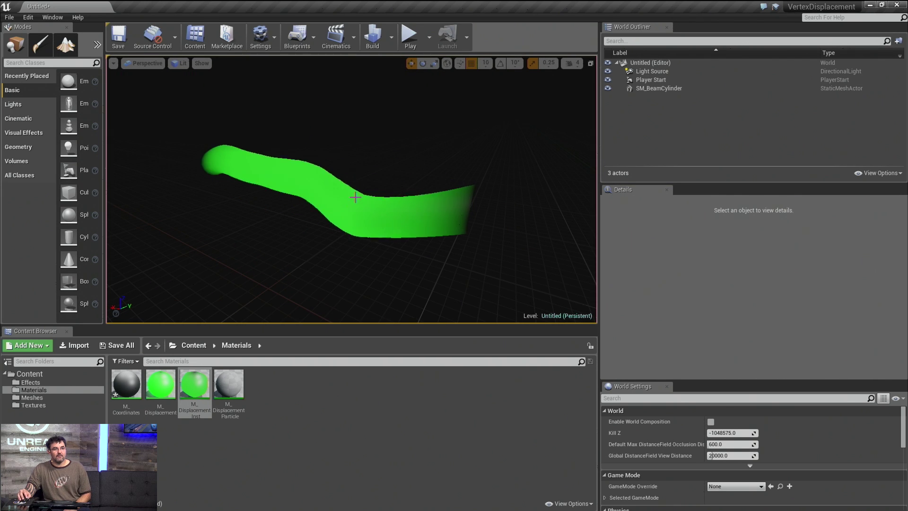
pyautogui.moveTo(306, 199); pyautogui.dragTo(343, 197)
pyautogui.click(343, 197)
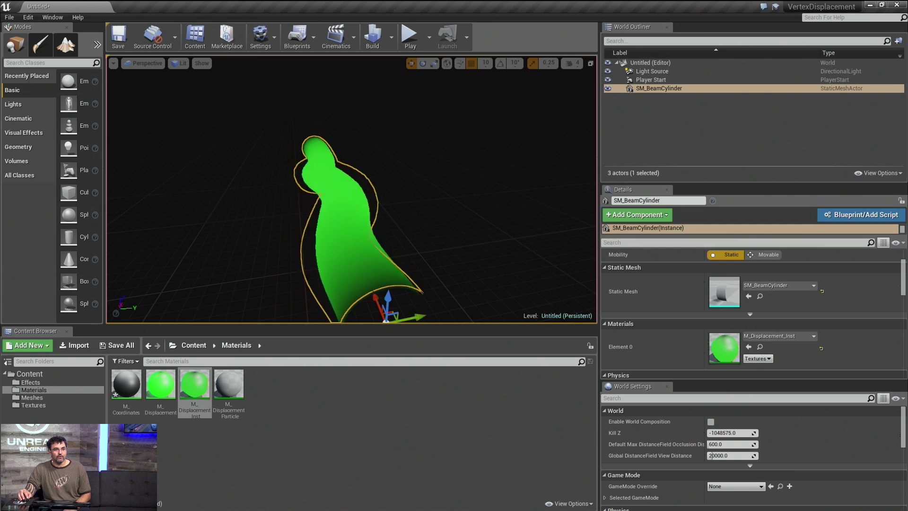
# Step: Open M_Displacement_Inst beside the level viewport and set its Displace Amounts to about 0.44 for G and 32.35 for B
pyautogui.doubleClick(200, 391)
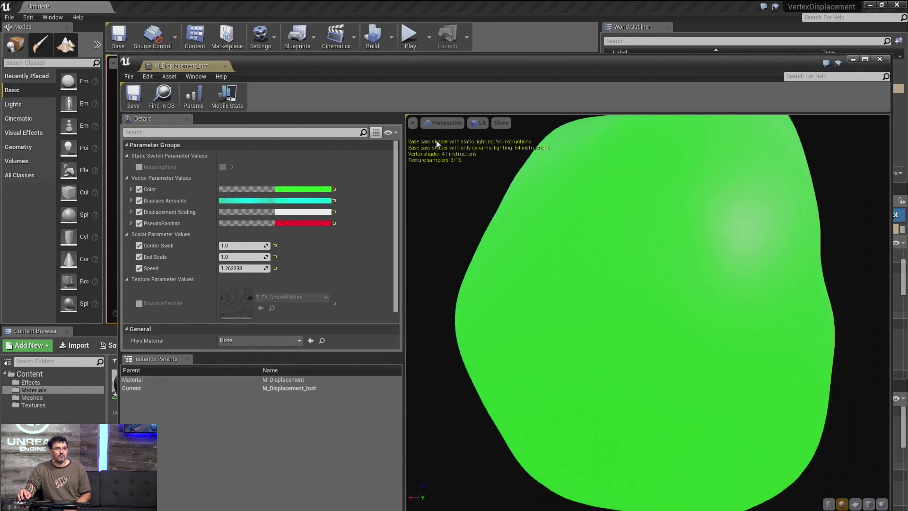
pyautogui.moveTo(373, 64); pyautogui.dragTo(701, 62)
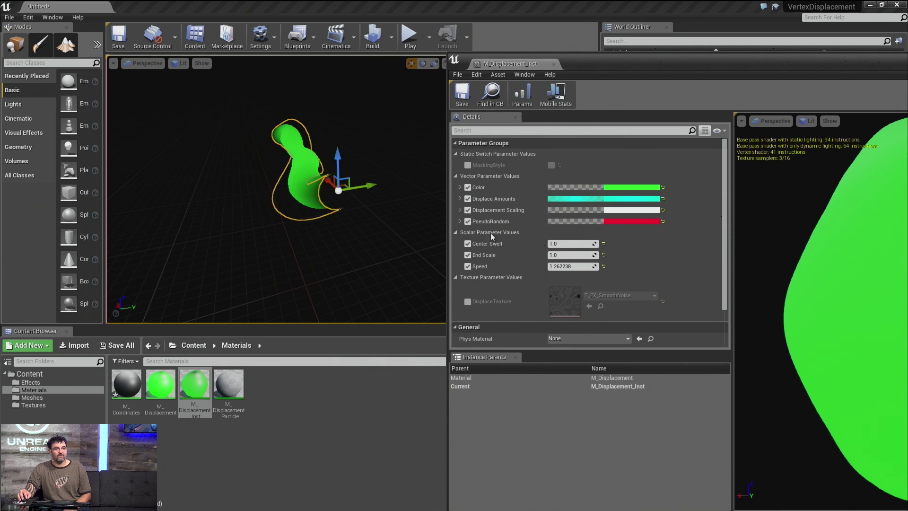
pyautogui.click(468, 198)
pyautogui.click(459, 199)
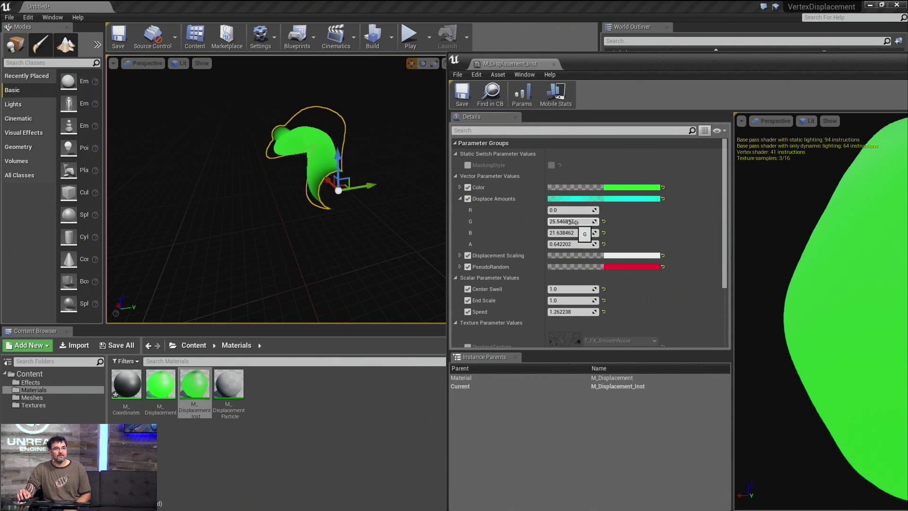
pyautogui.moveTo(572, 222)
pyautogui.mouseDown()
pyautogui.moveTo(544, 221)
pyautogui.moveTo(571, 224)
pyautogui.mouseUp()
pyautogui.moveTo(305, 199); pyautogui.dragTo(260, 156, button='right')
pyautogui.moveTo(293, 191); pyautogui.dragTo(260, 191, button='right')
pyautogui.press('f')
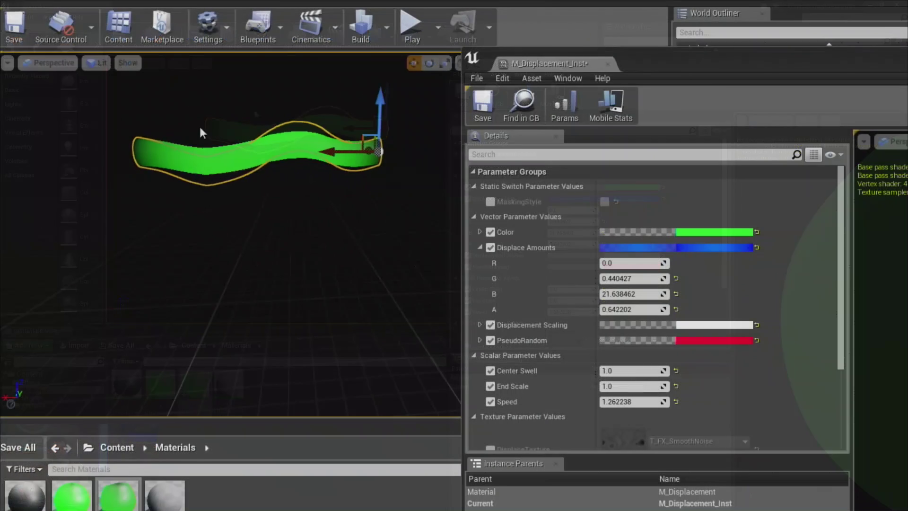
pyautogui.moveTo(635, 290); pyautogui.dragTo(632, 294)
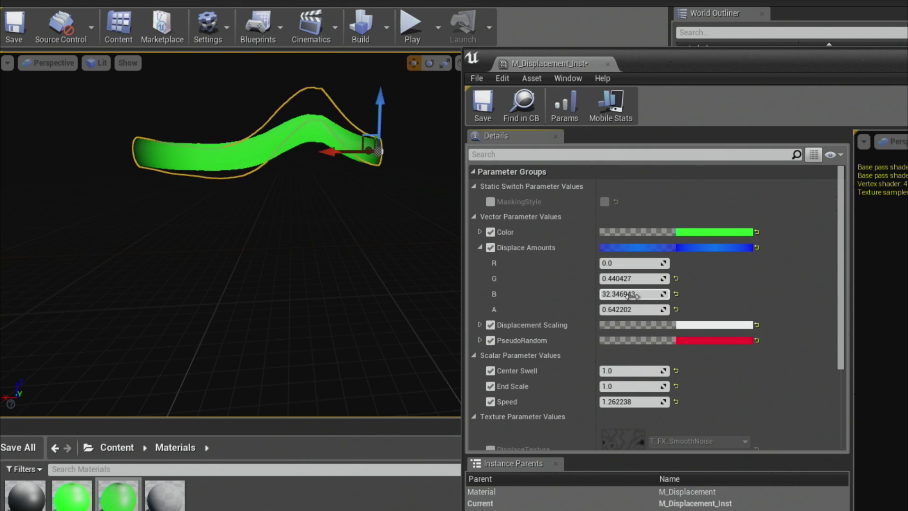
# Step: Try Displacement Scaling values of about 255 for R, 37059 for G and 41.64 for B on the instance
pyautogui.click(479, 325)
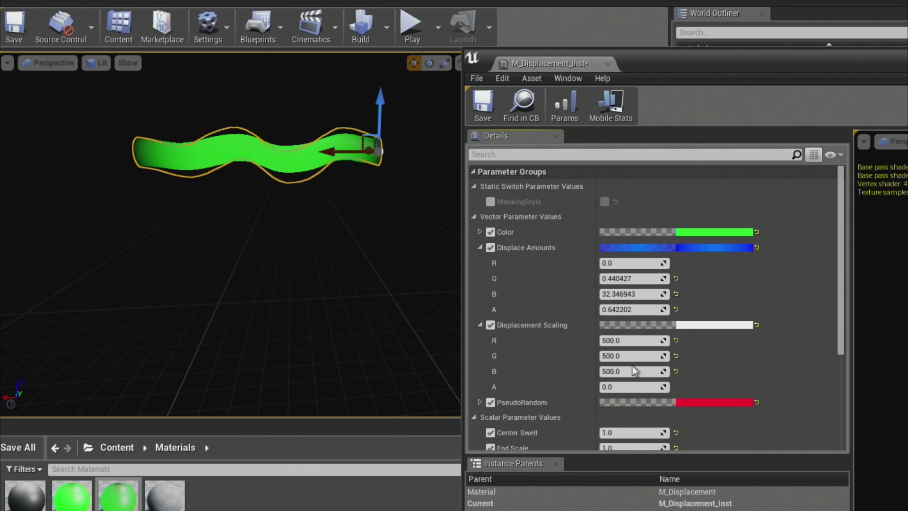
pyautogui.moveTo(229, 188); pyautogui.dragTo(225, 171, button='right')
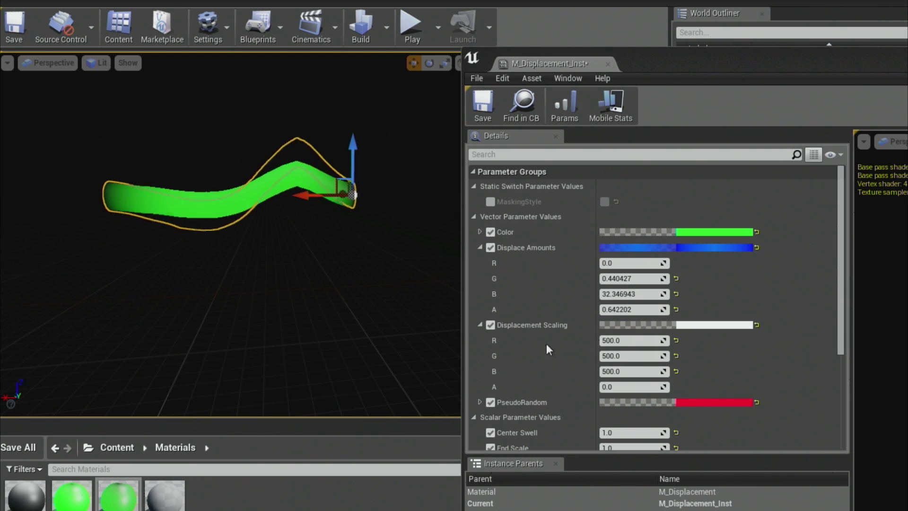
pyautogui.moveTo(634, 371); pyautogui.dragTo(681, 371)
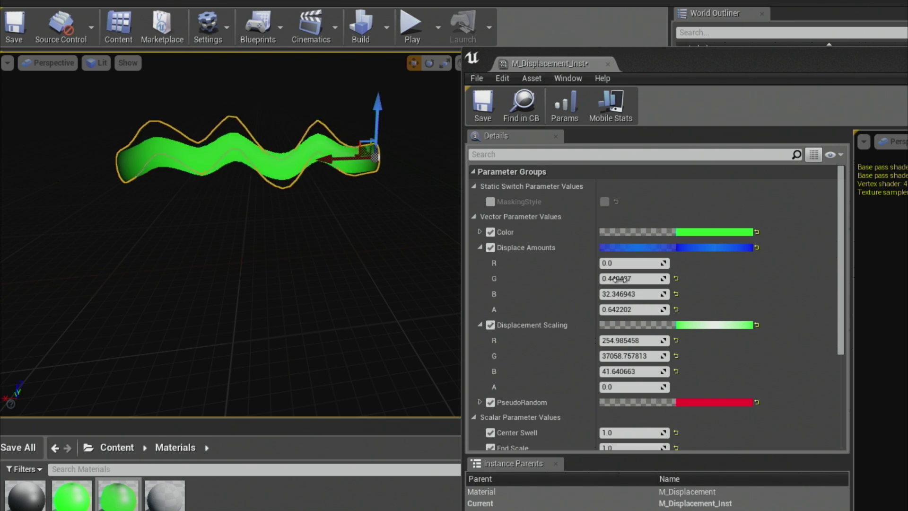
# Step: Set Displace Amounts G to about 28.02 and return Displacement Scaling R, G and B to 500
pyautogui.moveTo(618, 279)
pyautogui.mouseDown()
pyautogui.moveTo(636, 279)
pyautogui.moveTo(627, 279)
pyautogui.mouseUp()
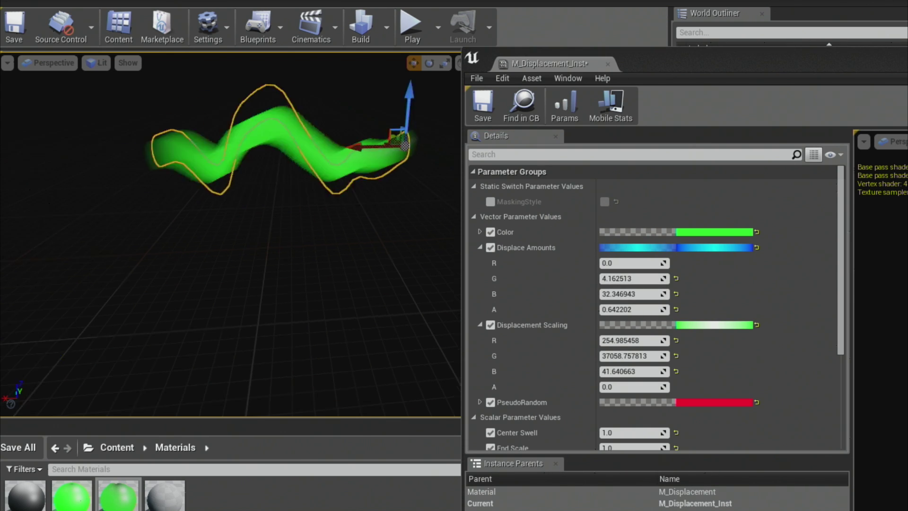
pyautogui.moveTo(609, 278); pyautogui.dragTo(260, 301)
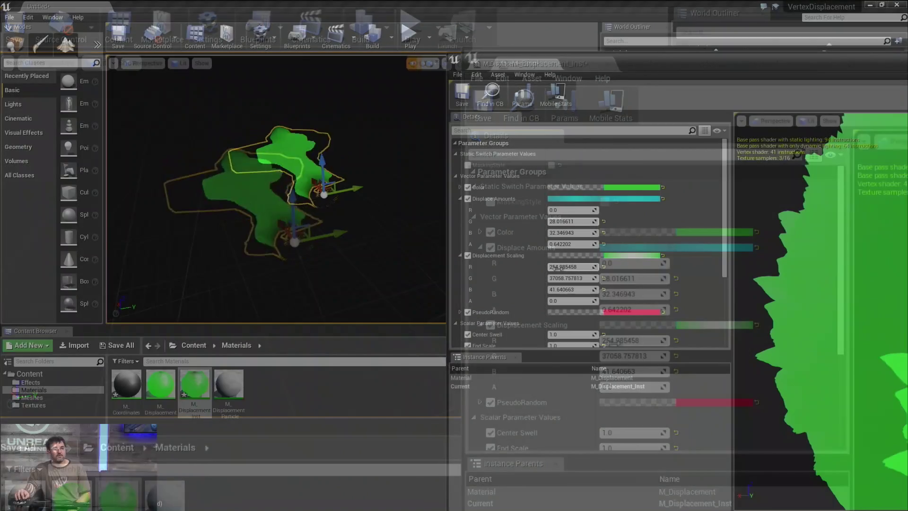
pyautogui.click(619, 342)
pyautogui.write('500')
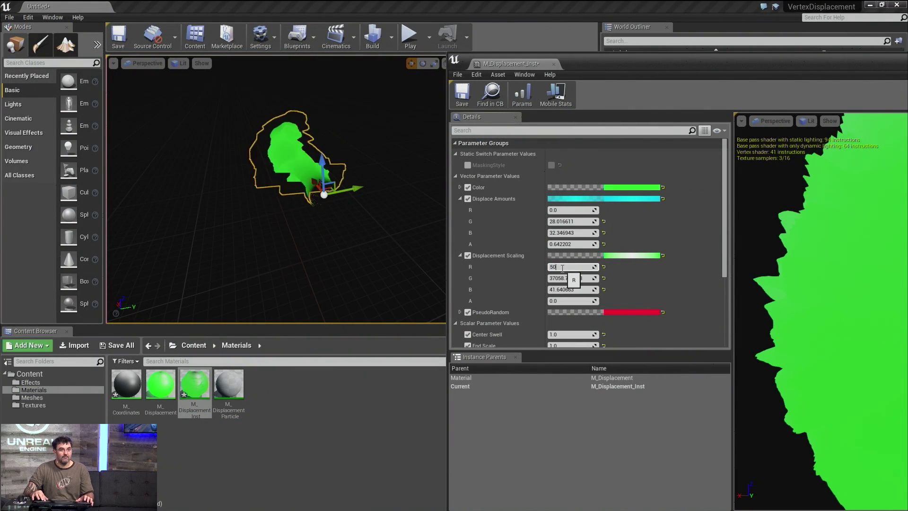
pyautogui.press('Tab')
pyautogui.write('500')
pyautogui.press('Tab')
pyautogui.write('500')
pyautogui.press('Tab')
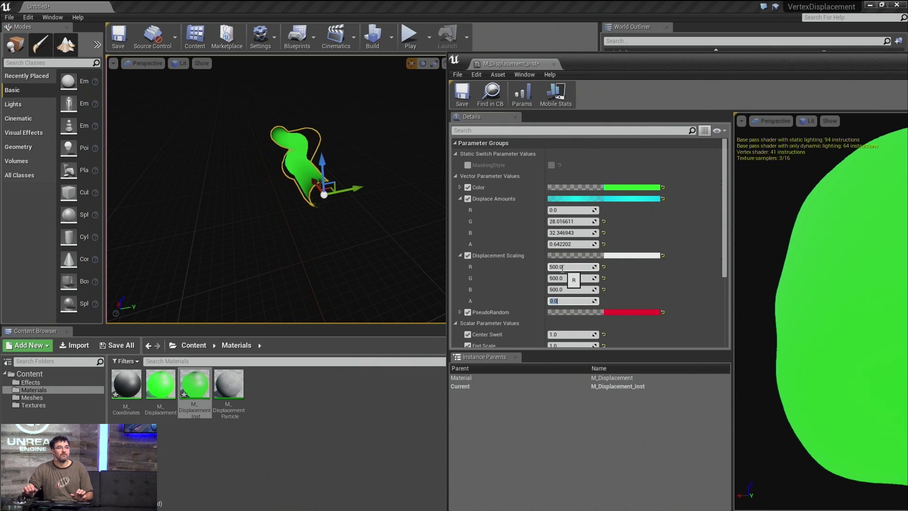
# Step: Open the instance's parent material M_Displacement and add a constant node with value 1 near the End Scale parameter
pyautogui.moveTo(240, 220); pyautogui.dragTo(212, 213, button='right')
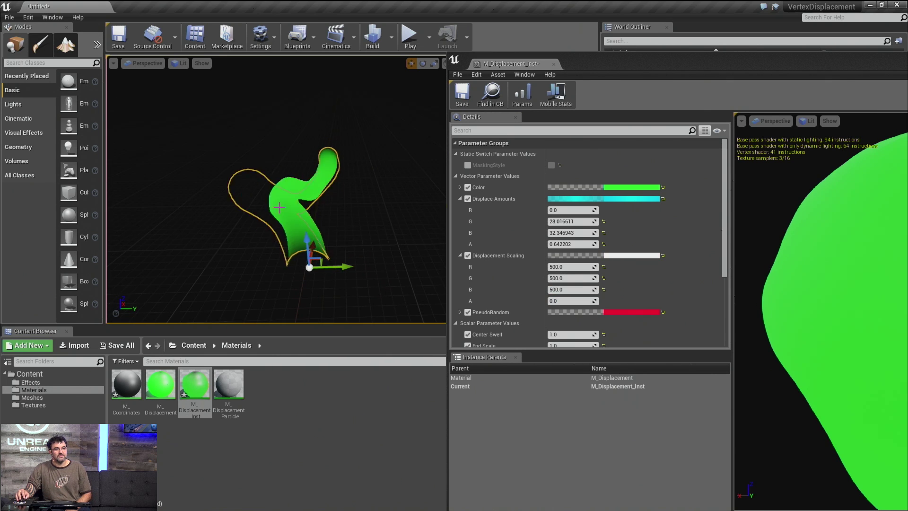
pyautogui.moveTo(294, 196); pyautogui.dragTo(261, 194, button='right')
pyautogui.scroll(-3, 555, 252)
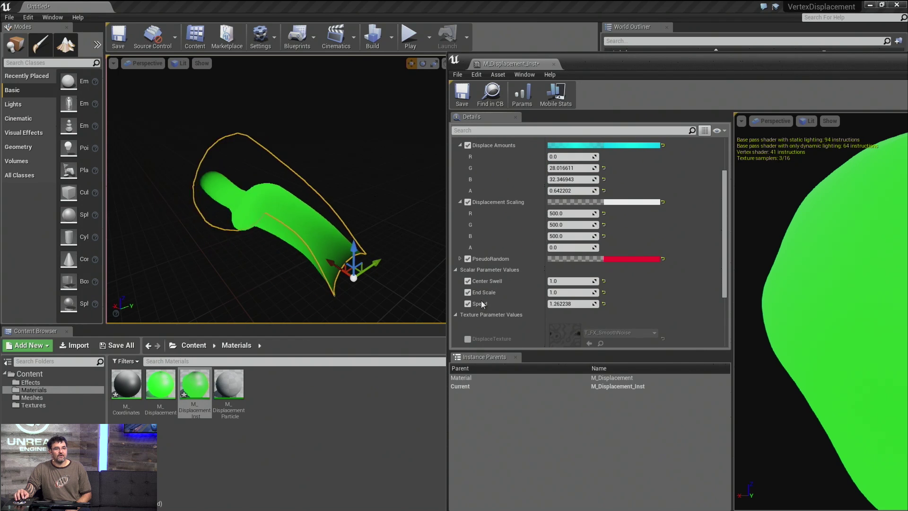
pyautogui.moveTo(196, 212)
pyautogui.mouseDown(button='right')
pyautogui.moveTo(222, 214)
pyautogui.moveTo(208, 222)
pyautogui.moveTo(196, 212)
pyautogui.moveTo(247, 196)
pyautogui.moveTo(132, 182)
pyautogui.moveTo(174, 198)
pyautogui.moveTo(227, 179)
pyautogui.moveTo(160, 128)
pyautogui.mouseUp(button='right')
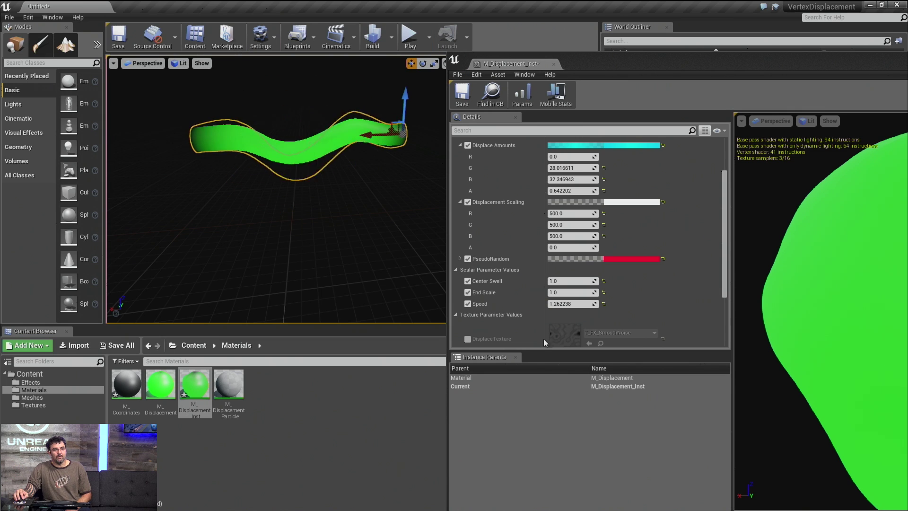
pyautogui.click(535, 378)
pyautogui.doubleClick(535, 378)
pyautogui.scroll(5, 735, 308)
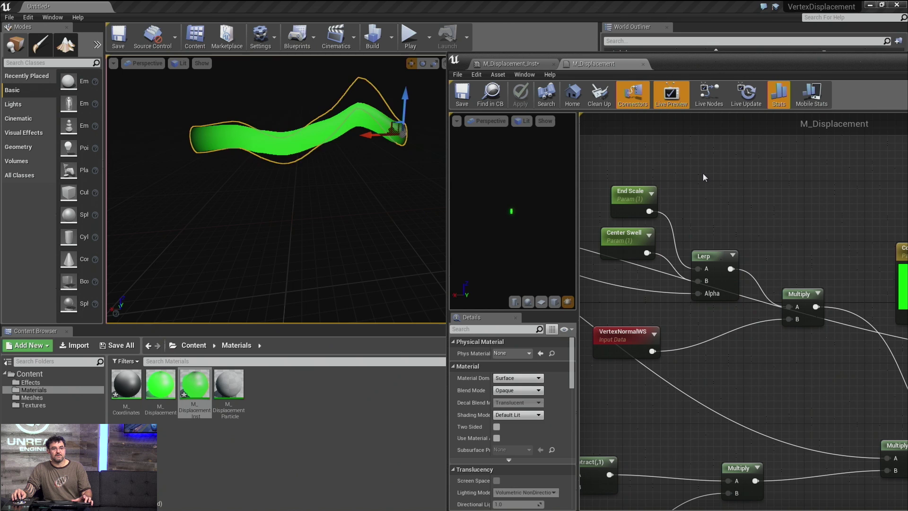
pyautogui.click(702, 173)
pyautogui.moveTo(715, 195); pyautogui.dragTo(750, 196, button='right')
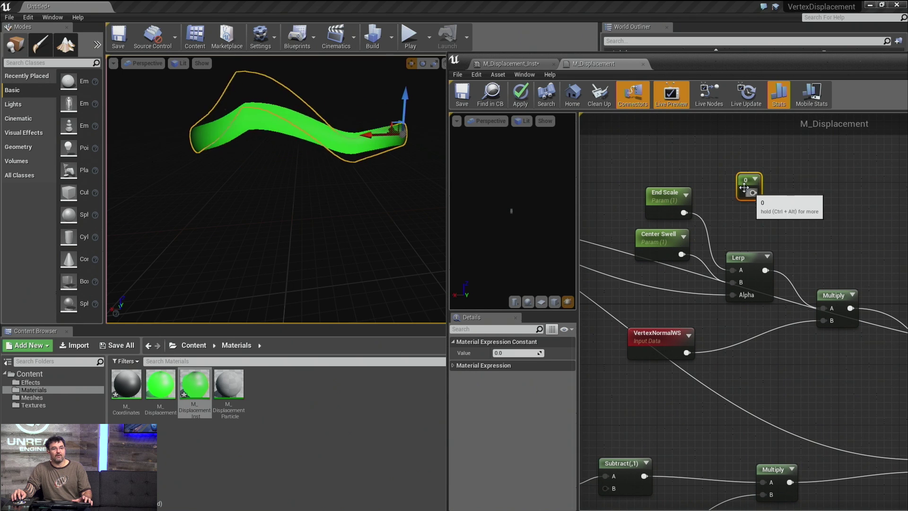
pyautogui.click(520, 353)
pyautogui.write('1')
pyautogui.press('Return')
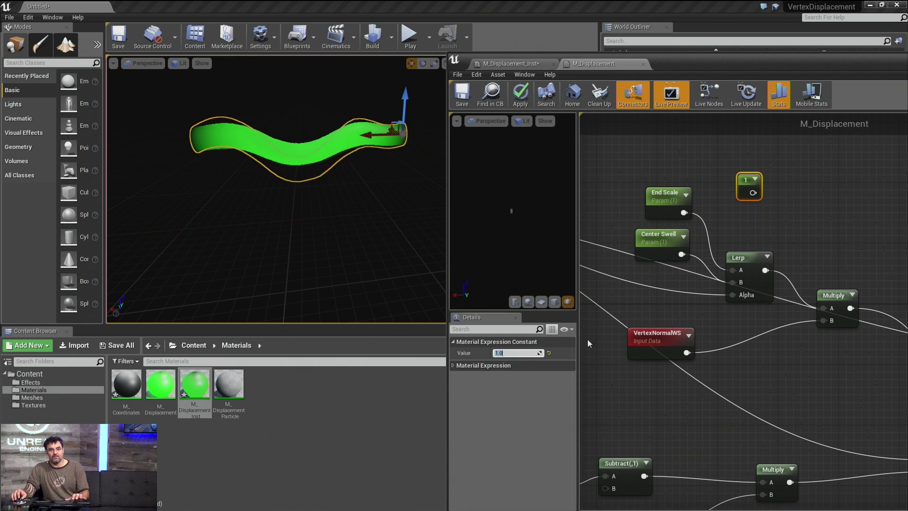
# Step: Replace the Lerp input of the VertexNormalWS Multiply with the constant 1 and check the beam in the level
pyautogui.moveTo(753, 193); pyautogui.dragTo(823, 308)
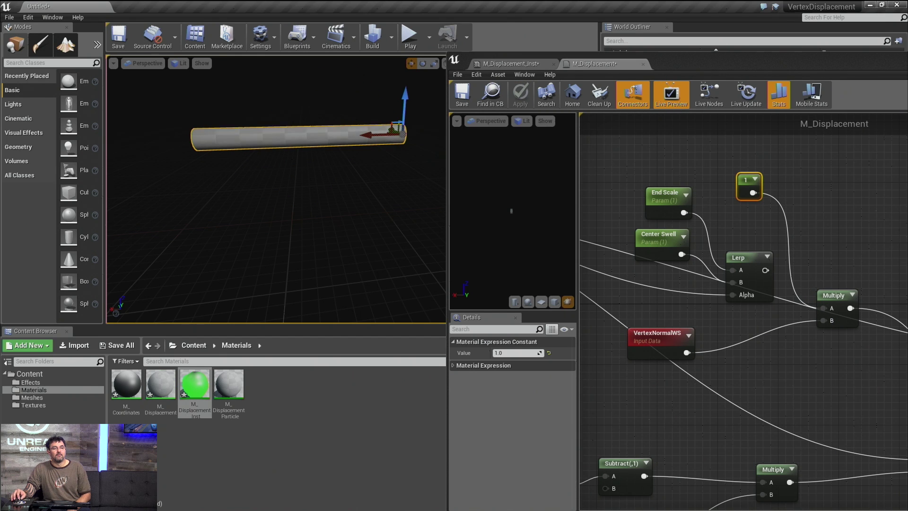
pyautogui.moveTo(687, 64); pyautogui.dragTo(782, 98)
pyautogui.moveTo(418, 233); pyautogui.dragTo(419, 232, button='right')
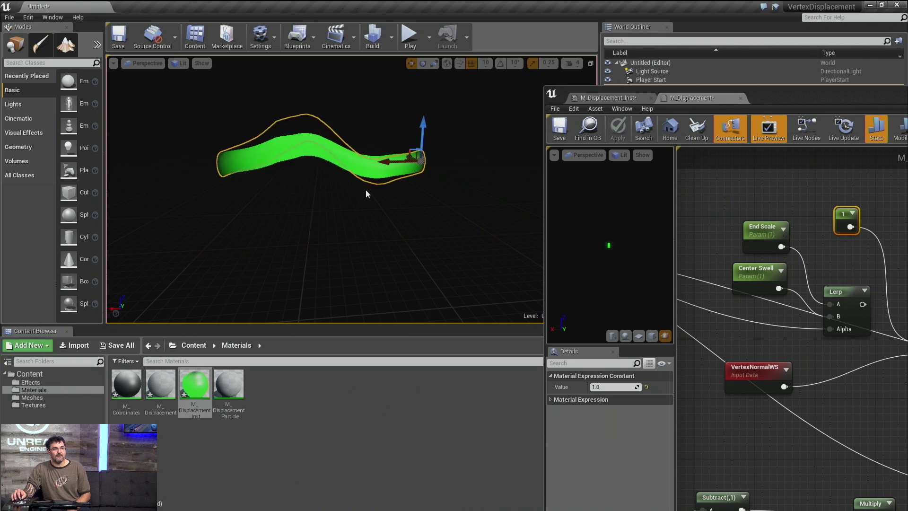
# Step: Move VertexNormalWS under its Multiply, feed the constant 1 into input A of the lower Multiply before the Add, and apply the material
pyautogui.moveTo(741, 101); pyautogui.dragTo(476, 70)
pyautogui.moveTo(549, 159); pyautogui.dragTo(528, 209, button='right')
pyautogui.moveTo(595, 337); pyautogui.dragTo(812, 407, button='right')
pyautogui.moveTo(695, 330); pyautogui.dragTo(757, 343, button='right')
pyautogui.moveTo(663, 358); pyautogui.dragTo(784, 366)
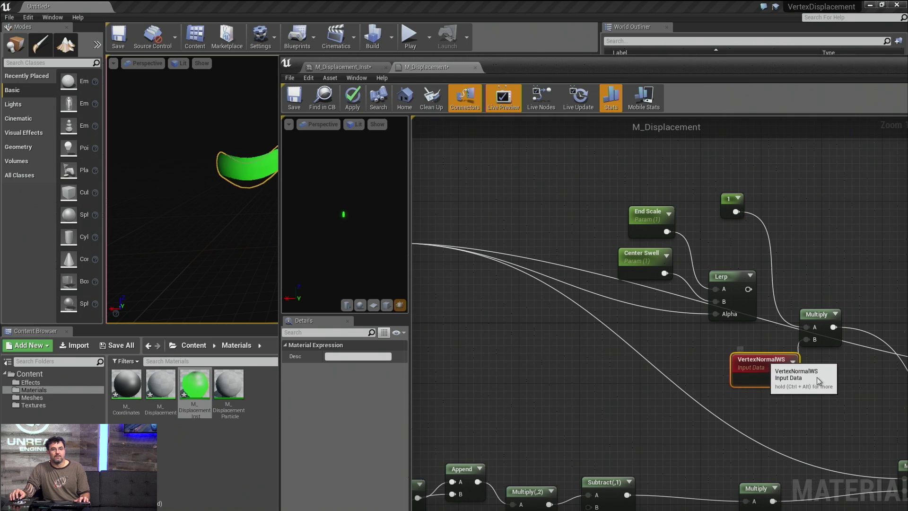
pyautogui.moveTo(816, 376); pyautogui.dragTo(579, 315, button='right')
pyautogui.moveTo(669, 417); pyautogui.dragTo(500, 150)
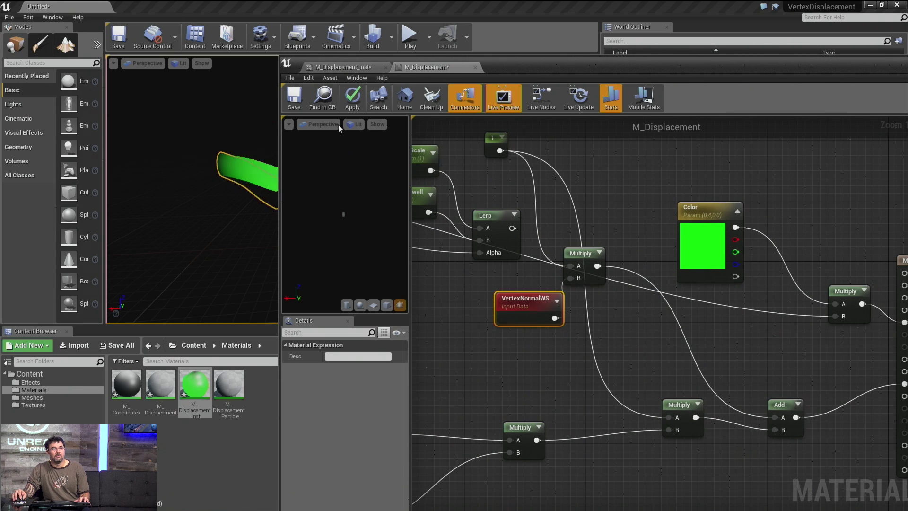
pyautogui.click(360, 101)
pyautogui.moveTo(546, 76); pyautogui.dragTo(798, 111)
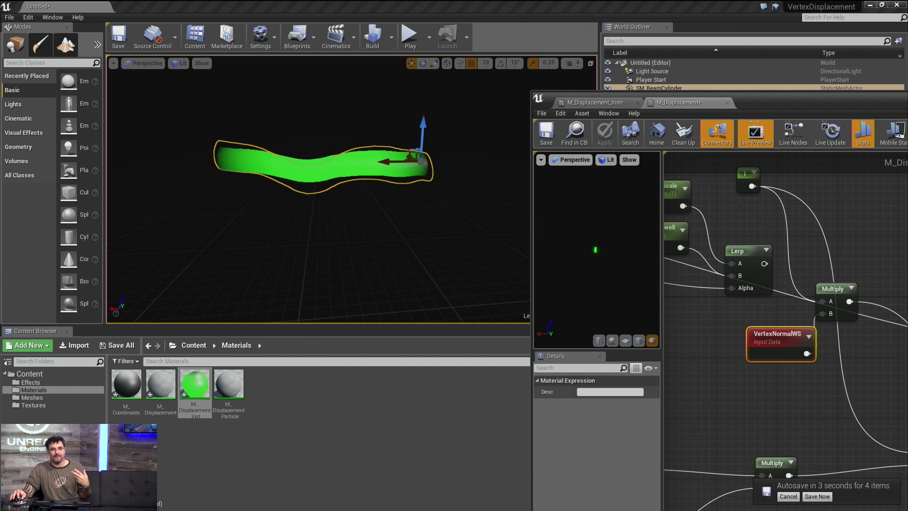
# Step: Undo both constant links and the VertexNormalWS move, and apply M_Displacement
pyautogui.moveTo(891, 353); pyautogui.dragTo(820, 351, button='right')
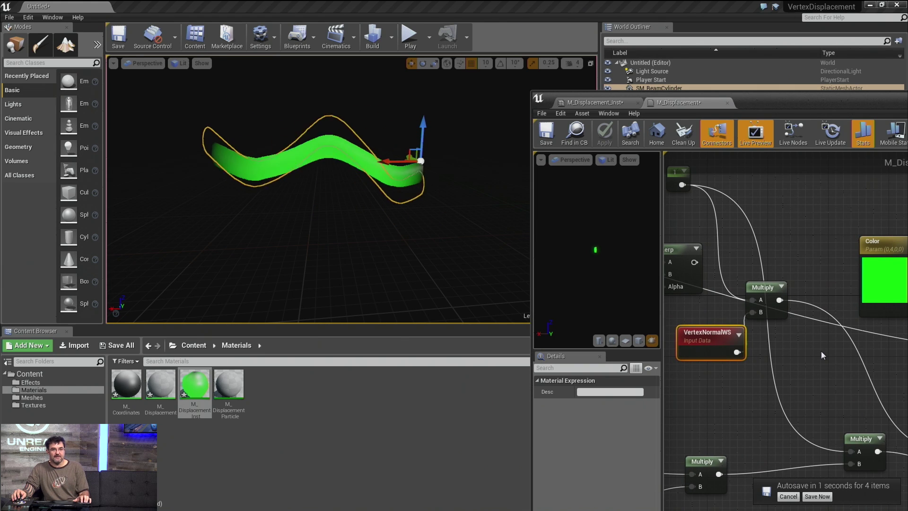
pyautogui.hotkey('ctrl', 'z')
pyautogui.hotkey('ctrl', 'z')
pyautogui.hotkey('ctrl', 'z')
pyautogui.moveTo(821, 355); pyautogui.dragTo(796, 365, button='right')
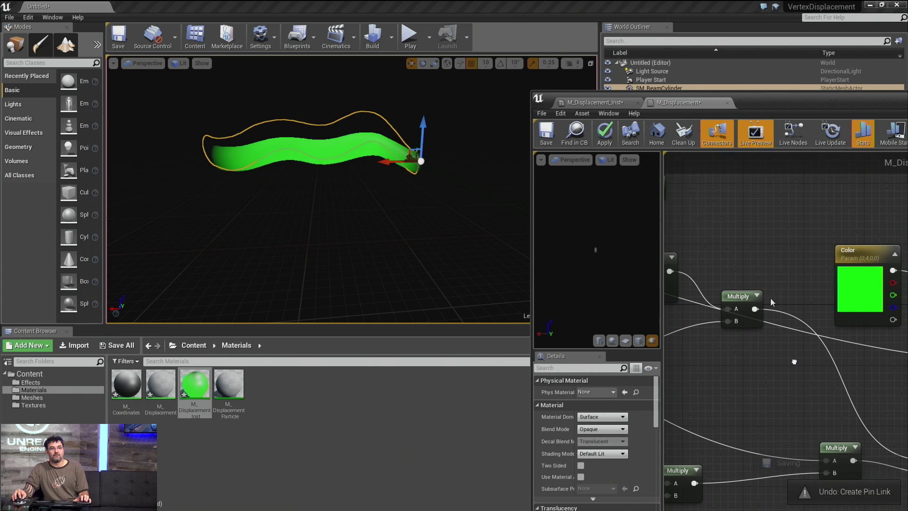
pyautogui.click(605, 135)
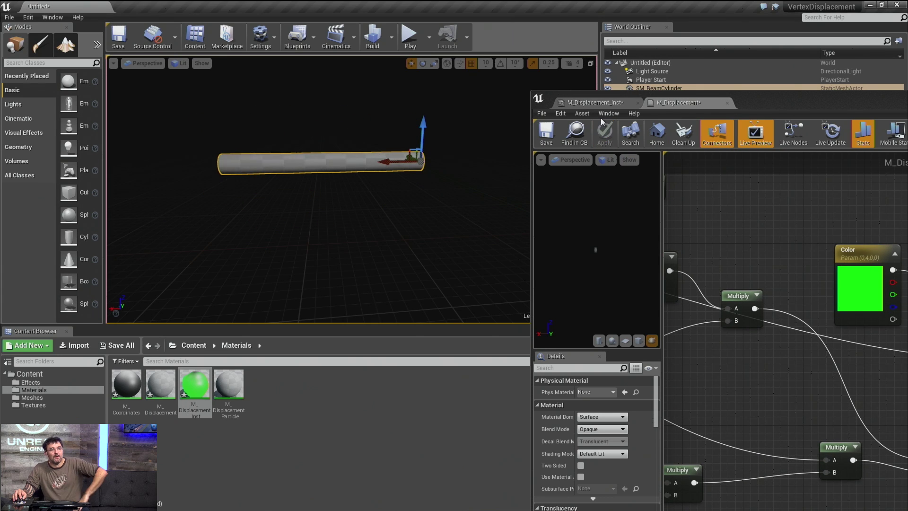
# Step: Return to M_Displacement_Inst, put the level viewport in game view, and set Center Swell to about -5.89 and End Scale to about -6.88
pyautogui.moveTo(725, 232); pyautogui.dragTo(759, 228, button='right')
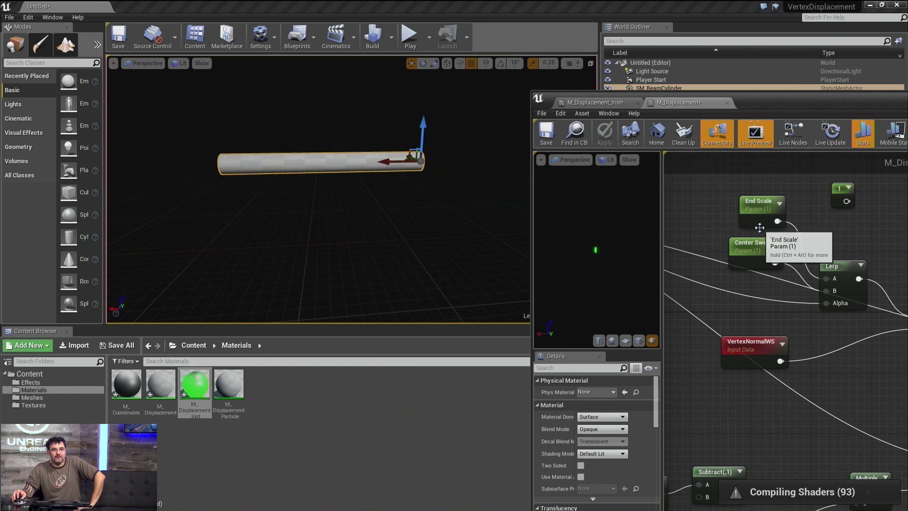
pyautogui.moveTo(774, 289); pyautogui.dragTo(782, 339, button='right')
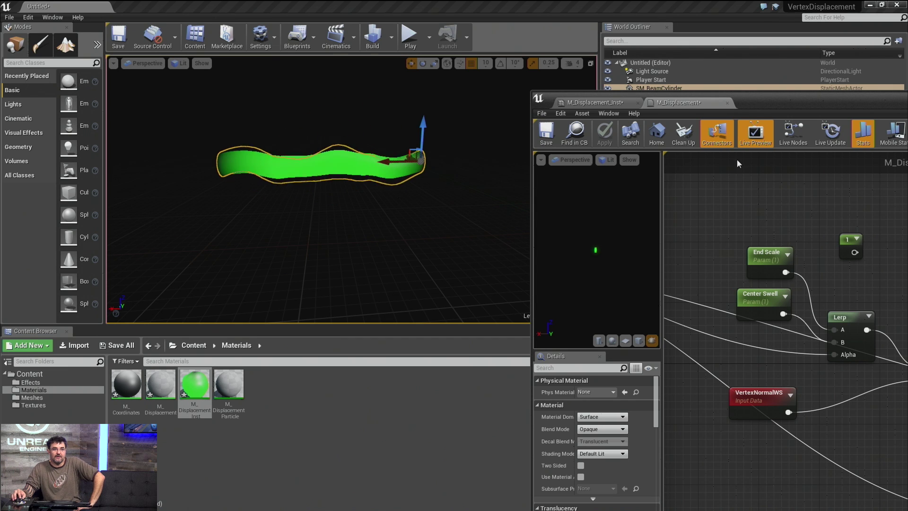
pyautogui.click(618, 102)
pyautogui.press('g')
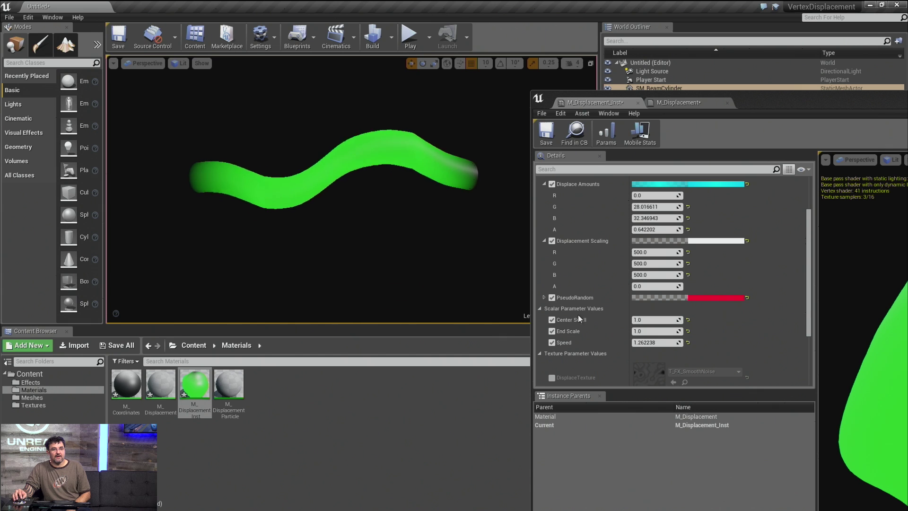
pyautogui.moveTo(656, 319)
pyautogui.mouseDown()
pyautogui.moveTo(709, 319)
pyautogui.moveTo(675, 320)
pyautogui.mouseUp()
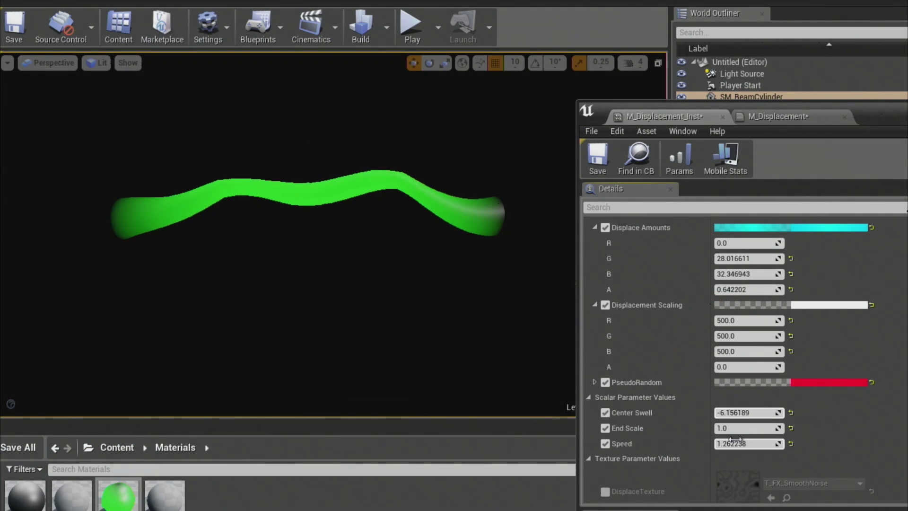
pyautogui.moveTo(735, 440)
pyautogui.mouseDown()
pyautogui.moveTo(766, 440)
pyautogui.moveTo(721, 428)
pyautogui.moveTo(748, 412)
pyautogui.moveTo(782, 412)
pyautogui.mouseUp()
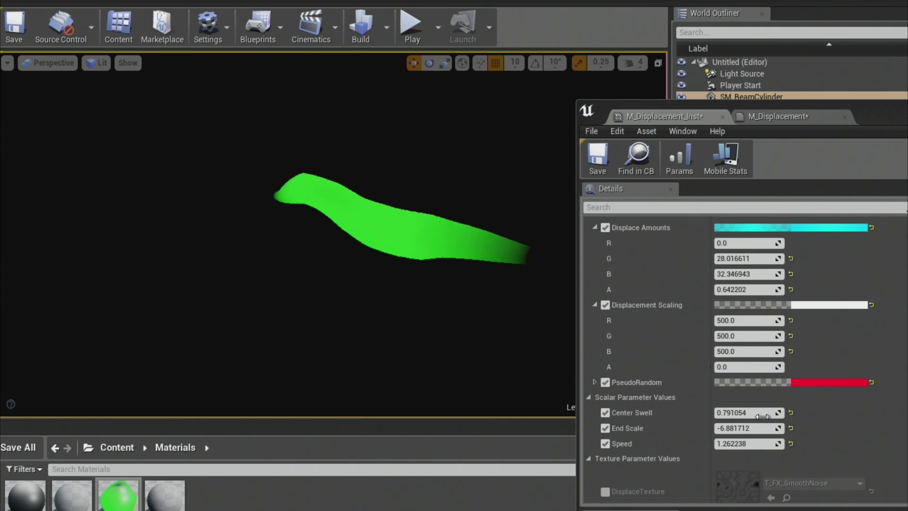
pyautogui.moveTo(747, 412); pyautogui.dragTo(704, 412)
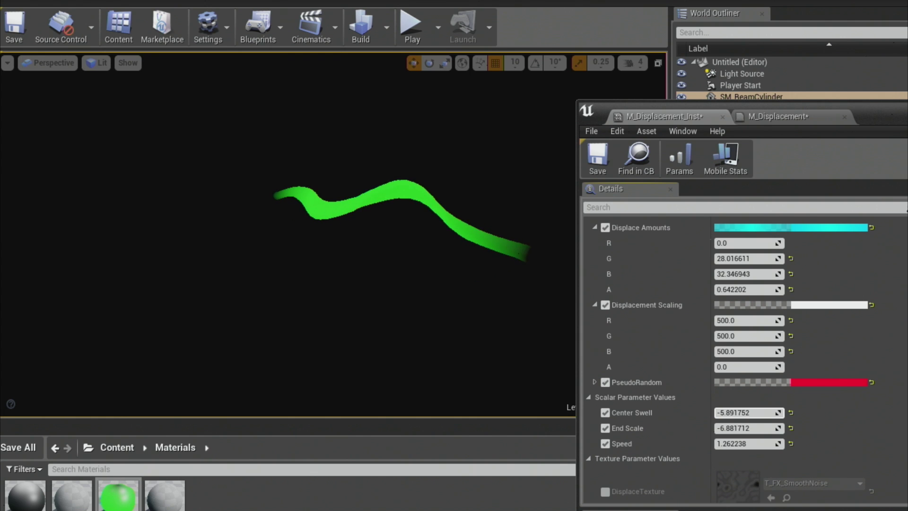
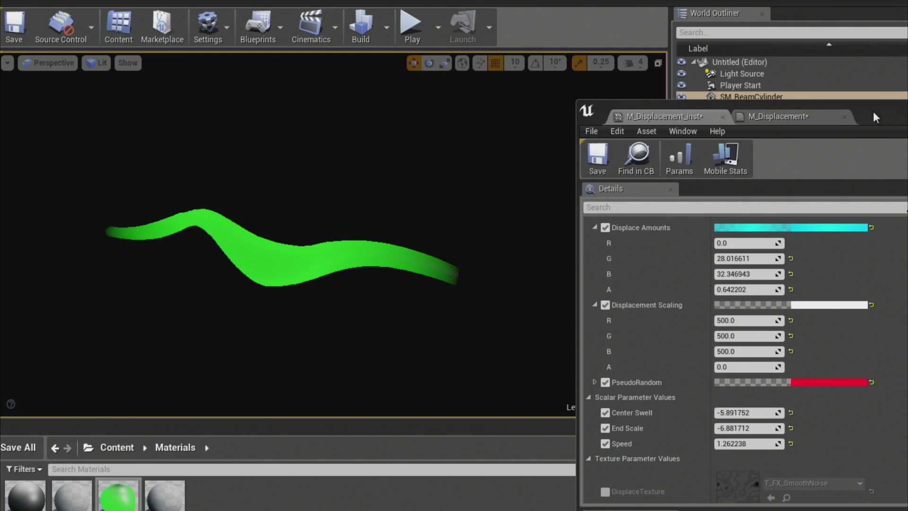
# Step: Move the material instance editor clear of the actor's details and set the beam cylinder's X scale to 2
pyautogui.moveTo(873, 118); pyautogui.dragTo(795, 466)
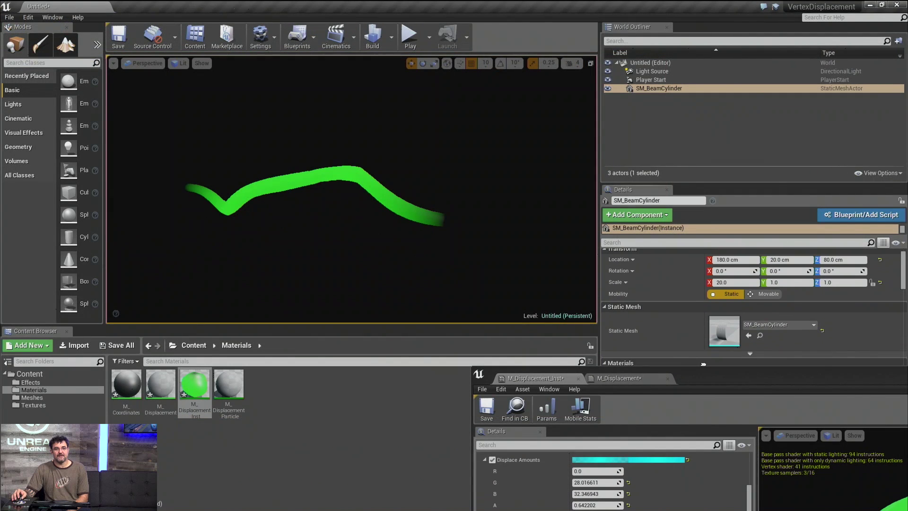
pyautogui.click(727, 290)
pyautogui.write('2')
pyautogui.press('Return')
pyautogui.moveTo(515, 162); pyautogui.dragTo(534, 151, button='right')
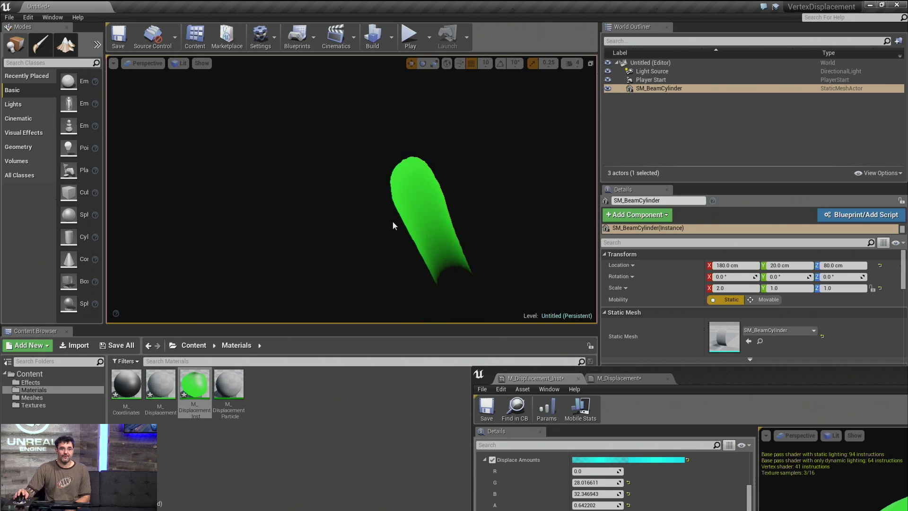
# Step: Stretch the beam cylinder in the level by setting its X scale to 100
pyautogui.click(738, 288)
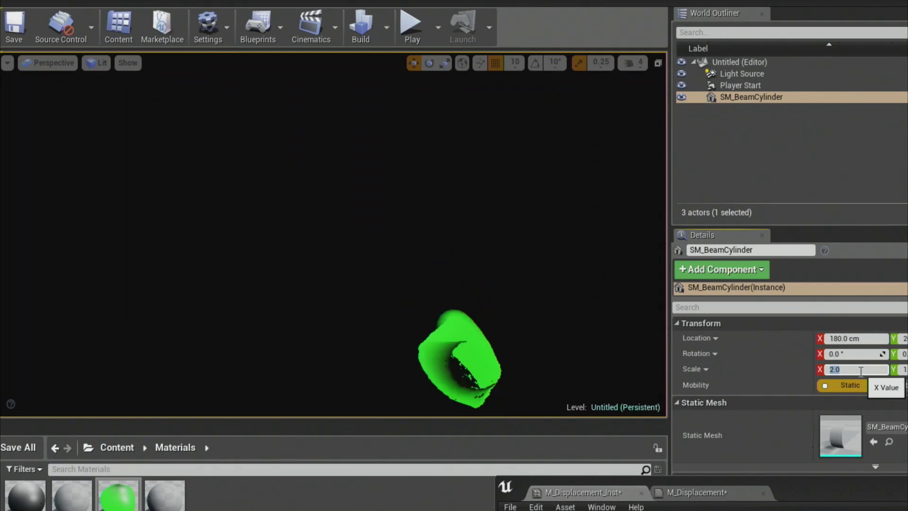
pyautogui.write('100')
pyautogui.press('Return')
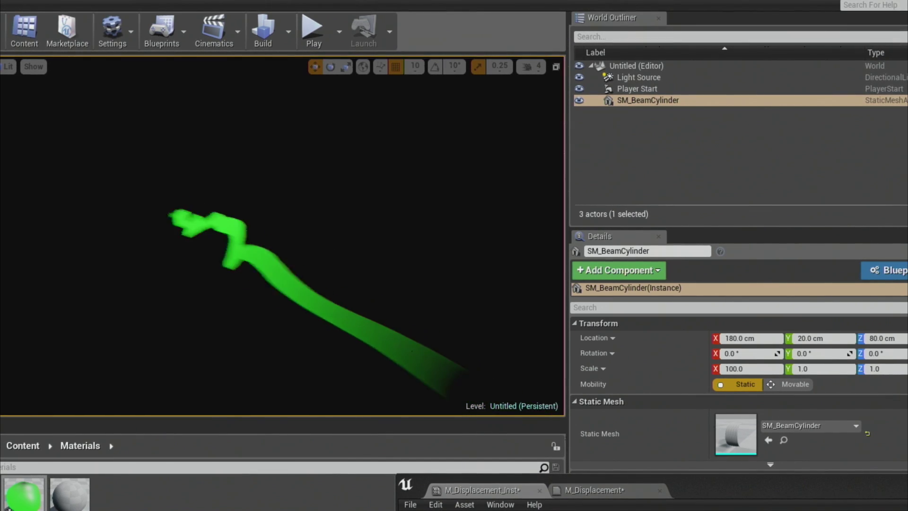
# Step: Set the beam cylinder's X scale back to 1
pyautogui.click(763, 369)
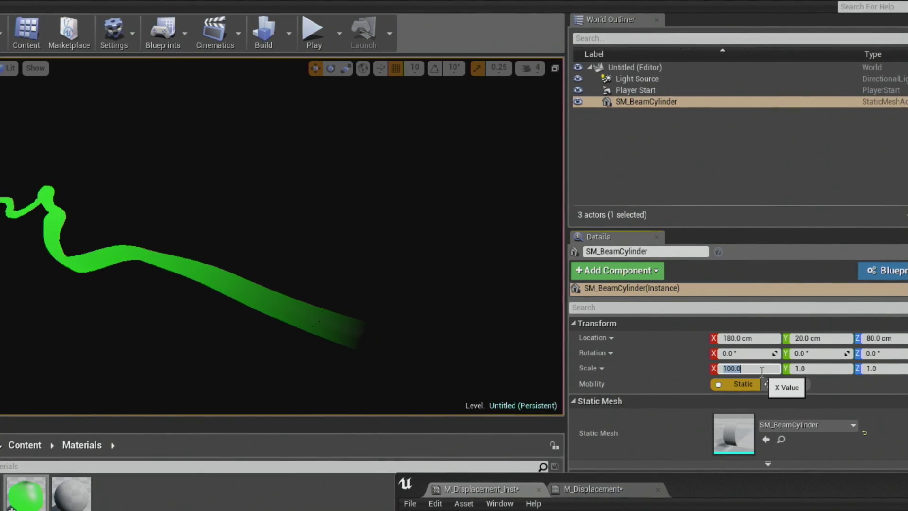
pyautogui.write('1')
pyautogui.press('Return')
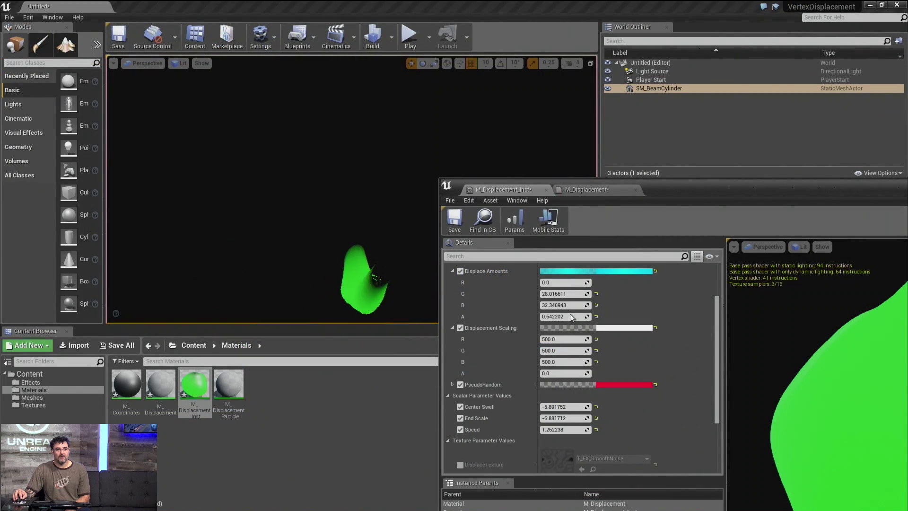
# Step: Move the material instance editor clear of the actor's transform values and set the beam cylinder's X scale to 100
pyautogui.click(566, 304)
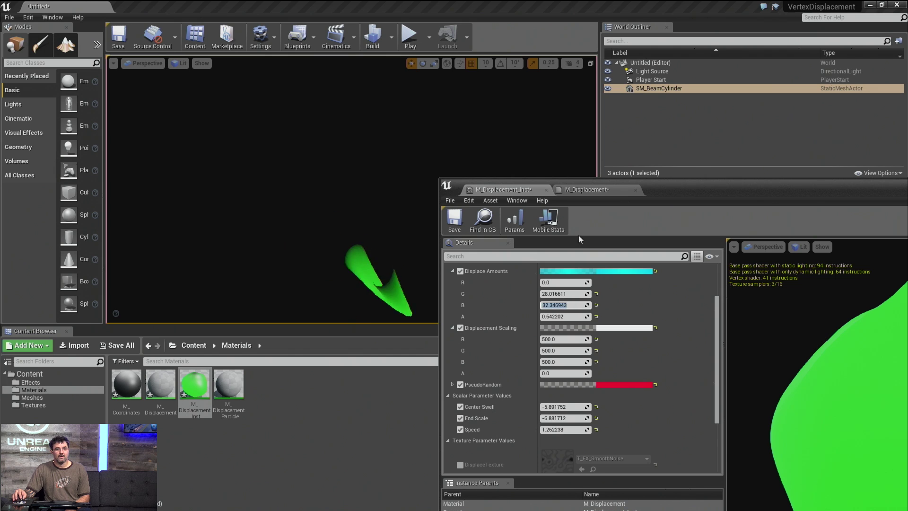
pyautogui.moveTo(652, 186); pyautogui.dragTo(686, 335)
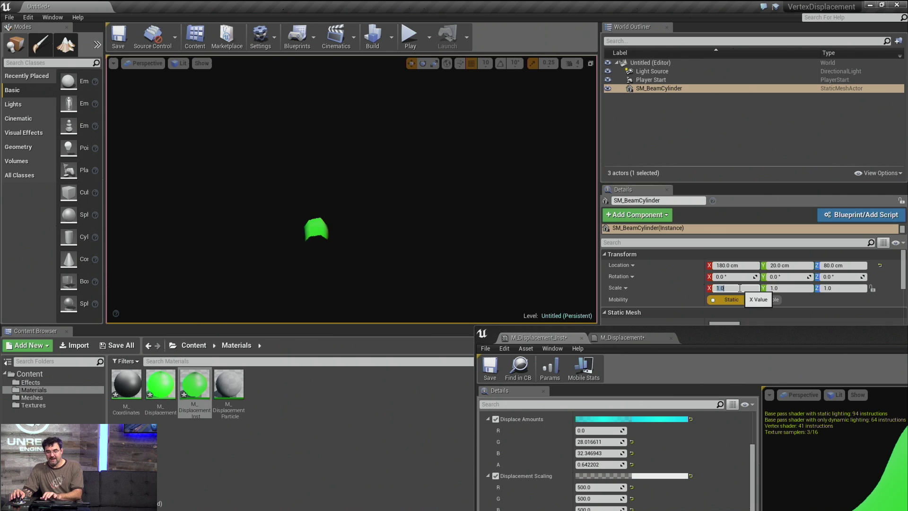
pyautogui.press('Return')
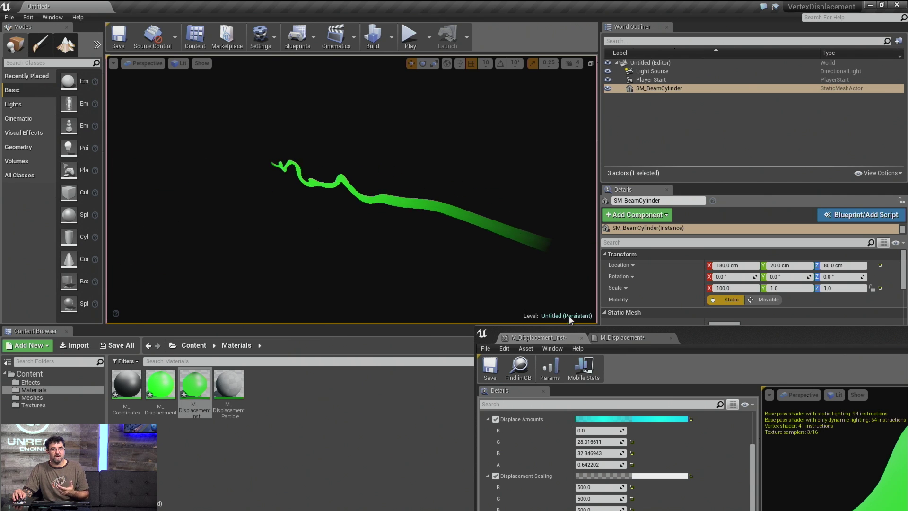
# Step: Show the contents of the Meshes folder and move the material instance editor clear of the level view and actor details
pyautogui.moveTo(765, 339); pyautogui.dragTo(658, 256)
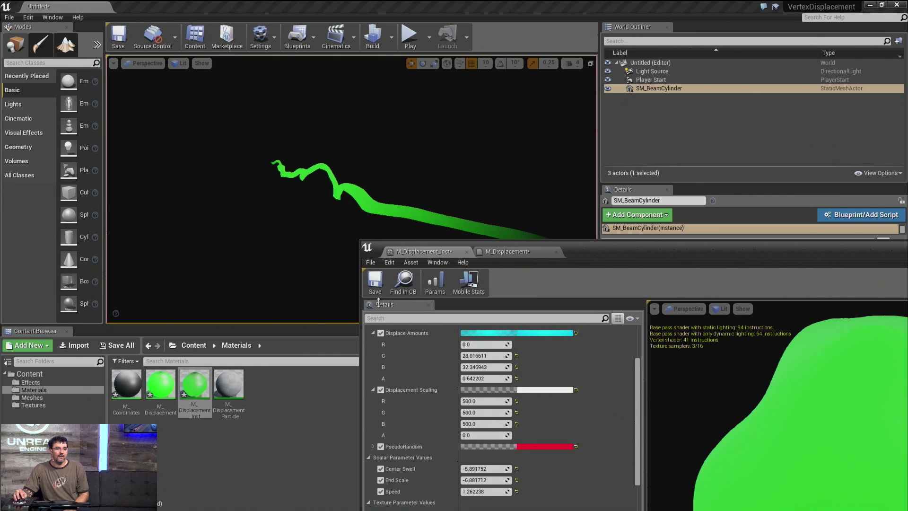
pyautogui.click(32, 397)
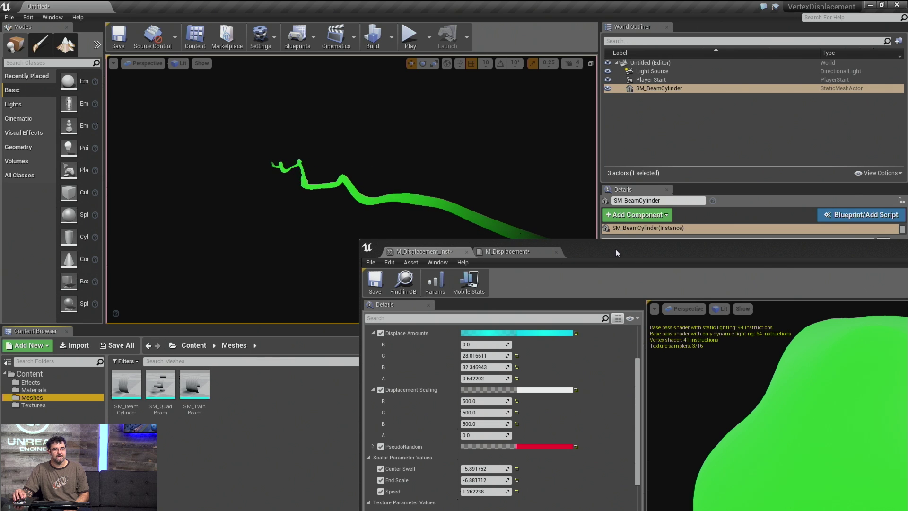
pyautogui.moveTo(619, 250); pyautogui.dragTo(735, 405)
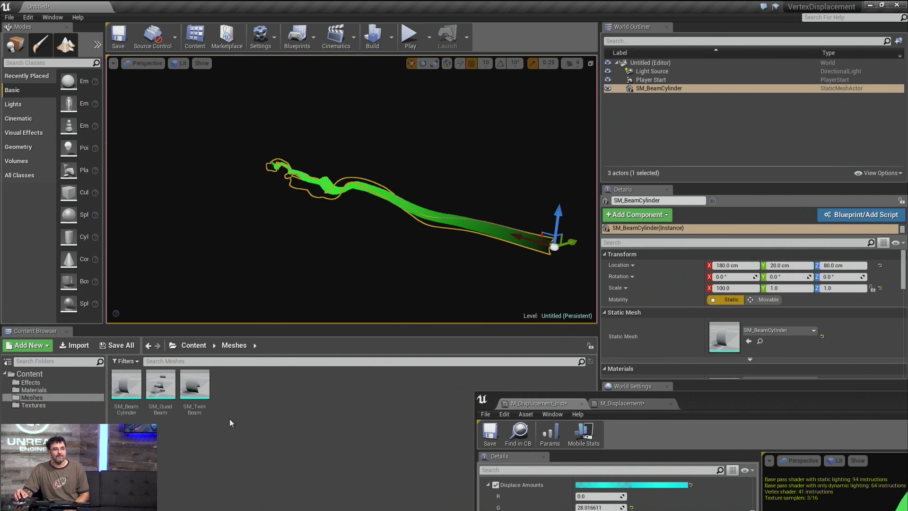
# Step: Replace the static mesh of the SM_BeamCylinder actor with SM_TwinBeam
pyautogui.click(195, 391)
pyautogui.moveTo(195, 391); pyautogui.dragTo(723, 338)
pyautogui.keyDown('alt'); pyautogui.moveTo(454, 246); pyautogui.dragTo(373, 256); pyautogui.keyUp('alt')
pyautogui.moveTo(374, 255); pyautogui.dragTo(395, 272, button='right')
# Step: Open the SM_TwinBeam mesh and highlight its Element 0 and Element 1 material sections one after the other
pyautogui.doubleClick(194, 388)
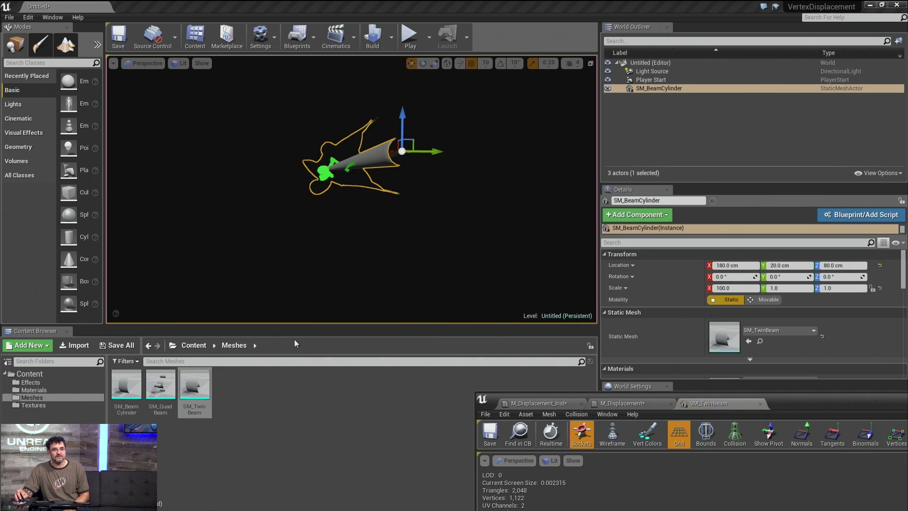
pyautogui.moveTo(780, 406); pyautogui.dragTo(414, 77)
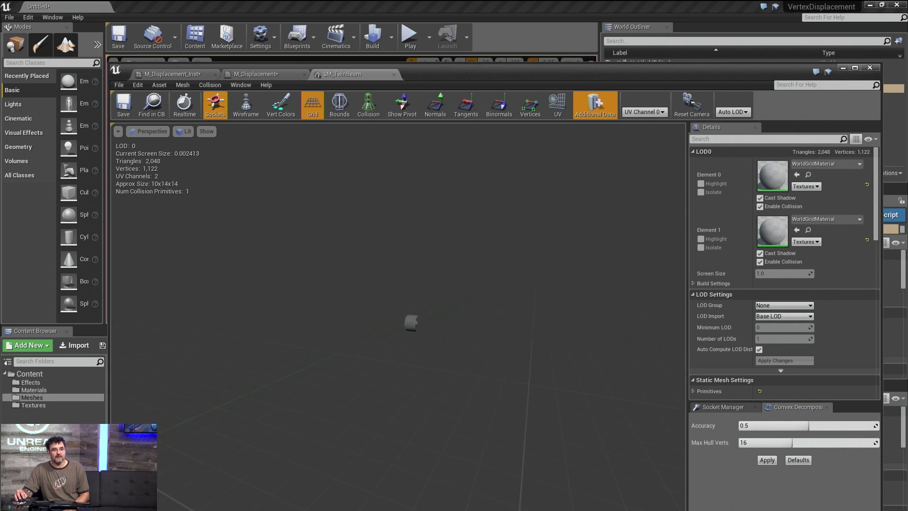
pyautogui.moveTo(504, 284)
pyautogui.mouseDown(button='right')
pyautogui.moveTo(543, 288)
pyautogui.moveTo(504, 283)
pyautogui.mouseUp(button='right')
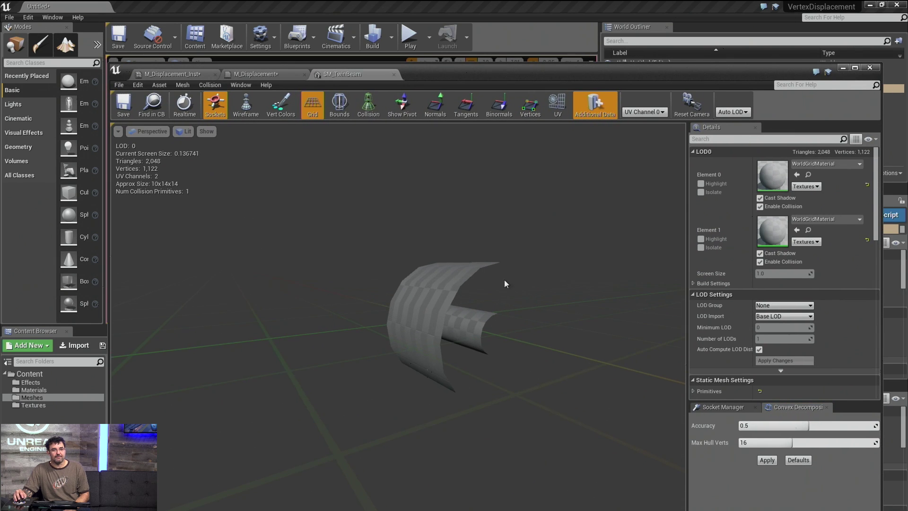
pyautogui.click(701, 184)
pyautogui.click(701, 183)
pyautogui.click(702, 237)
pyautogui.click(702, 237)
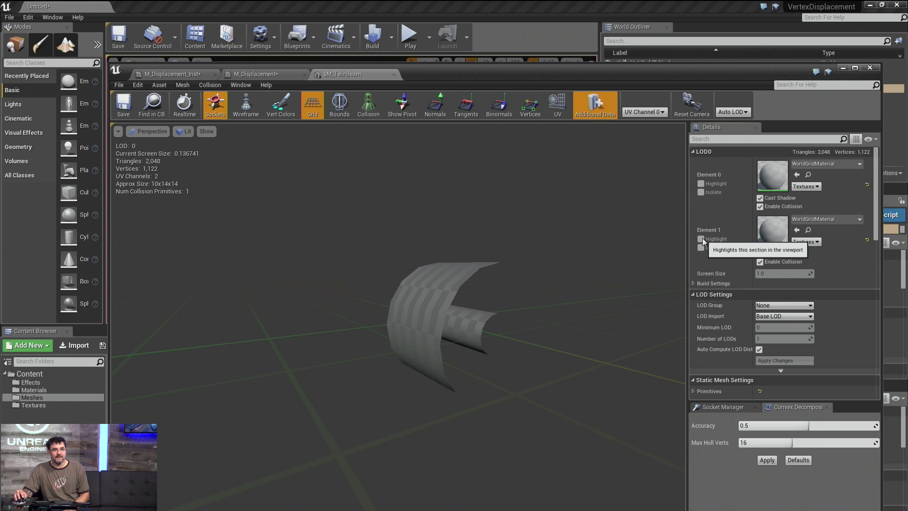
# Step: Duplicate the M_Displacement_Inst material instance as M_SecondBeam and open the copy for editing
pyautogui.click(246, 73)
pyautogui.moveTo(453, 73); pyautogui.dragTo(804, 117)
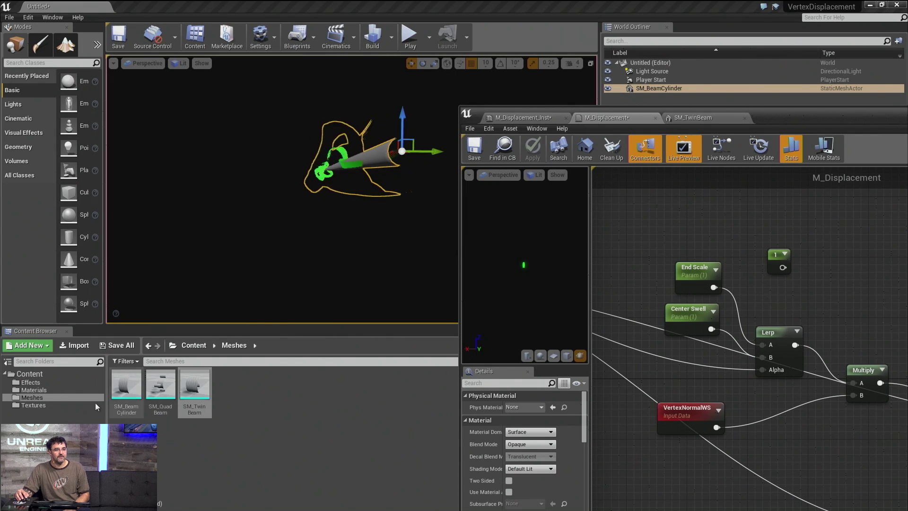
pyautogui.click(65, 398)
pyautogui.click(63, 390)
pyautogui.rightClick(196, 385)
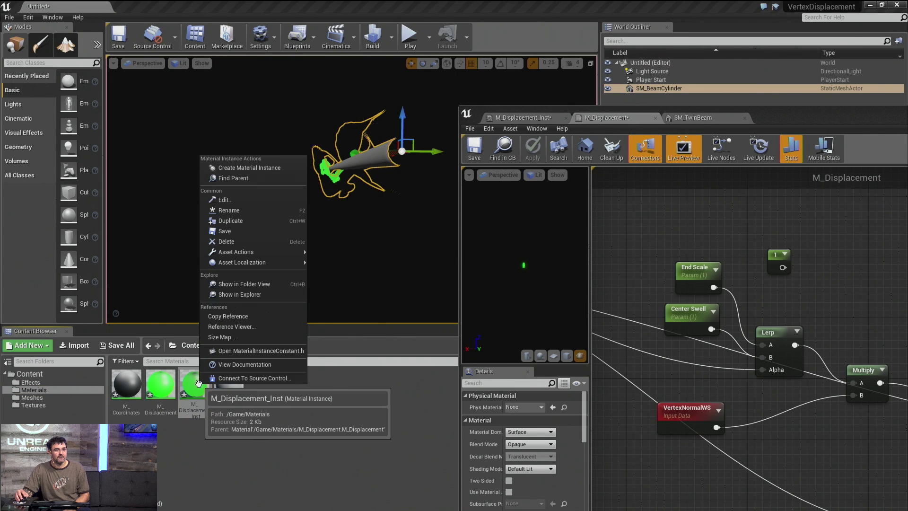
pyautogui.click(240, 220)
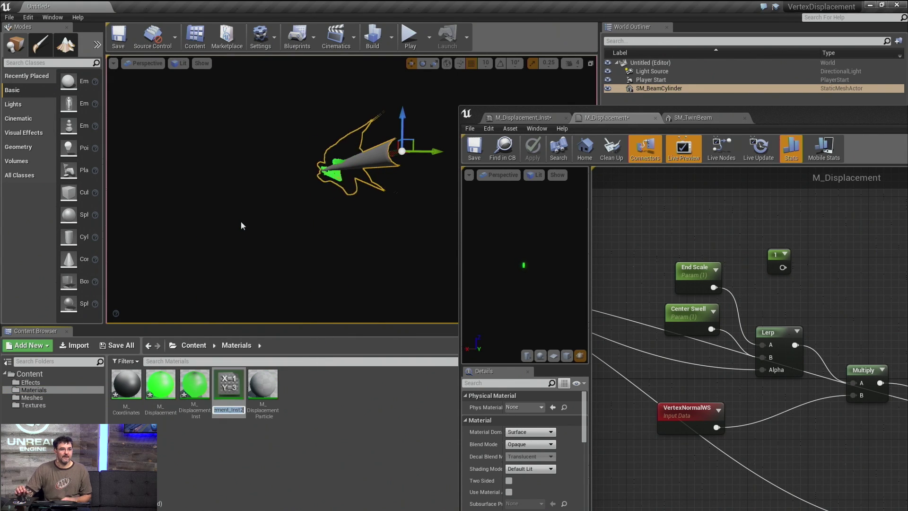
pyautogui.write('M_')
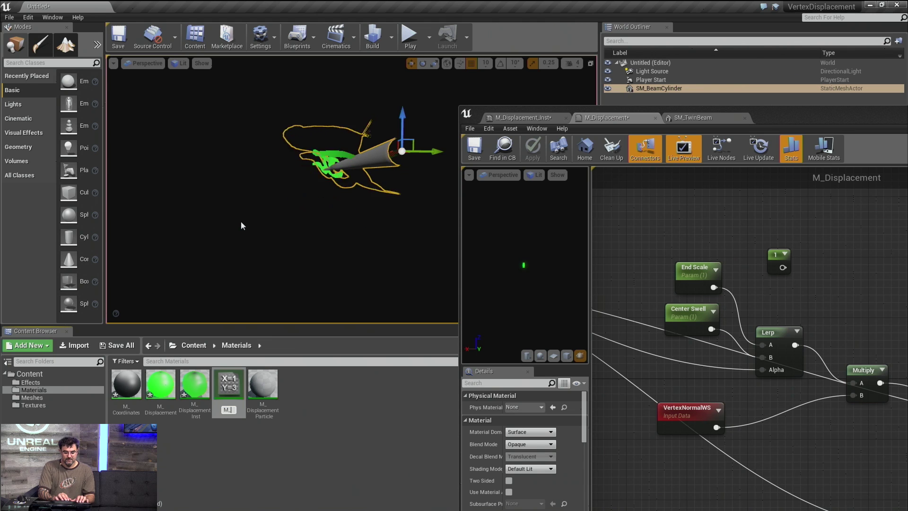
pyautogui.write('SecondBeam')
pyautogui.press('Return')
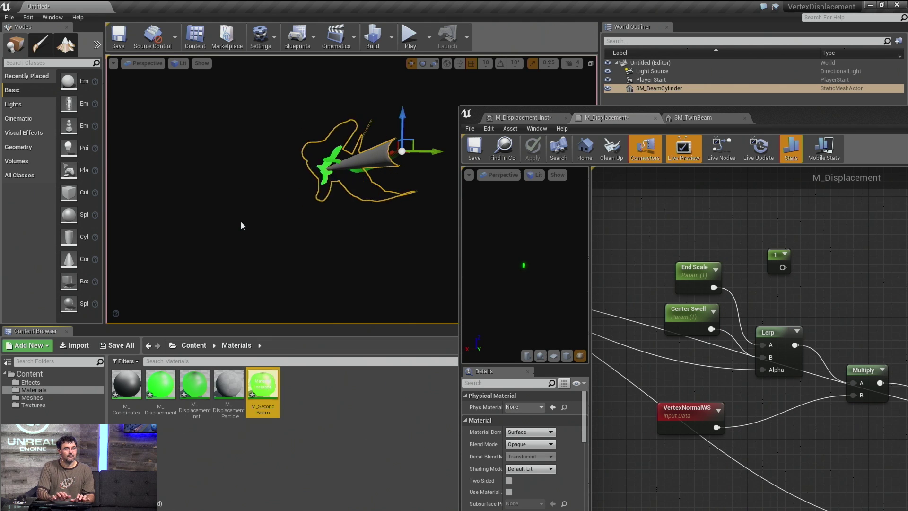
pyautogui.press('Return')
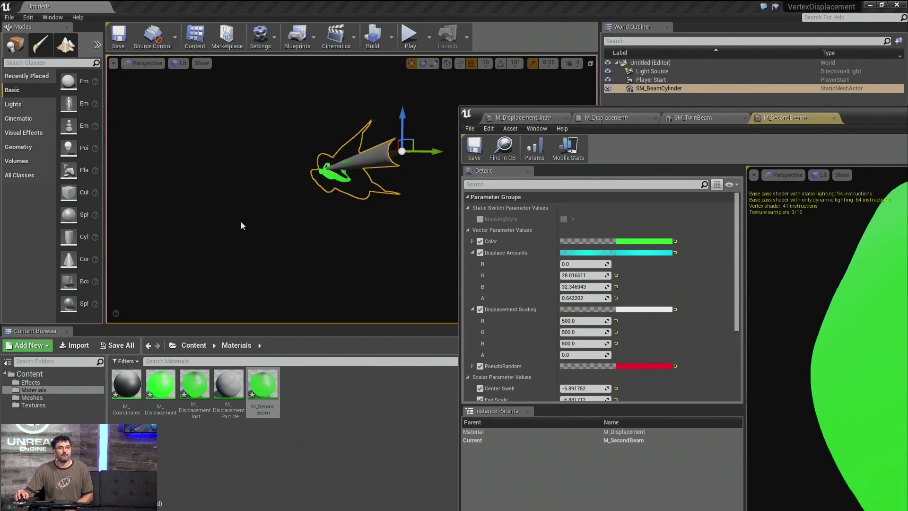
# Step: Pick a fully saturated red with hue 350 for the Color parameter of M_SecondBeam
pyautogui.click(617, 241)
pyautogui.moveTo(677, 302); pyautogui.dragTo(731, 330)
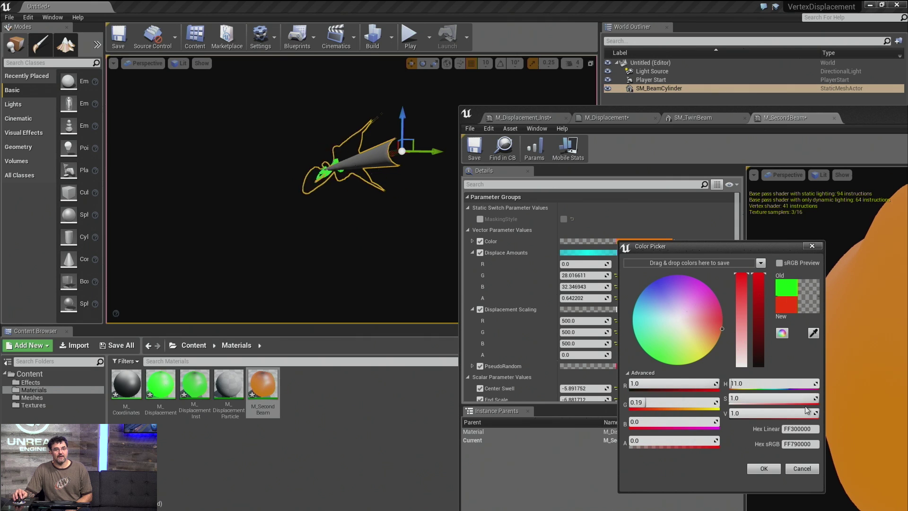
pyautogui.moveTo(722, 329); pyautogui.dragTo(742, 319)
pyautogui.click(737, 318)
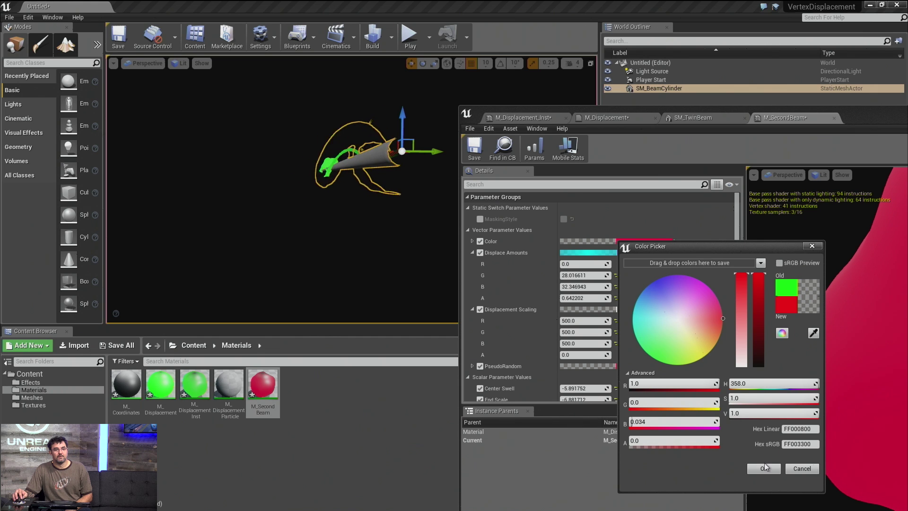
pyautogui.click(763, 467)
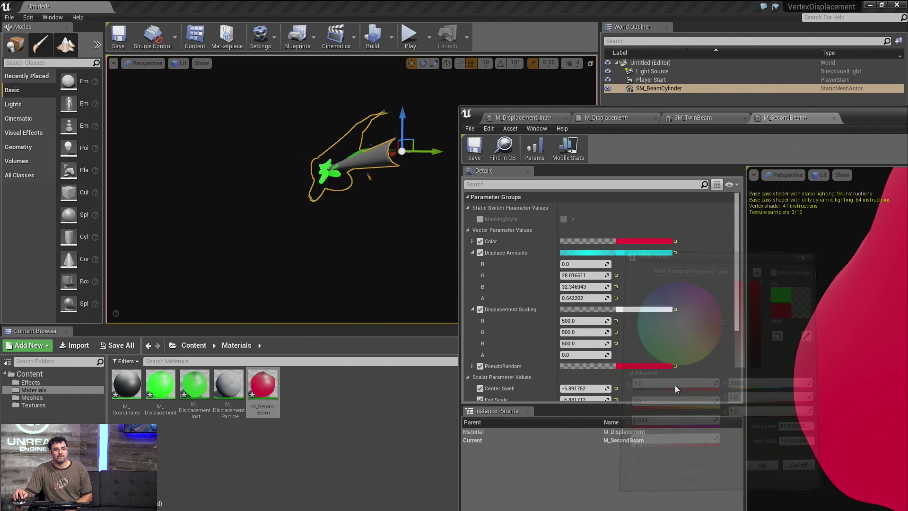
# Step: Set the Color channels of M_SecondBeam to R 15, G 0.01 and B 0.01 for a glowing red
pyautogui.click(472, 241)
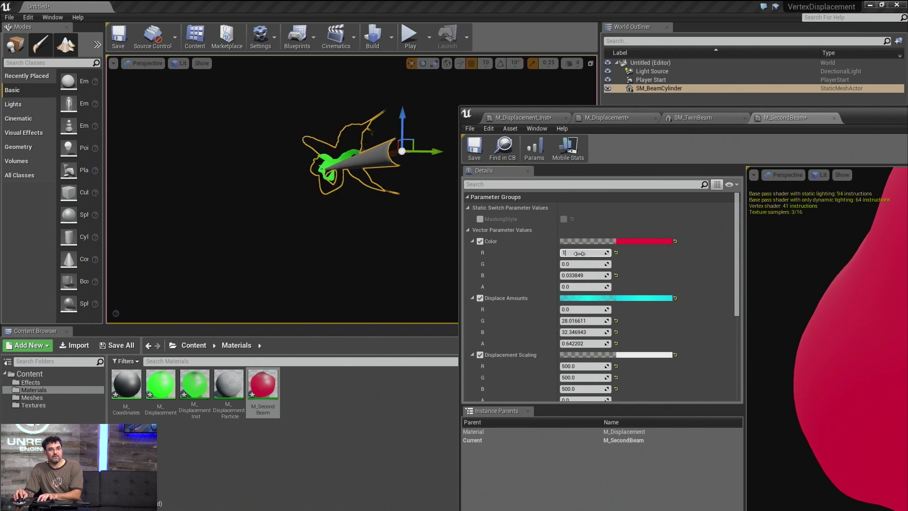
pyautogui.write('15')
pyautogui.press('Return')
pyautogui.click(583, 275)
pyautogui.write('.01')
pyautogui.press('Return')
pyautogui.click(581, 263)
pyautogui.write('.0')
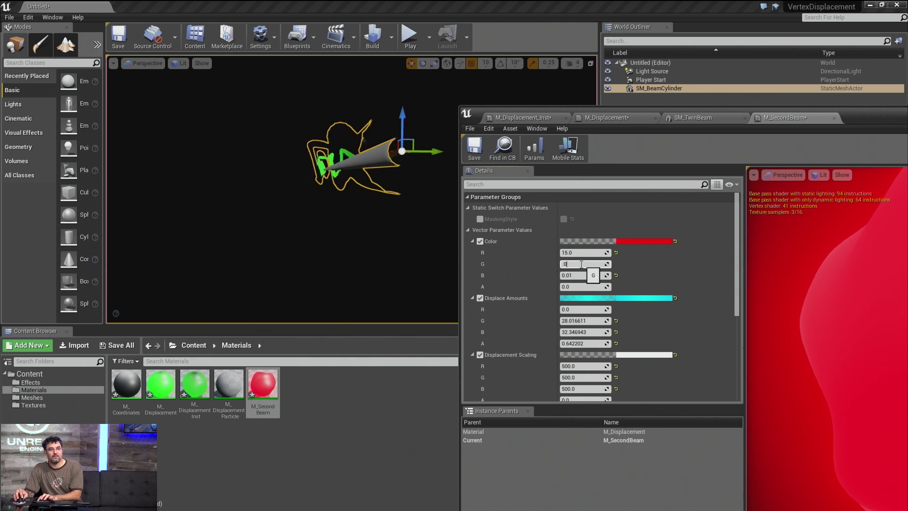
pyautogui.write('1')
pyautogui.press('Return')
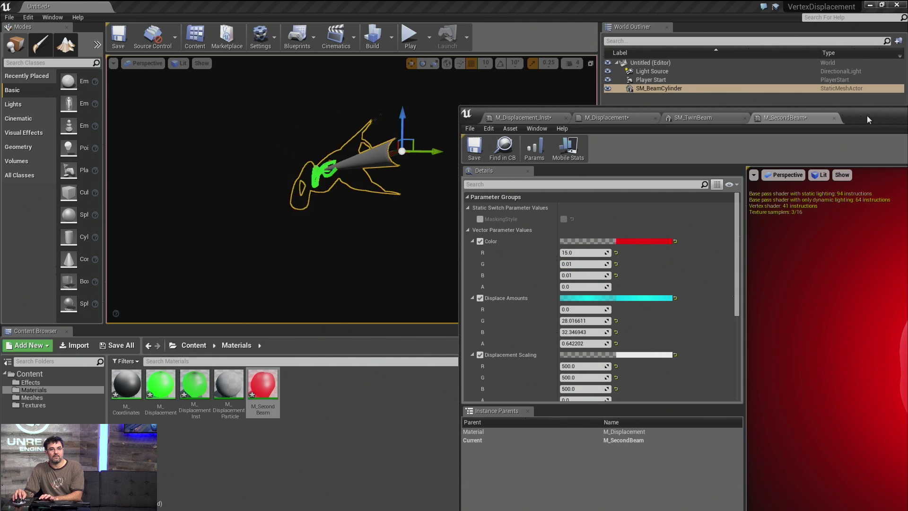
# Step: Change M_SecondBeam's PseudoRandom channels to about R -1.73, G -1.66 and B 3.09
pyautogui.moveTo(866, 116); pyautogui.dragTo(539, 98)
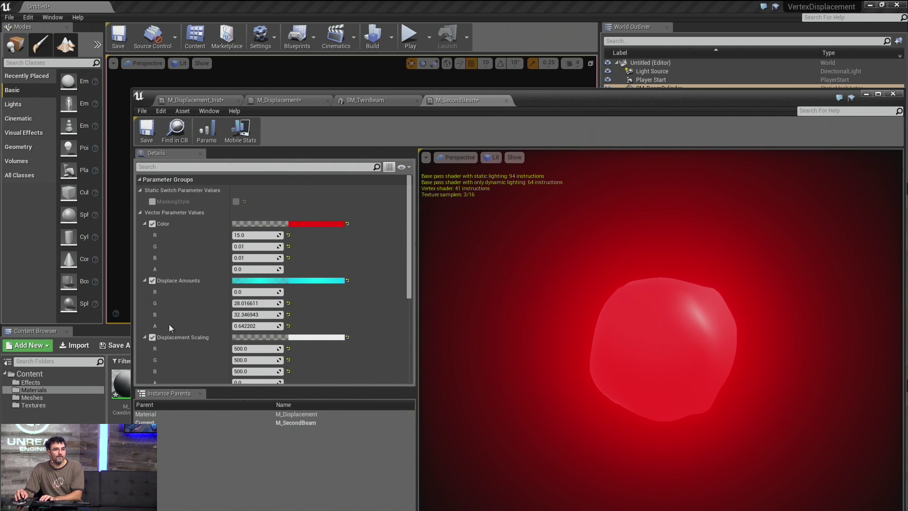
pyautogui.click(139, 213)
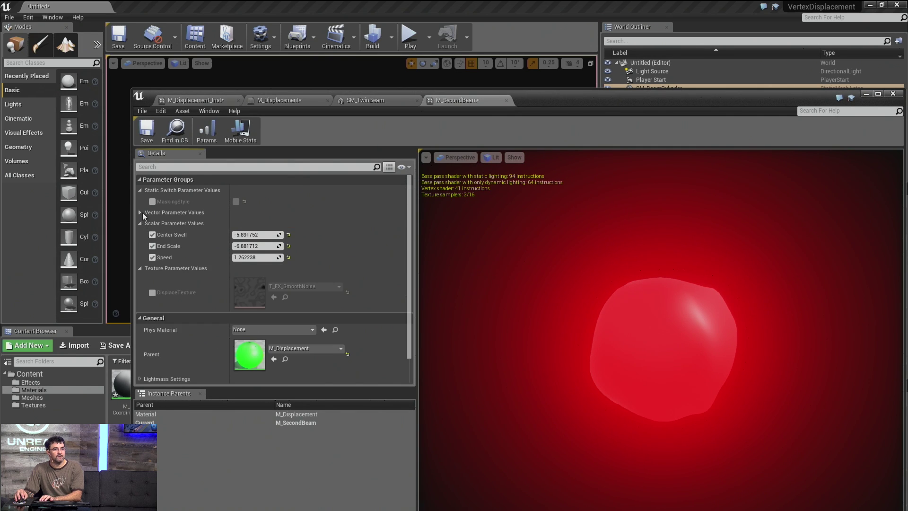
pyautogui.click(140, 212)
pyautogui.click(145, 225)
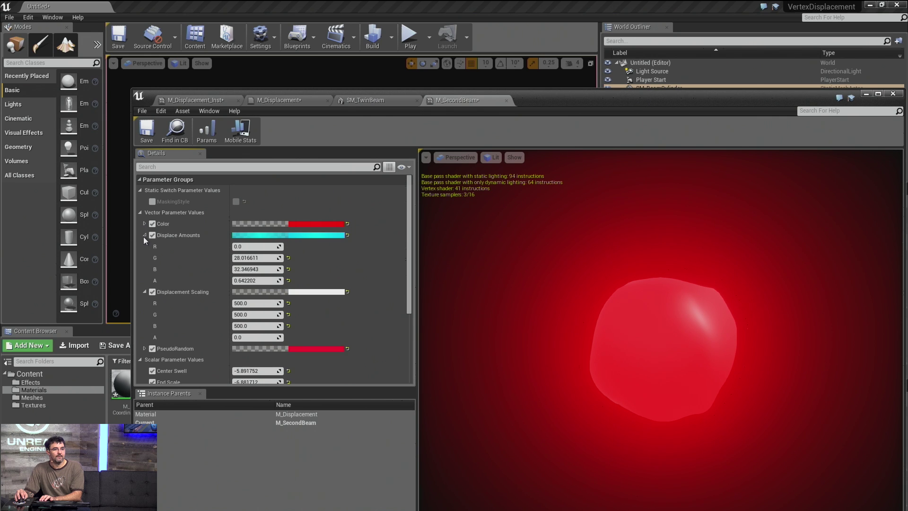
pyautogui.click(143, 236)
pyautogui.click(144, 247)
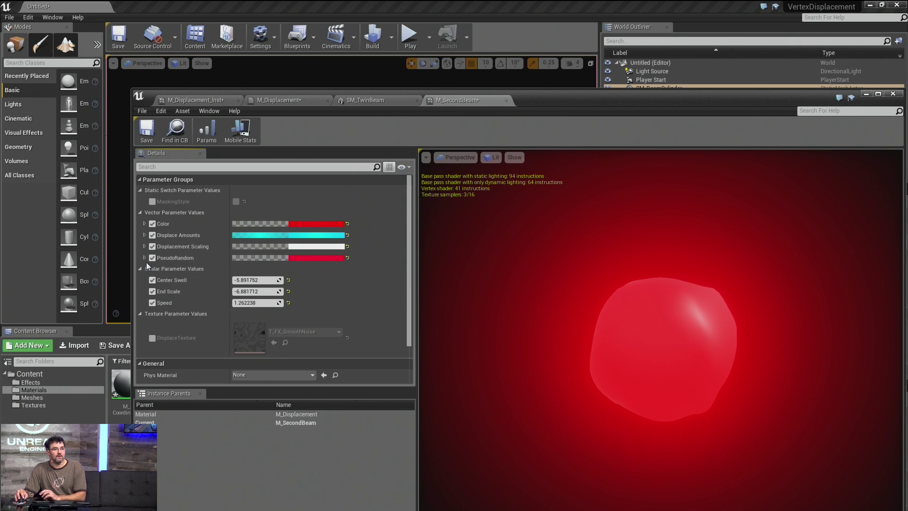
pyautogui.click(145, 258)
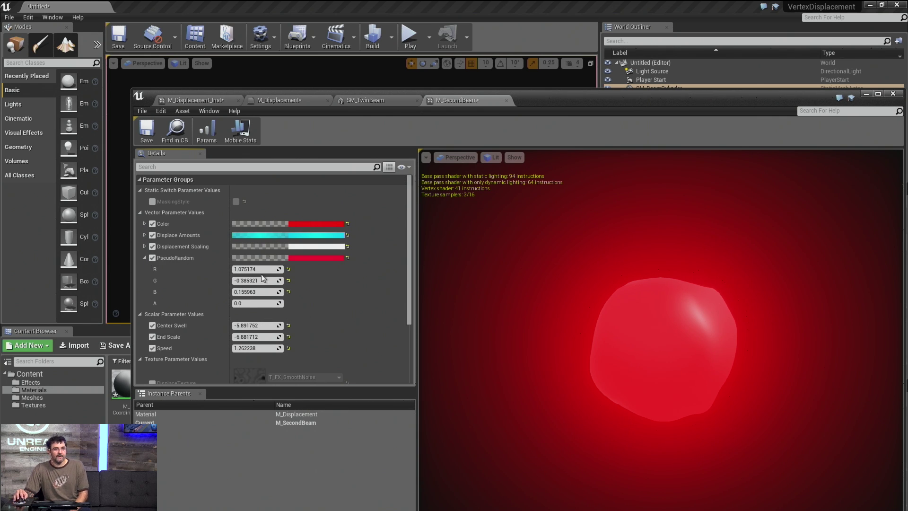
pyautogui.moveTo(270, 269); pyautogui.dragTo(264, 292)
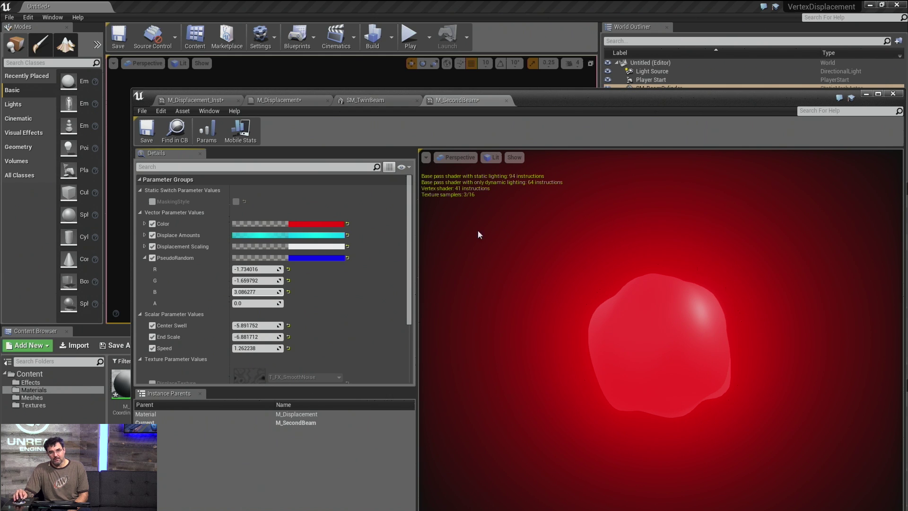
# Step: Assign M_SecondBeam to material Element 1 of the beam actor and deselect the actor
pyautogui.moveTo(528, 101); pyautogui.dragTo(420, 245)
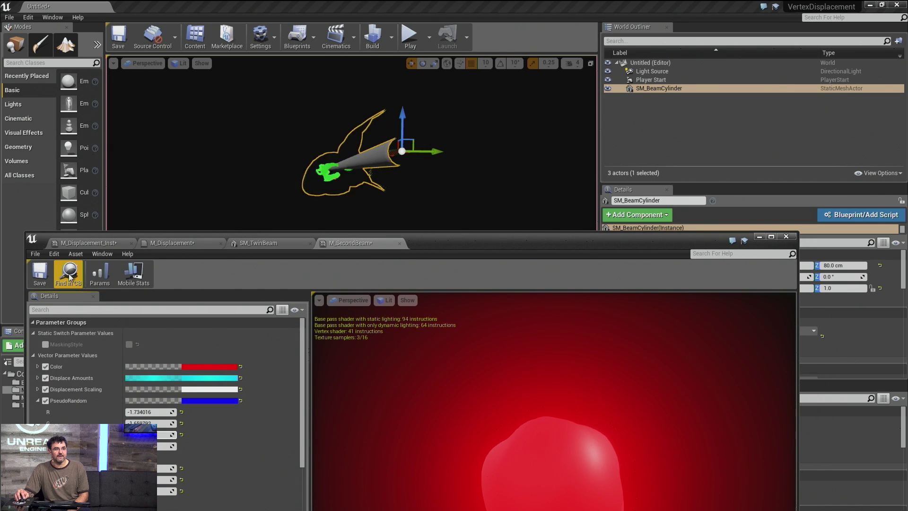
pyautogui.moveTo(447, 243); pyautogui.dragTo(406, 453)
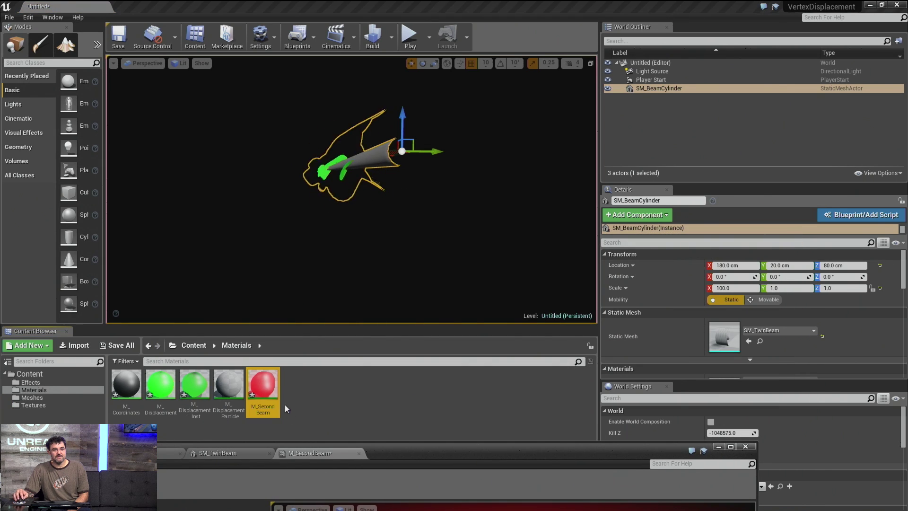
pyautogui.scroll(-3, 704, 331)
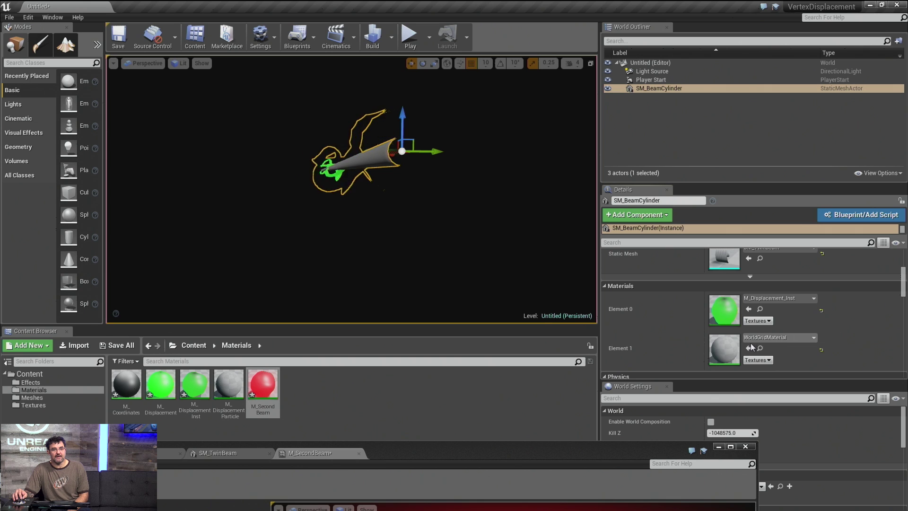
pyautogui.click(749, 348)
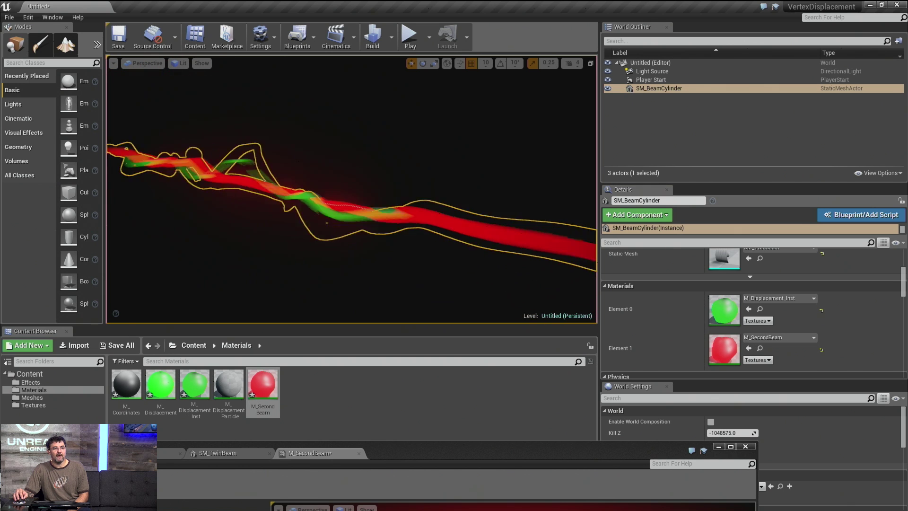
pyautogui.press('Escape')
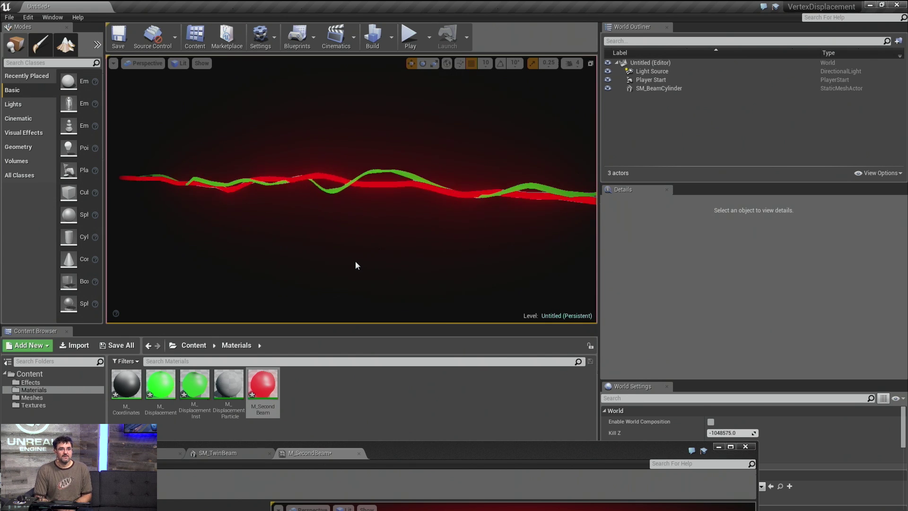
# Step: Adjust M_SecondBeam's Center Swell to about -3.61 and End Scale to about -3.11
pyautogui.moveTo(390, 440); pyautogui.dragTo(410, 232)
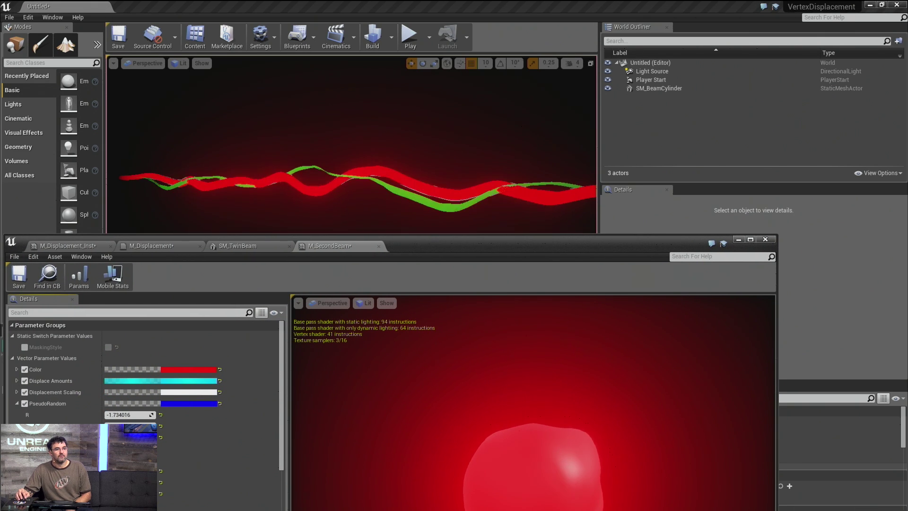
pyautogui.moveTo(120, 481); pyautogui.dragTo(137, 481)
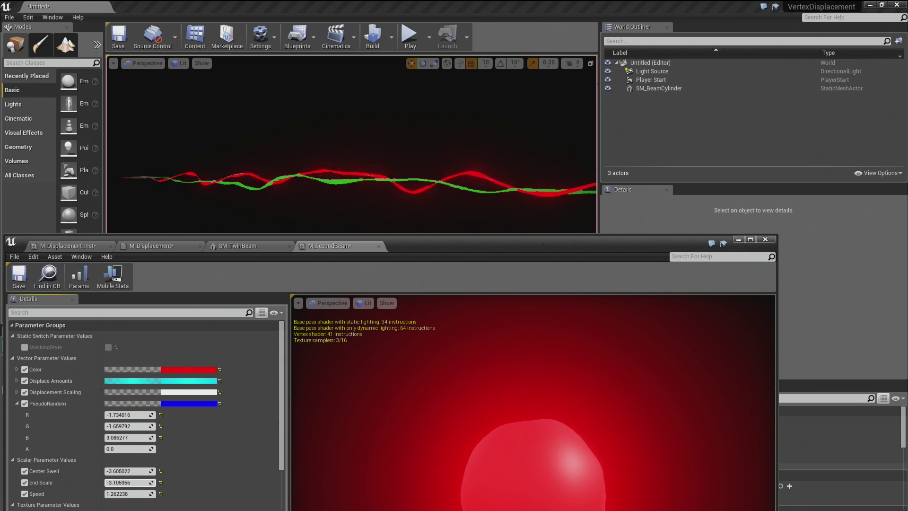
pyautogui.moveTo(486, 250); pyautogui.dragTo(673, 337)
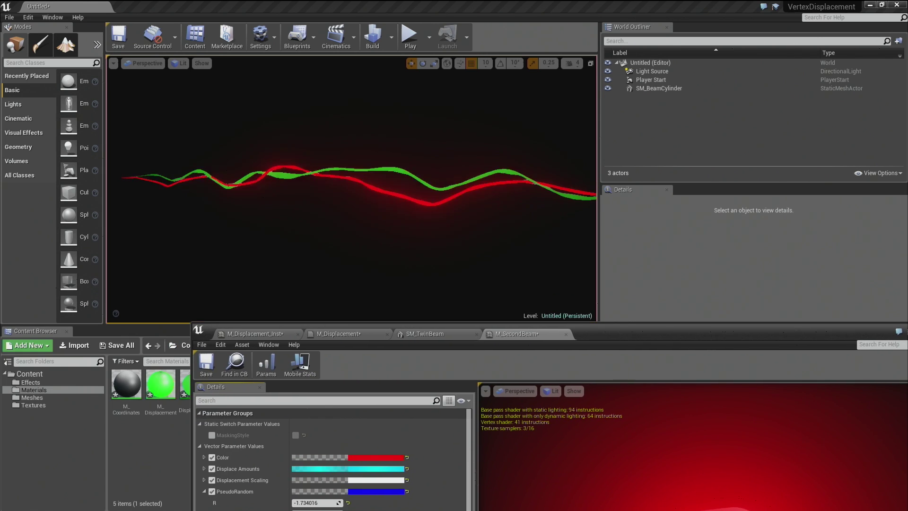
pyautogui.keyDown('alt'); pyautogui.moveTo(425, 198); pyautogui.dragTo(237, 208); pyautogui.keyUp('alt')
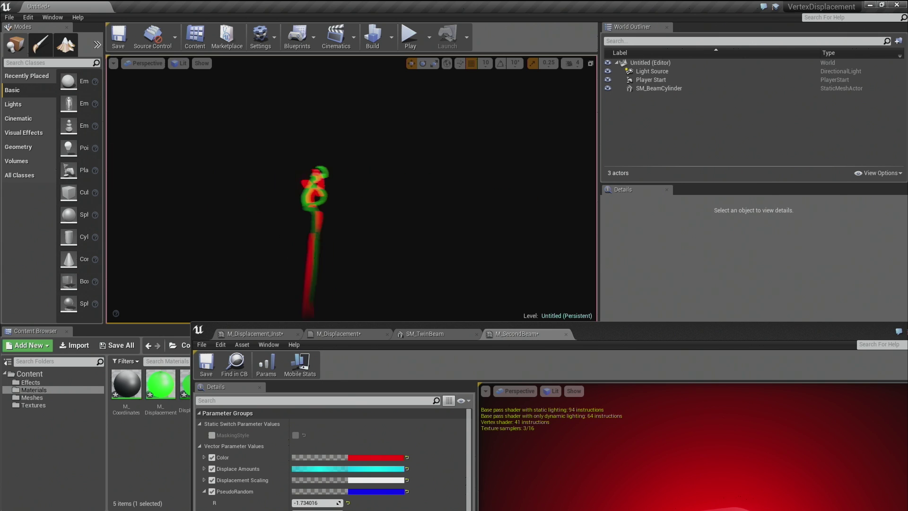
pyautogui.keyDown('alt'); pyautogui.moveTo(350, 208); pyautogui.dragTo(326, 213); pyautogui.keyUp('alt')
# Step: Set both Center Swell and End Scale to 0 in the M_Displacement_Inst material instance
pyautogui.click(335, 333)
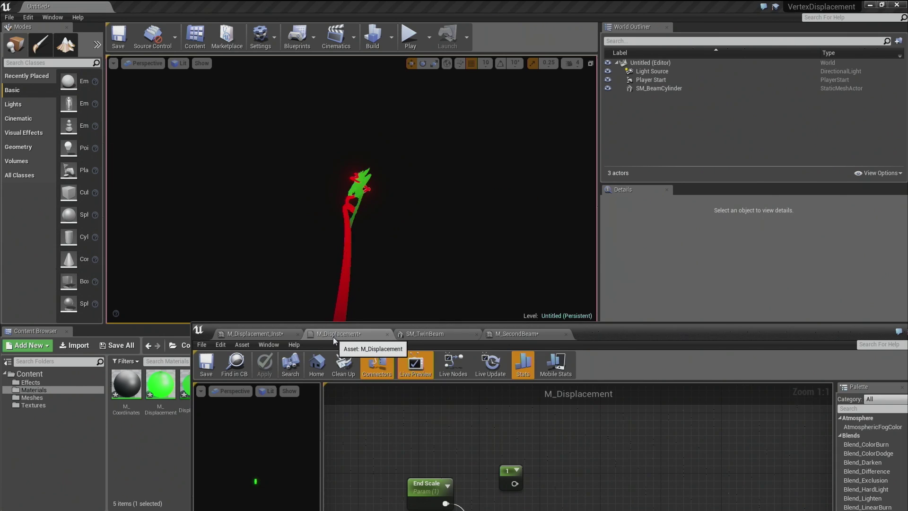
pyautogui.click(243, 335)
pyautogui.moveTo(614, 329); pyautogui.dragTo(630, 208)
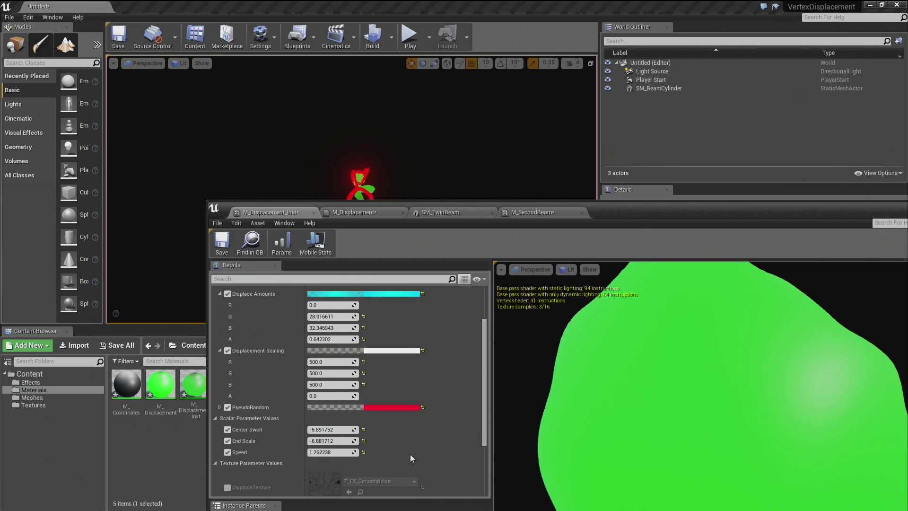
pyautogui.write('0')
pyautogui.press('Tab')
pyautogui.write('0')
pyautogui.press('Return')
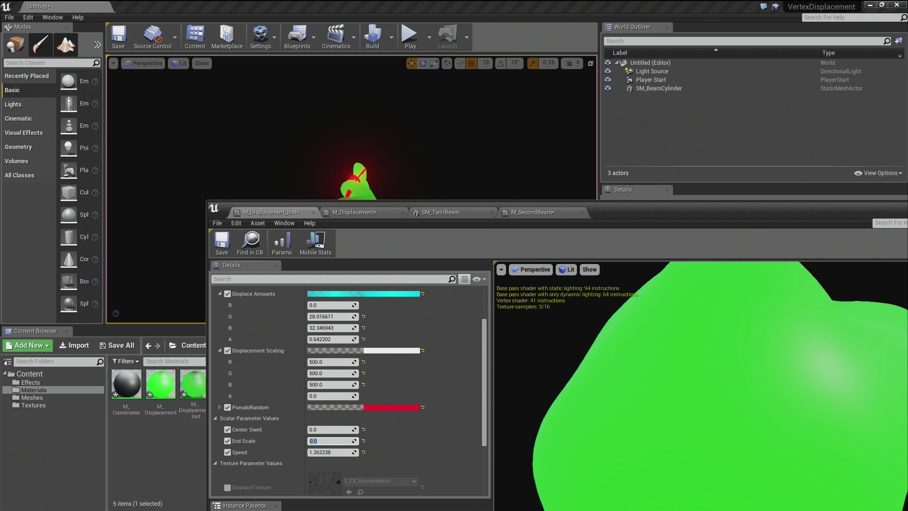
pyautogui.moveTo(630, 207); pyautogui.dragTo(602, 374)
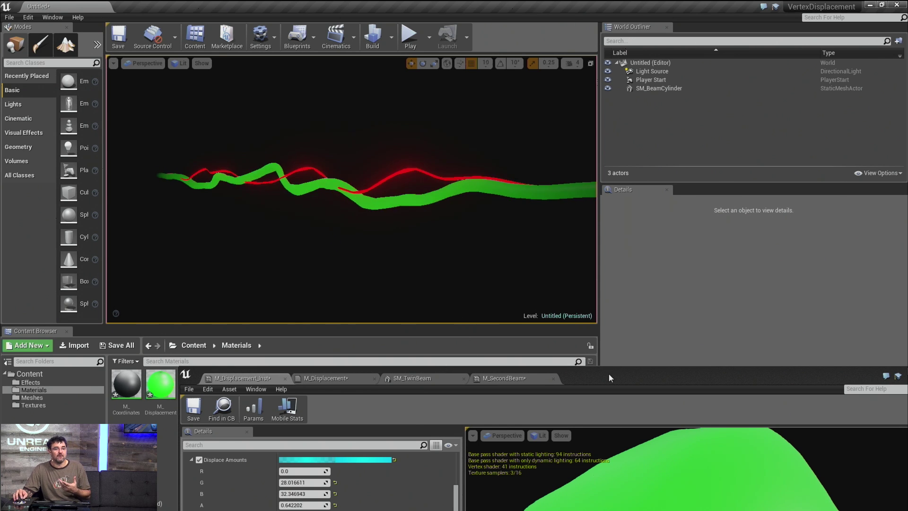
# Step: Replace the beam actor's static mesh with SM_QuadBeam from the Meshes folder
pyautogui.moveTo(609, 377); pyautogui.dragTo(471, 467)
pyautogui.click(46, 397)
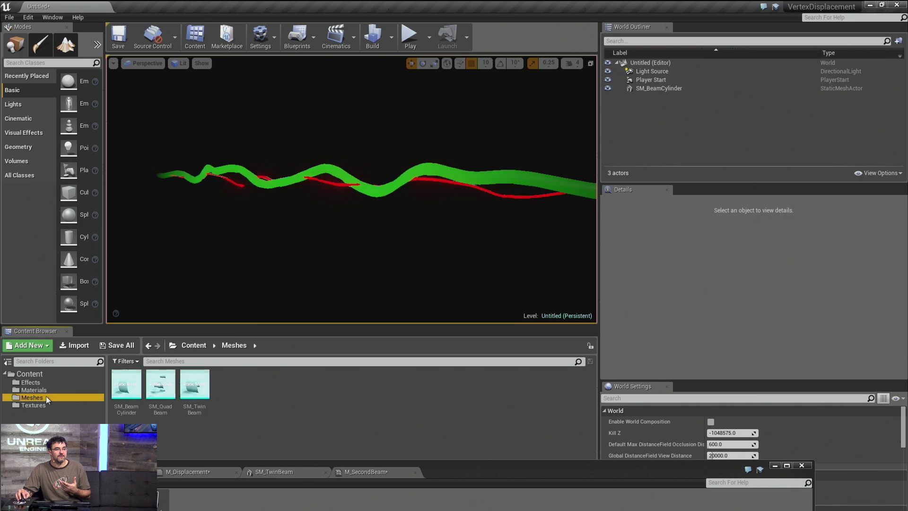
pyautogui.click(161, 385)
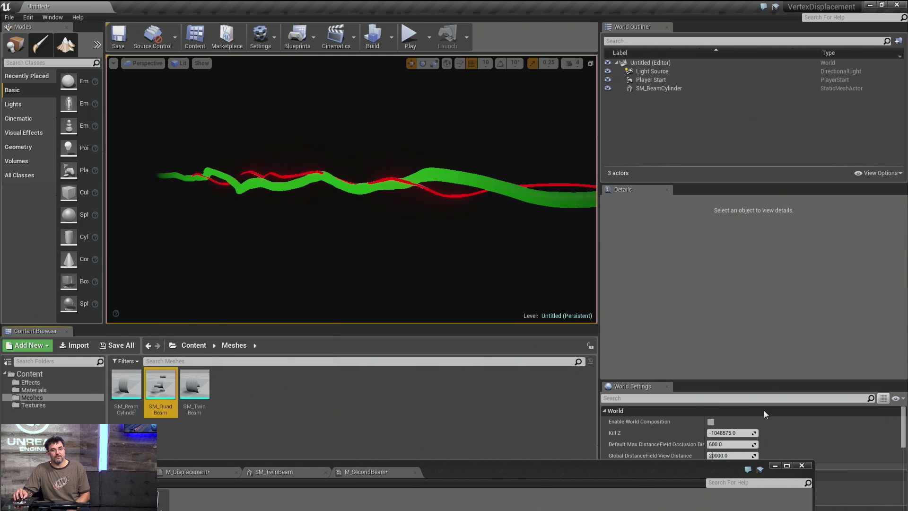
pyautogui.click(514, 193)
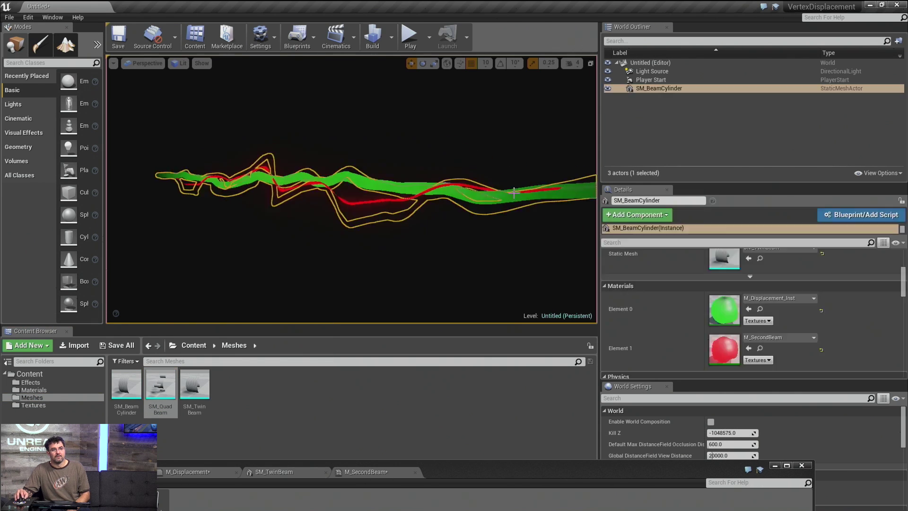
pyautogui.click(748, 259)
pyautogui.moveTo(352, 189); pyautogui.dragTo(321, 265, button='right')
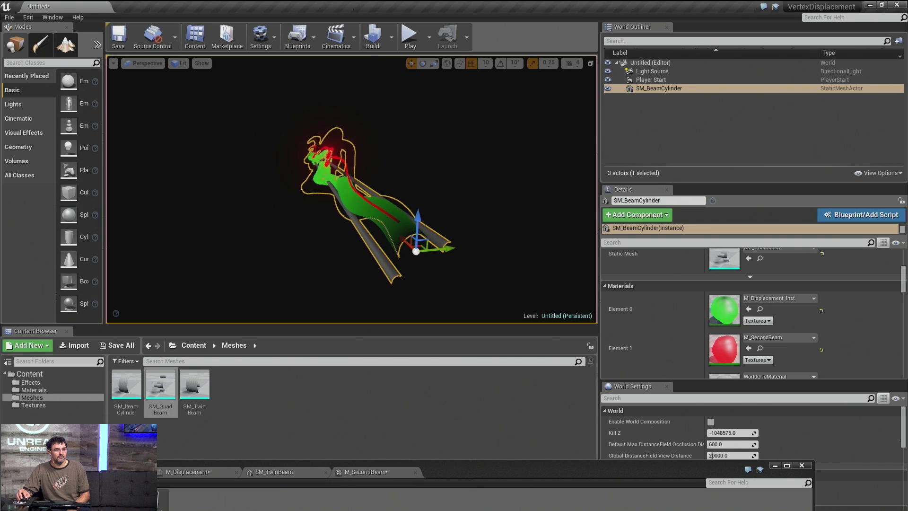
# Step: Duplicate the M_SecondBeam material instance twice in the Materials folder as M_SecondBeam2 and M_SecondBeam3
pyautogui.click(50, 390)
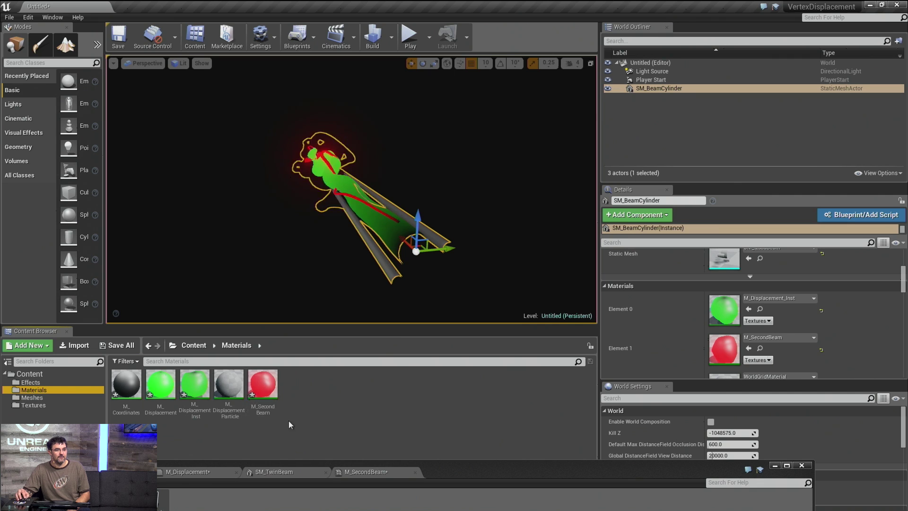
pyautogui.rightClick(195, 389)
pyautogui.click(263, 385)
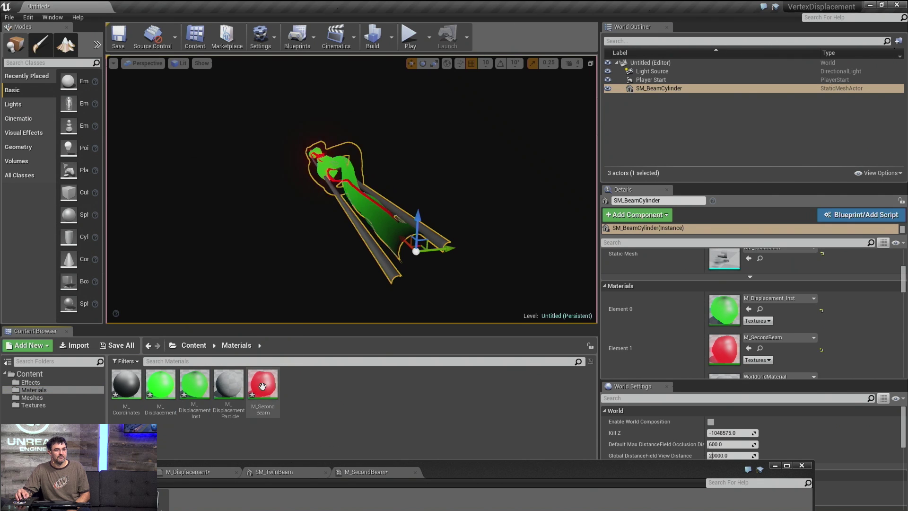
pyautogui.rightClick(263, 385)
pyautogui.click(291, 222)
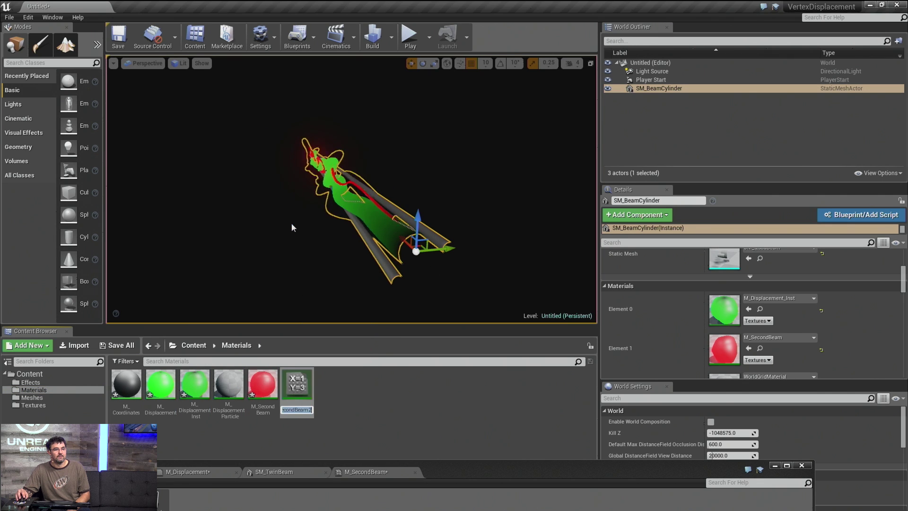
pyautogui.click(305, 401)
pyautogui.rightClick(304, 400)
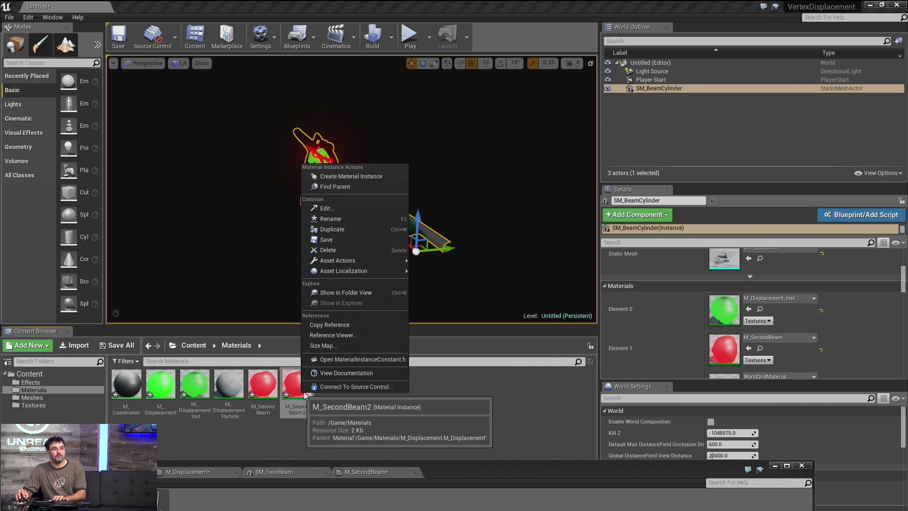
pyautogui.click(324, 239)
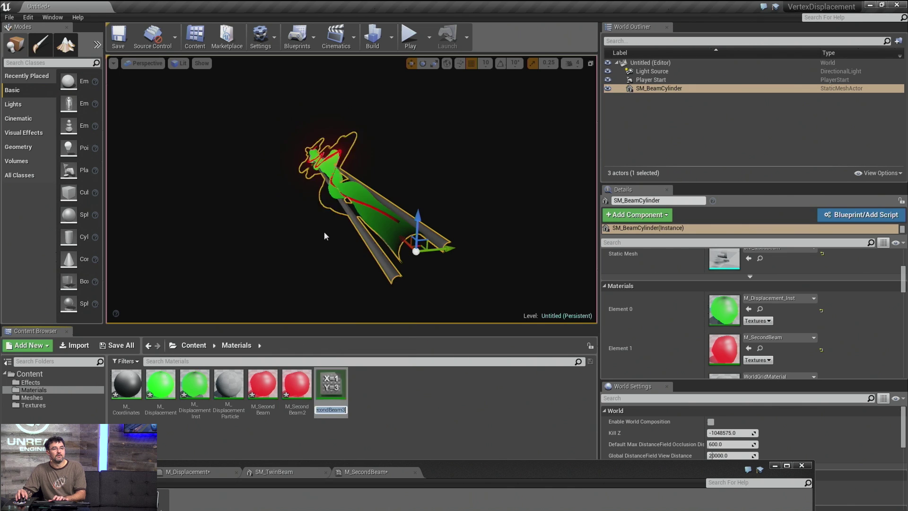
# Step: Give M_SecondBeam2 a blue Color (R 0, G 2.211, B 15) and PseudoRandom values of about R -0.70, G -1.04, B 5.71
pyautogui.doubleClick(299, 381)
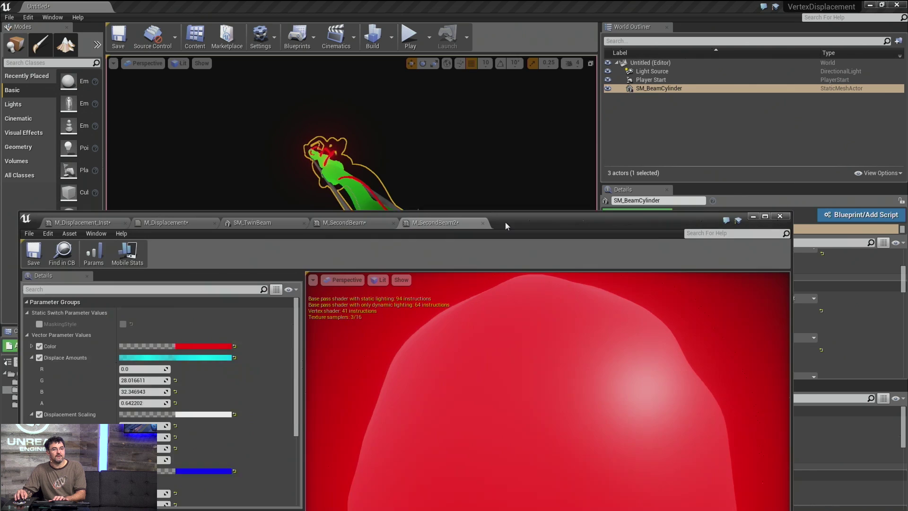
pyautogui.moveTo(505, 223); pyautogui.dragTo(504, 181)
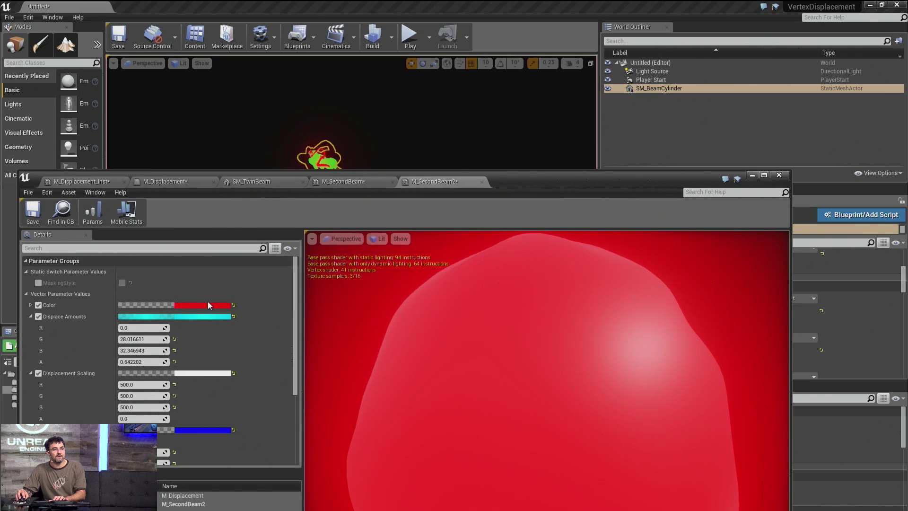
pyautogui.click(208, 306)
pyautogui.click(276, 293)
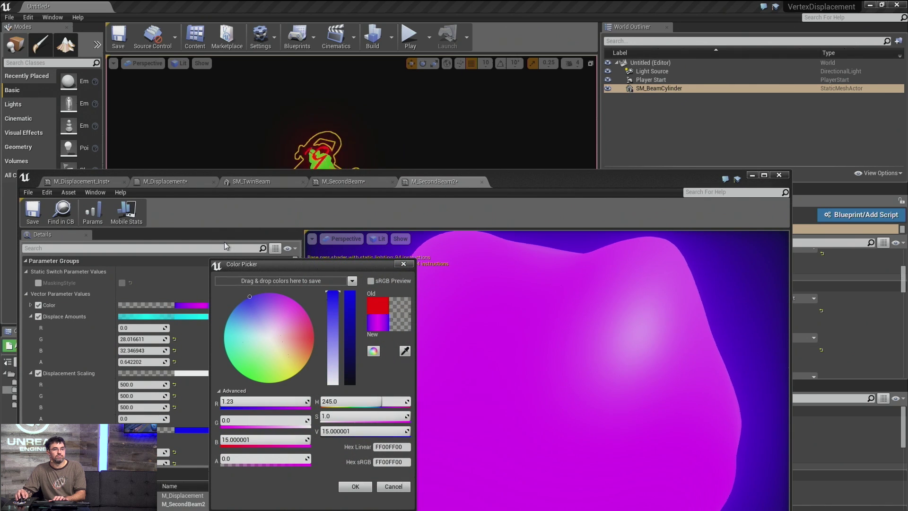
pyautogui.moveTo(254, 320); pyautogui.dragTo(228, 282)
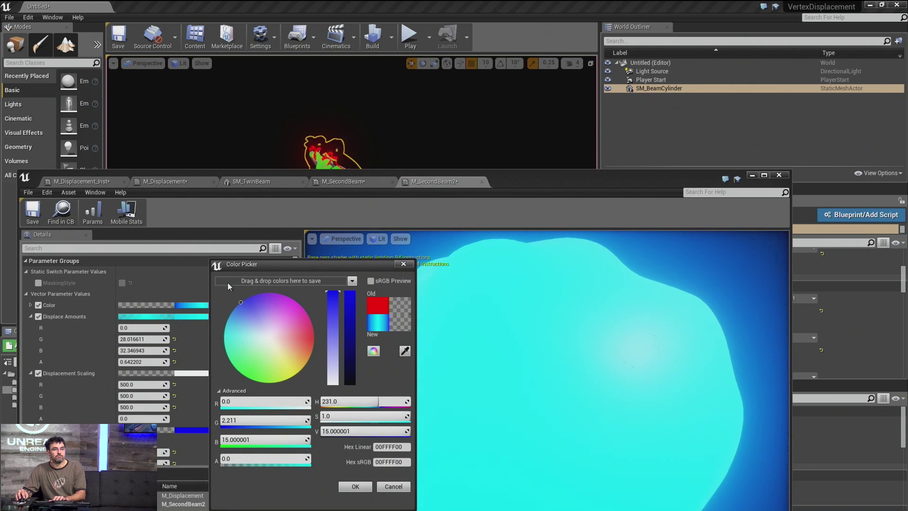
pyautogui.click(369, 488)
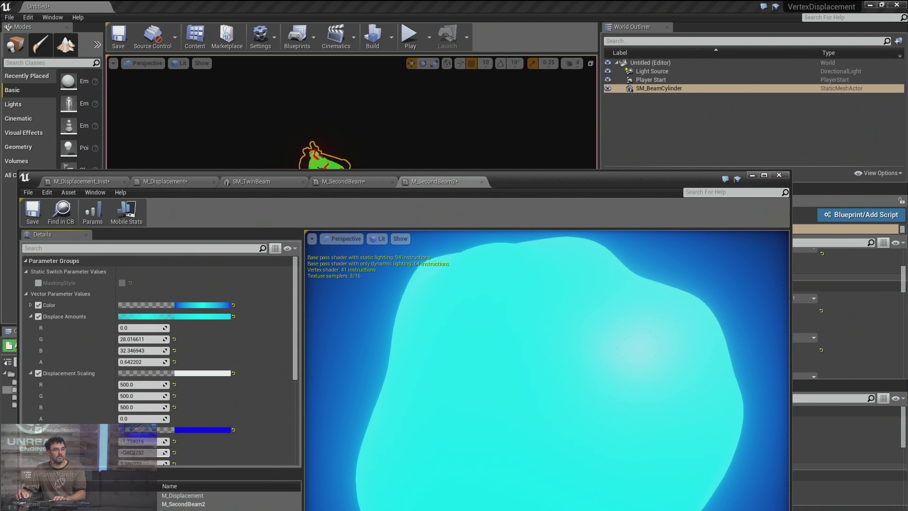
pyautogui.moveTo(154, 452); pyautogui.dragTo(170, 452)
# Step: Assign M_SecondBeam2 to material Element 2 of the beam actor and close the material instance editor
pyautogui.moveTo(520, 187); pyautogui.dragTo(0, 310)
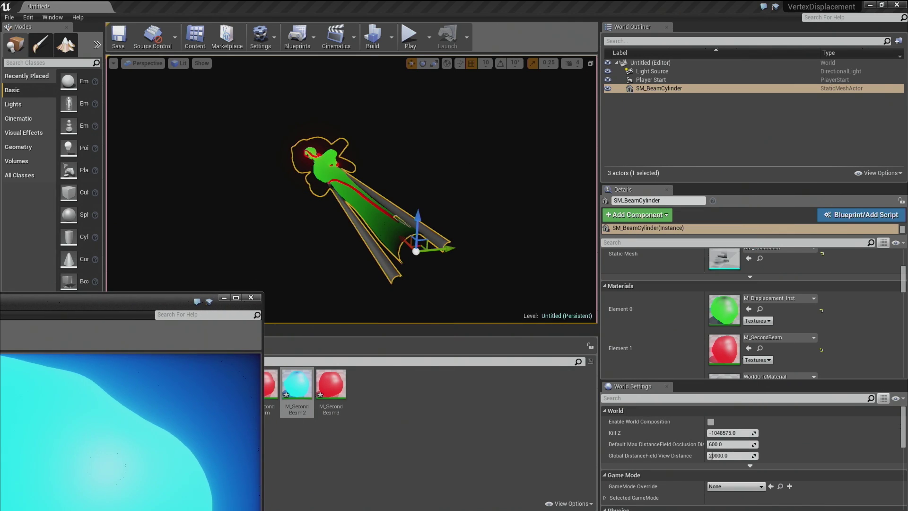
pyautogui.scroll(-3, 679, 331)
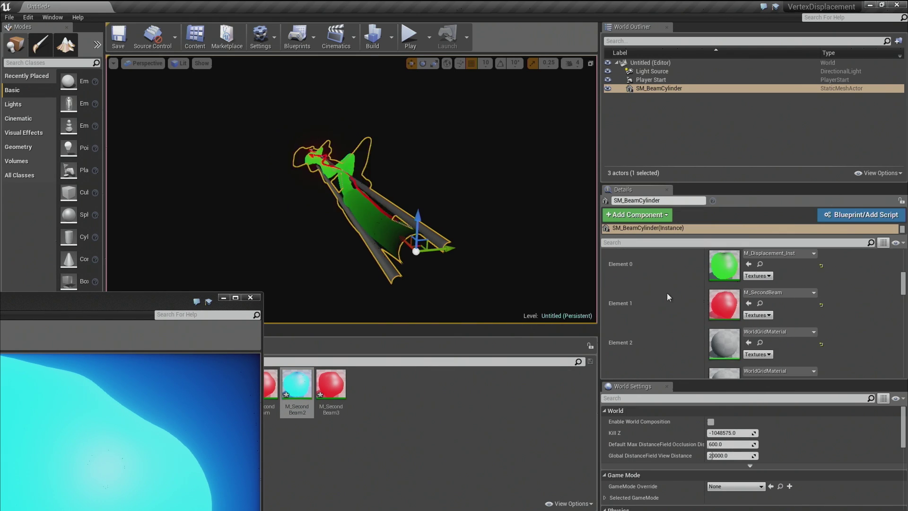
pyautogui.click(747, 343)
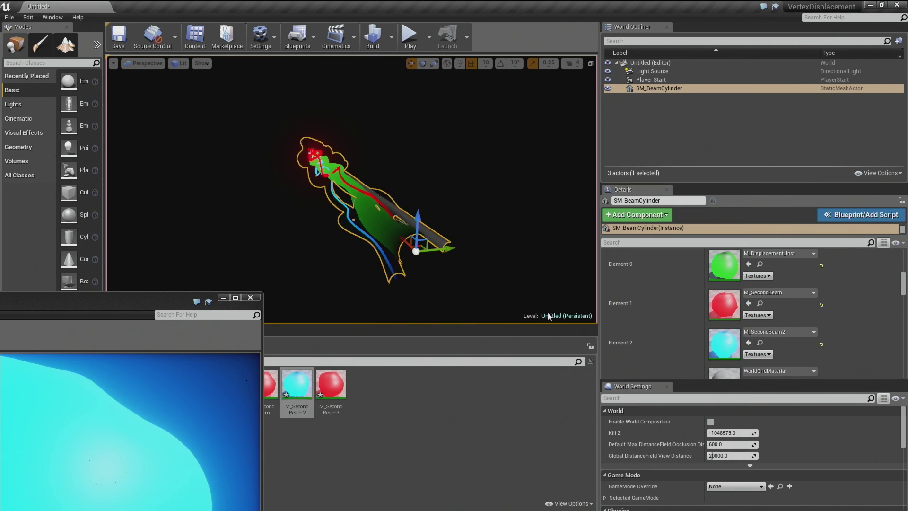
pyautogui.moveTo(24, 302); pyautogui.dragTo(300, 238)
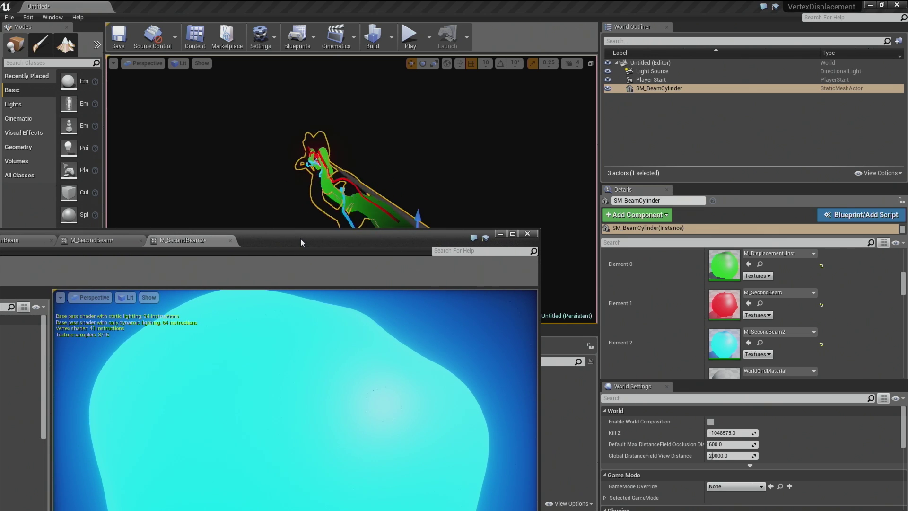
pyautogui.moveTo(271, 387); pyautogui.dragTo(272, 406, button='right')
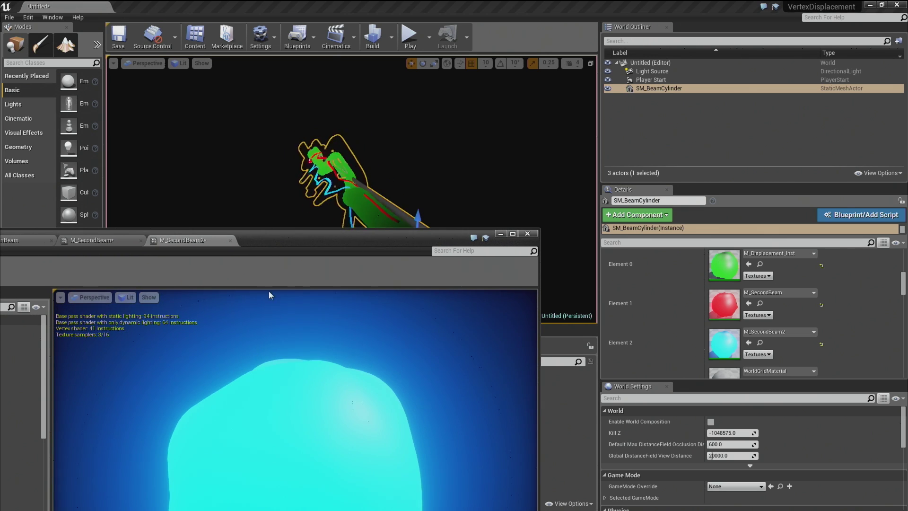
pyautogui.moveTo(280, 242); pyautogui.dragTo(453, 135)
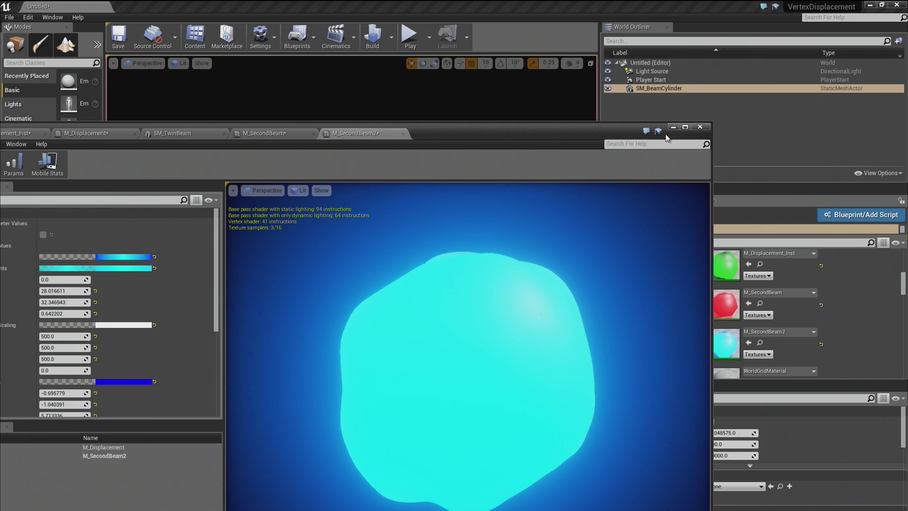
pyautogui.click(700, 126)
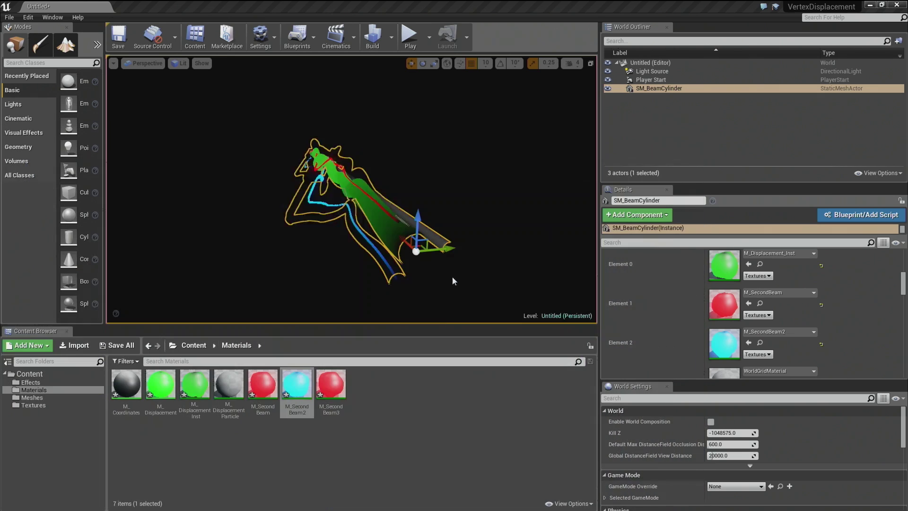
# Step: Set M_SecondBeam3's Color to a yellow with hue 69, saturation 1 and value 5
pyautogui.doubleClick(335, 397)
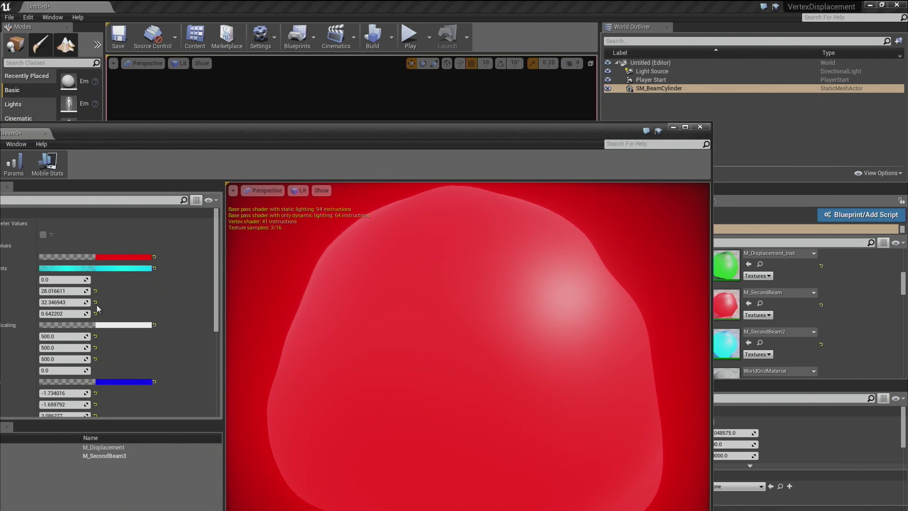
pyautogui.click(114, 267)
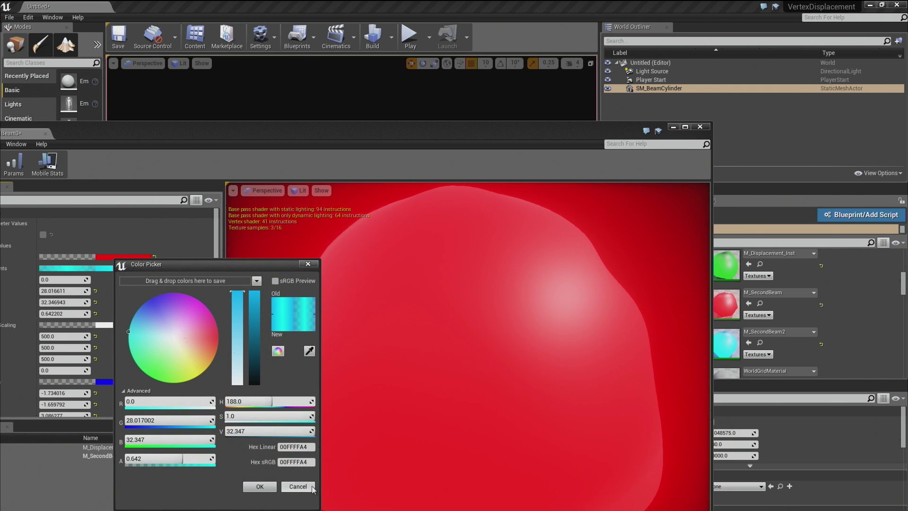
pyautogui.click(313, 487)
pyautogui.click(132, 257)
pyautogui.moveTo(215, 336); pyautogui.dragTo(219, 408)
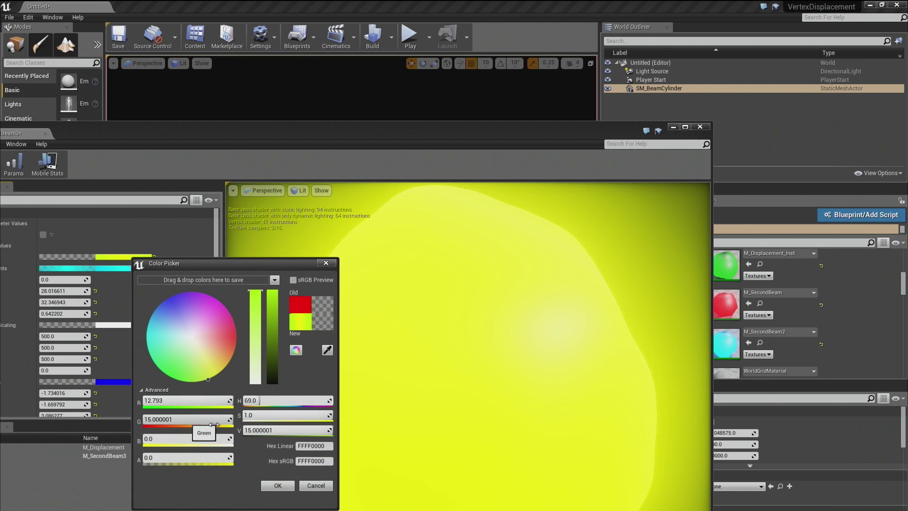
pyautogui.click(280, 430)
pyautogui.write('1')
pyautogui.press('Return')
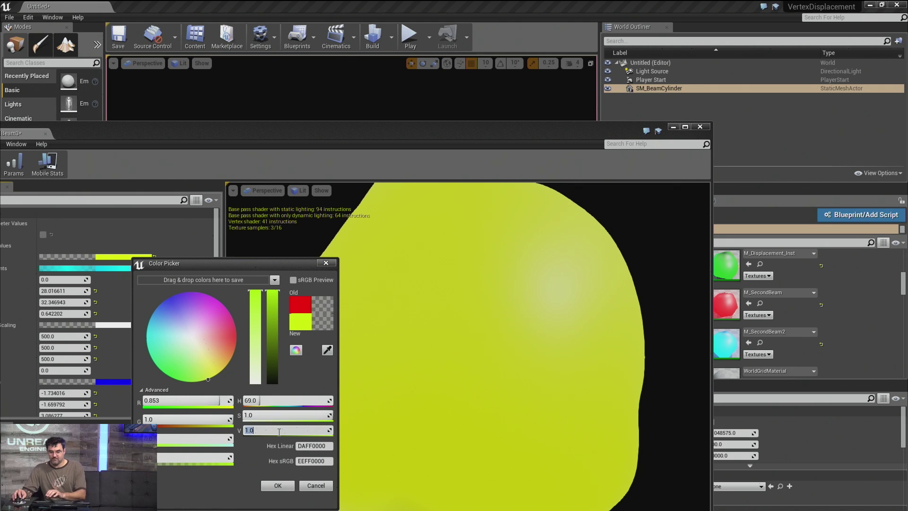
pyautogui.write('5')
pyautogui.press('Return')
pyautogui.click(276, 486)
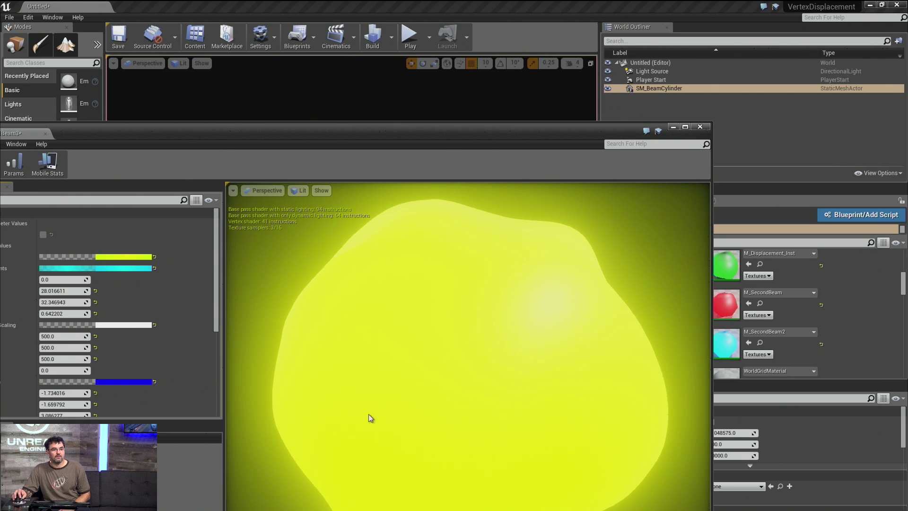
# Step: Change M_SecondBeam3's PseudoRandom R to about -0.52 and B to about 1.23, and assign the instance to the beam actor's Element 3
pyautogui.moveTo(69, 393); pyautogui.dragTo(67, 414)
pyautogui.click(699, 126)
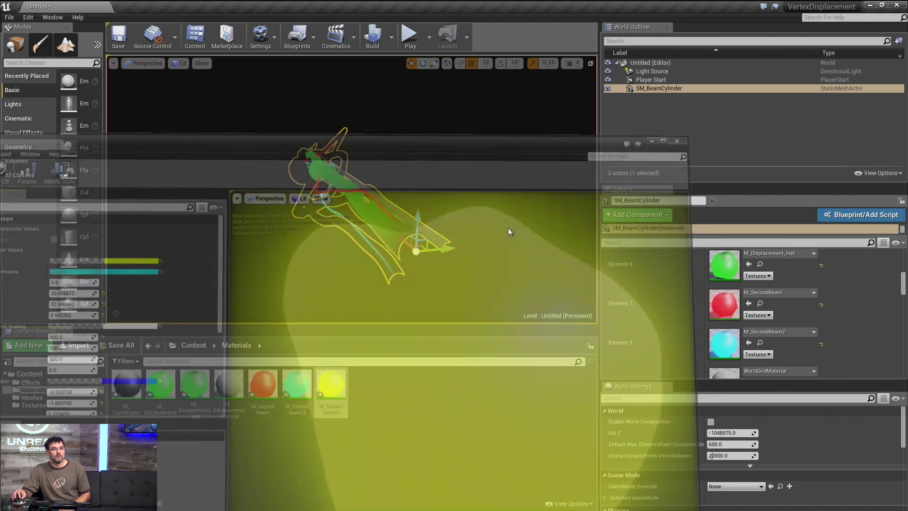
pyautogui.scroll(-3, 765, 373)
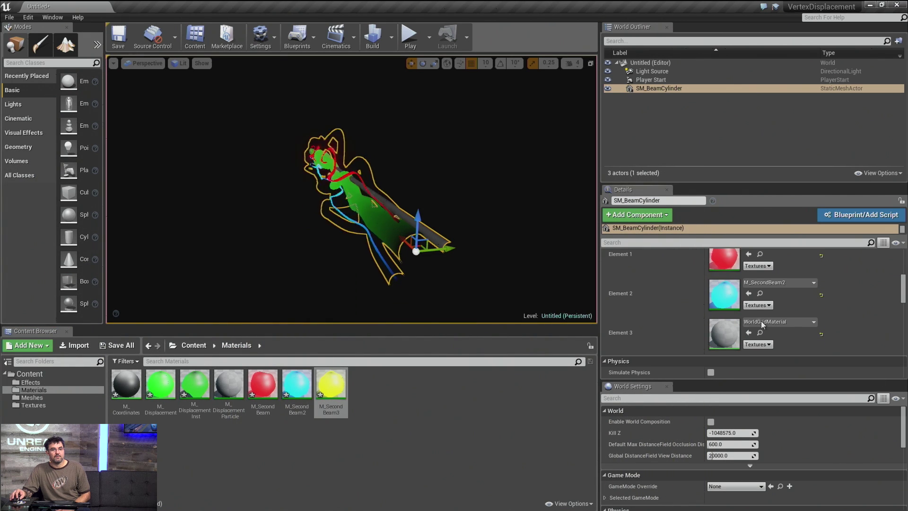
pyautogui.click(749, 333)
pyautogui.click(509, 290)
# Step: Raise the green channel of M_Displacement_Inst's Color to about 10.47 so the thick beam glows, and close its editor
pyautogui.moveTo(509, 289); pyautogui.dragTo(439, 277, button='right')
pyautogui.moveTo(352, 189)
pyautogui.mouseDown(button='right')
pyautogui.moveTo(342, 191)
pyautogui.moveTo(458, 195)
pyautogui.moveTo(402, 193)
pyautogui.moveTo(455, 255)
pyautogui.mouseUp(button='right')
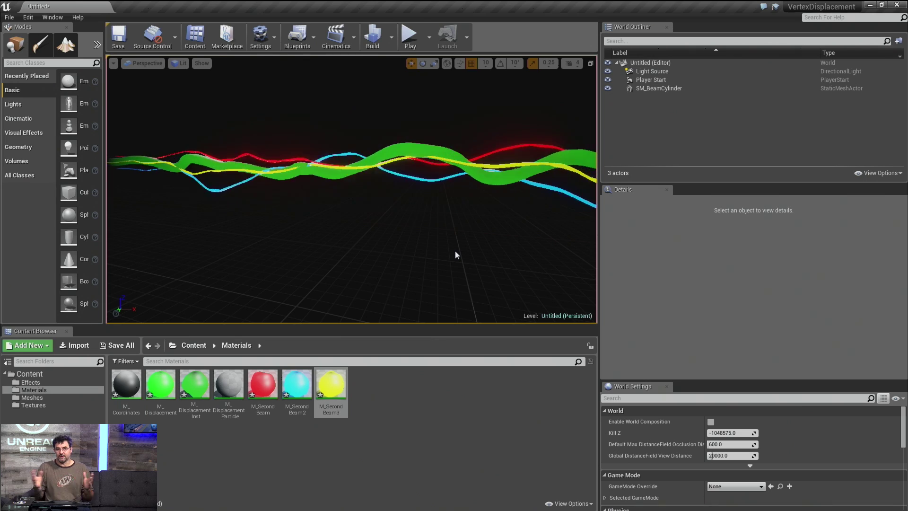
pyautogui.moveTo(405, 241); pyautogui.dragTo(399, 205, button='right')
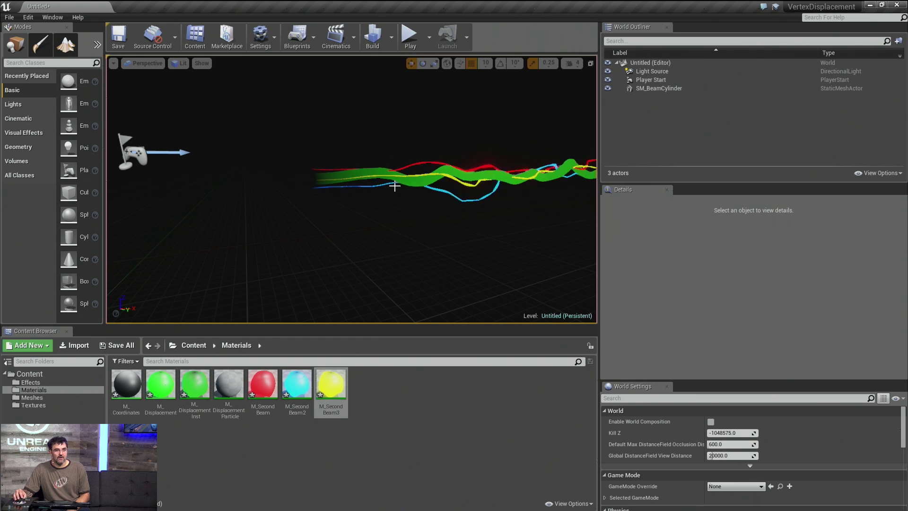
pyautogui.moveTo(361, 243); pyautogui.dragTo(449, 238, button='right')
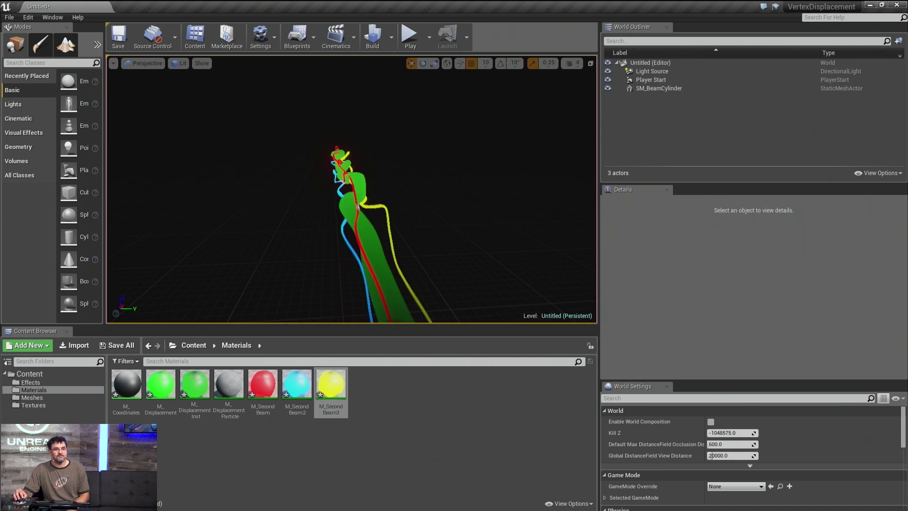
pyautogui.doubleClick(195, 384)
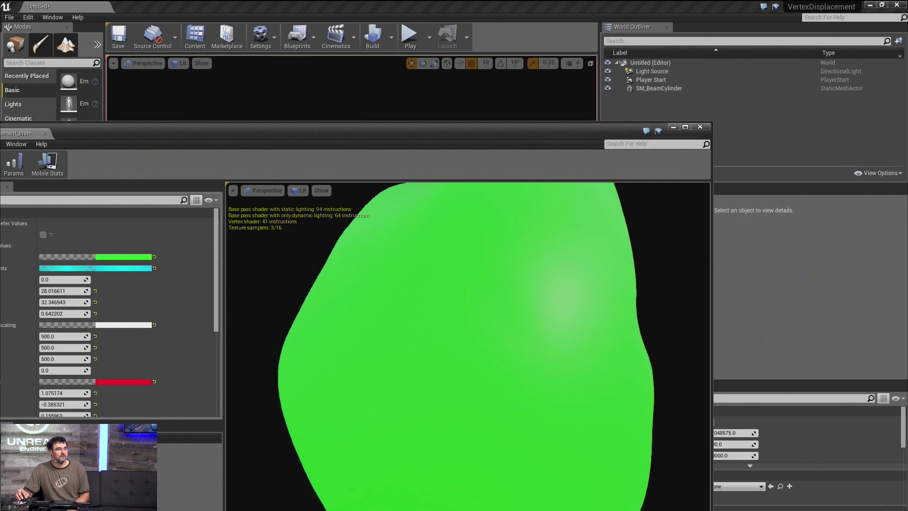
pyautogui.click(0, 256)
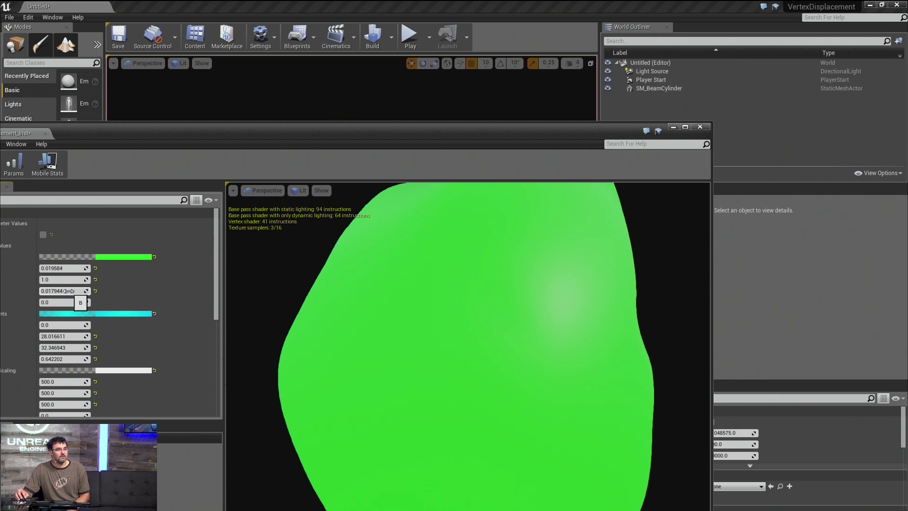
pyautogui.moveTo(93, 280)
pyautogui.mouseDown()
pyautogui.moveTo(128, 279)
pyautogui.moveTo(93, 279)
pyautogui.mouseUp()
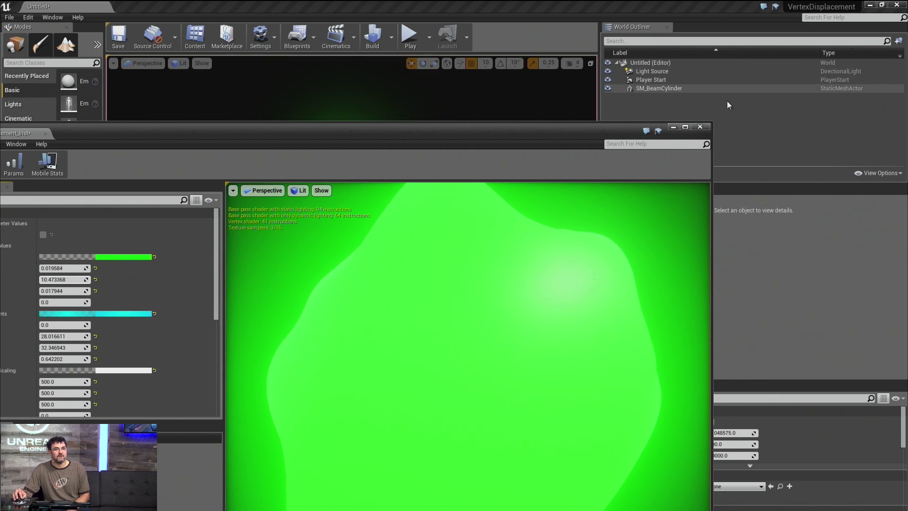
pyautogui.click(700, 127)
pyautogui.moveTo(512, 137); pyautogui.dragTo(513, 137, button='right')
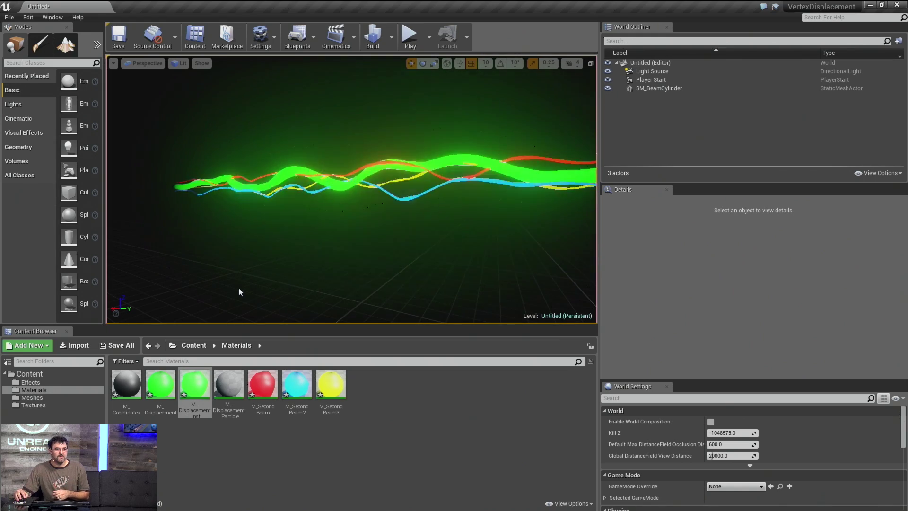
# Step: Replace the beam actor's static mesh with SM_BeamCylinder from the Meshes folder
pyautogui.click(243, 189)
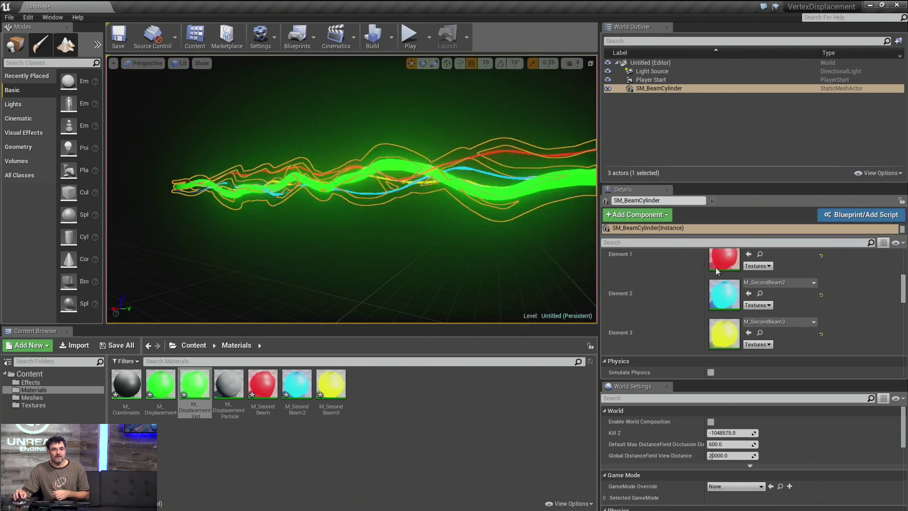
pyautogui.click(33, 397)
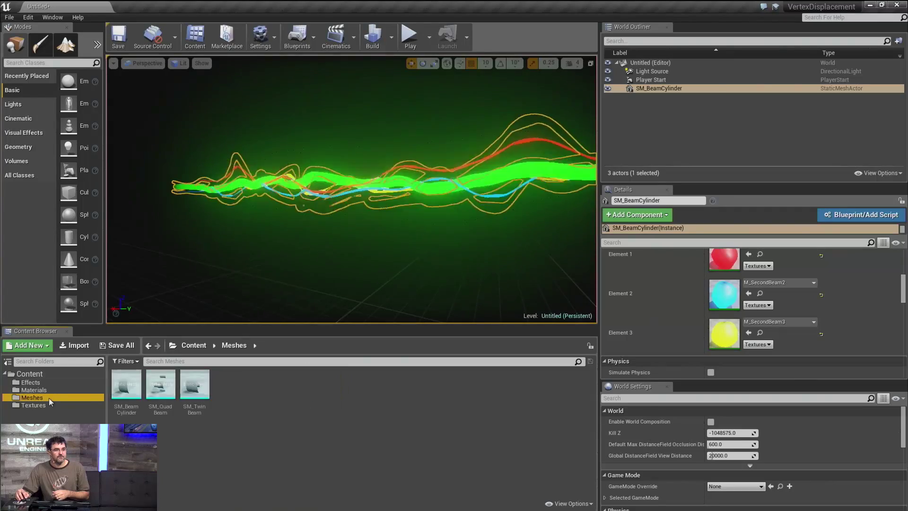
pyautogui.scroll(1, 818, 348)
pyautogui.scroll(2, 803, 322)
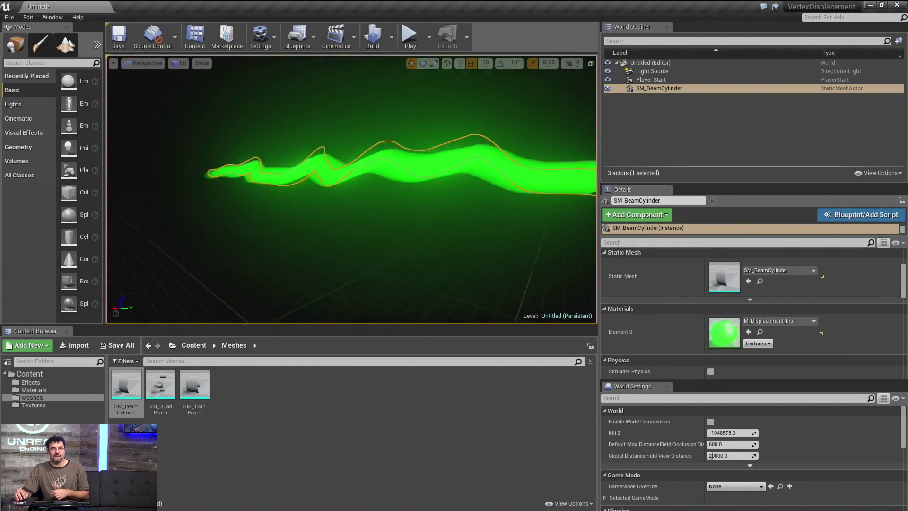
# Step: Shorten the beam actor by trying an X scale of 20 and settling on 50
pyautogui.press('f')
pyautogui.scroll(2, 662, 297)
pyautogui.scroll(-1, 695, 305)
pyautogui.click(732, 288)
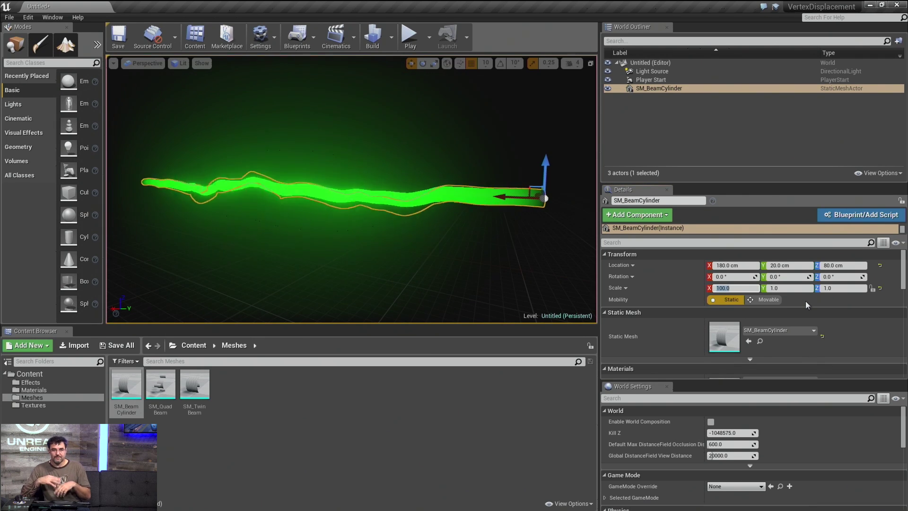
pyautogui.write('20')
pyautogui.press('Return')
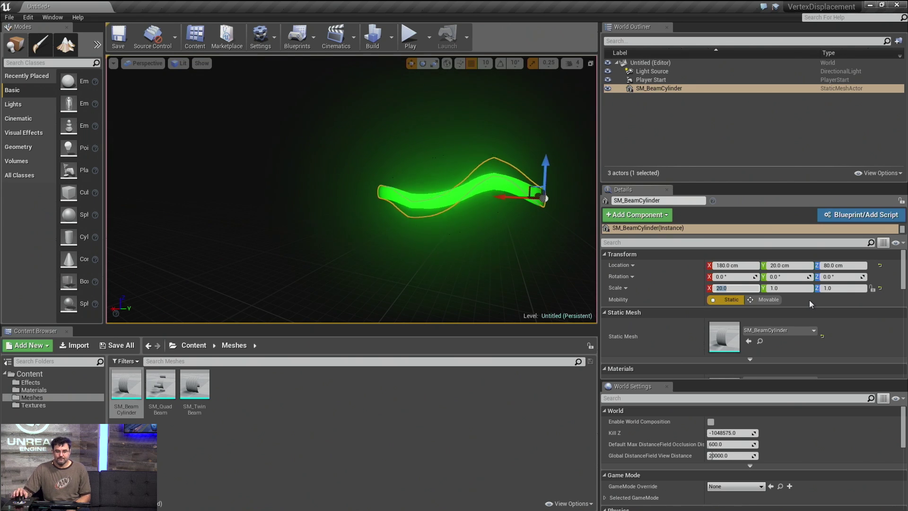
pyautogui.write('50')
pyautogui.press('Return')
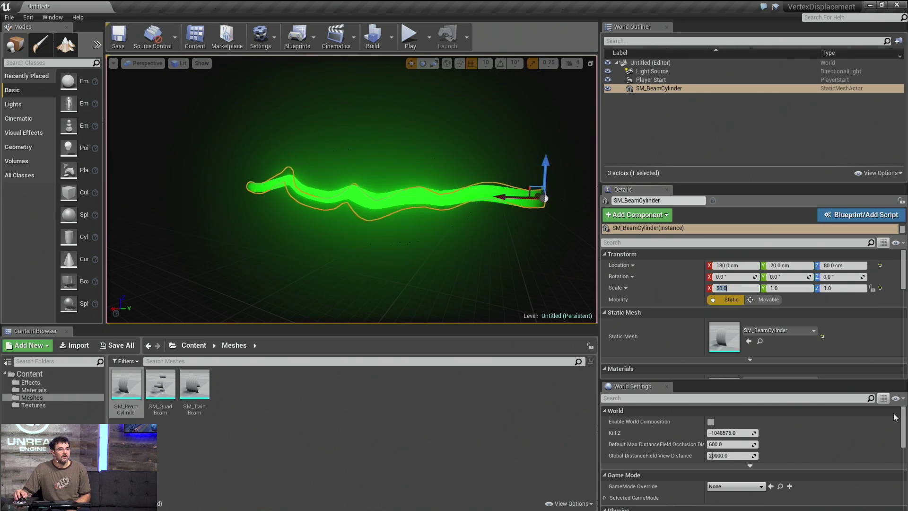
# Step: Open the M_Displacement material from the Materials folder for editing
pyautogui.click(33, 390)
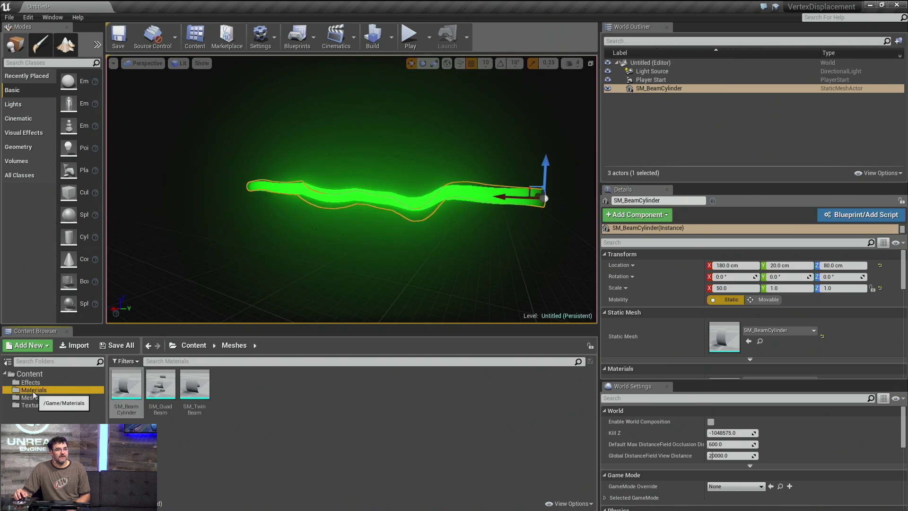
pyautogui.doubleClick(124, 394)
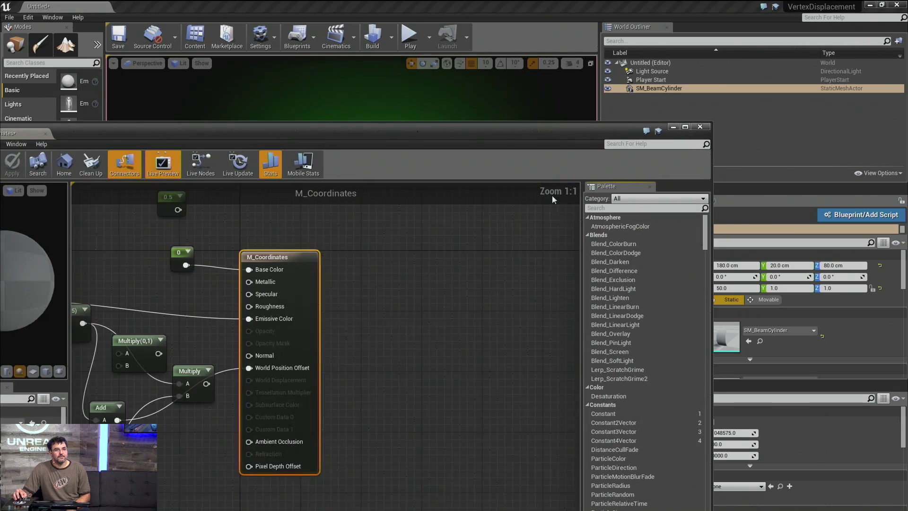
pyautogui.click(700, 126)
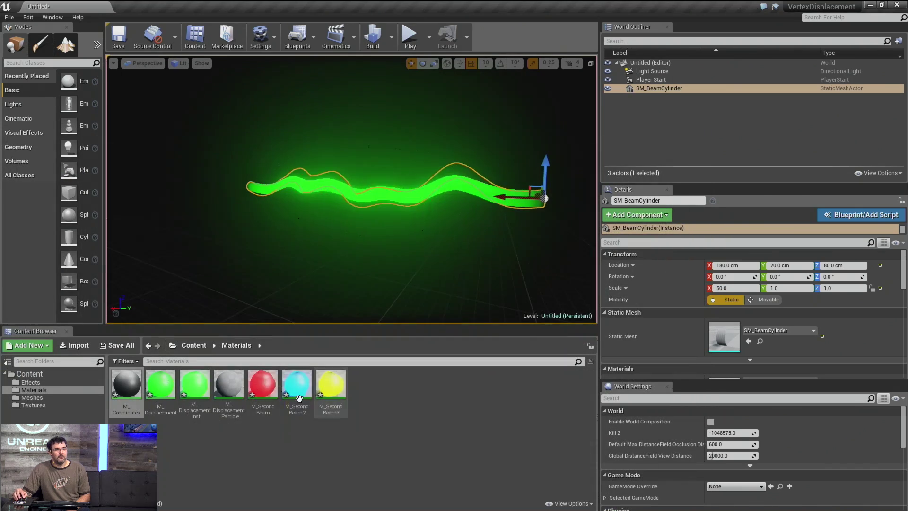
pyautogui.doubleClick(159, 392)
# Step: Add a static switch parameter named bParticle above the MaskingStyle node in the M_Displacement graph
pyautogui.scroll(-4, 347, 265)
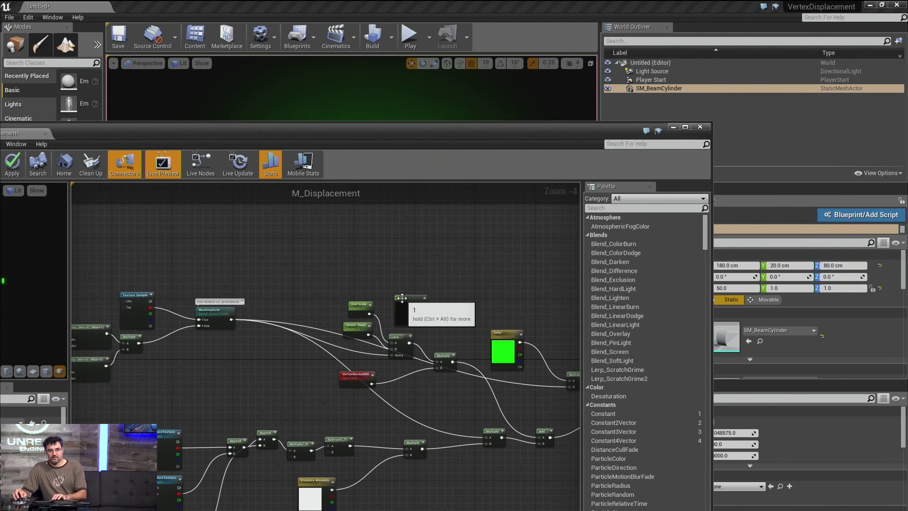
pyautogui.moveTo(264, 283); pyautogui.dragTo(314, 279, button='right')
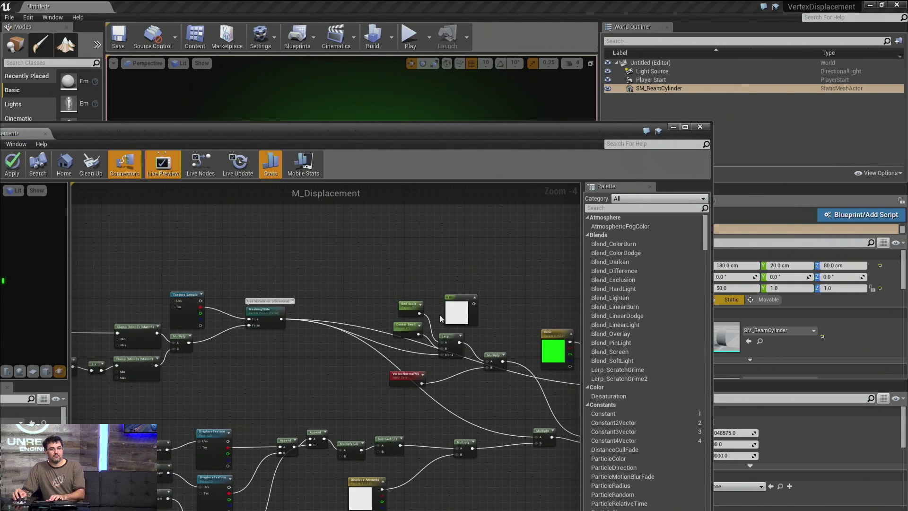
pyautogui.rightClick(288, 263)
pyautogui.write('s')
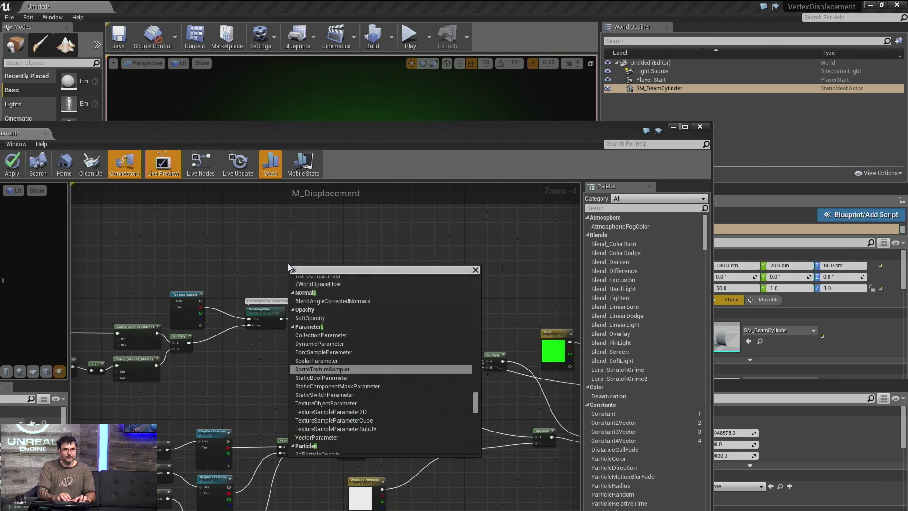
pyautogui.write('taticswi')
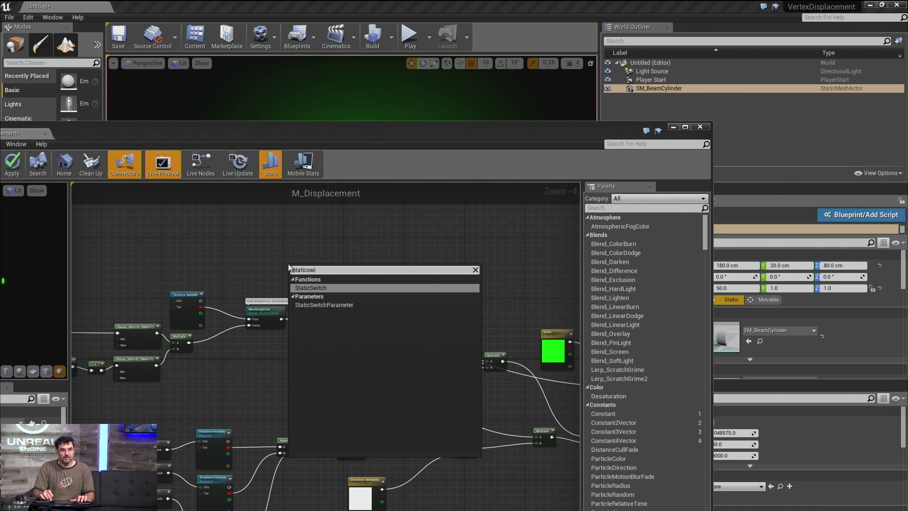
pyautogui.press('Return')
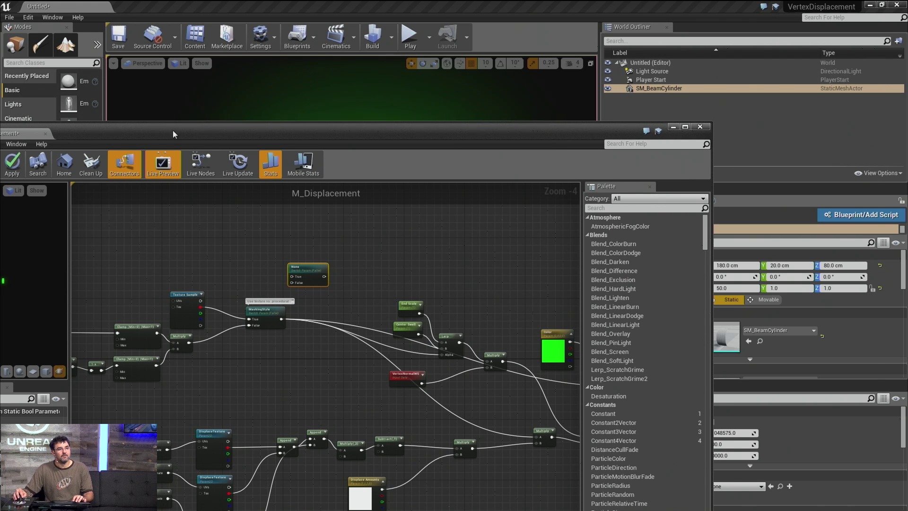
pyautogui.moveTo(172, 134); pyautogui.dragTo(339, 100)
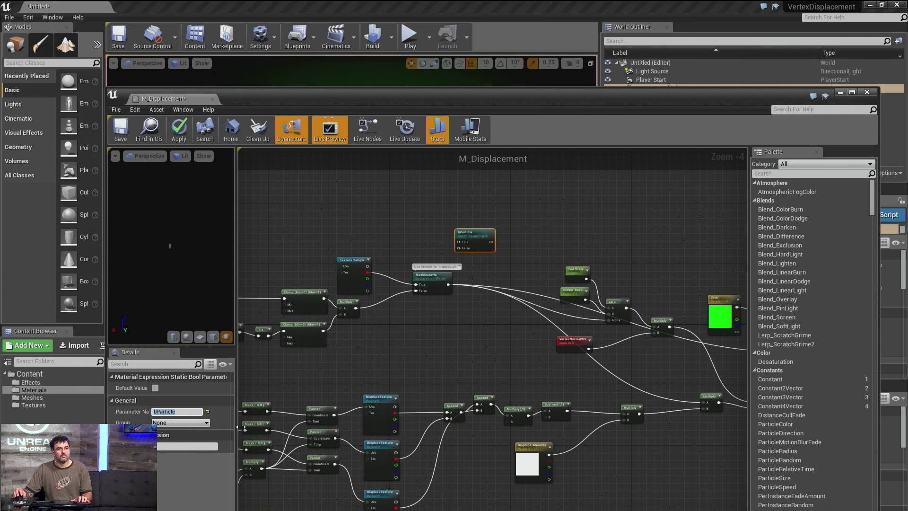
# Step: Add a ParticleColor node and place it above the MaskingStyle node
pyautogui.scroll(4, 457, 287)
pyautogui.rightClick(501, 310)
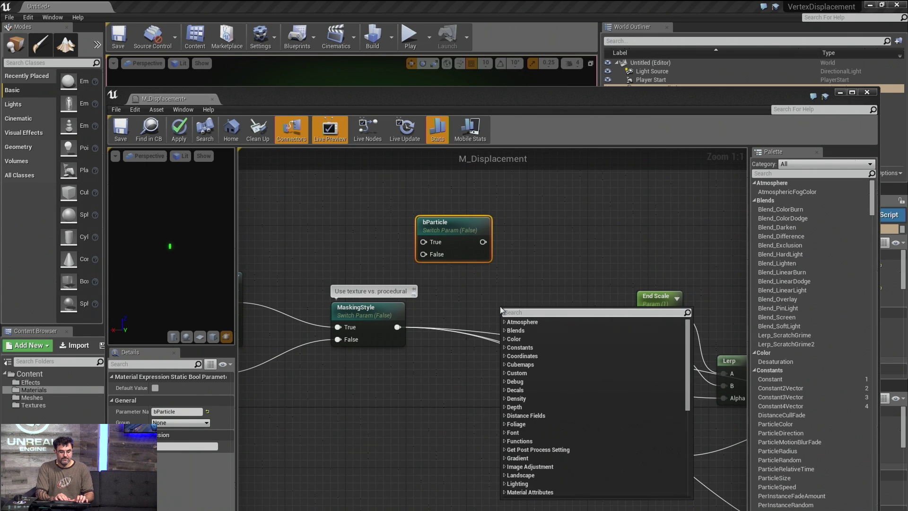
pyautogui.scroll(-10, 501, 310)
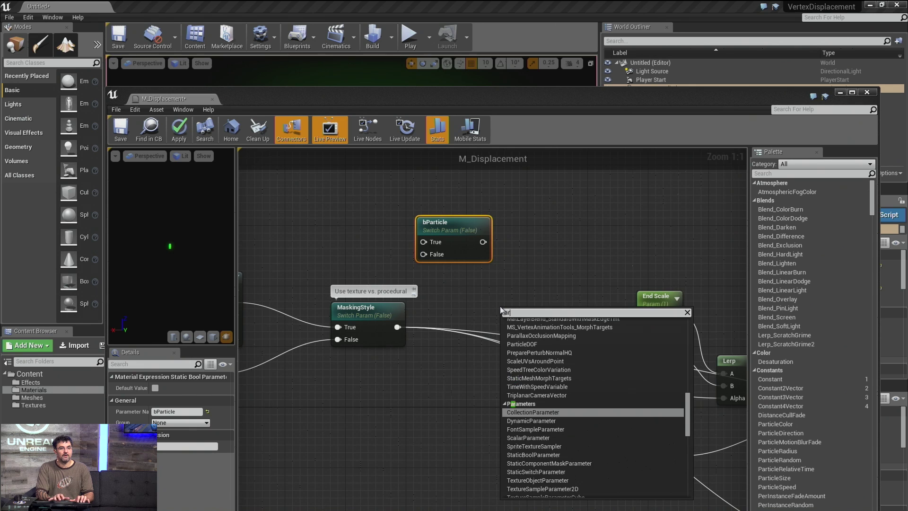
pyautogui.write('partuic')
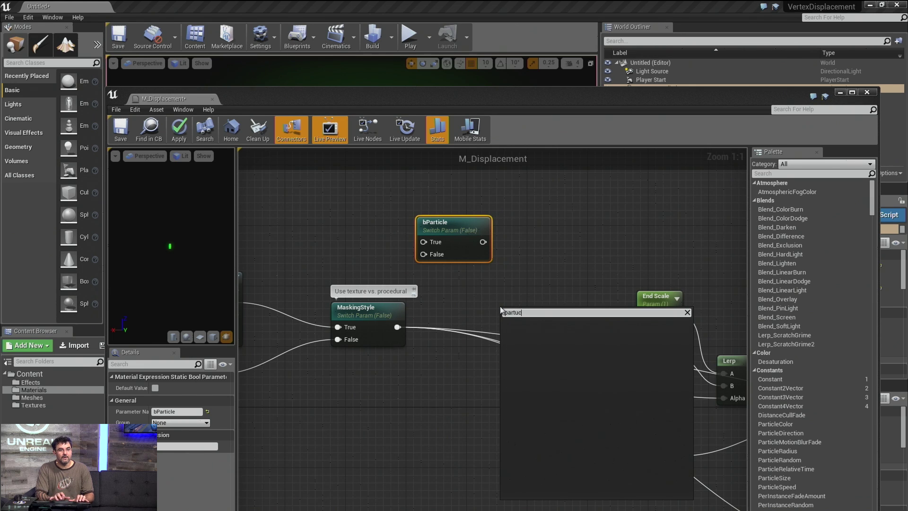
pyautogui.press('BackSpace')
pyautogui.press('BackSpace')
pyautogui.write('iclecolor')
pyautogui.press('Return')
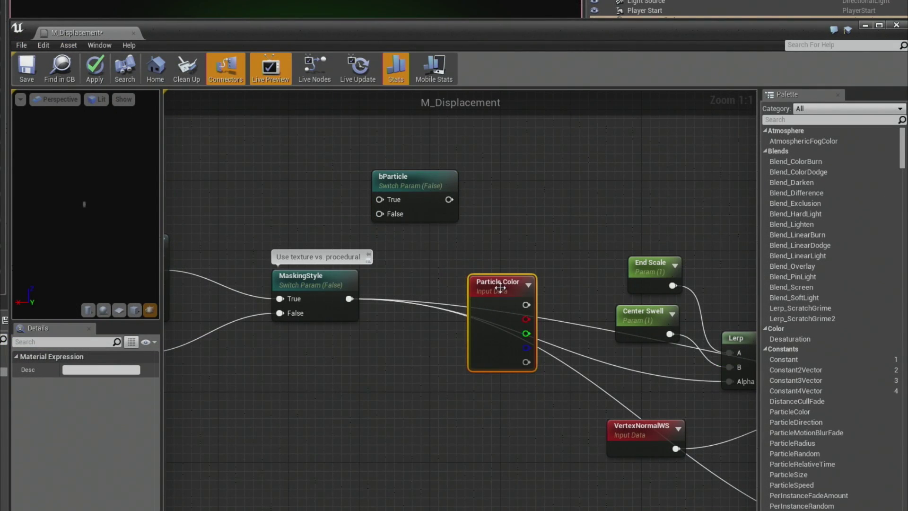
pyautogui.moveTo(500, 287); pyautogui.dragTo(251, 150)
# Step: Place the bParticle switch beside MaskingStyle and connect Particle Color's alpha output to its True input
pyautogui.moveTo(426, 191); pyautogui.dragTo(474, 278)
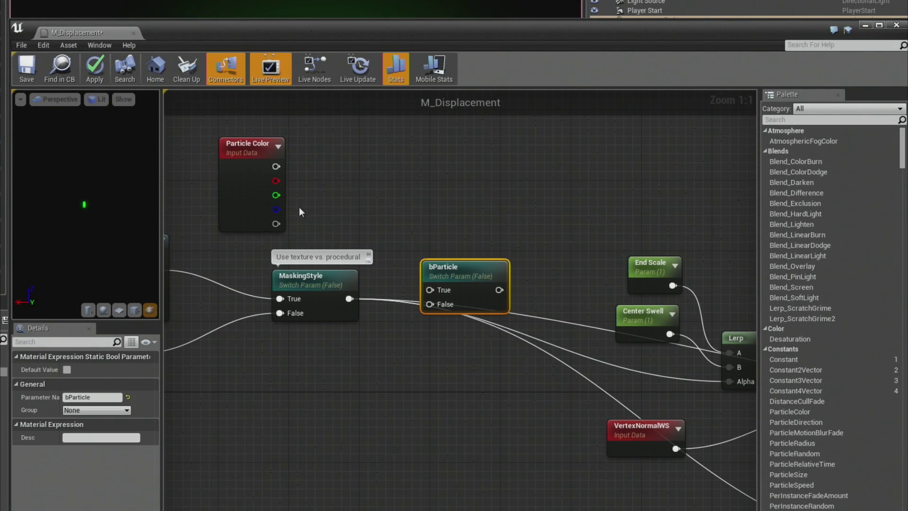
pyautogui.moveTo(282, 223); pyautogui.dragTo(418, 244)
pyautogui.moveTo(457, 261); pyautogui.dragTo(483, 256)
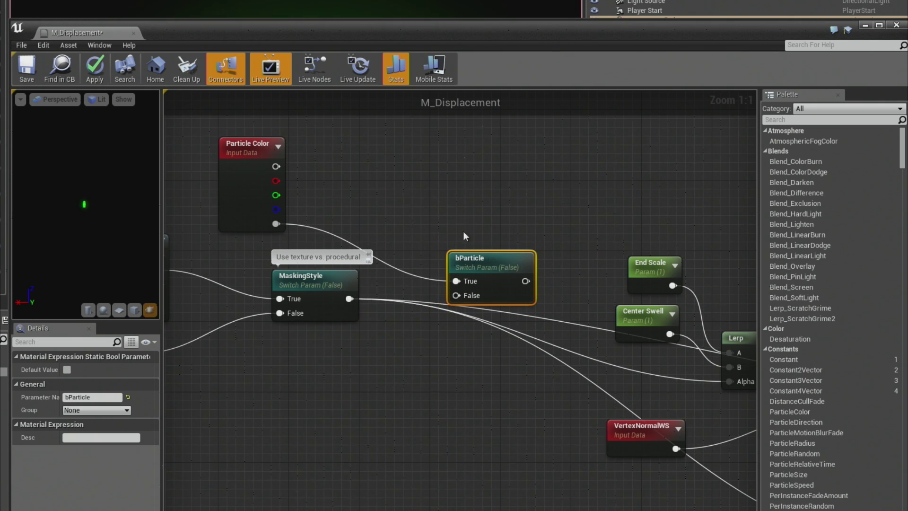
# Step: Route Particle Color's alpha through a new Multiply node into bParticle's True input, and connect MaskingStyle to the False input
pyautogui.moveTo(396, 206); pyautogui.dragTo(436, 213, button='right')
pyautogui.click(396, 191)
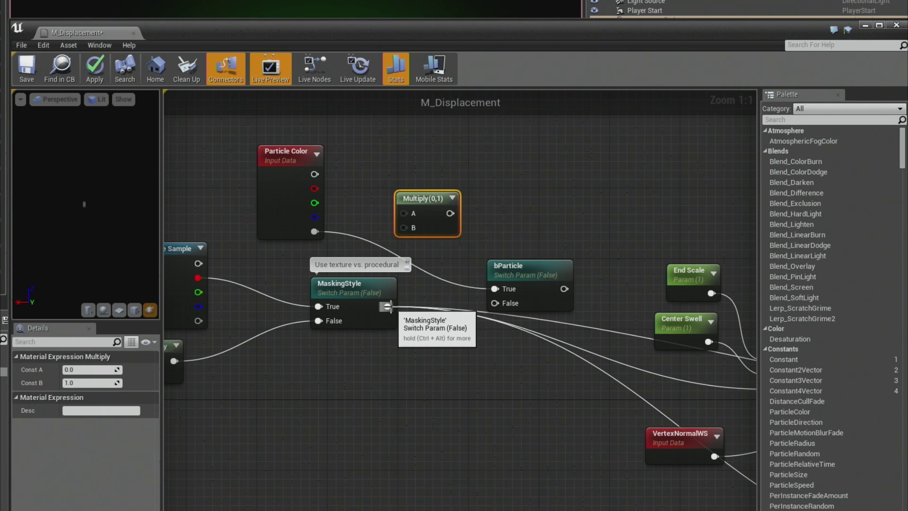
pyautogui.moveTo(388, 307); pyautogui.dragTo(320, 237)
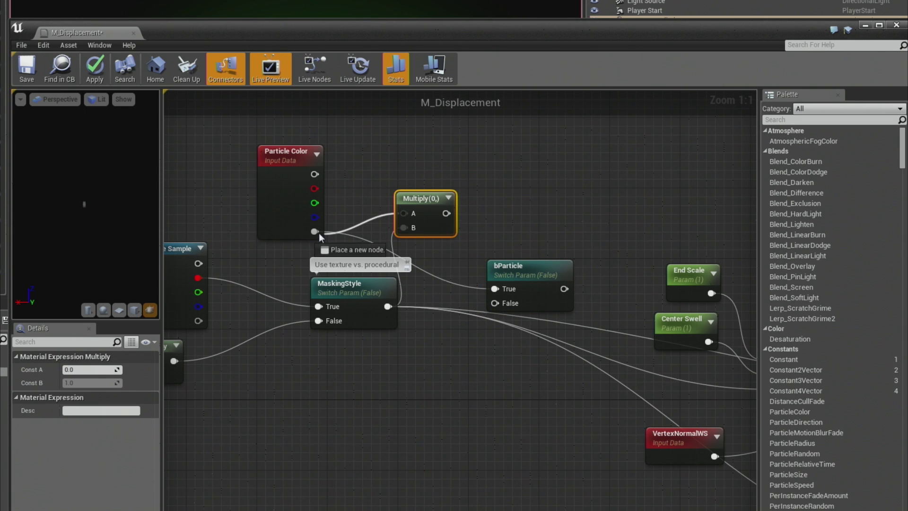
pyautogui.moveTo(407, 223); pyautogui.dragTo(495, 289)
pyautogui.moveTo(392, 312); pyautogui.dragTo(500, 305)
pyautogui.moveTo(438, 322); pyautogui.dragTo(338, 313, button='right')
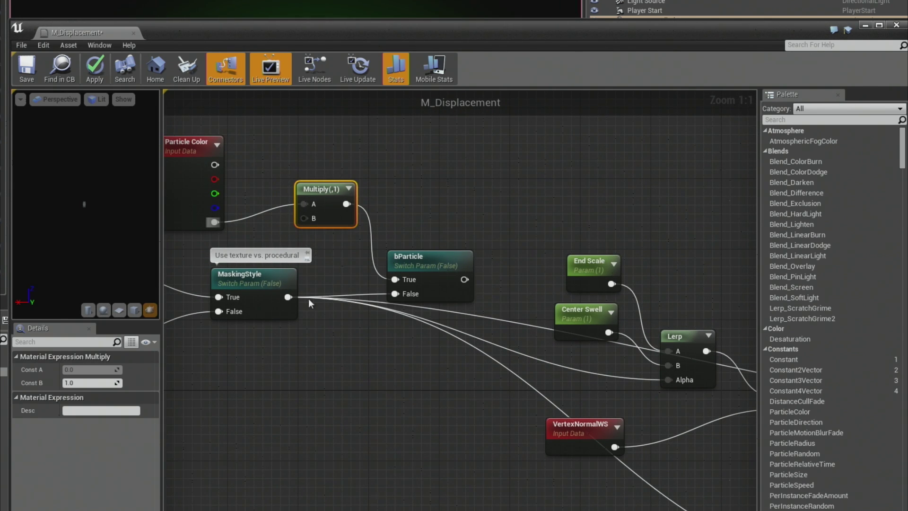
pyautogui.keyDown('ctrl'); pyautogui.moveTo(288, 297); pyautogui.dragTo(463, 280); pyautogui.keyUp('ctrl')
pyautogui.hotkey('ctrl', 'z')
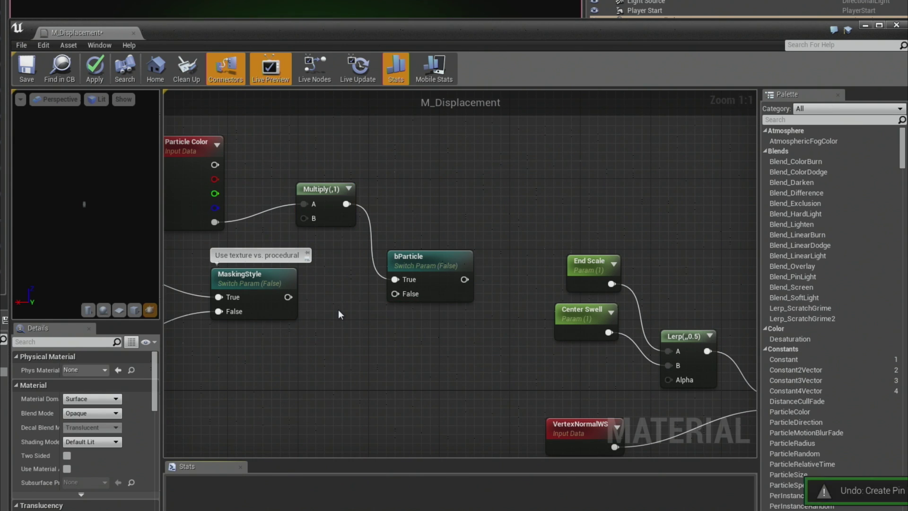
pyautogui.hotkey('ctrl', 'z')
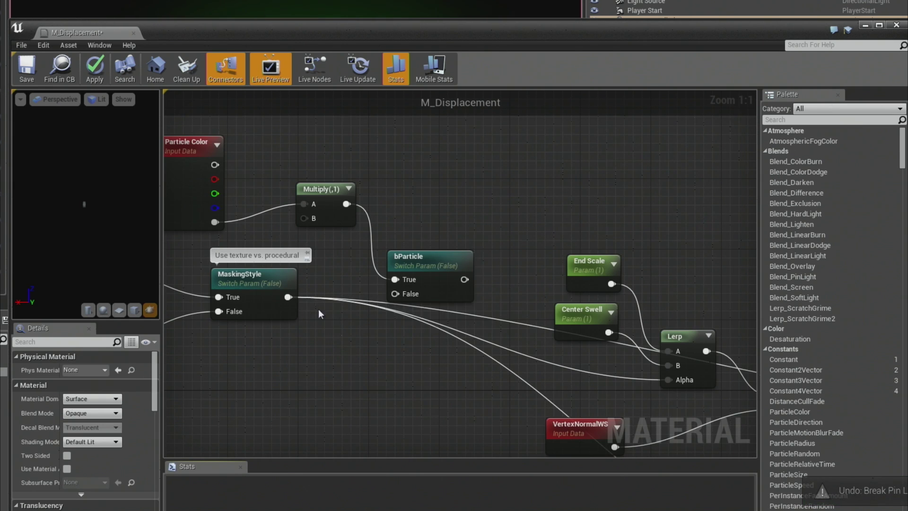
# Step: Transfer MaskingStyle's outgoing connections to bParticle's output, and wire MaskingStyle into bParticle's False input and the Multiply's B input
pyautogui.keyDown('ctrl'); pyautogui.moveTo(288, 297); pyautogui.dragTo(464, 280); pyautogui.keyUp('ctrl')
pyautogui.moveTo(400, 297); pyautogui.dragTo(287, 297)
pyautogui.moveTo(288, 297); pyautogui.dragTo(332, 233)
# Step: Paste a copy of the bParticle switch near the Color parameter and connect Color to its False input
pyautogui.scroll(-4, 254, 170)
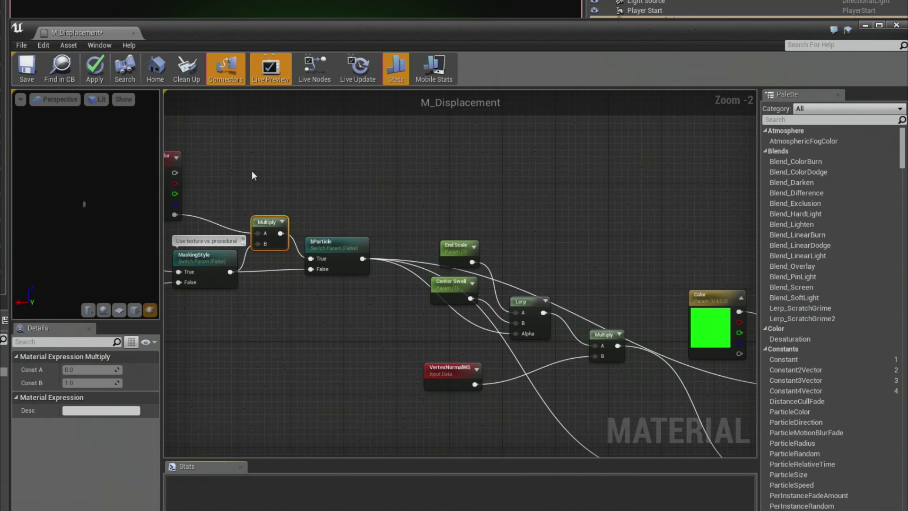
pyautogui.scroll(4, 279, 201)
pyautogui.click(322, 211)
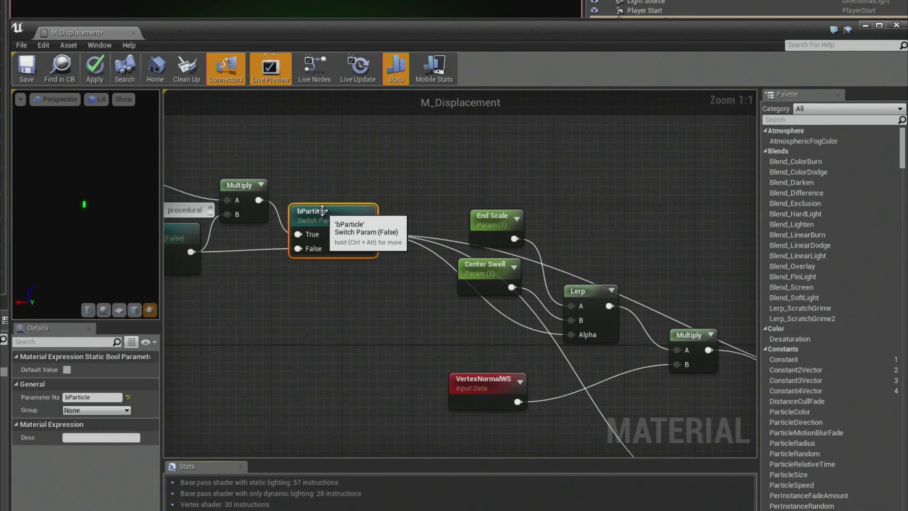
pyautogui.scroll(-5, 323, 211)
pyautogui.hotkey('ctrl', 'v')
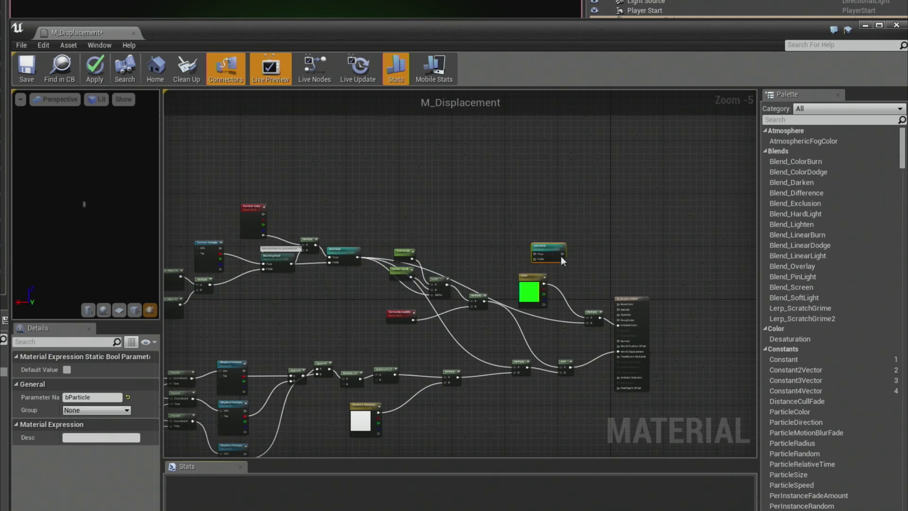
pyautogui.scroll(4, 571, 271)
pyautogui.moveTo(507, 301); pyautogui.dragTo(533, 274)
# Step: Add a second ParticleColor node, connect its RGB to the copied bParticle's True input, and feed the switch into the emissive Multiply's A input
pyautogui.rightClick(381, 180)
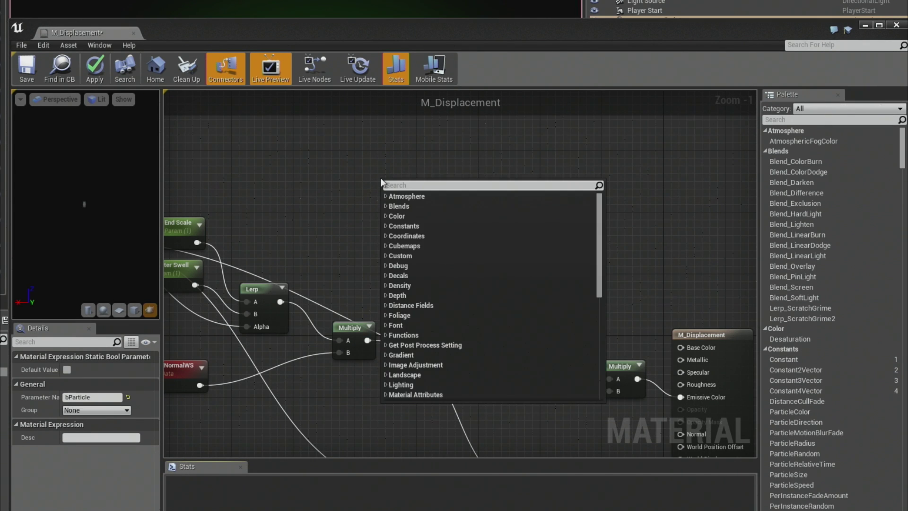
pyautogui.write('particlecol')
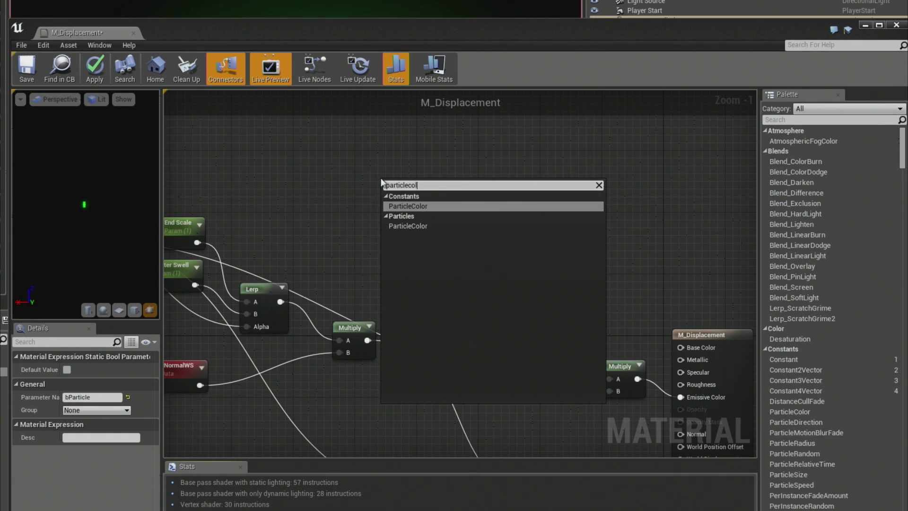
pyautogui.press('Return')
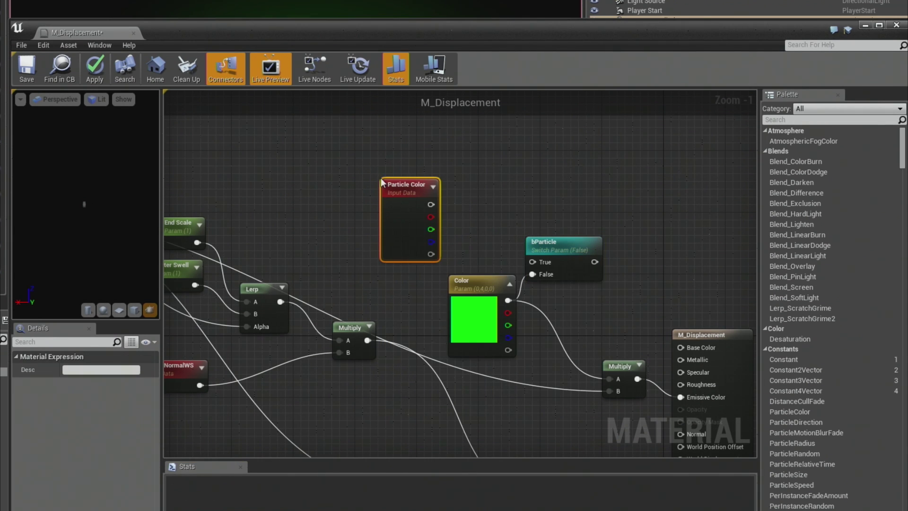
pyautogui.moveTo(431, 205); pyautogui.dragTo(532, 261)
pyautogui.moveTo(594, 262); pyautogui.dragTo(539, 241, button='right')
pyautogui.moveTo(538, 241); pyautogui.dragTo(556, 358)
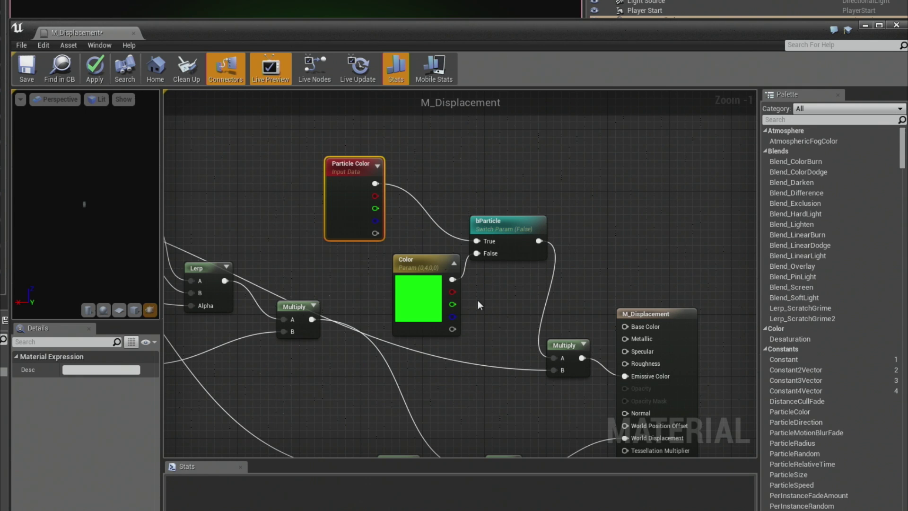
# Step: Enable Used with Particle Sprites in M_Displacement's usage settings and apply the material changes
pyautogui.click(248, 193)
pyautogui.click(104, 67)
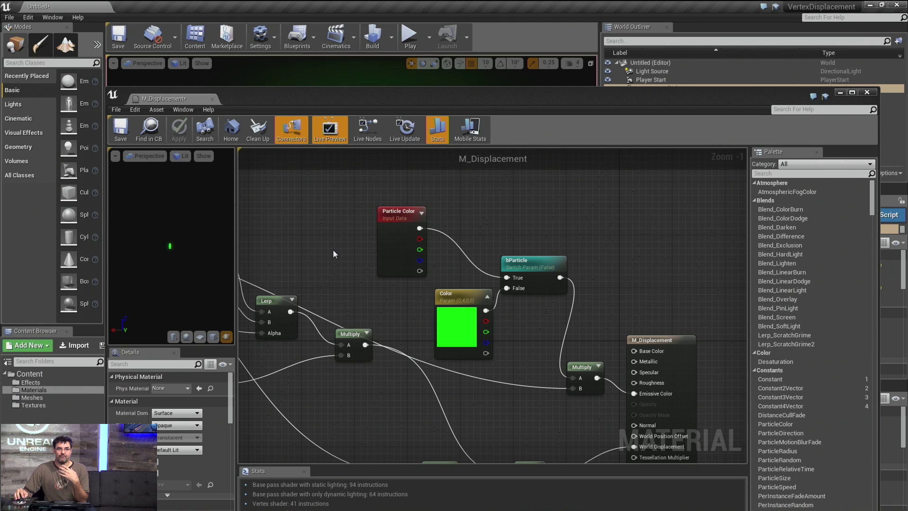
pyautogui.click(300, 354)
pyautogui.moveTo(232, 413); pyautogui.dragTo(232, 479)
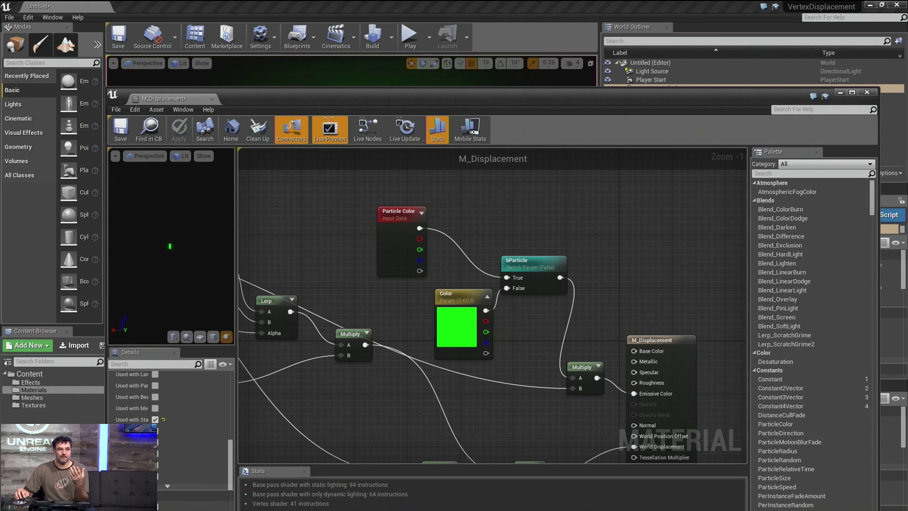
pyautogui.click(183, 385)
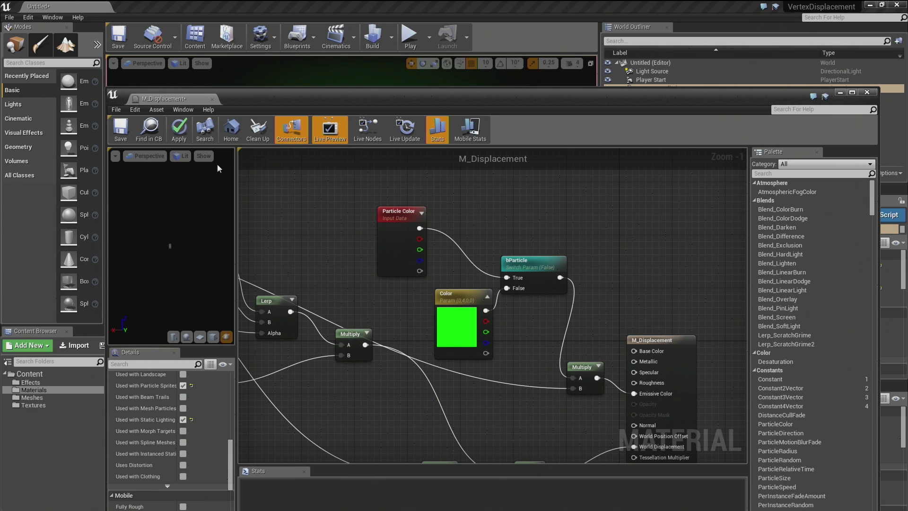
pyautogui.click(180, 130)
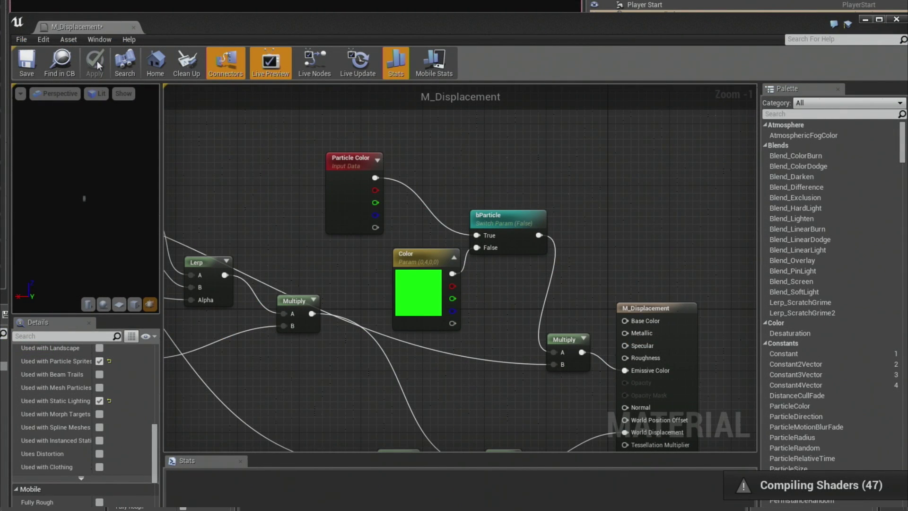
# Step: Move the Add node's connection from the material's World Displacement input to World Position Offset
pyautogui.moveTo(595, 448); pyautogui.dragTo(546, 370, button='right')
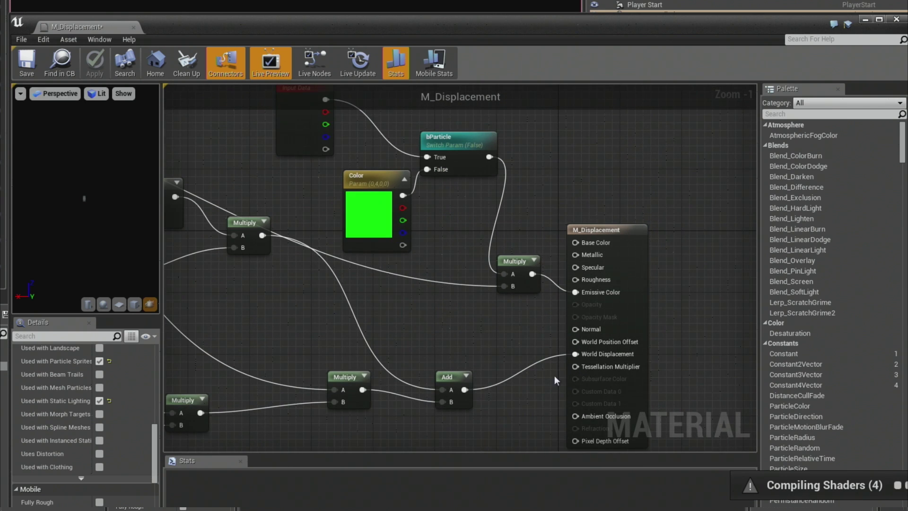
pyautogui.moveTo(574, 355)
pyautogui.mouseDown()
pyautogui.moveTo(574, 345)
pyautogui.moveTo(577, 353)
pyautogui.mouseUp()
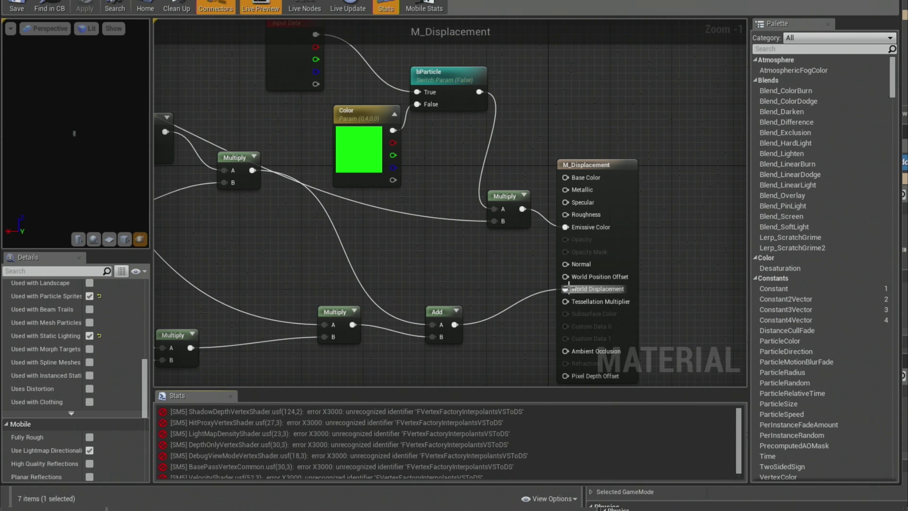
pyautogui.keyDown('ctrl'); pyautogui.moveTo(569, 291); pyautogui.dragTo(565, 277); pyautogui.keyUp('ctrl')
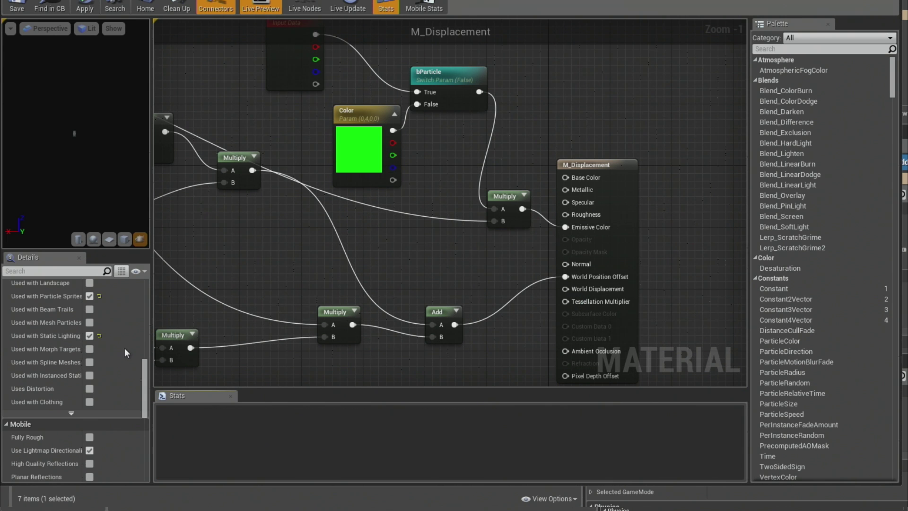
# Step: Set the material's D3D11 Tessellation Mode to No Tessellation and apply the change
pyautogui.scroll(-10, 125, 352)
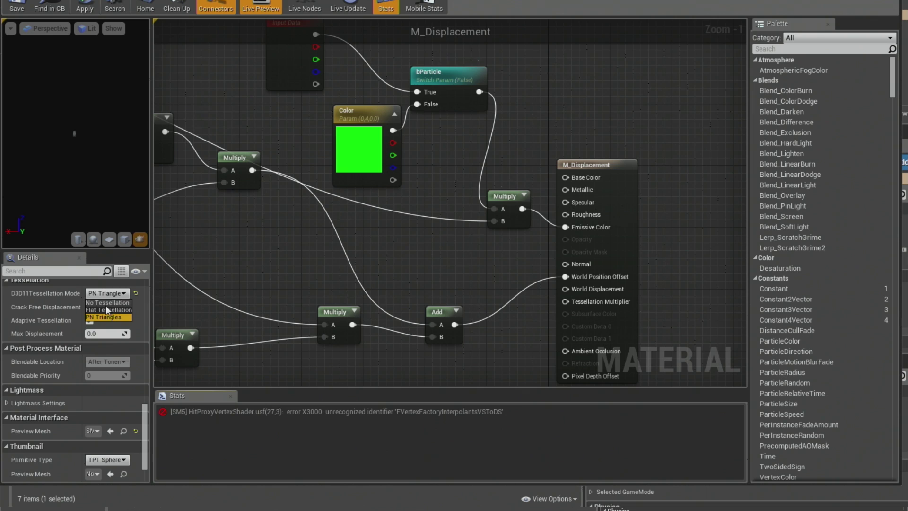
pyautogui.click(106, 302)
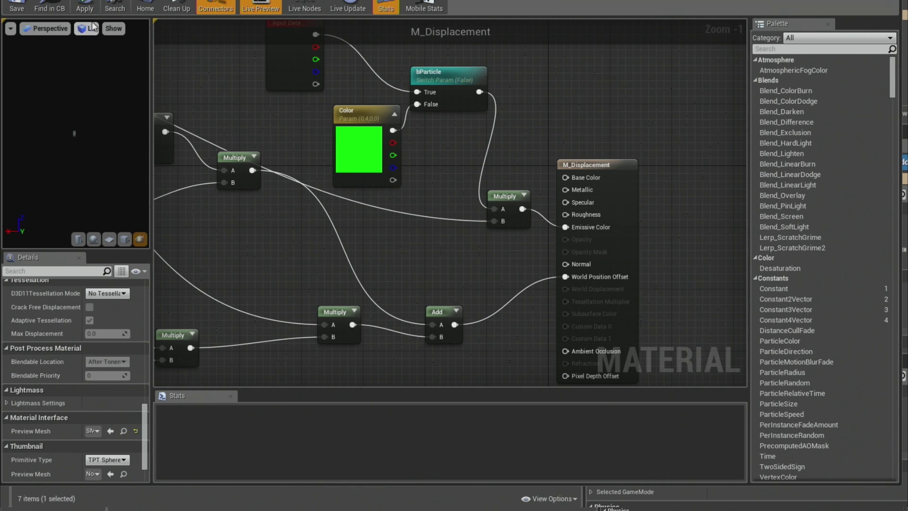
pyautogui.click(89, 7)
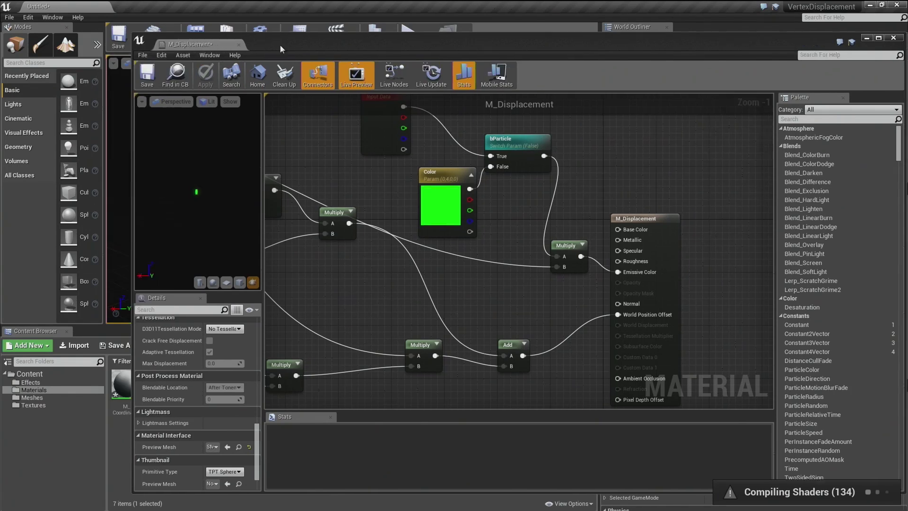
# Step: Inspect the displaced beam in the level from several angles and review the nodes feeding M_Displacement
pyautogui.moveTo(280, 44); pyautogui.dragTo(614, 56)
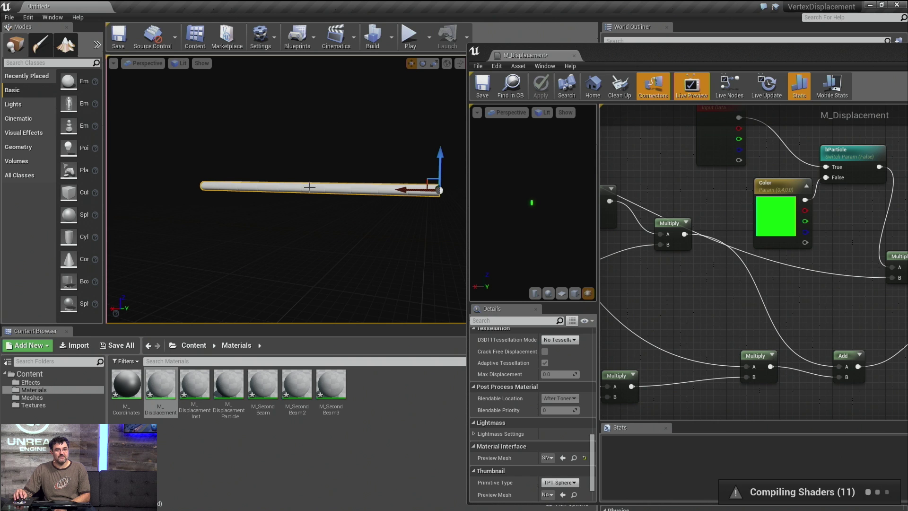
pyautogui.scroll(5, 362, 240)
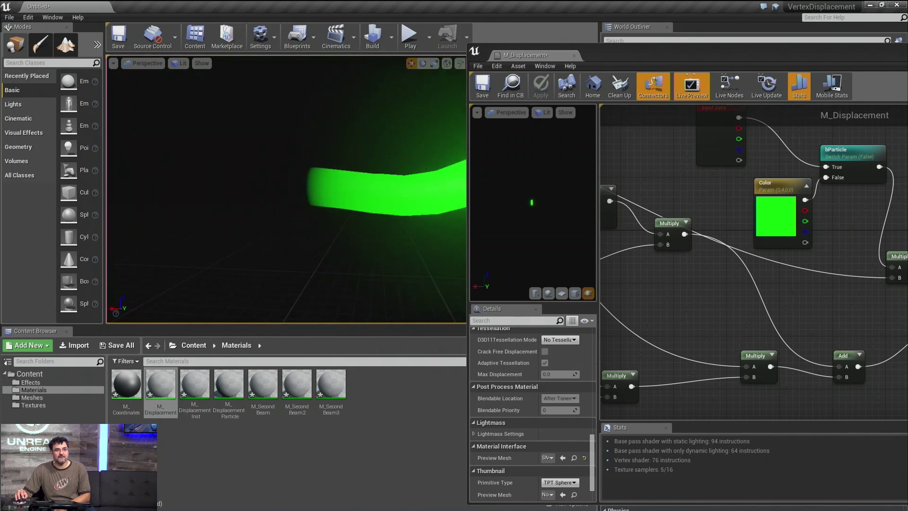
pyautogui.moveTo(303, 283); pyautogui.dragTo(336, 304, button='right')
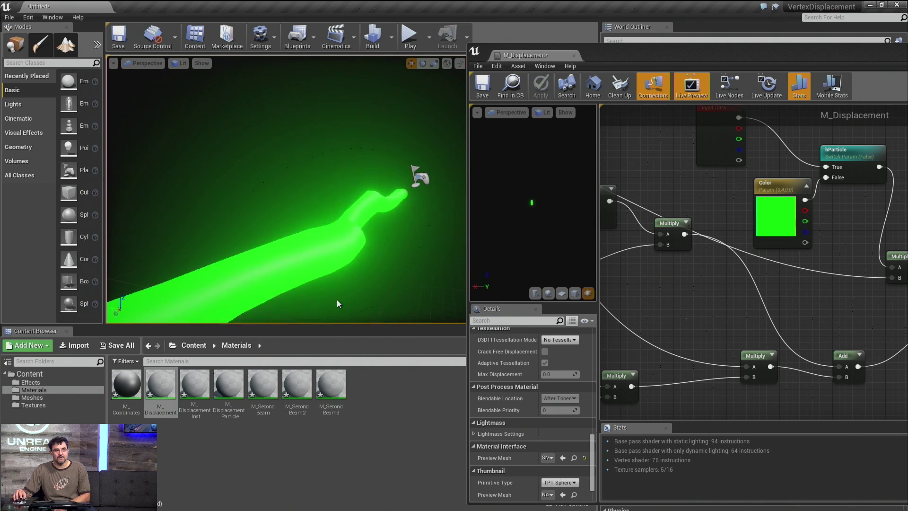
pyautogui.moveTo(344, 202); pyautogui.dragTo(342, 201, button='right')
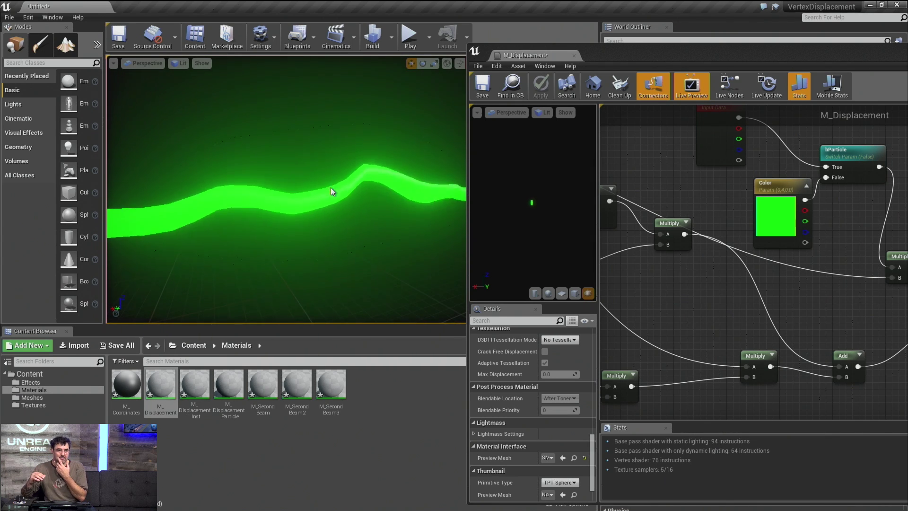
pyautogui.moveTo(331, 188); pyautogui.dragTo(366, 199, button='right')
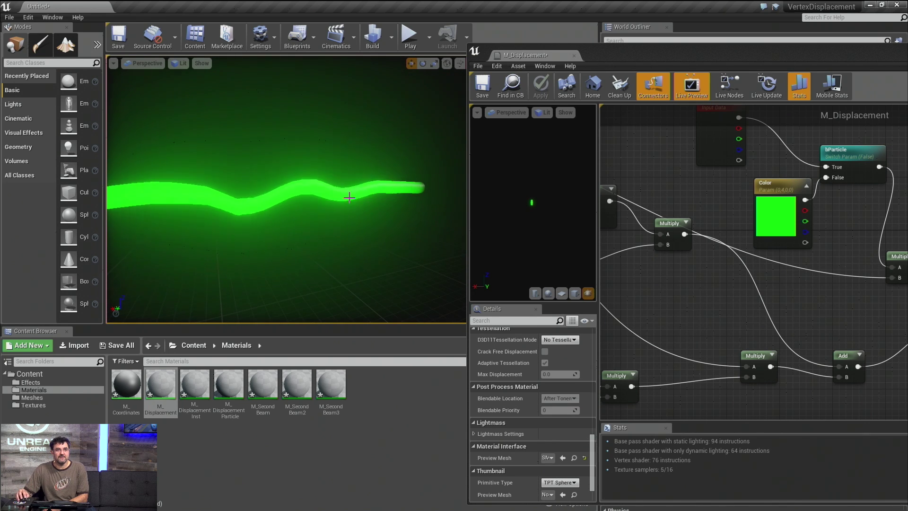
pyautogui.doubleClick(640, 56)
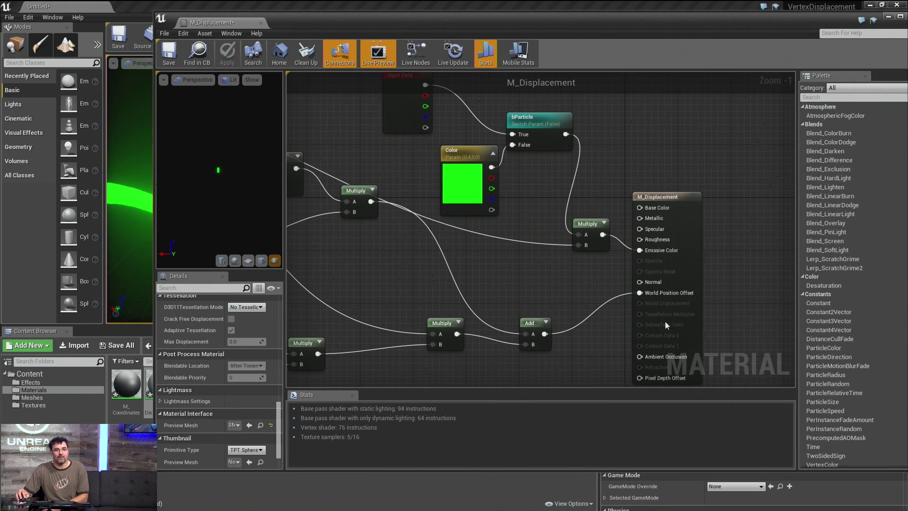
pyautogui.moveTo(403, 242); pyautogui.dragTo(536, 294, button='right')
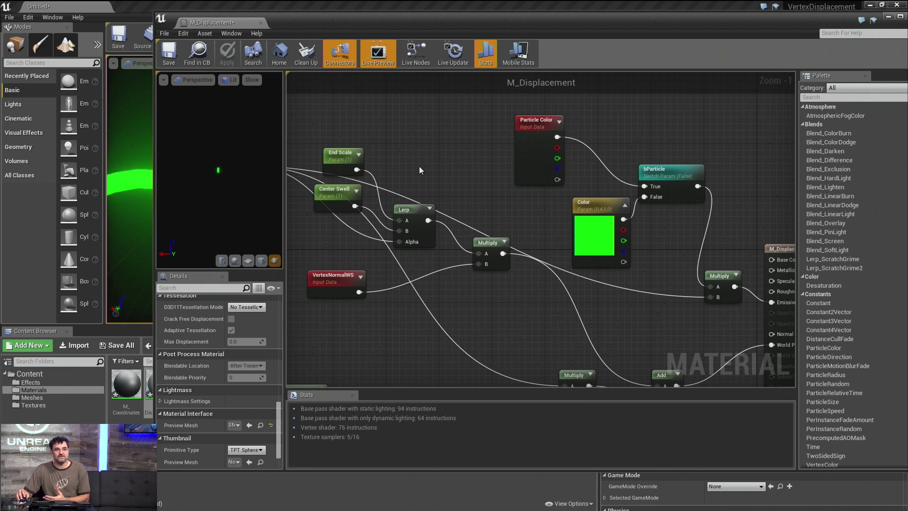
# Step: Open the M_Displacement_Particle instance and override its bParticle static switch to true
pyautogui.moveTo(317, 18); pyautogui.dragTo(371, 447)
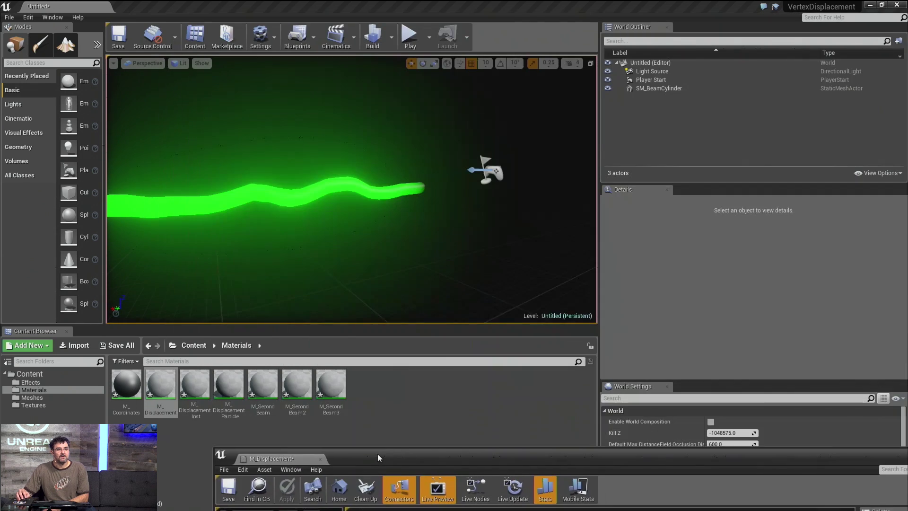
pyautogui.doubleClick(228, 384)
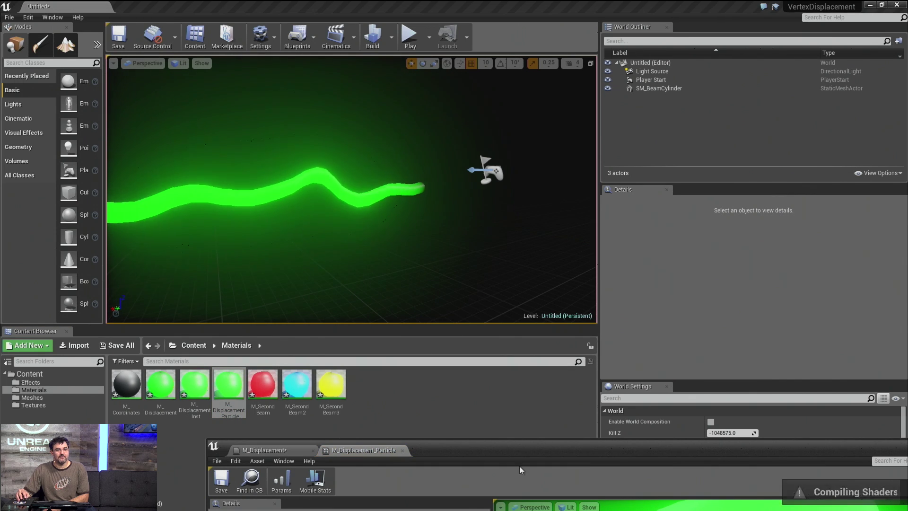
pyautogui.moveTo(522, 449); pyautogui.dragTo(485, 4)
pyautogui.doubleClick(484, 5)
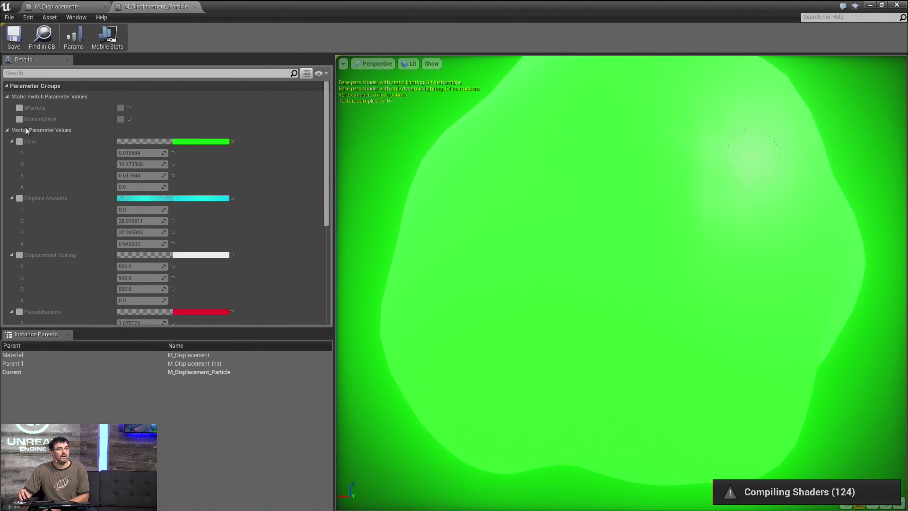
pyautogui.click(19, 108)
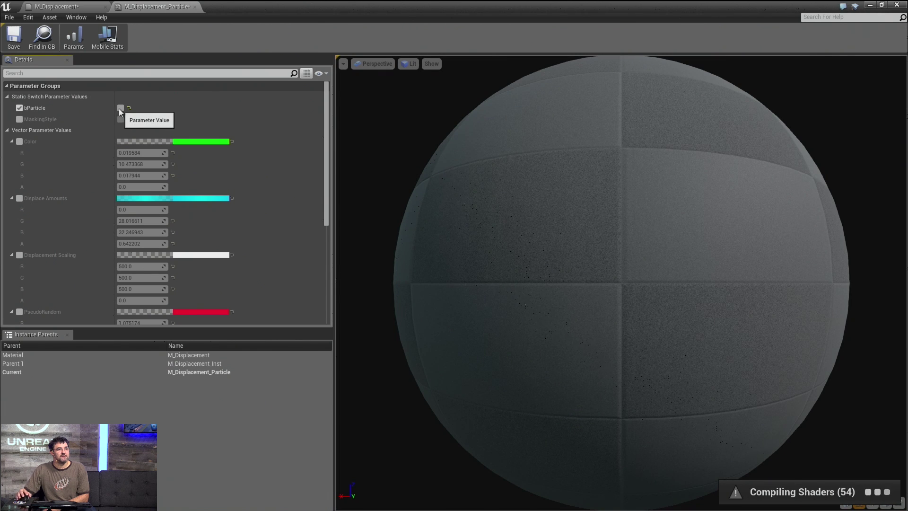
pyautogui.click(121, 108)
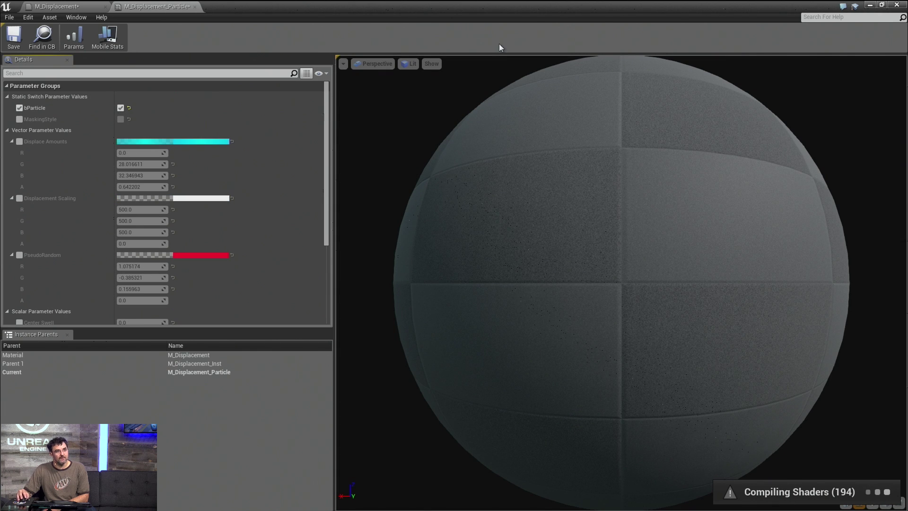
# Step: Open the PFX_Displacement particle system from the Effects folder and bring its editor into view
pyautogui.moveTo(252, 6); pyautogui.dragTo(425, 73)
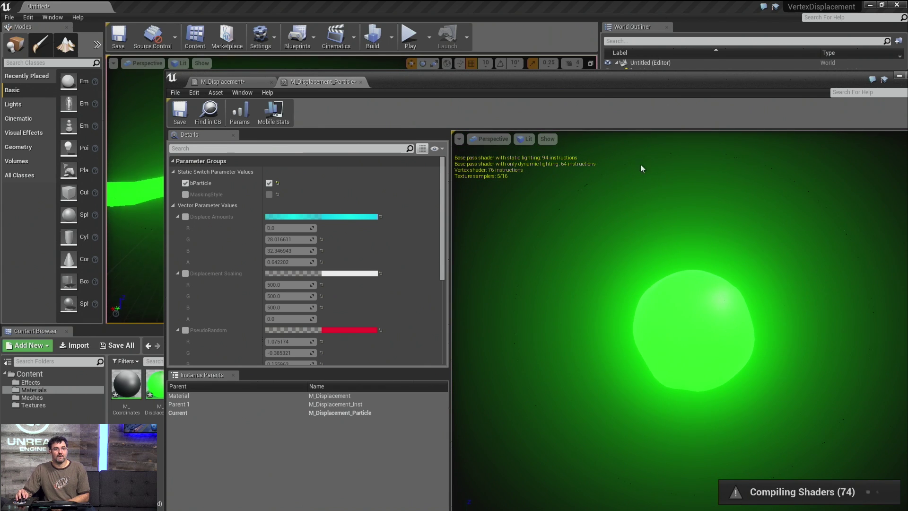
pyautogui.moveTo(656, 78); pyautogui.dragTo(681, 361)
pyautogui.click(31, 382)
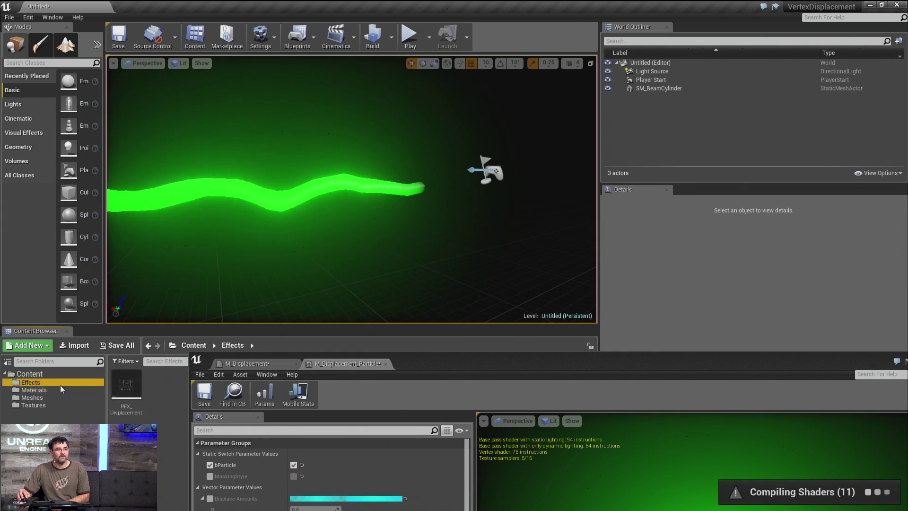
pyautogui.doubleClick(126, 384)
pyautogui.moveTo(520, 363); pyautogui.dragTo(555, 54)
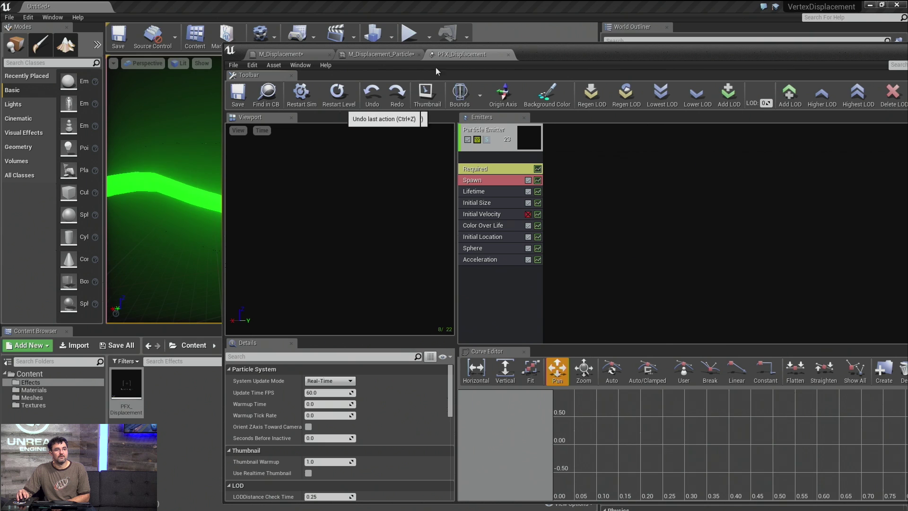
# Step: Send the Color Over Life module's curves to the curve editor and expand Start Location in the Initial Location module
pyautogui.click(510, 225)
pyautogui.click(538, 226)
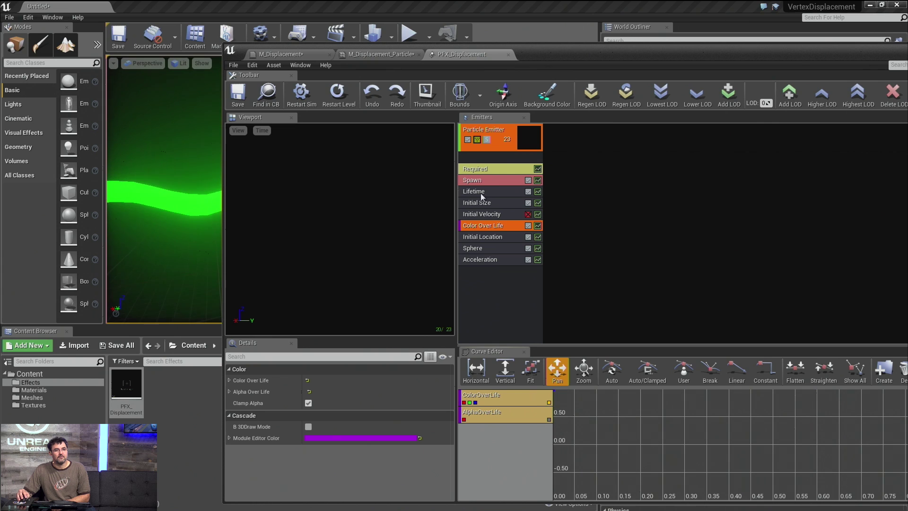
pyautogui.click(506, 141)
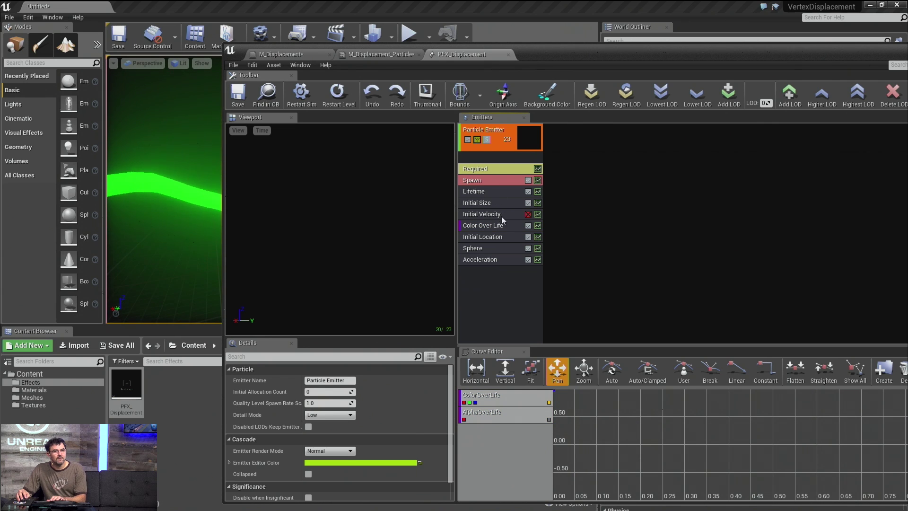
pyautogui.click(493, 242)
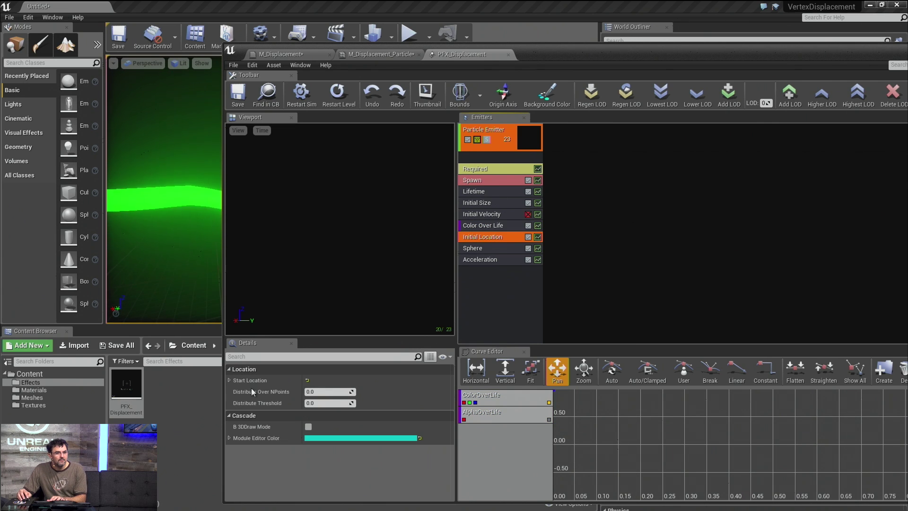
pyautogui.click(228, 380)
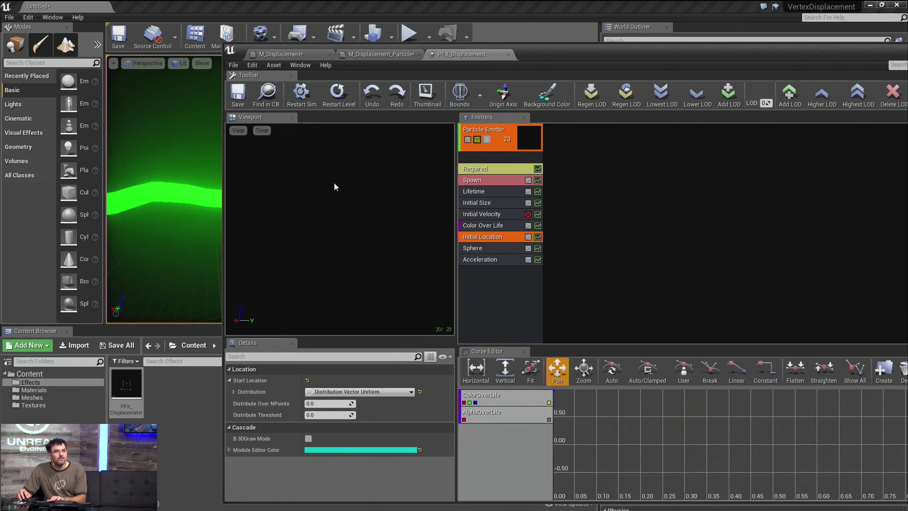
# Step: Check the particle preview in Wireframe view mode and return it to Lit
pyautogui.click(237, 131)
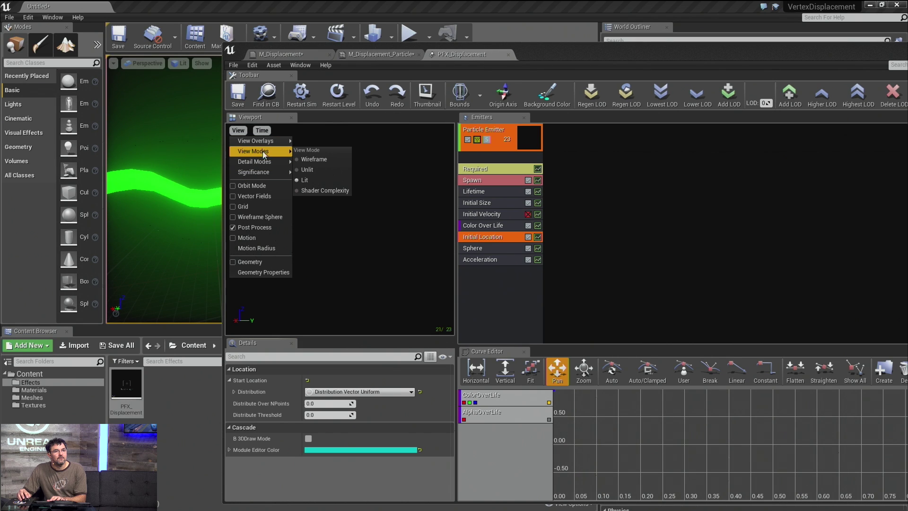
pyautogui.click(313, 160)
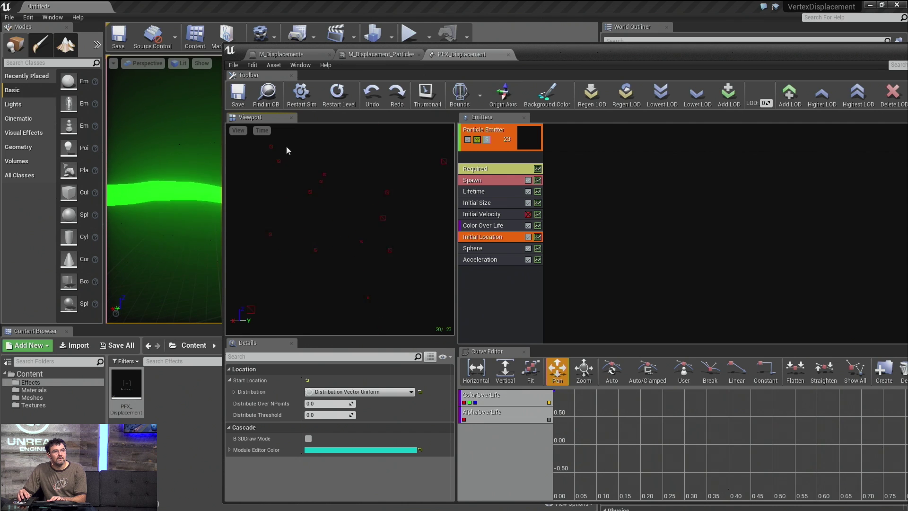
pyautogui.click(239, 131)
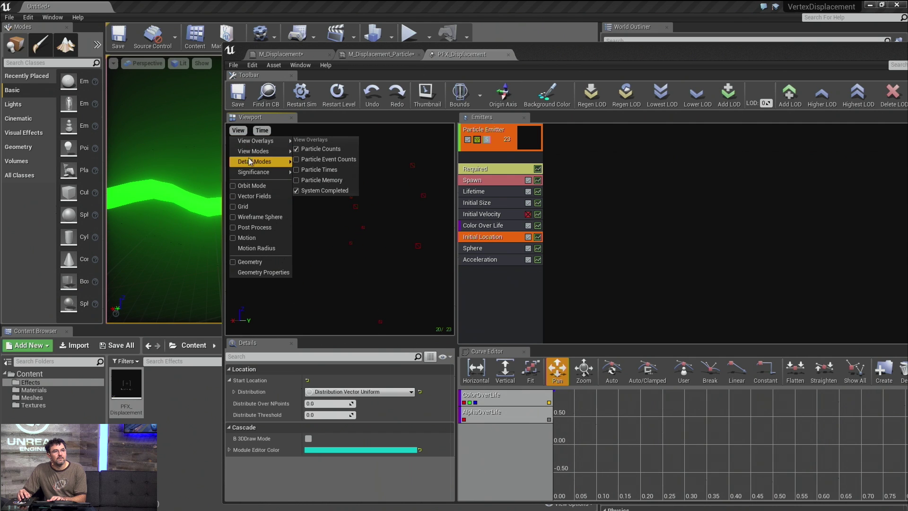
pyautogui.moveTo(255, 154)
pyautogui.click(313, 179)
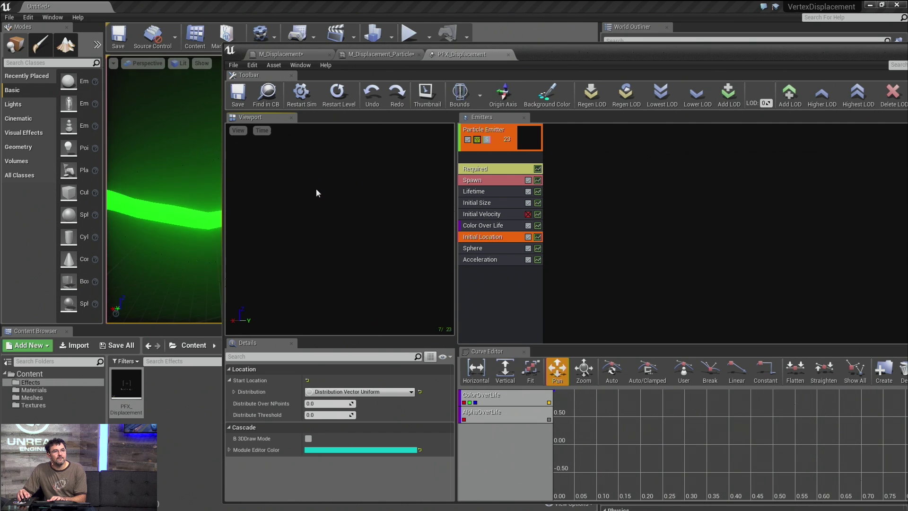
# Step: Raise the Color Over Life module's color keys at the start of particle life, the highest to about 19.69
pyautogui.click(516, 225)
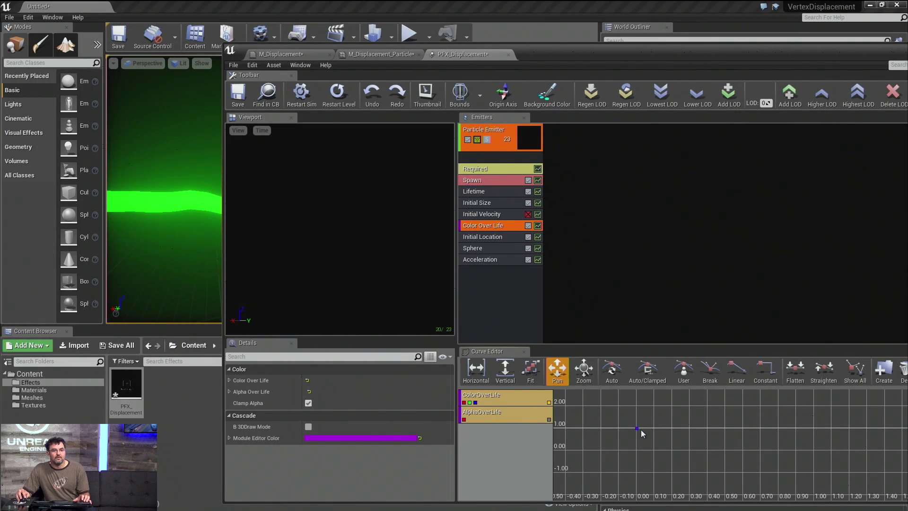
pyautogui.click(637, 429)
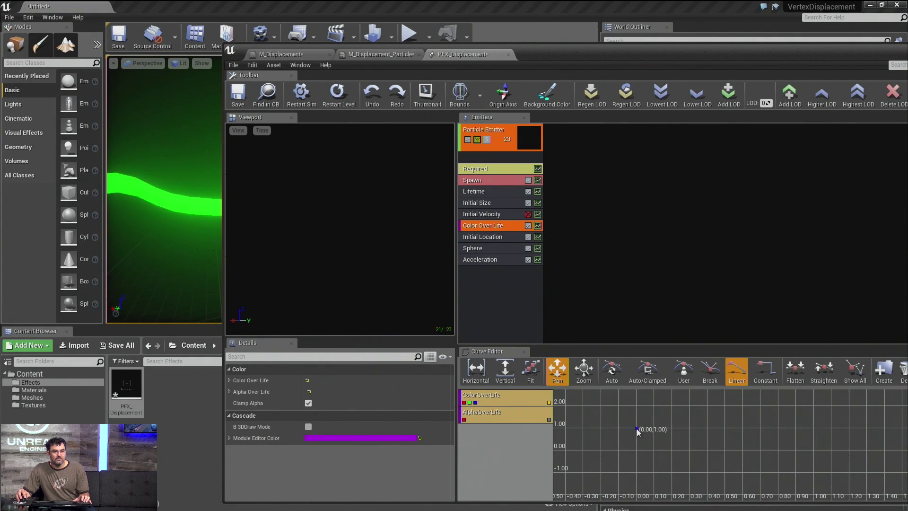
pyautogui.moveTo(665, 417)
pyautogui.mouseDown()
pyautogui.moveTo(676, 468)
pyautogui.moveTo(660, 438)
pyautogui.moveTo(665, 426)
pyautogui.mouseUp()
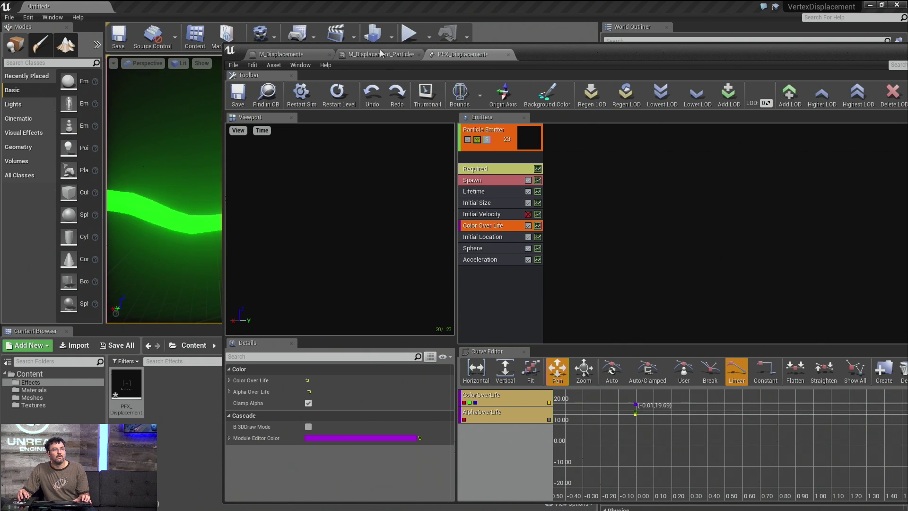
# Step: Review the M_Displacement_Particle instance from the Materials folder and minimize the asset editor window to uncover the level
pyautogui.click(367, 52)
pyautogui.click(302, 56)
pyautogui.moveTo(461, 53); pyautogui.dragTo(623, 56)
pyautogui.click(47, 390)
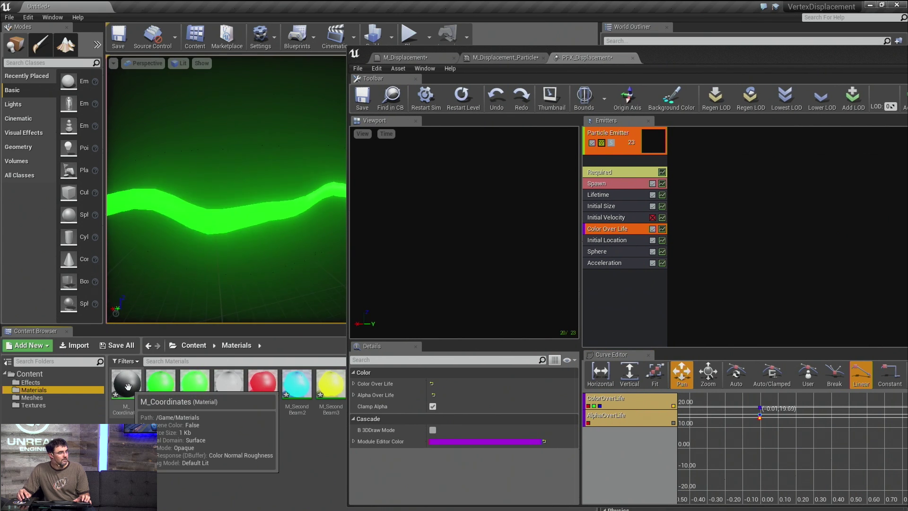
pyautogui.doubleClick(225, 385)
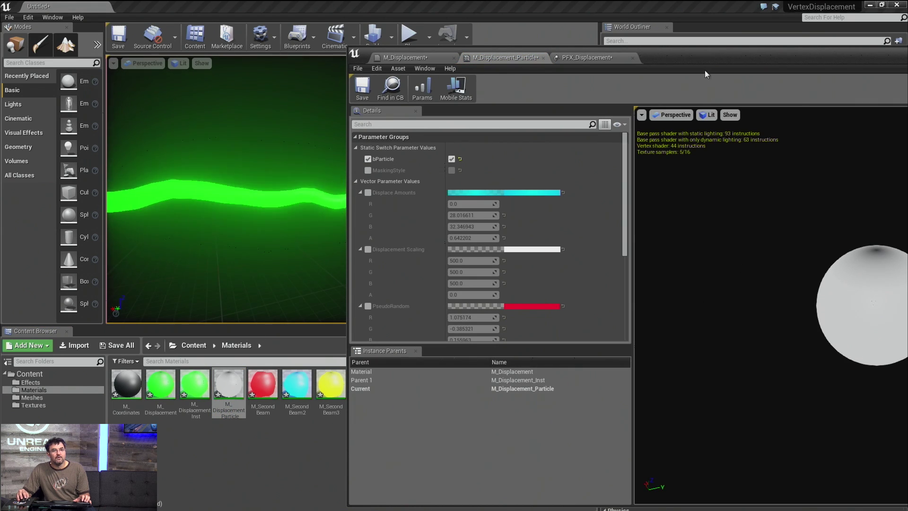
pyautogui.moveTo(703, 59); pyautogui.dragTo(458, 351)
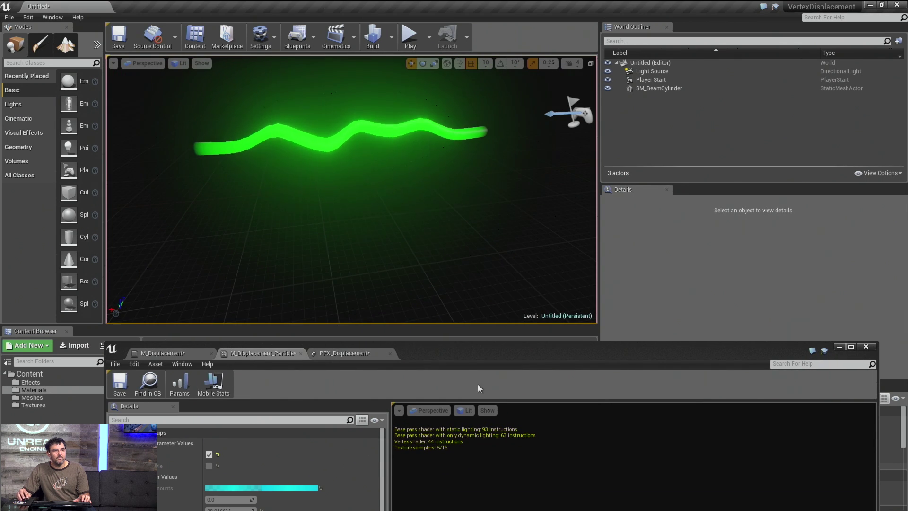
pyautogui.click(839, 347)
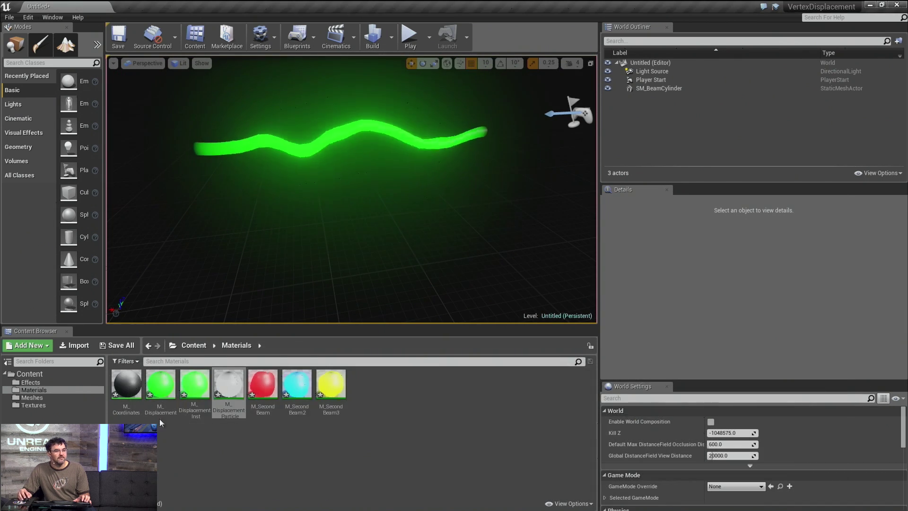
# Step: Place the PFX_Displacement particle system from the Effects folder near the beam's end in the level and view it in game view
pyautogui.click(52, 382)
pyautogui.moveTo(126, 384); pyautogui.dragTo(445, 138)
pyautogui.moveTo(445, 138); pyautogui.dragTo(453, 214, button='right')
pyautogui.moveTo(452, 215); pyautogui.dragTo(508, 187)
pyautogui.press('g')
pyautogui.moveTo(455, 178); pyautogui.dragTo(370, 211, button='right')
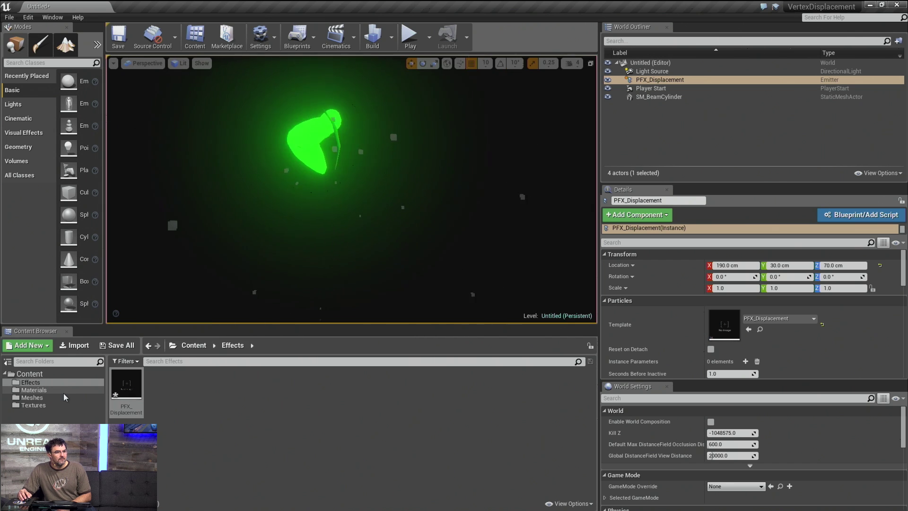
# Step: Assign M_Displacement_Particle as the material in the Required module of PFX_Displacement's emitter
pyautogui.click(34, 390)
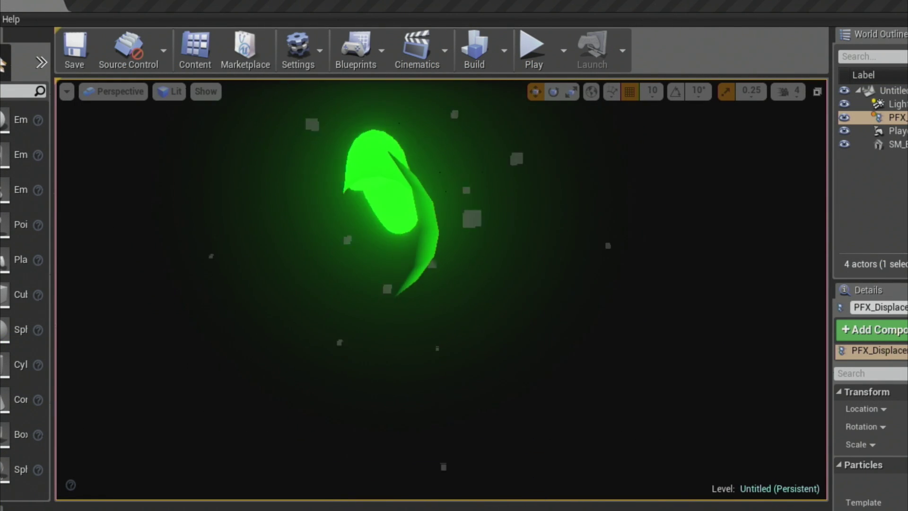
pyautogui.moveTo(695, 508); pyautogui.dragTo(705, 152)
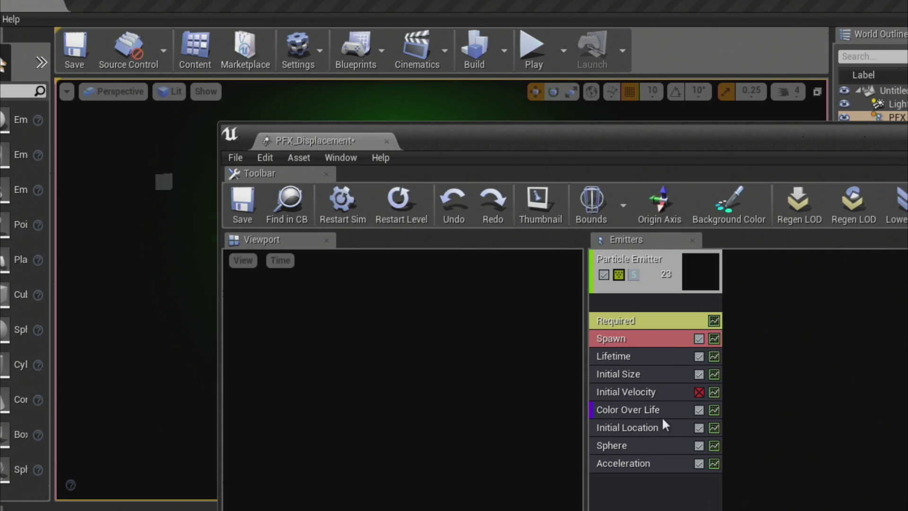
pyautogui.click(698, 410)
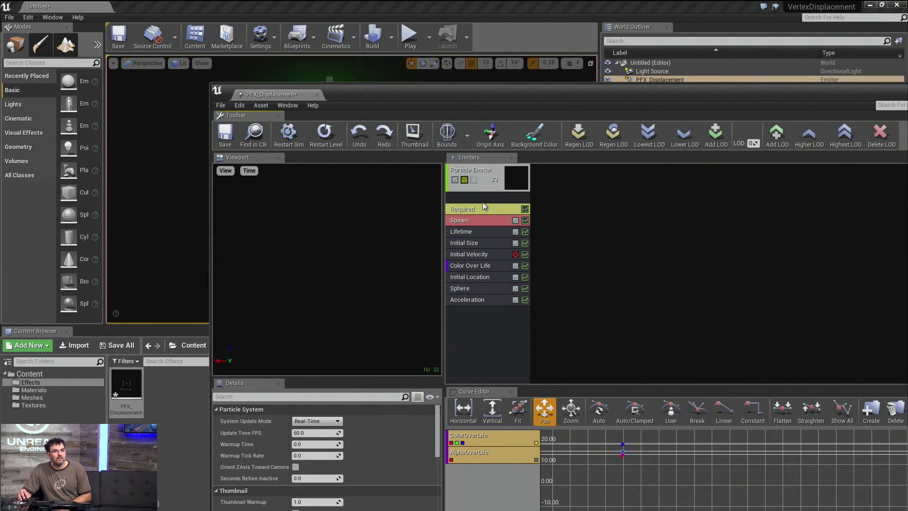
pyautogui.click(478, 209)
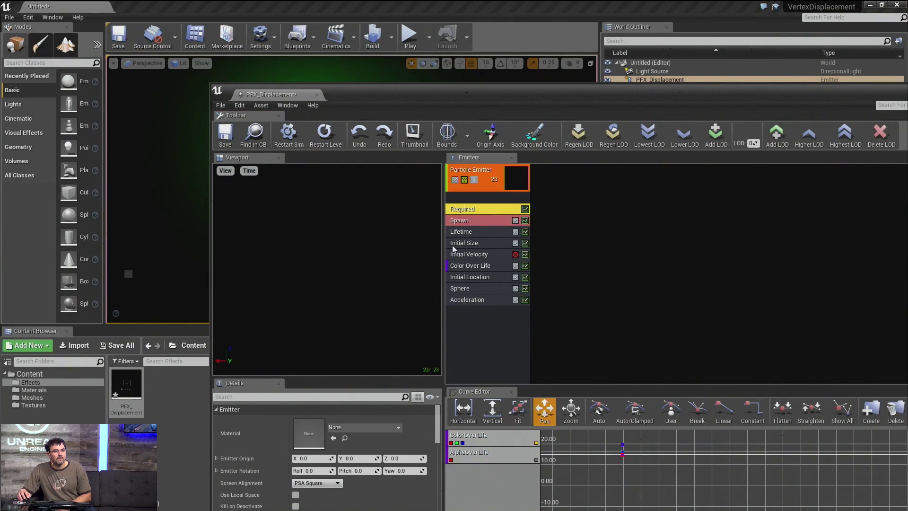
pyautogui.click(51, 391)
pyautogui.moveTo(356, 87); pyautogui.dragTo(519, 67)
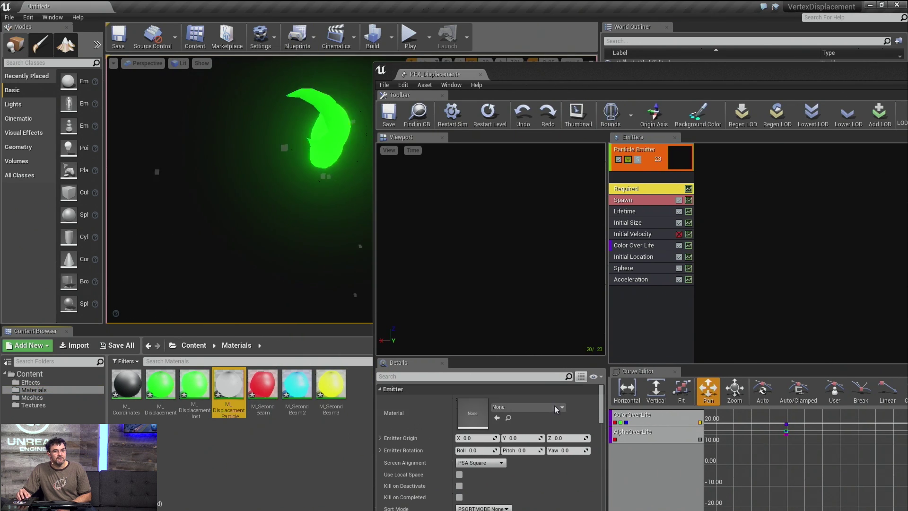
pyautogui.click(496, 418)
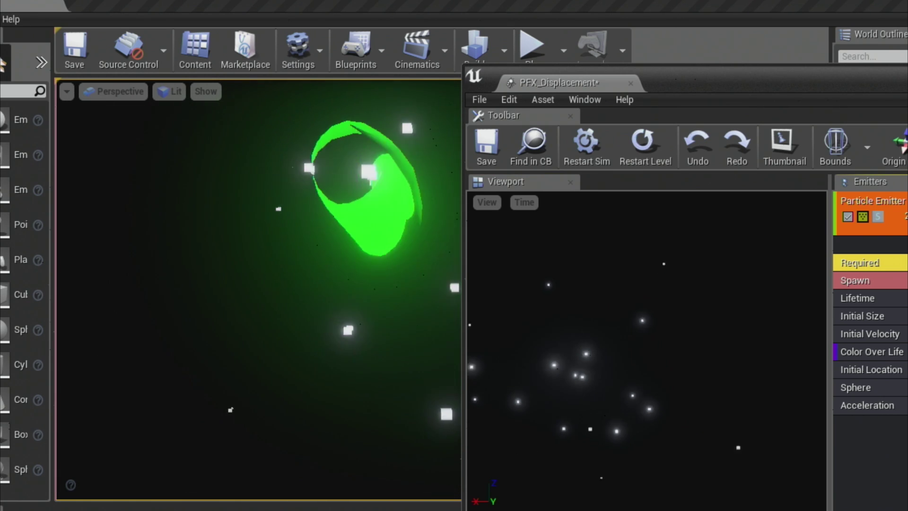
# Step: Disable the Acceleration module and set the Sphere module's Velocity Scale constant to 0.5
pyautogui.click(855, 387)
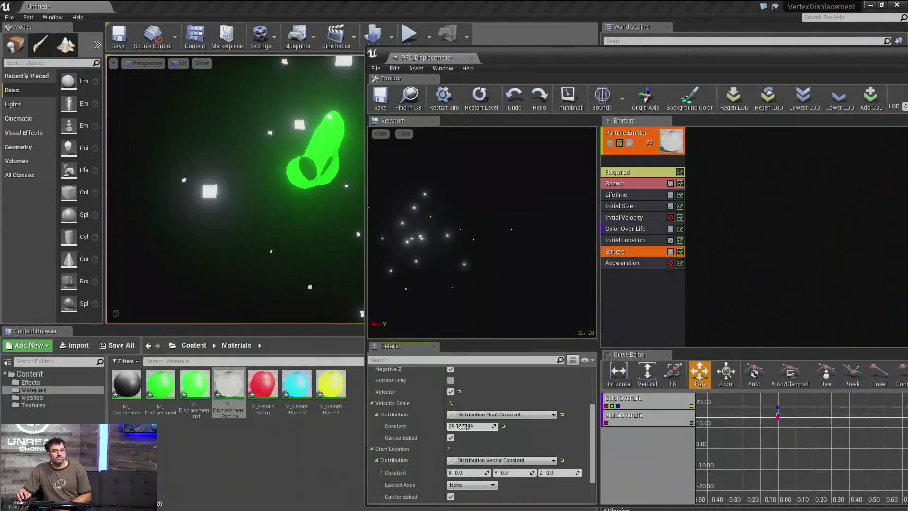
pyautogui.click(461, 425)
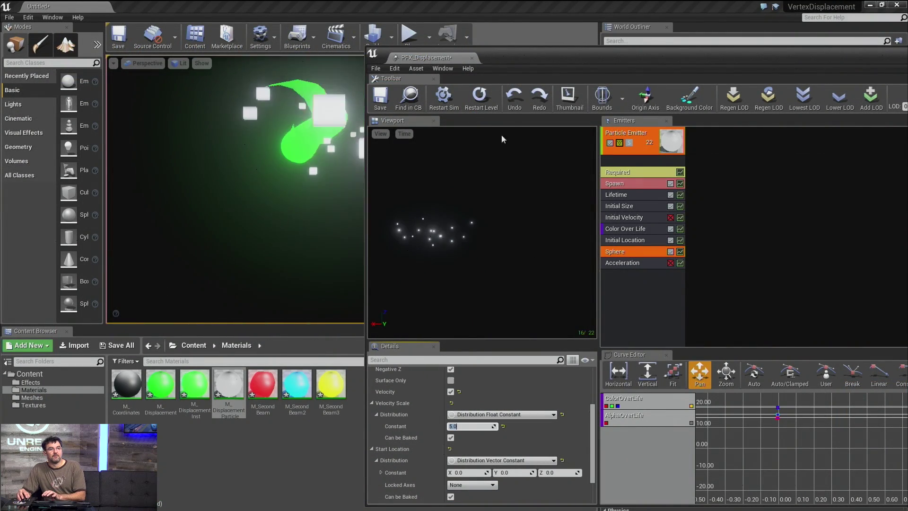
pyautogui.press('Return')
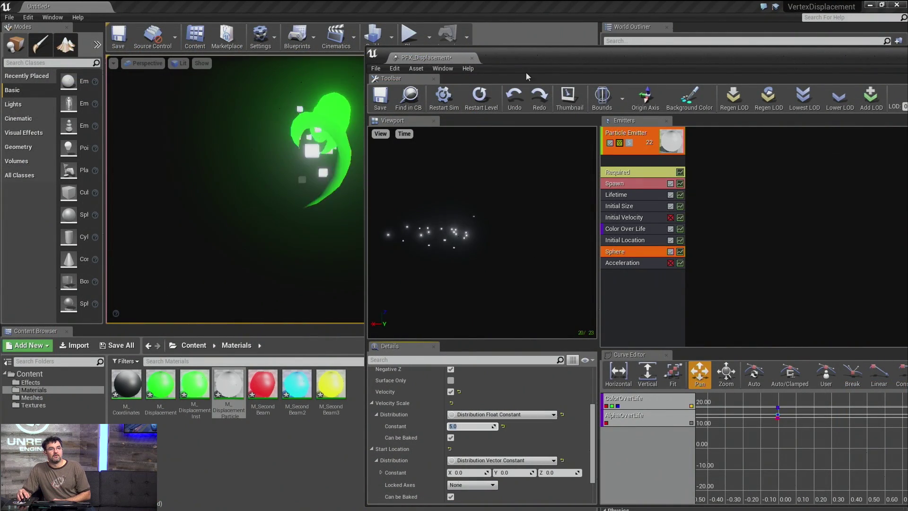
pyautogui.moveTo(468, 426); pyautogui.dragTo(465, 426)
pyautogui.click(466, 426)
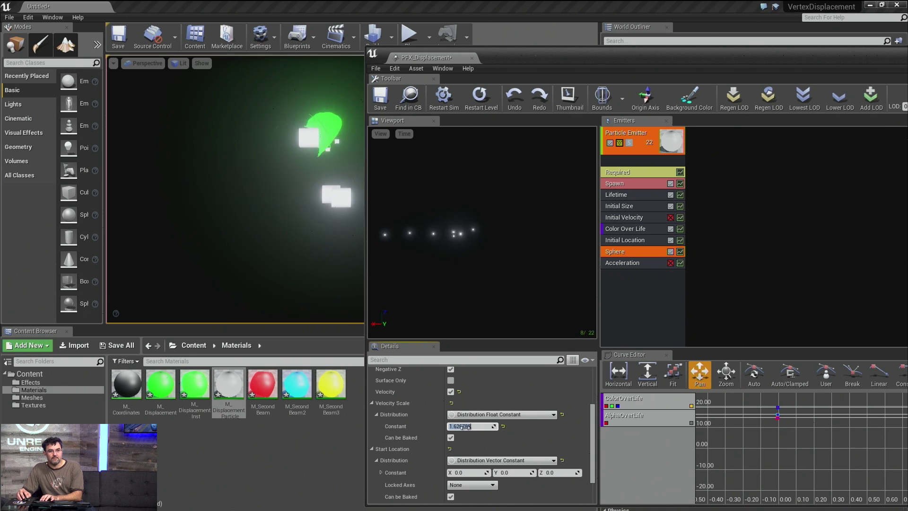
pyautogui.write('0.5')
pyautogui.press('Return')
# Step: Compare the particles with the beam in the level and examine M_Displacement_Particle's displacement parameters and instance parents
pyautogui.moveTo(520, 57); pyautogui.dragTo(643, 79)
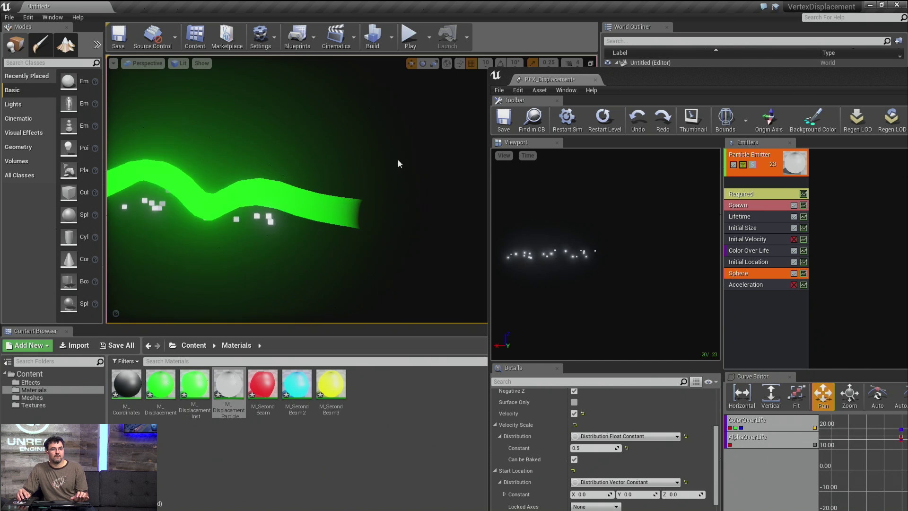
pyautogui.moveTo(615, 213); pyautogui.dragTo(614, 194, button='right')
pyautogui.moveTo(632, 92); pyautogui.dragTo(616, 395)
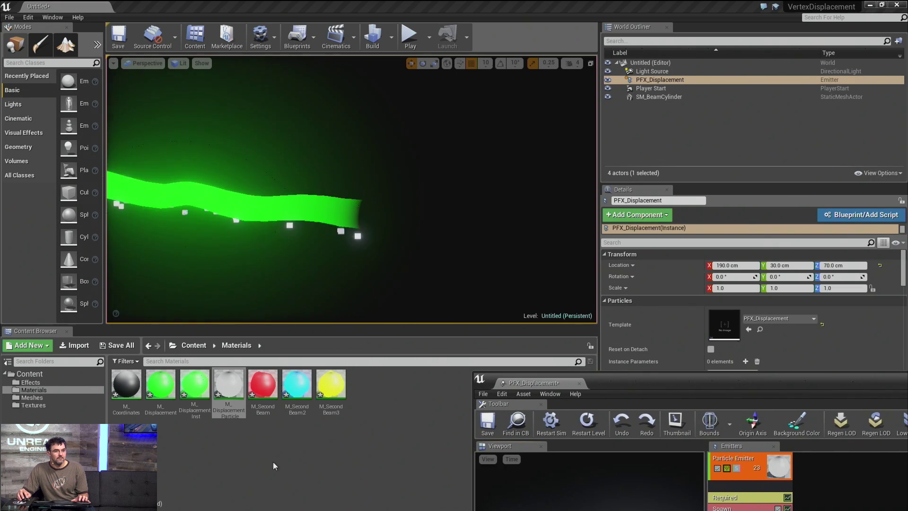
pyautogui.doubleClick(228, 383)
pyautogui.moveTo(685, 382); pyautogui.dragTo(578, 78)
pyautogui.scroll(-3, 405, 273)
pyautogui.scroll(-2, 405, 272)
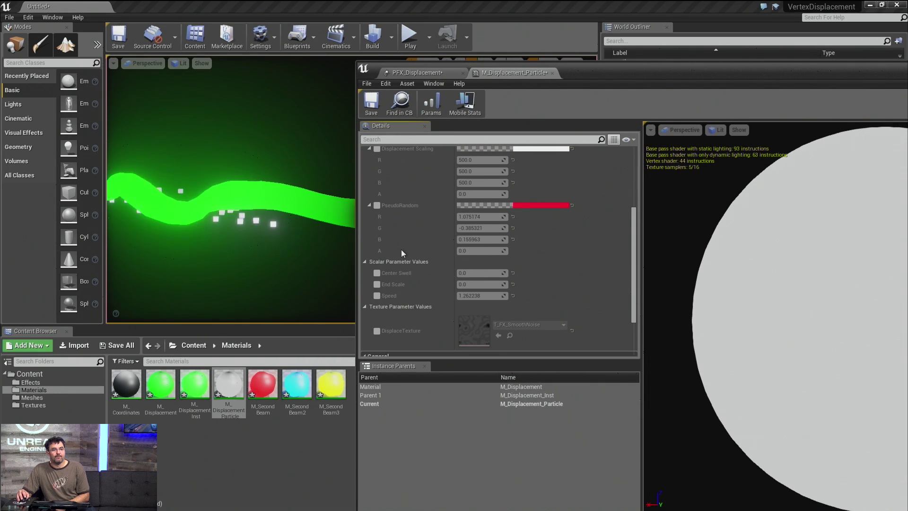
pyautogui.scroll(-3, 399, 293)
pyautogui.click(543, 397)
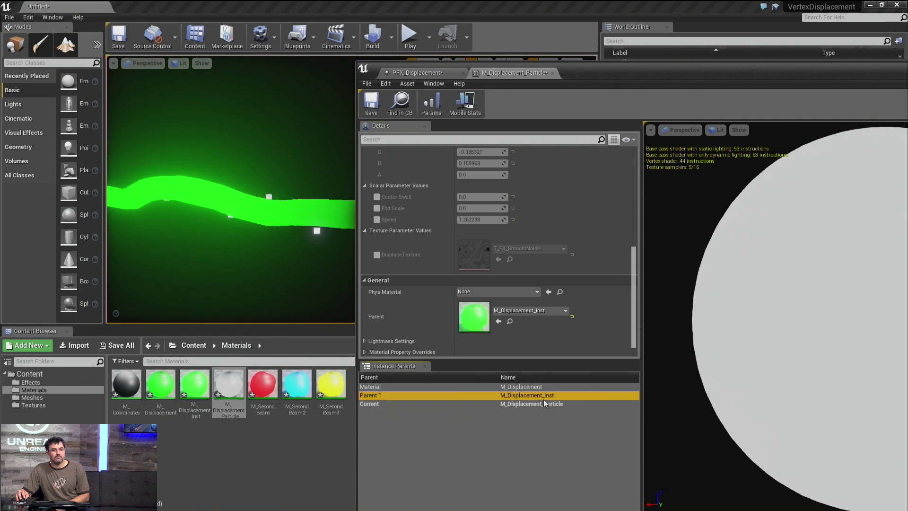
pyautogui.click(432, 237)
pyautogui.scroll(6, 431, 284)
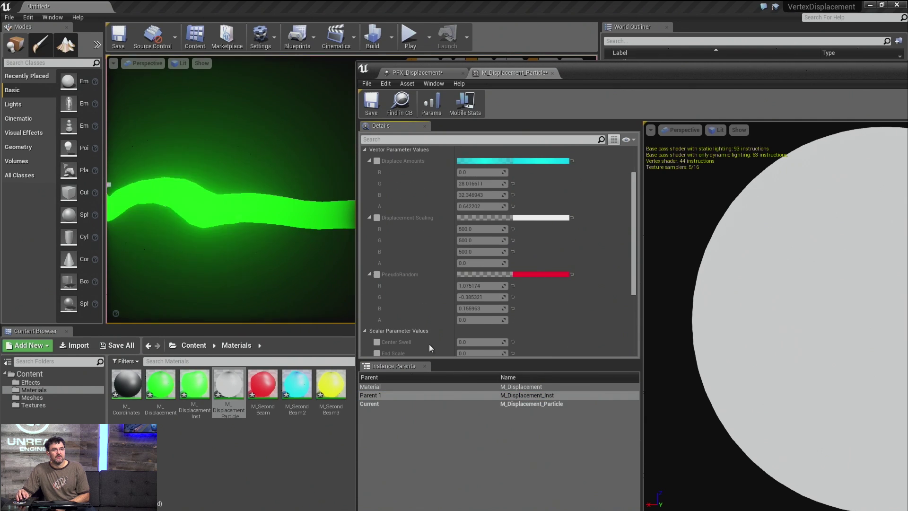
pyautogui.scroll(2, 404, 291)
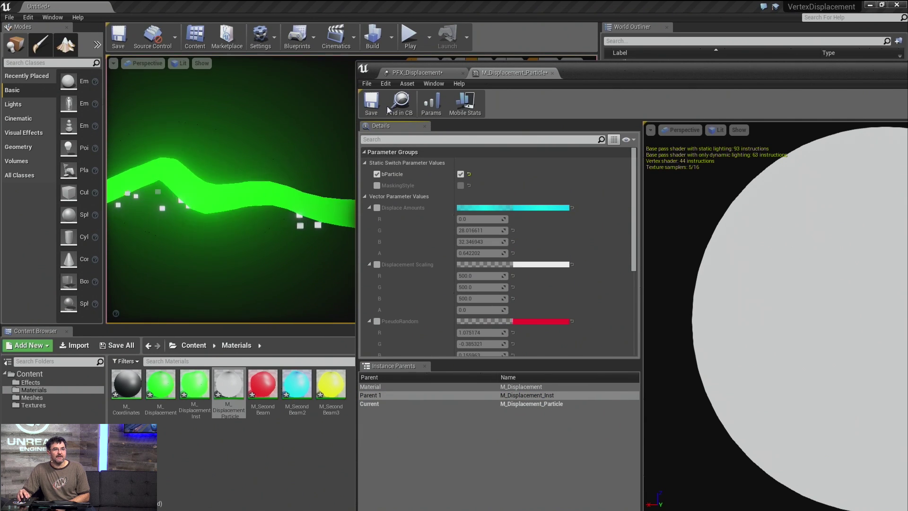
# Step: Hide PFX_Displacement's ColorOverLife curve and move the AlphaOverLife curve's first key to a time of about 0.84
pyautogui.click(405, 74)
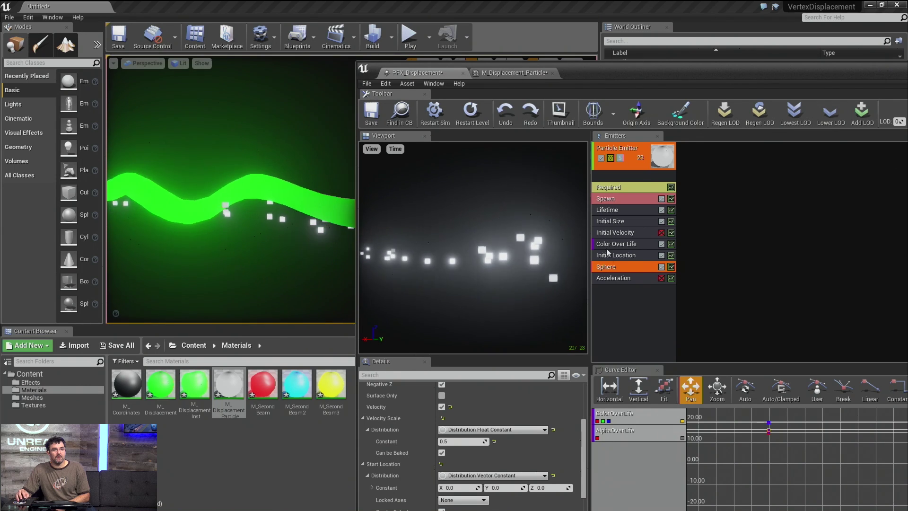
pyautogui.moveTo(679, 69); pyautogui.dragTo(519, 63)
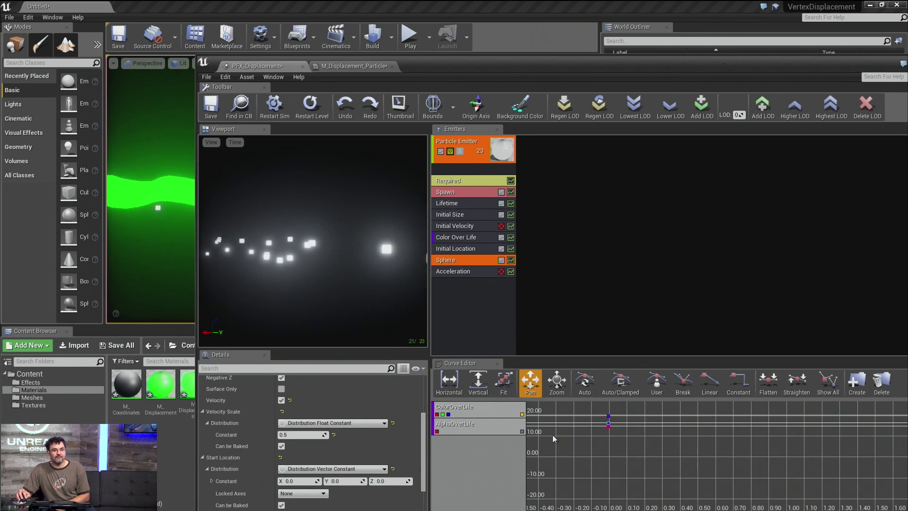
pyautogui.click(526, 410)
pyautogui.click(521, 414)
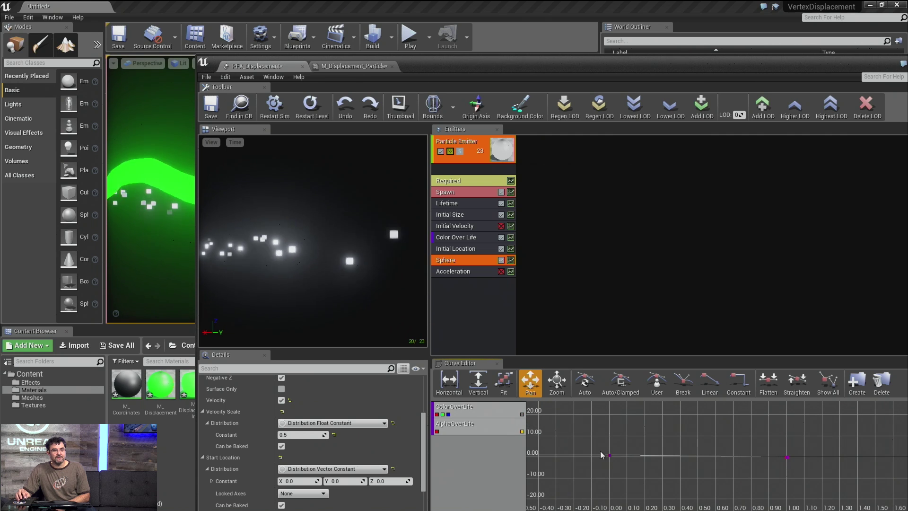
pyautogui.moveTo(611, 456); pyautogui.dragTo(758, 455)
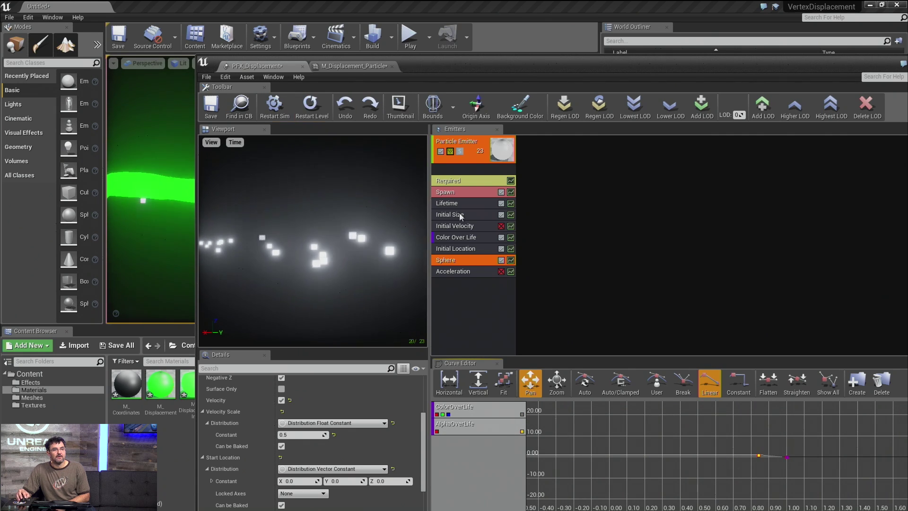
# Step: Disable the emitter's Sphere module and restart the particle system in the level
pyautogui.click(501, 260)
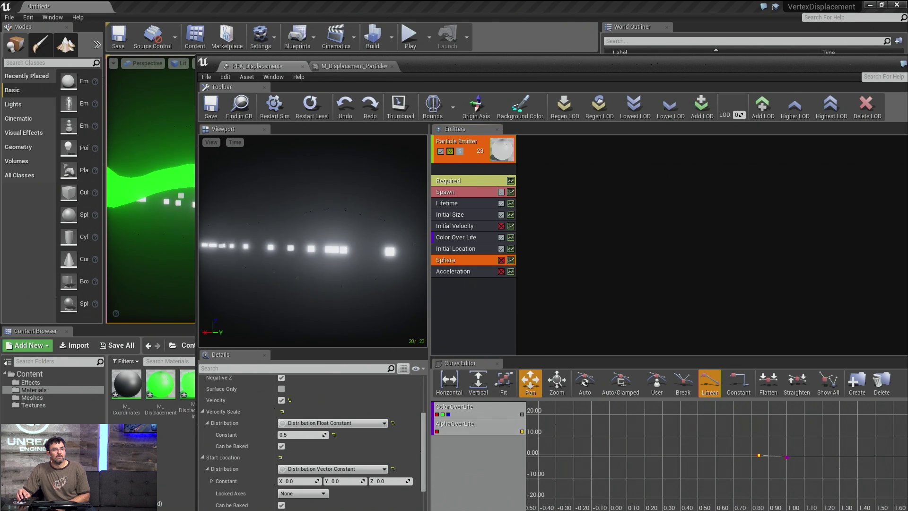
pyautogui.click(325, 67)
pyautogui.click(265, 67)
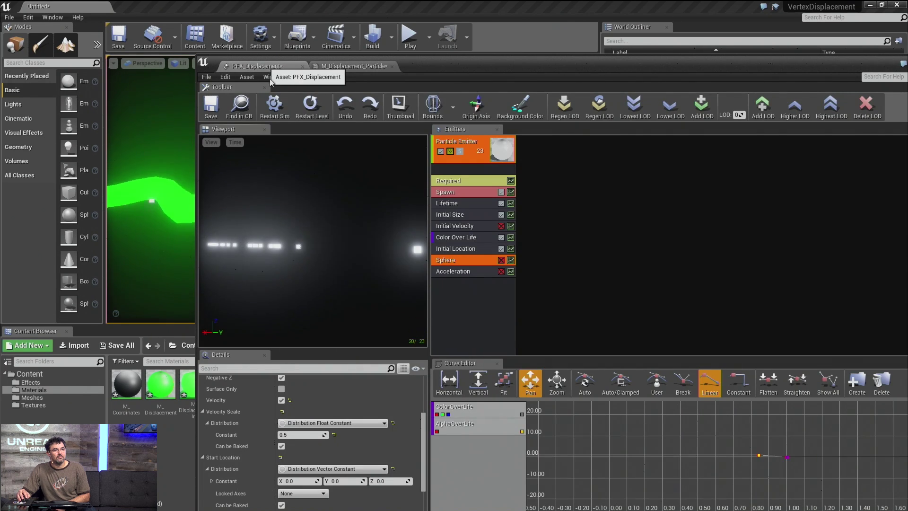
pyautogui.click(308, 115)
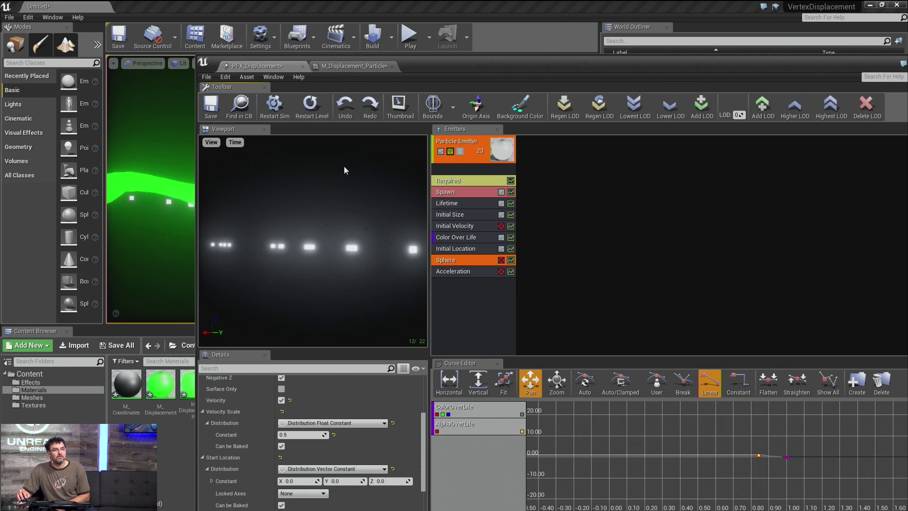
# Step: Check M_Displacement_Particle and PFX_Displacement, and open the parent material M_Displacement for editing
pyautogui.moveTo(411, 69); pyautogui.dragTo(537, 72)
pyautogui.click(510, 73)
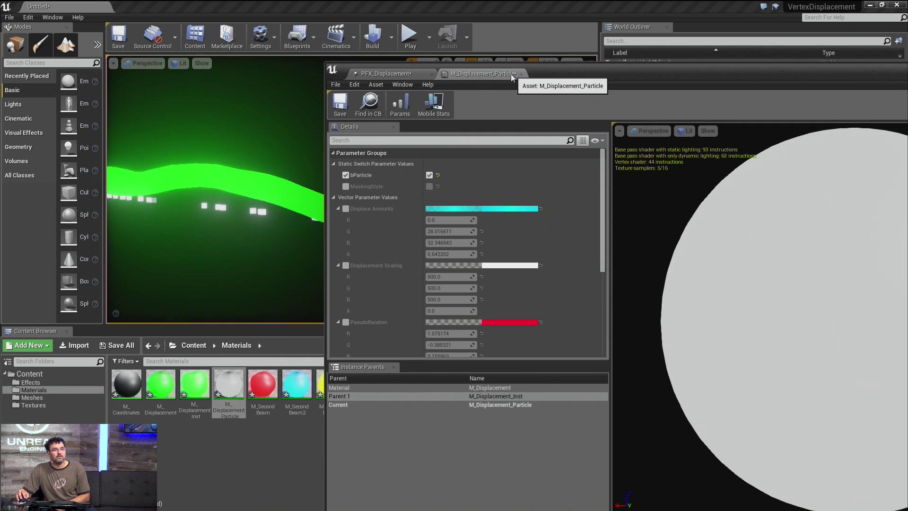
pyautogui.click(381, 73)
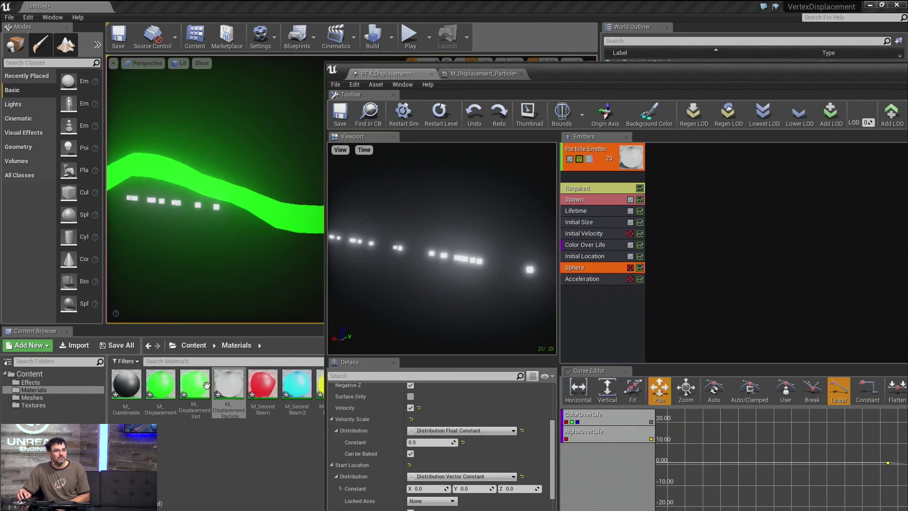
pyautogui.click(161, 385)
pyautogui.scroll(-4, 814, 378)
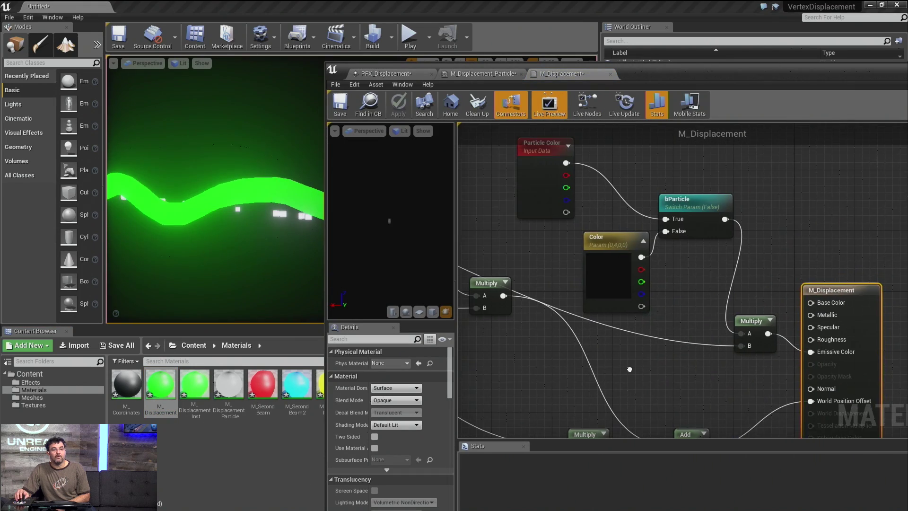
pyautogui.scroll(2, 654, 331)
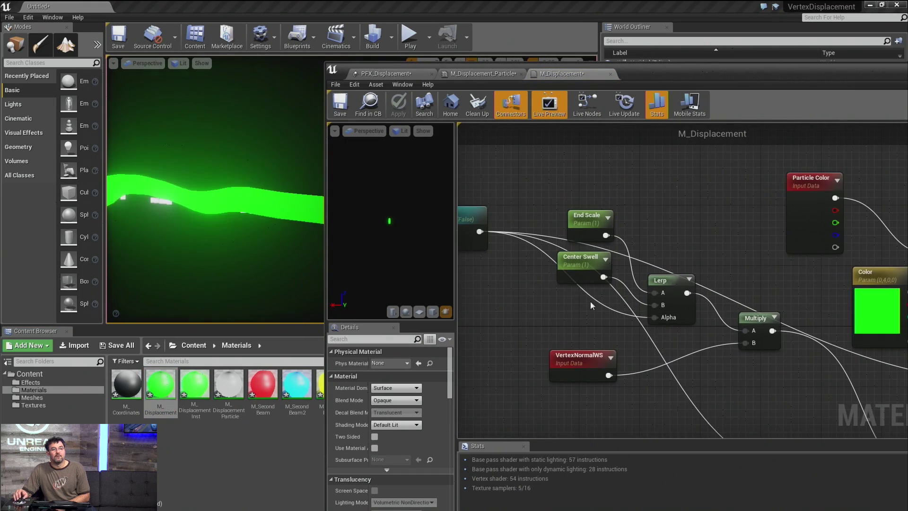
# Step: Move the Particle Color node above MaskingStyle and connect its alpha output directly to the bParticle switch's True input
pyautogui.moveTo(591, 304); pyautogui.dragTo(834, 353, button='right')
pyautogui.click(537, 198)
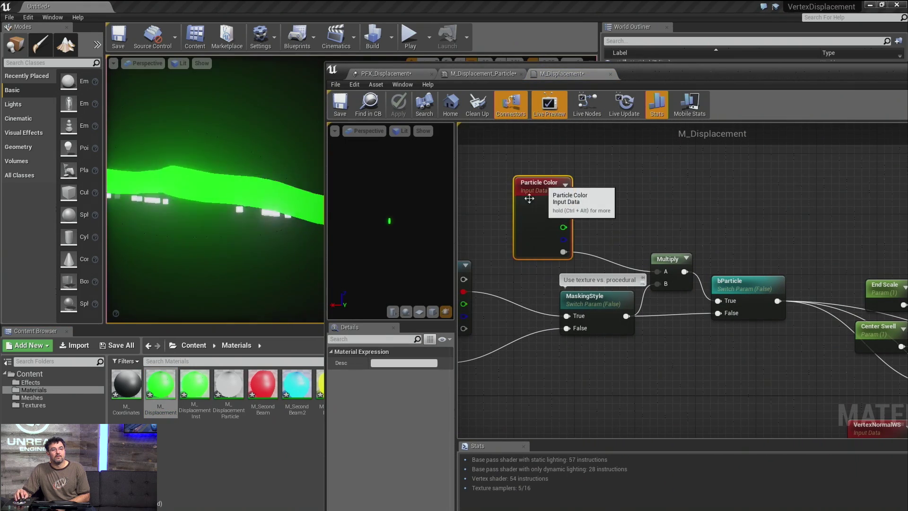
pyautogui.moveTo(543, 248); pyautogui.dragTo(572, 203)
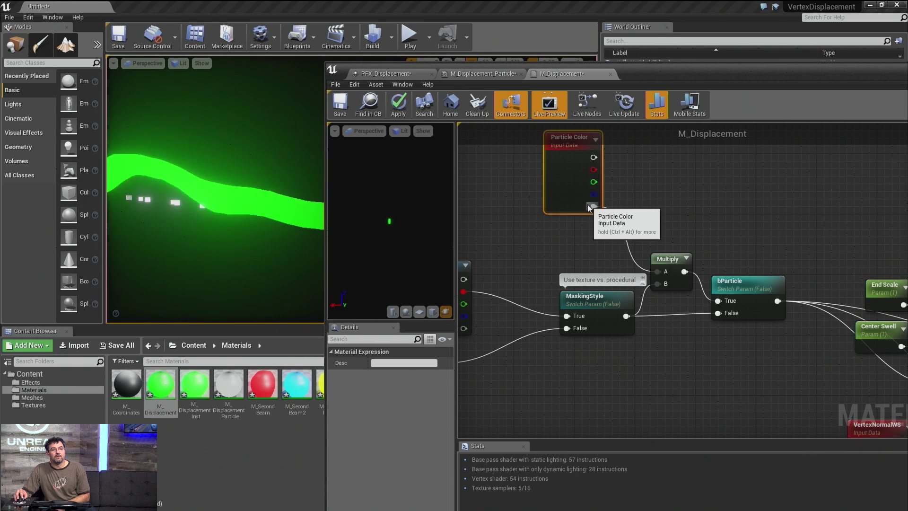
pyautogui.moveTo(719, 303); pyautogui.dragTo(718, 301)
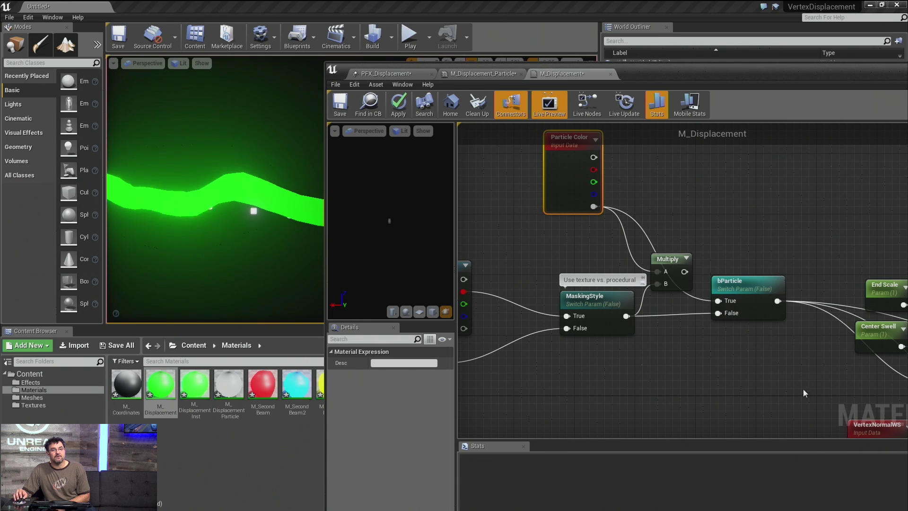
# Step: Apply the M_Displacement changes and return to PFX_Displacement to compare its particles with the beam in the level
pyautogui.scroll(-6, 646, 317)
pyautogui.moveTo(646, 316); pyautogui.dragTo(728, 370, button='right')
pyautogui.click(398, 105)
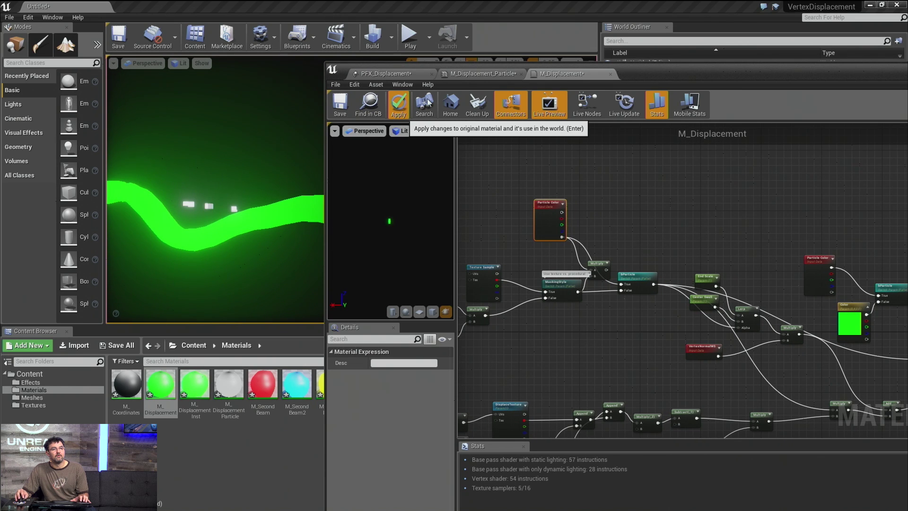
pyautogui.click(386, 74)
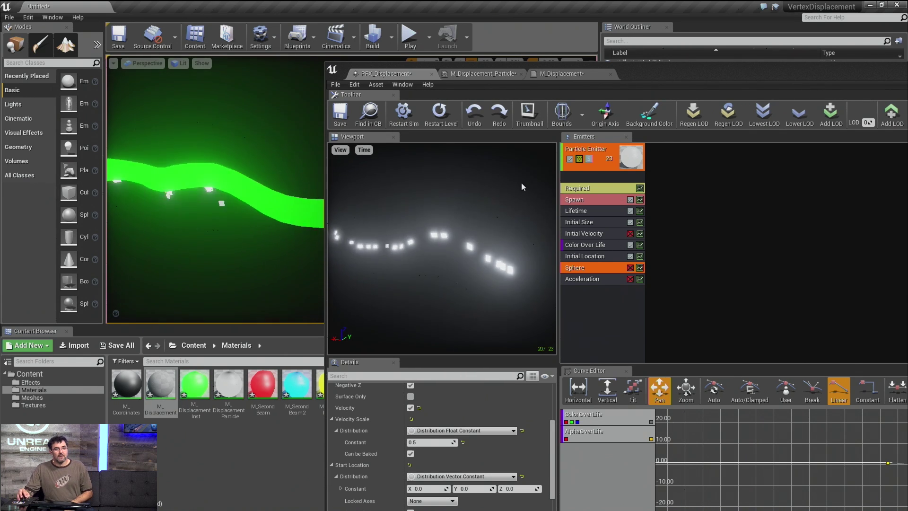
pyautogui.moveTo(634, 77); pyautogui.dragTo(762, 56)
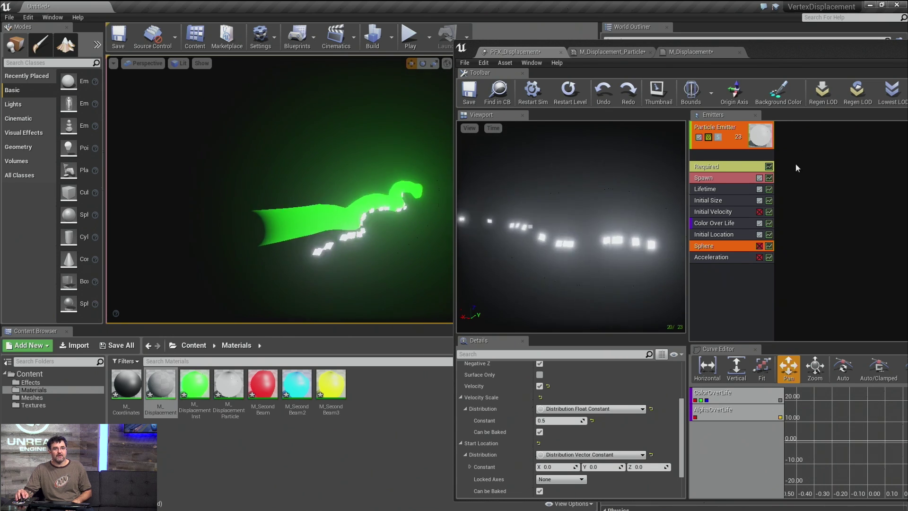
# Step: Move the AlphaOverLife curve's first key to a time of about 0 and its last key to about 0.36
pyautogui.moveTo(788, 51); pyautogui.dragTo(623, 45)
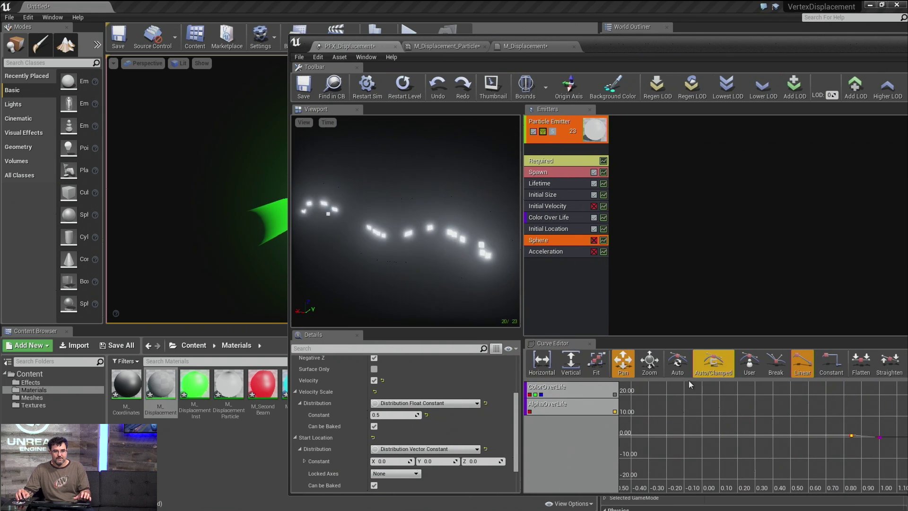
pyautogui.keyDown('ctrl'); pyautogui.moveTo(853, 436); pyautogui.dragTo(705, 406); pyautogui.keyUp('ctrl')
pyautogui.moveTo(596, 45); pyautogui.dragTo(812, 47)
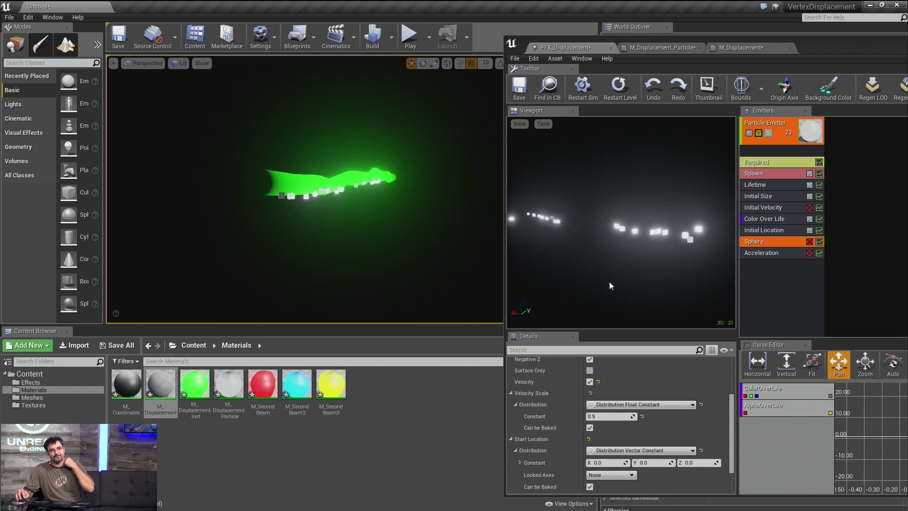
pyautogui.moveTo(832, 48); pyautogui.dragTo(593, 50)
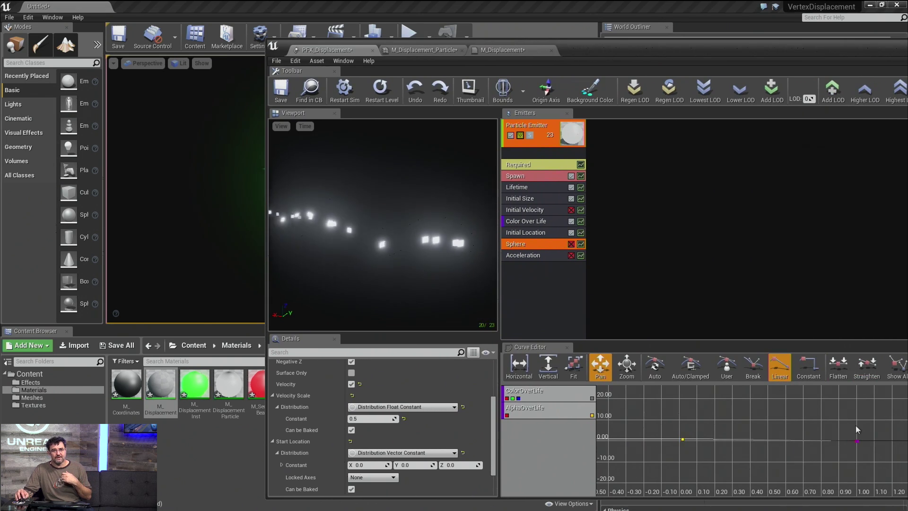
pyautogui.keyDown('ctrl'); pyautogui.moveTo(767, 467); pyautogui.dragTo(744, 467); pyautogui.keyUp('ctrl')
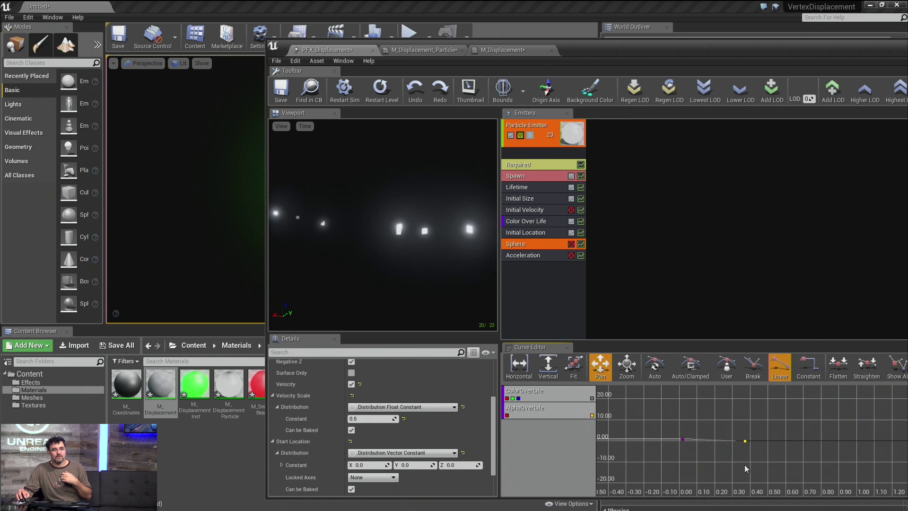
pyautogui.moveTo(584, 53); pyautogui.dragTo(854, 46)
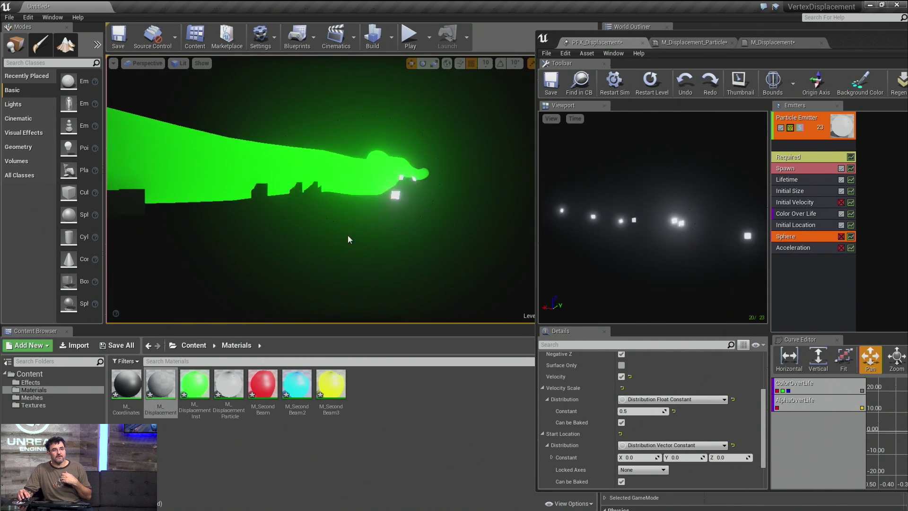
# Step: Examine the M_Displacement graph from the bParticle mask switch through to the material output
pyautogui.click(679, 42)
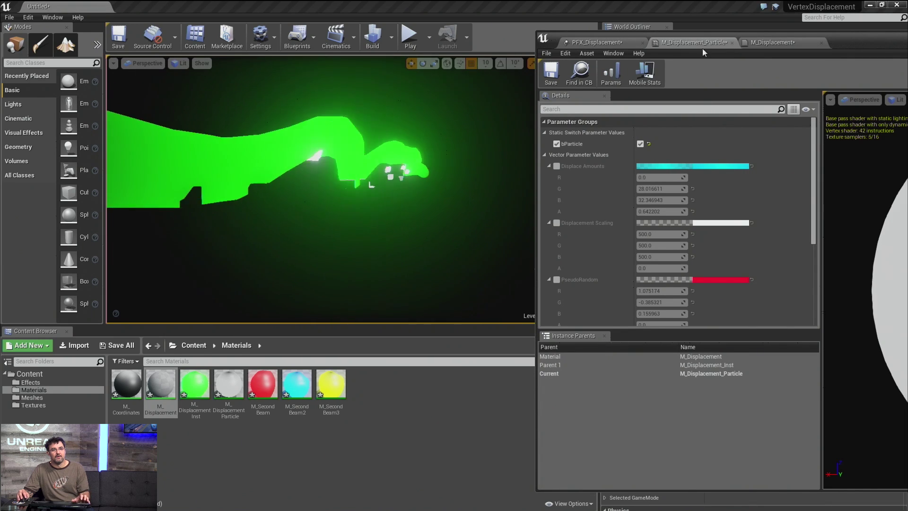
pyautogui.click(787, 42)
pyautogui.moveTo(842, 41); pyautogui.dragTo(560, 43)
pyautogui.moveTo(576, 336); pyautogui.dragTo(620, 282, button='right')
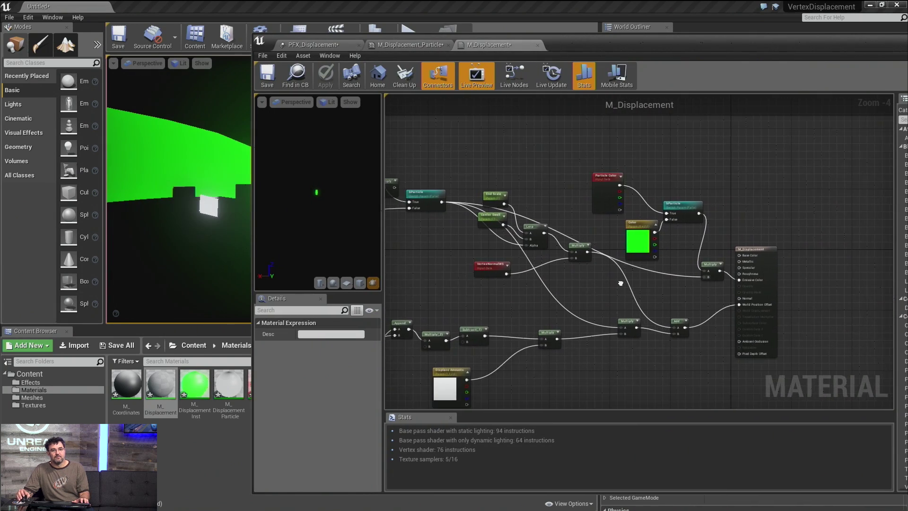
pyautogui.moveTo(423, 237); pyautogui.dragTo(583, 267, button='right')
pyautogui.scroll(1, 512, 232)
pyautogui.scroll(-2, 663, 254)
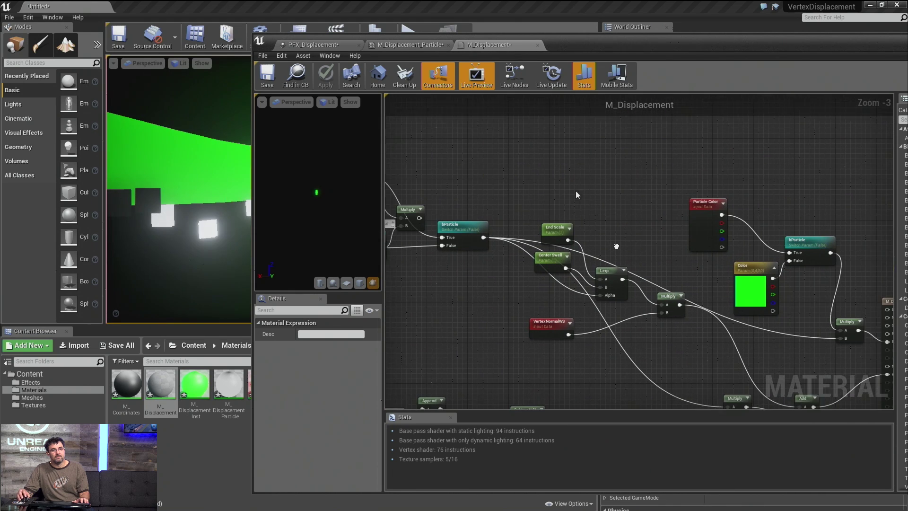
# Step: Return to PFX_Displacement and show the ColorOverLife curve in its curve graph
pyautogui.click(416, 43)
pyautogui.click(347, 45)
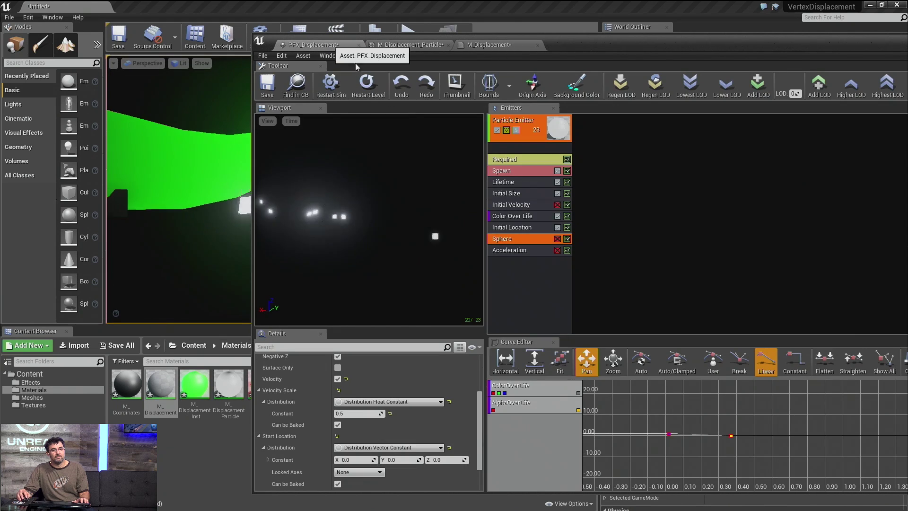
pyautogui.click(578, 393)
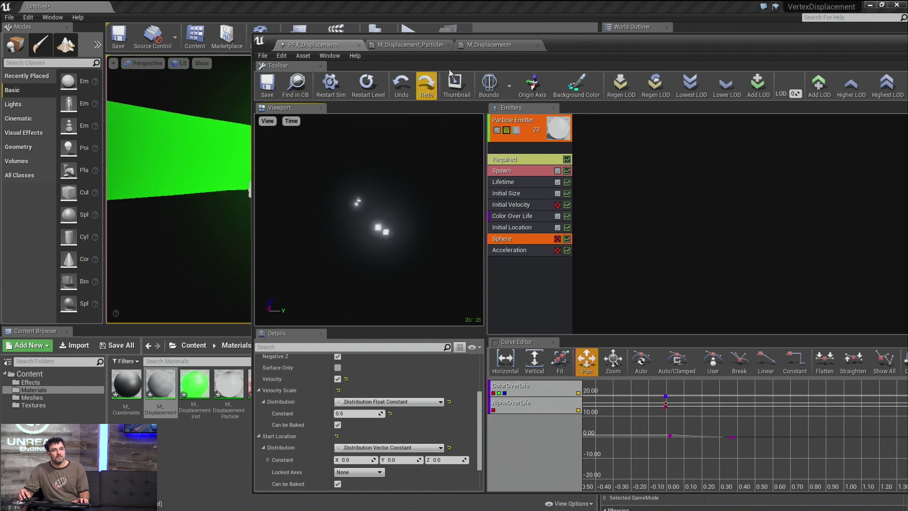
pyautogui.click(422, 47)
# Step: Move M_Displacement's Particle Color and Color nodes before the emissive bParticle switch, stacking Color below Particle Color
pyautogui.click(482, 43)
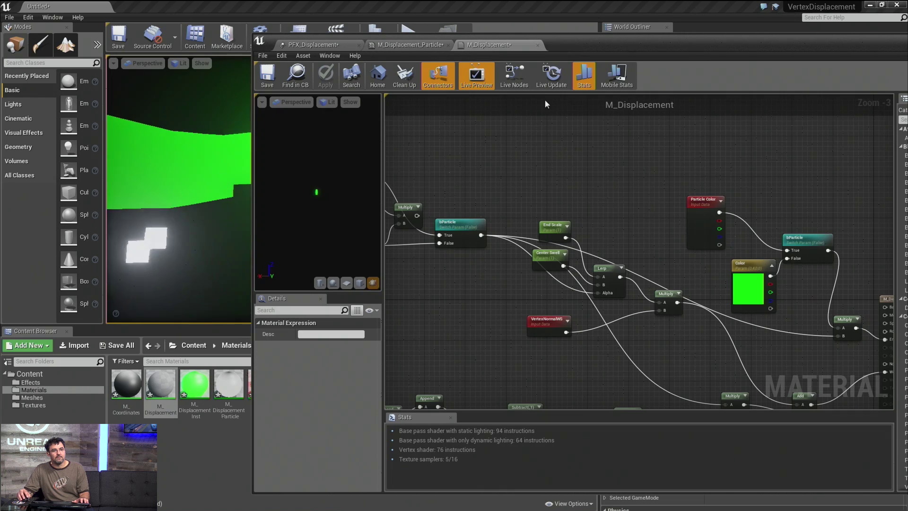
pyautogui.moveTo(795, 251); pyautogui.dragTo(686, 236, button='right')
pyautogui.scroll(2, 685, 235)
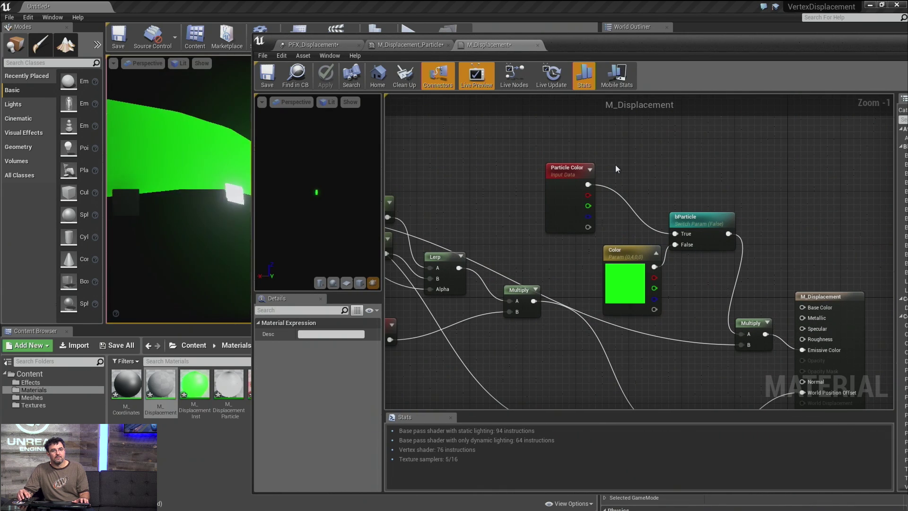
pyautogui.moveTo(634, 268); pyautogui.dragTo(567, 249)
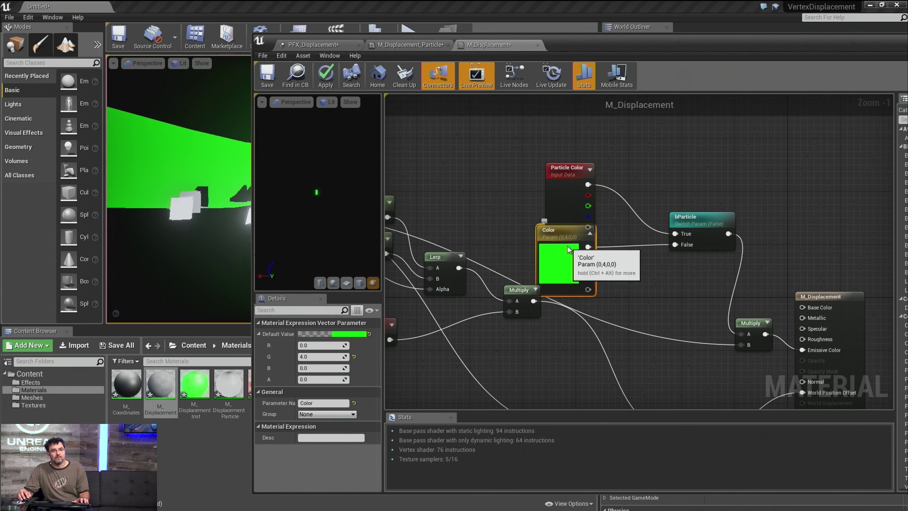
pyautogui.moveTo(568, 199); pyautogui.dragTo(567, 148)
pyautogui.moveTo(558, 239); pyautogui.dragTo(558, 179)
# Step: Move the mask's bParticle switch lower and place its Particle Color node below MaskingStyle
pyautogui.moveTo(629, 236); pyautogui.dragTo(336, 253, button='right')
pyautogui.moveTo(553, 203); pyautogui.dragTo(559, 270)
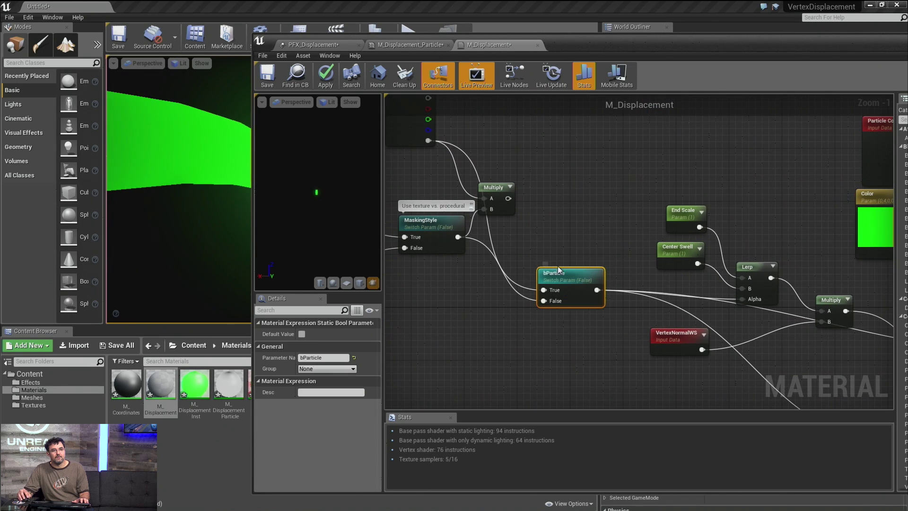
pyautogui.moveTo(418, 132); pyautogui.dragTo(437, 364)
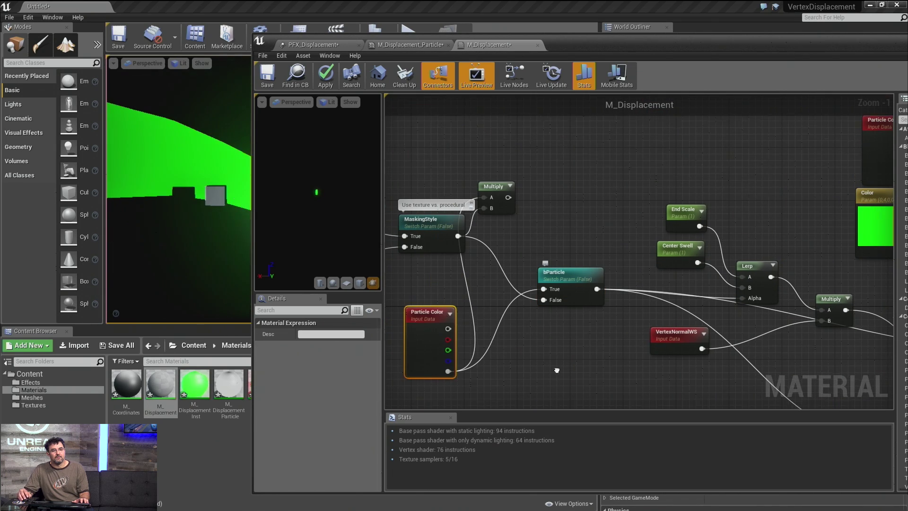
# Step: Transfer all outgoing connections of the mask's bParticle switch to the MaskingStyle output
pyautogui.scroll(-2, 506, 304)
pyautogui.scroll(2, 462, 231)
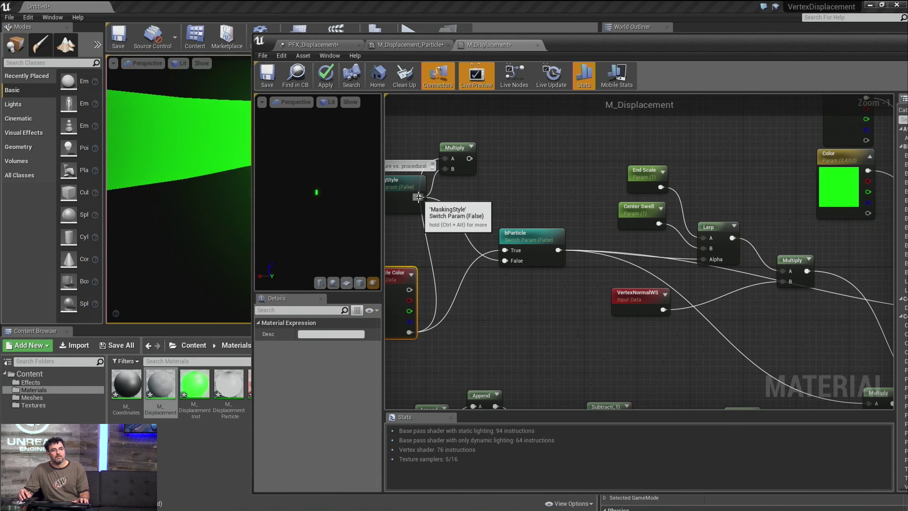
pyautogui.moveTo(650, 268); pyautogui.dragTo(440, 208)
pyautogui.click(545, 273)
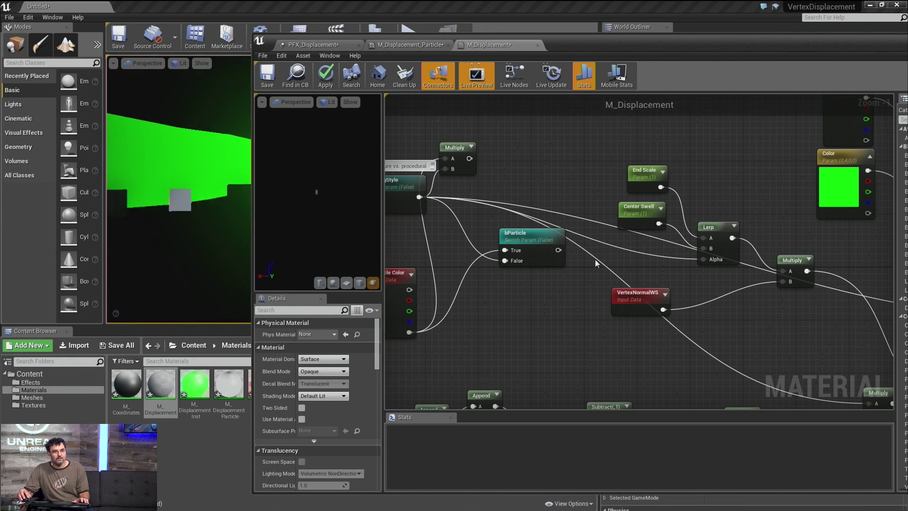
# Step: Lower the bParticle switch and connect its output to input A of the displacement Multiply that feeds the final Add
pyautogui.moveTo(530, 237); pyautogui.dragTo(556, 310)
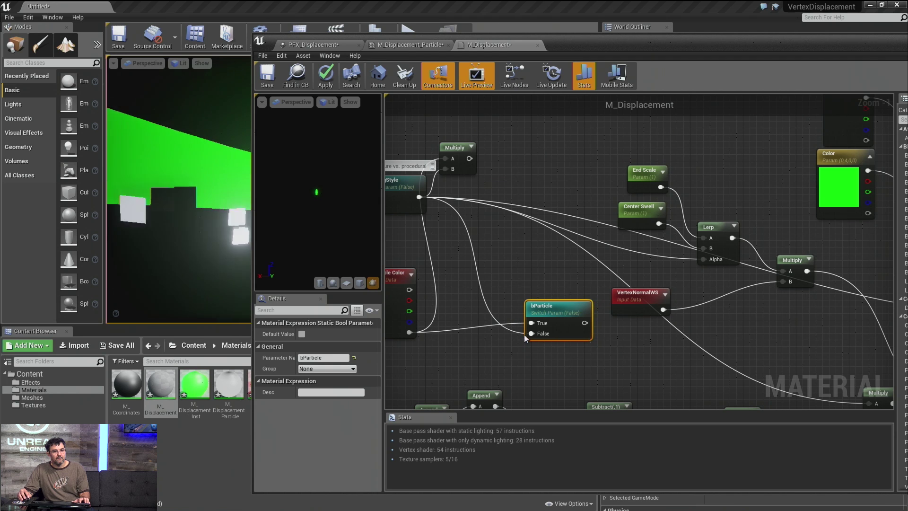
pyautogui.moveTo(575, 279); pyautogui.dragTo(471, 194, button='right')
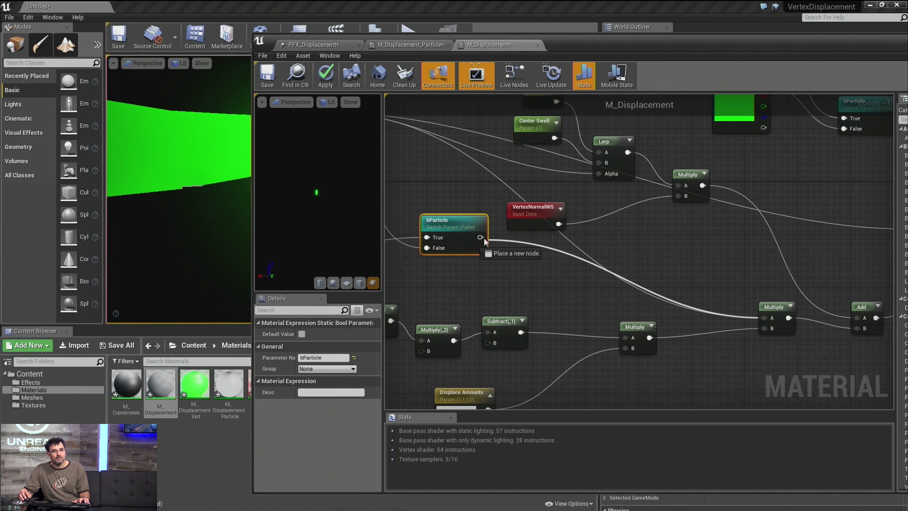
pyautogui.moveTo(496, 286); pyautogui.dragTo(552, 340, button='right')
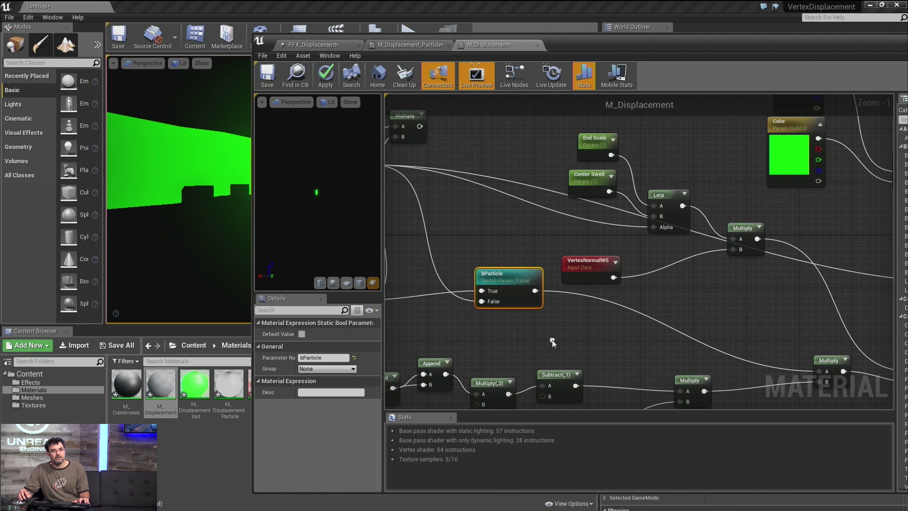
# Step: Move the End Scale, Center Swell, Lerp and VertexNormalWS nodes up as a group and apply the M_Displacement changes
pyautogui.moveTo(548, 135); pyautogui.dragTo(657, 280)
pyautogui.moveTo(671, 219); pyautogui.dragTo(671, 167)
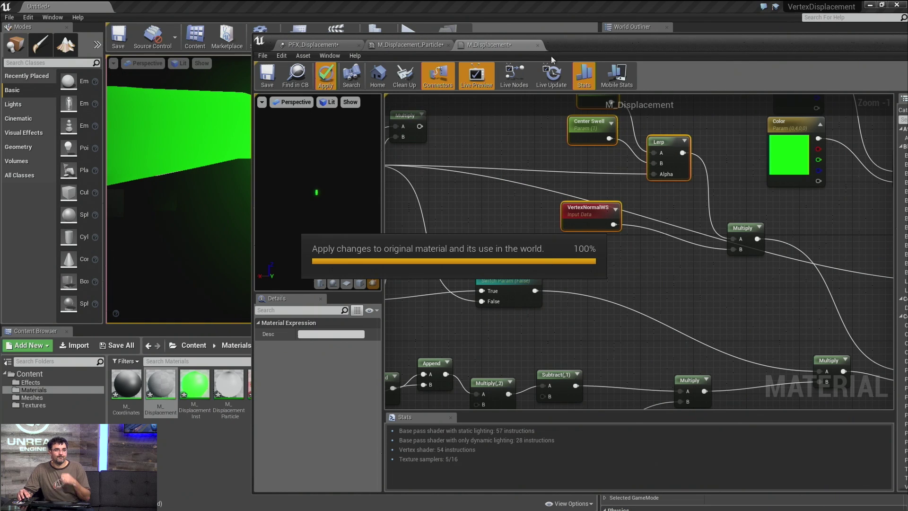
pyautogui.moveTo(555, 42); pyautogui.dragTo(720, 194)
# Step: Inspect the beam and the PFX_Displacement particles in the level from several angles, and bring up the PFX_Displacement particle system
pyautogui.moveTo(396, 164); pyautogui.dragTo(400, 204)
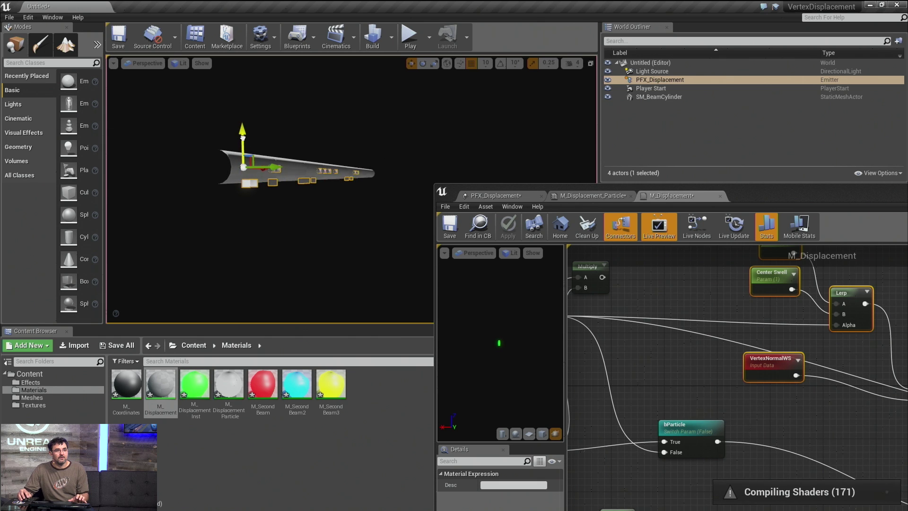
pyautogui.keyDown('alt'); pyautogui.moveTo(277, 191); pyautogui.dragTo(283, 244); pyautogui.keyUp('alt')
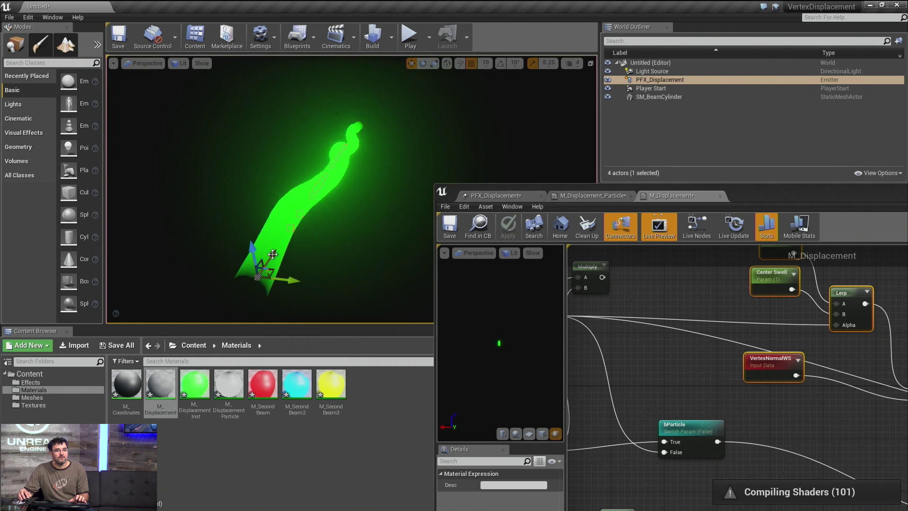
pyautogui.keyDown('alt'); pyautogui.moveTo(347, 289); pyautogui.dragTo(307, 269); pyautogui.keyUp('alt')
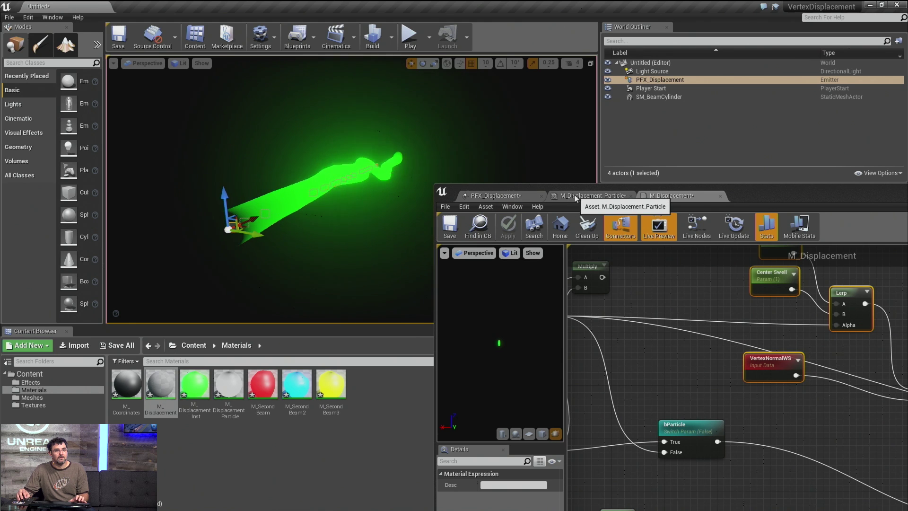
pyautogui.click(492, 197)
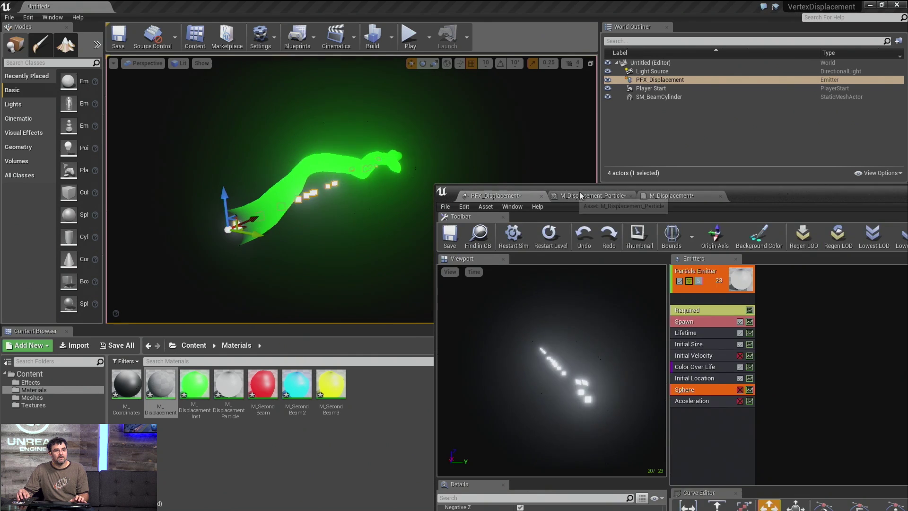
# Step: Restart the PFX_Displacement particles in the level and shift the two AlphaOverLife curve keys to about 0.12 and 0.57
pyautogui.click(574, 195)
pyautogui.click(506, 197)
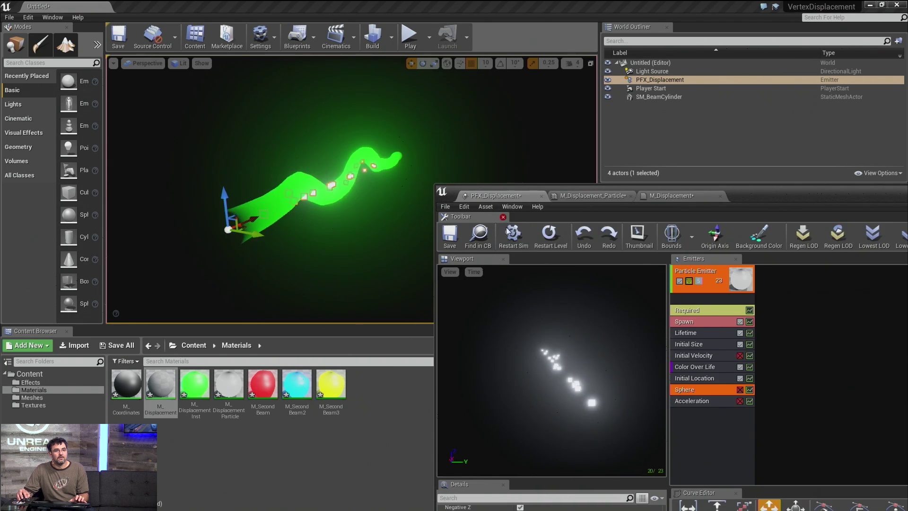
pyautogui.click(550, 233)
pyautogui.moveTo(758, 204); pyautogui.dragTo(695, 81)
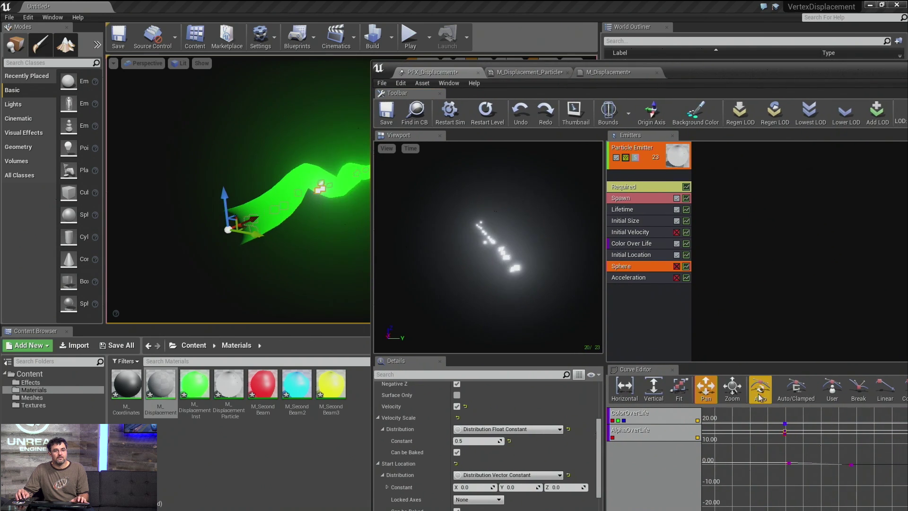
pyautogui.moveTo(851, 469); pyautogui.dragTo(812, 456)
pyautogui.moveTo(769, 96); pyautogui.dragTo(474, 56)
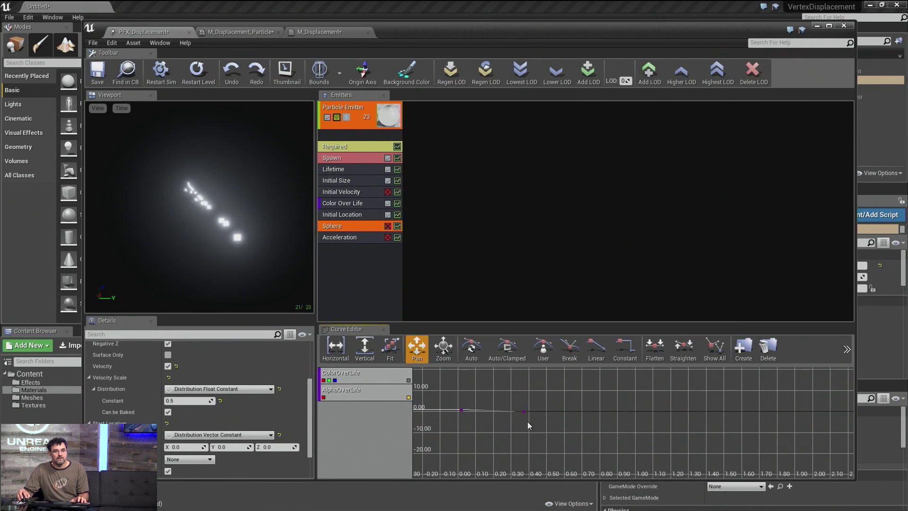
pyautogui.moveTo(524, 411); pyautogui.dragTo(626, 438)
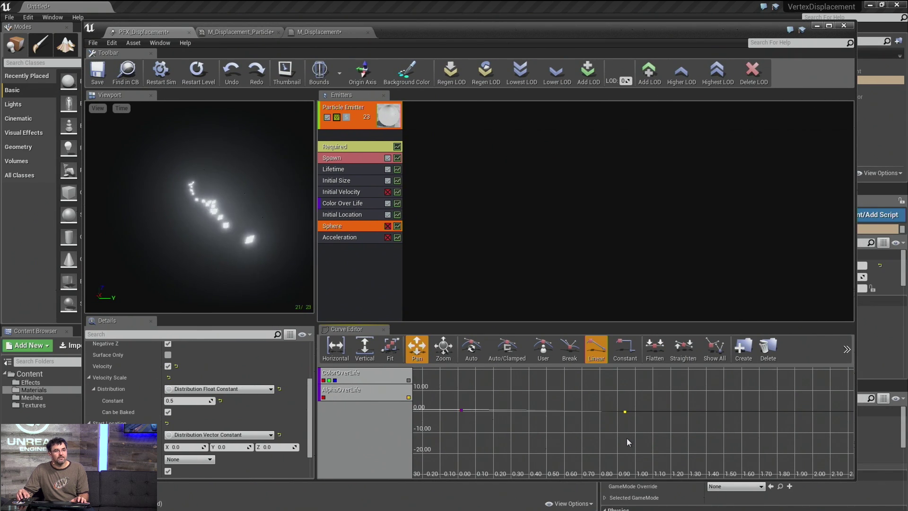
pyautogui.moveTo(458, 409); pyautogui.dragTo(487, 393)
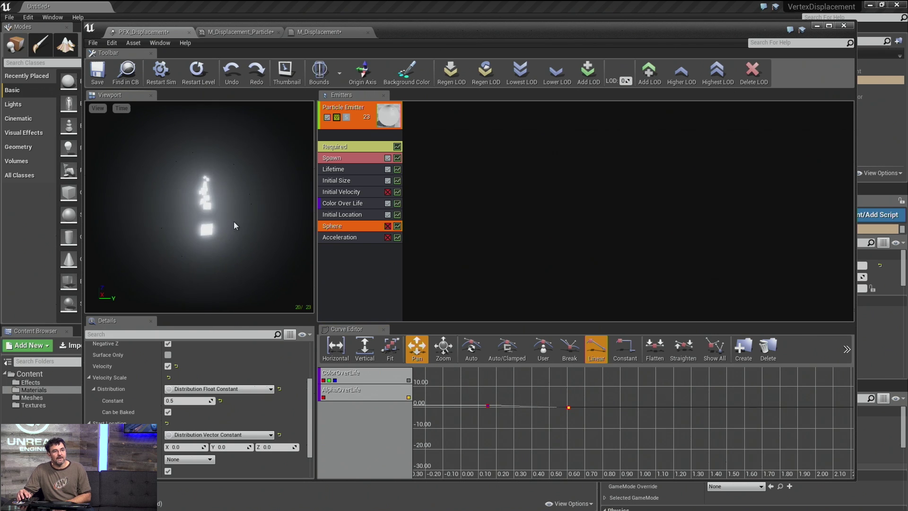
# Step: Enable the emitter's Acceleration and Sphere modules and set the Sphere velocity scale constant to 20
pyautogui.click(388, 236)
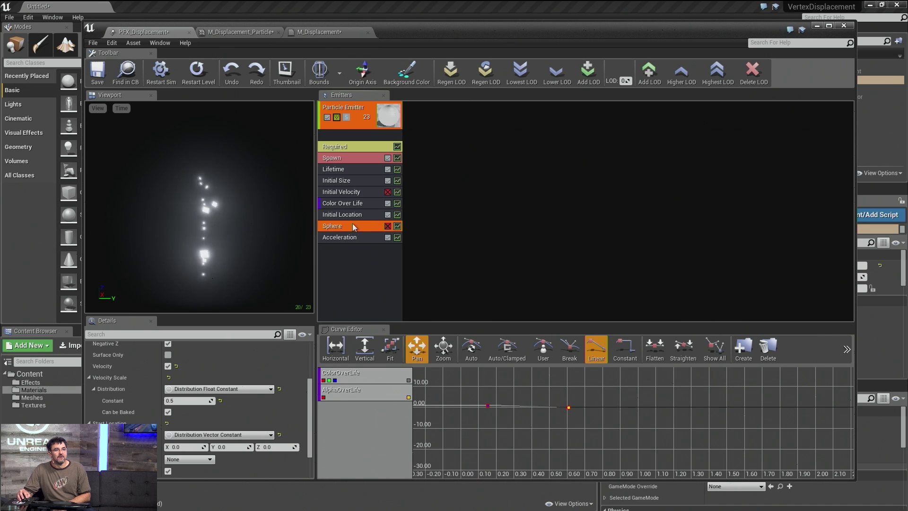
pyautogui.click(387, 225)
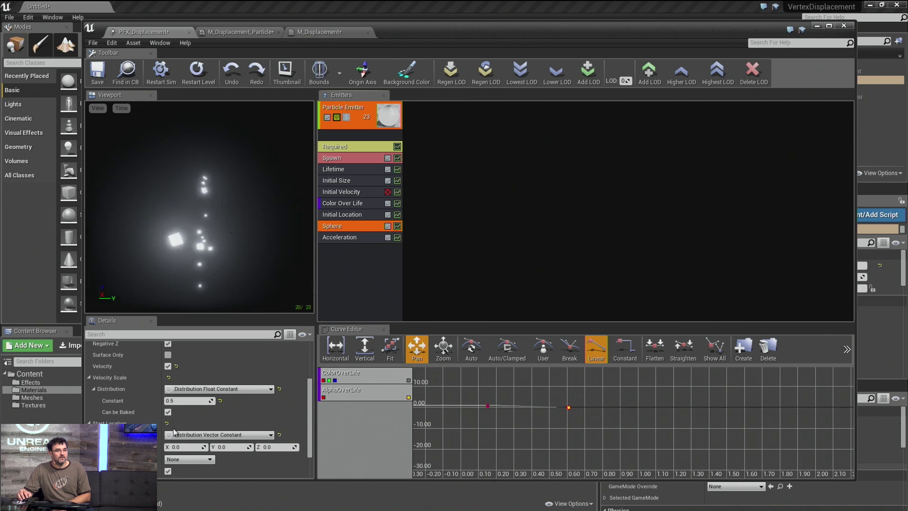
pyautogui.click(182, 401)
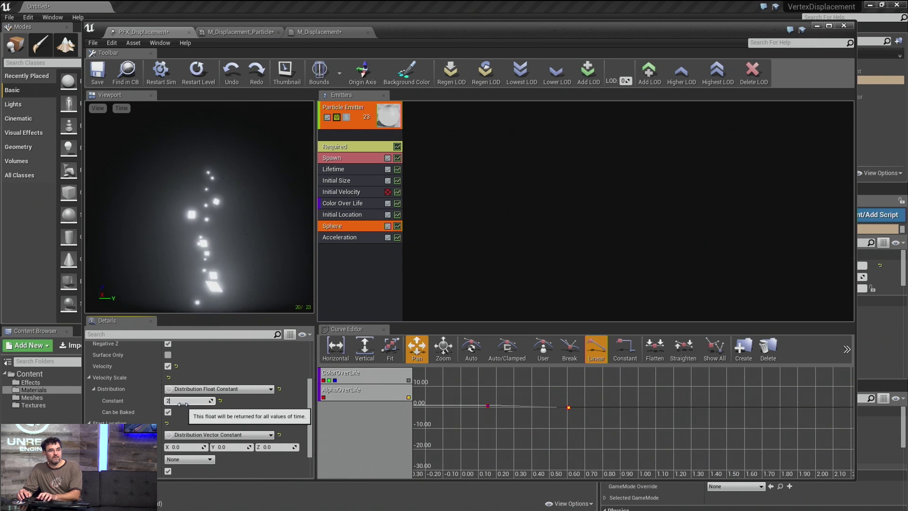
pyautogui.write('20')
pyautogui.press('Return')
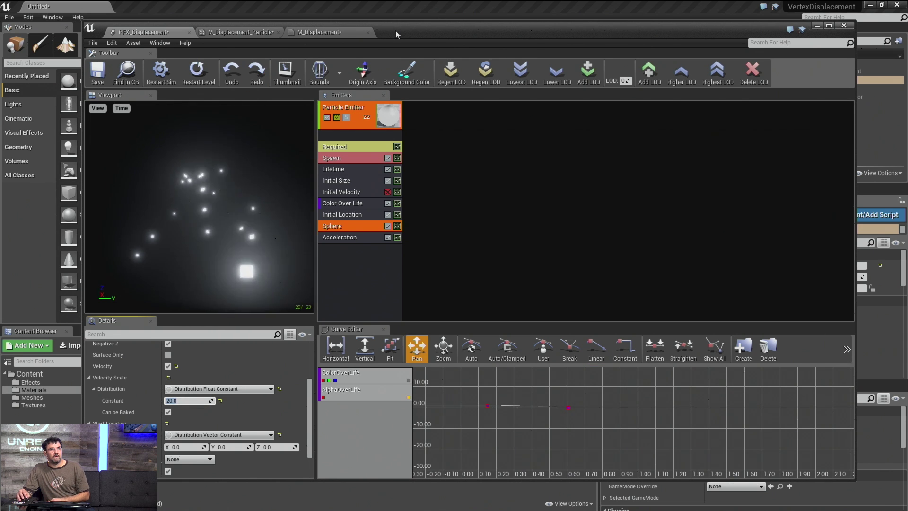
# Step: Move the particle editor clear of the level view and set the Initial Location distribution's maximum X to 500
pyautogui.moveTo(776, 32); pyautogui.dragTo(776, 66)
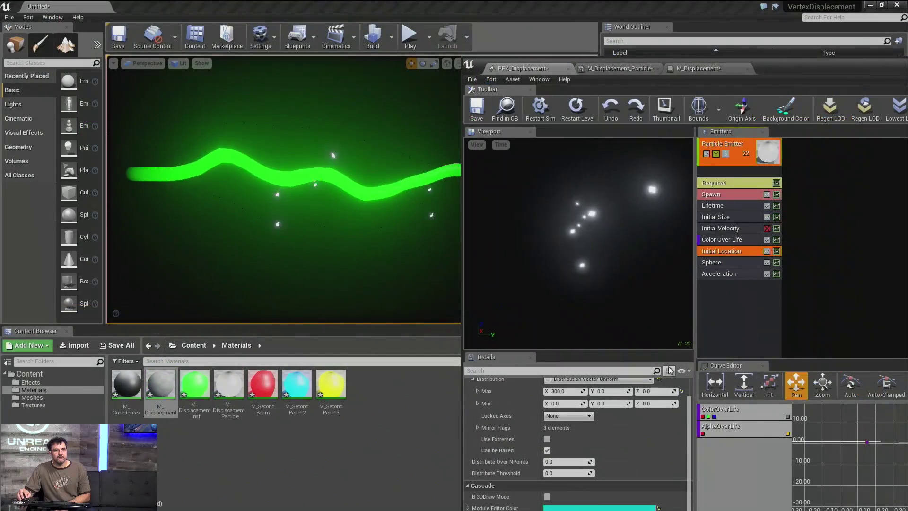
pyautogui.click(565, 391)
pyautogui.write('50')
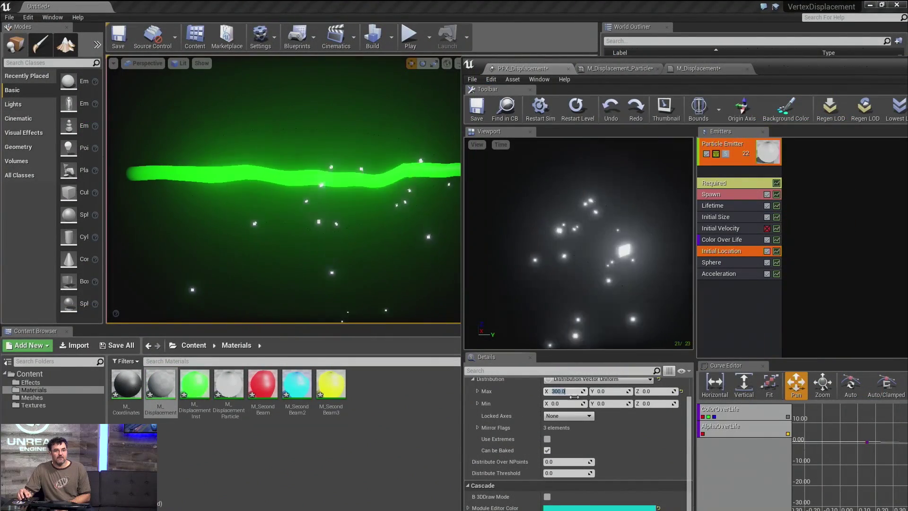
pyautogui.write('0')
pyautogui.press('Return')
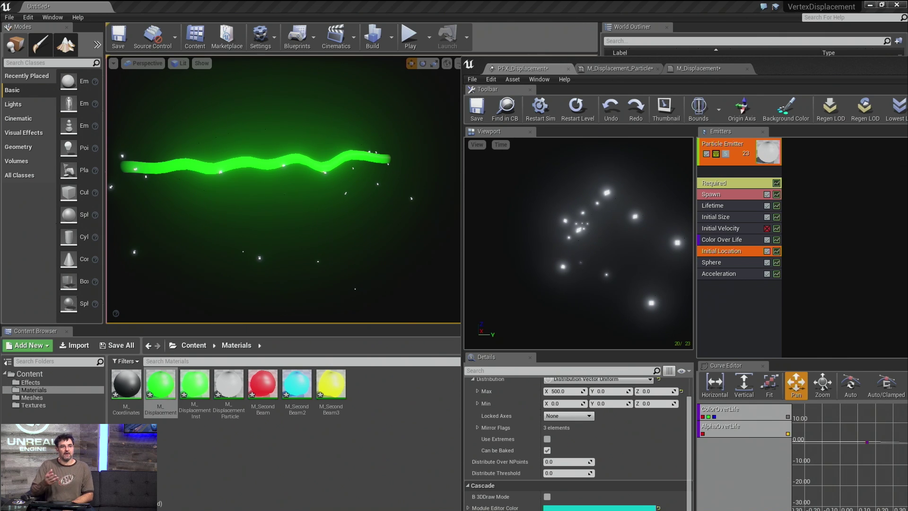
# Step: Change the Color parameter of M_Displacement_Inst to a glowing blue with hue 233, saturation 1 and value 50
pyautogui.moveTo(257, 254)
pyautogui.mouseDown(button='right')
pyautogui.moveTo(245, 254)
pyautogui.moveTo(245, 242)
pyautogui.mouseUp(button='right')
pyautogui.press('w')
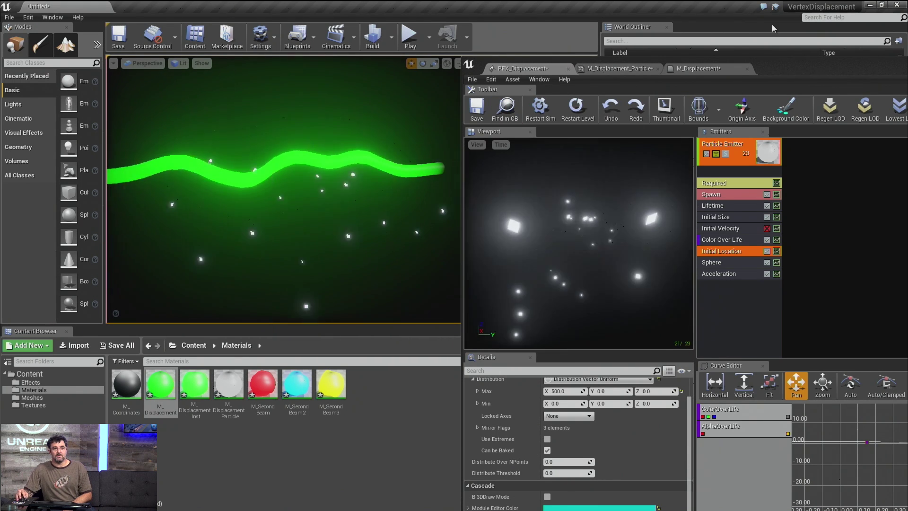
pyautogui.click(194, 386)
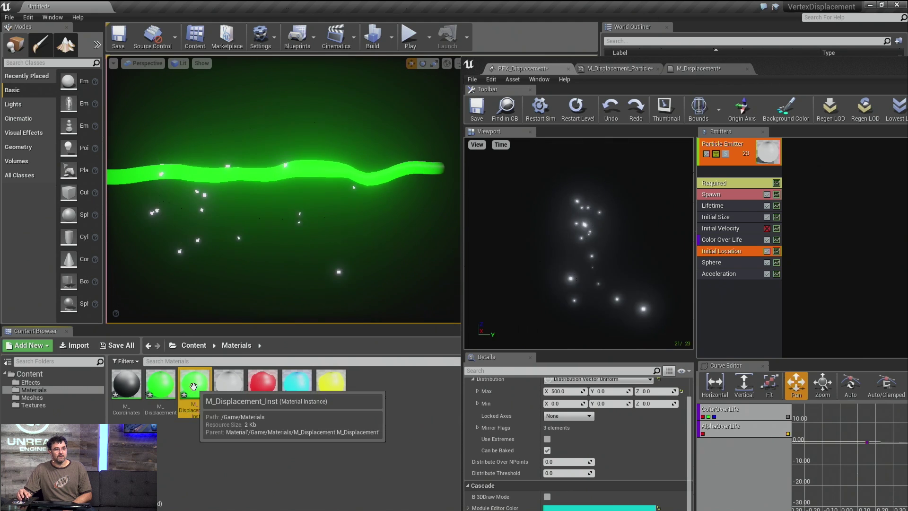
pyautogui.doubleClick(193, 386)
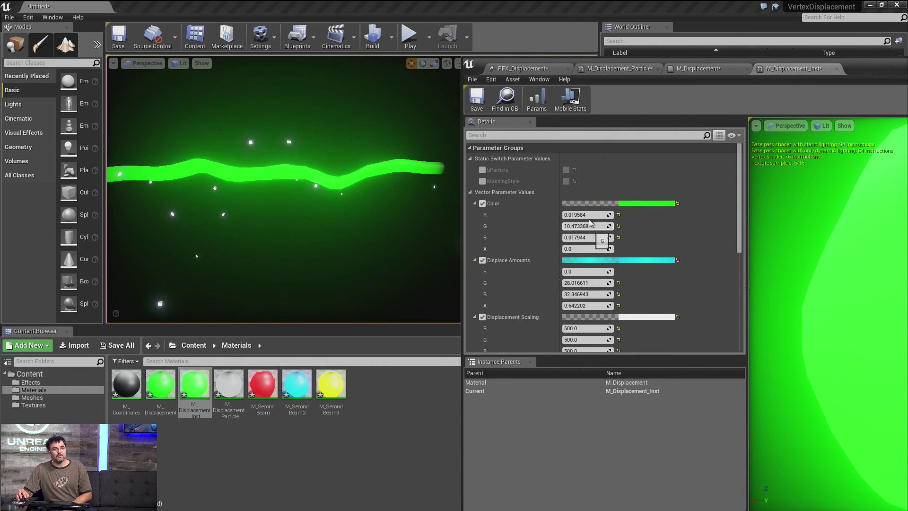
pyautogui.click(633, 204)
pyautogui.moveTo(695, 303); pyautogui.dragTo(693, 237)
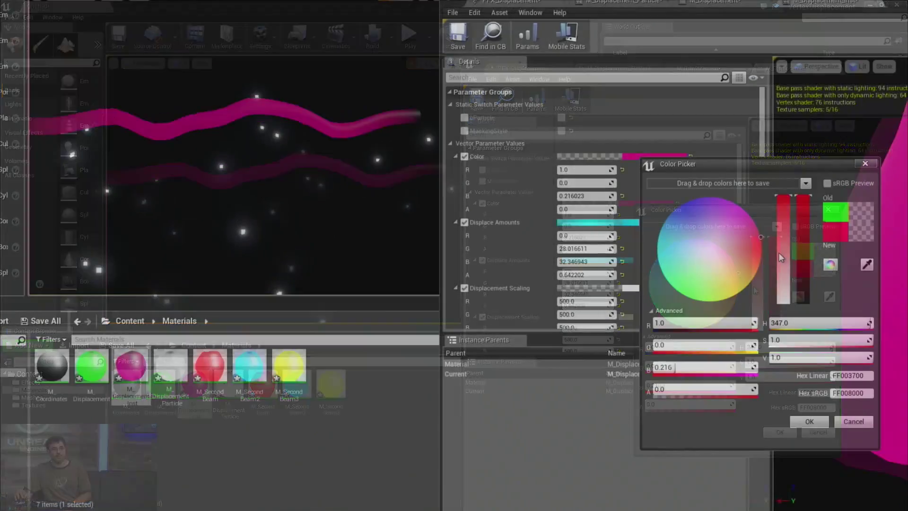
pyautogui.moveTo(760, 237); pyautogui.dragTo(677, 206)
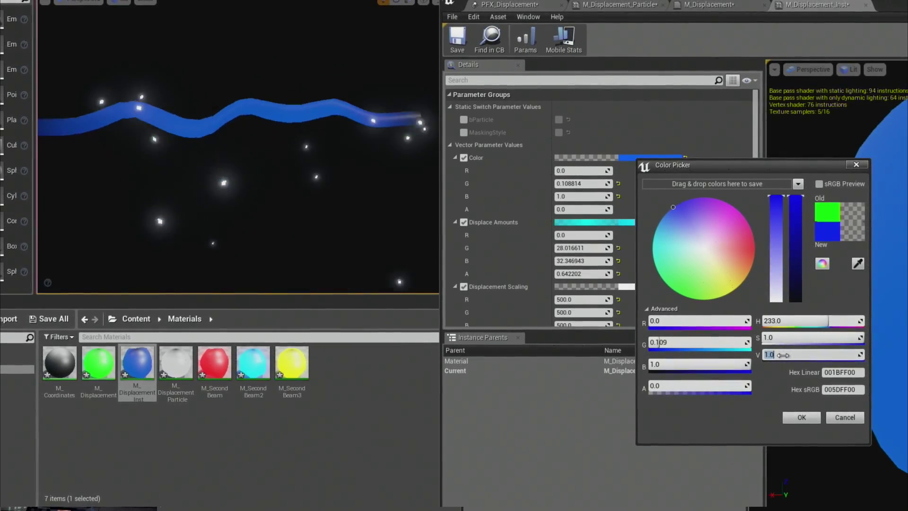
pyautogui.write('10')
pyautogui.press('Return')
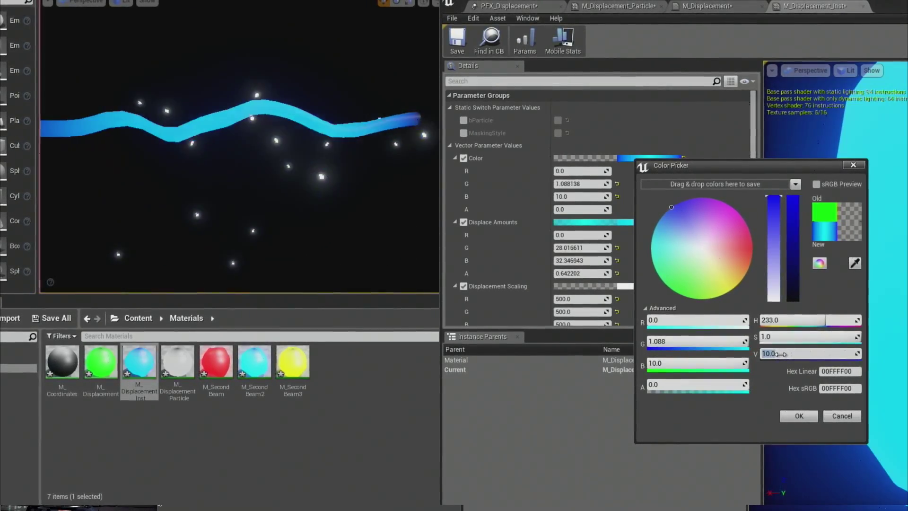
pyautogui.press('Return')
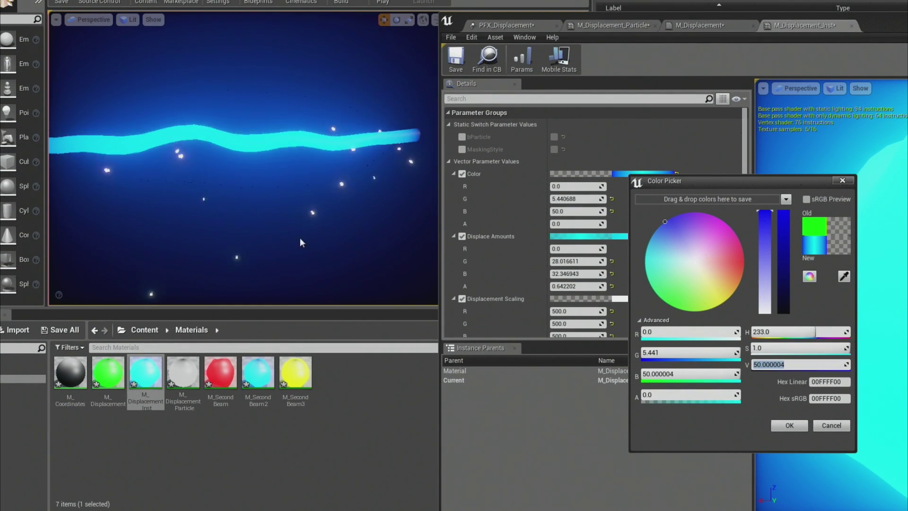
# Step: Examine the recoloured beam and its particles in the level from several angles, and close the Color Picker and the asset editor window
pyautogui.moveTo(300, 238); pyautogui.dragTo(300, 238, button='right')
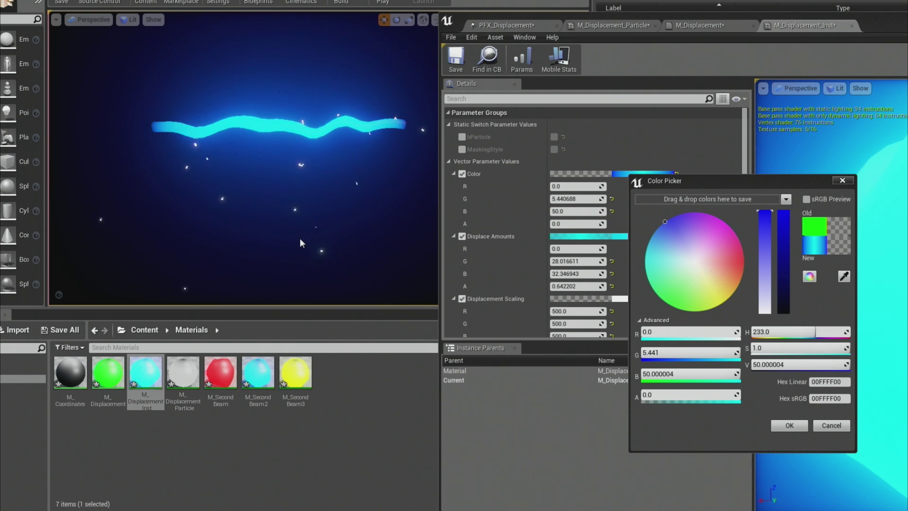
pyautogui.moveTo(300, 243)
pyautogui.mouseDown(button='right')
pyautogui.moveTo(279, 230)
pyautogui.moveTo(298, 243)
pyautogui.mouseUp(button='right')
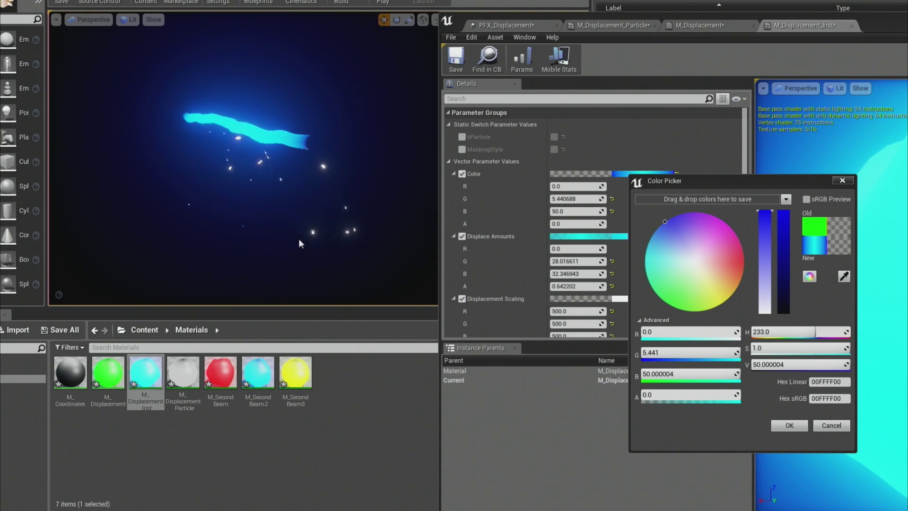
pyautogui.moveTo(866, 23); pyautogui.dragTo(552, 346)
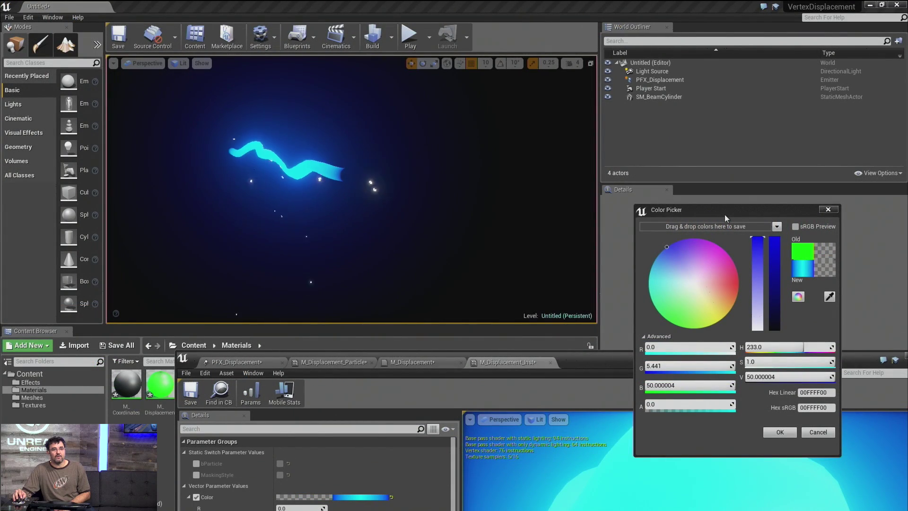
pyautogui.moveTo(724, 214); pyautogui.dragTo(464, 331)
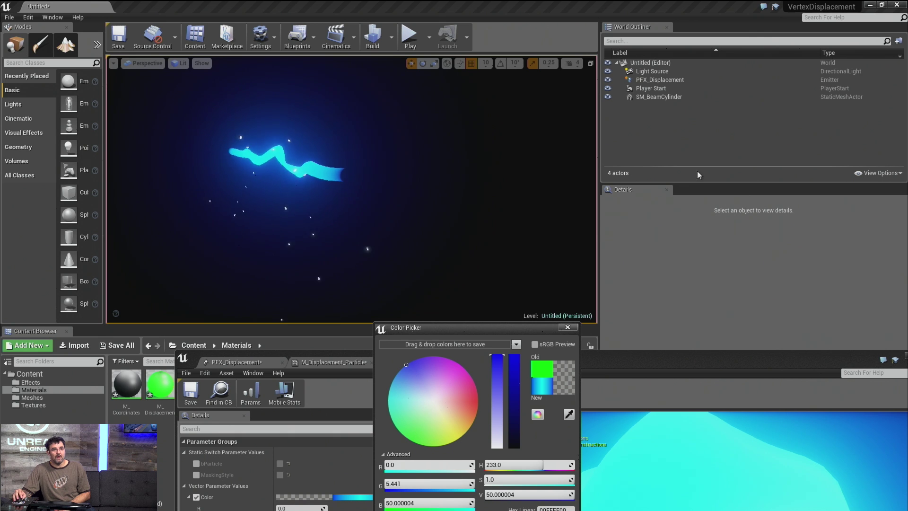
pyautogui.moveTo(340, 160); pyautogui.dragTo(232, 220, button='right')
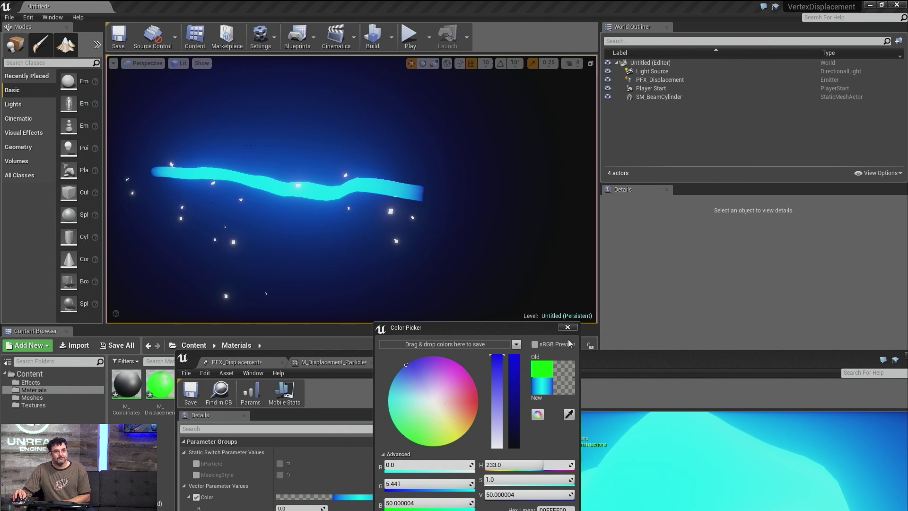
pyautogui.click(567, 326)
pyautogui.moveTo(617, 360); pyautogui.dragTo(551, 223)
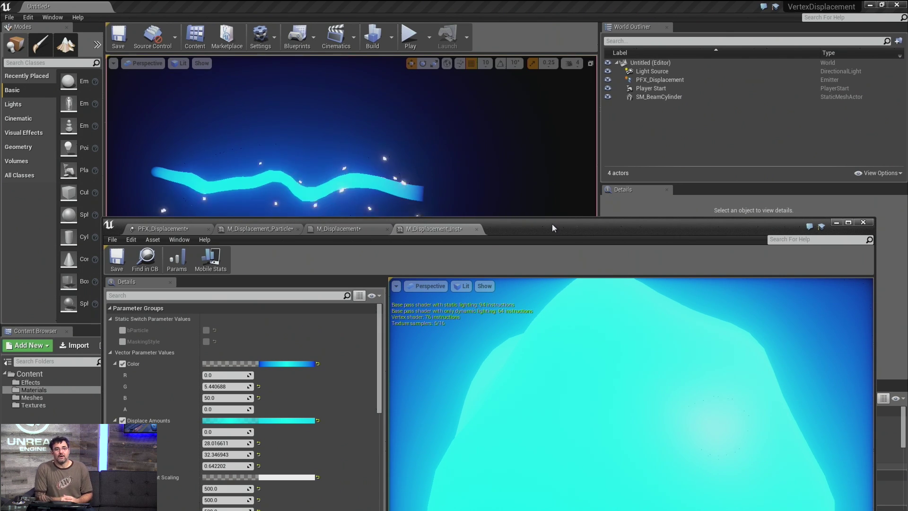
pyautogui.click(863, 223)
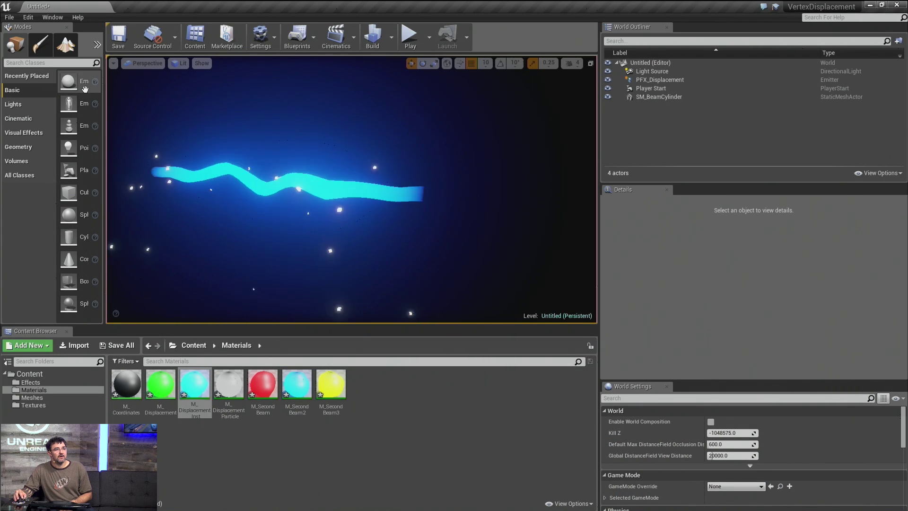
# Step: Widen the actor placement area, find the Spline Mesh Actor by searching for "spline", and place one in the level near the beam
pyautogui.moveTo(105, 92); pyautogui.dragTo(158, 92)
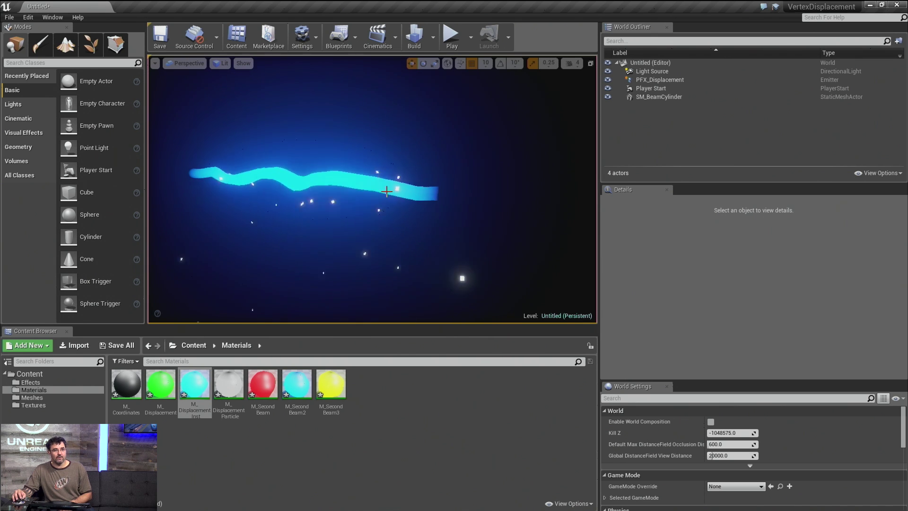
pyautogui.click(36, 62)
pyautogui.write('spline')
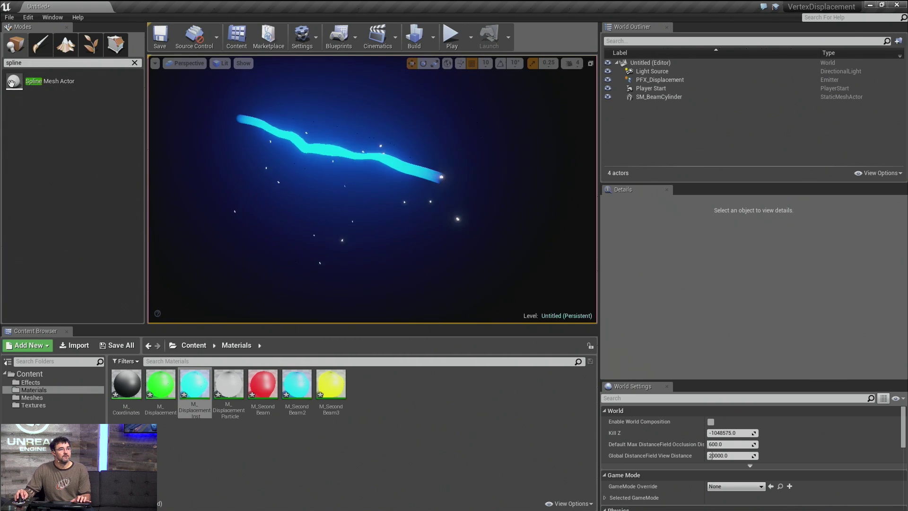
pyautogui.moveTo(47, 81); pyautogui.dragTo(347, 227)
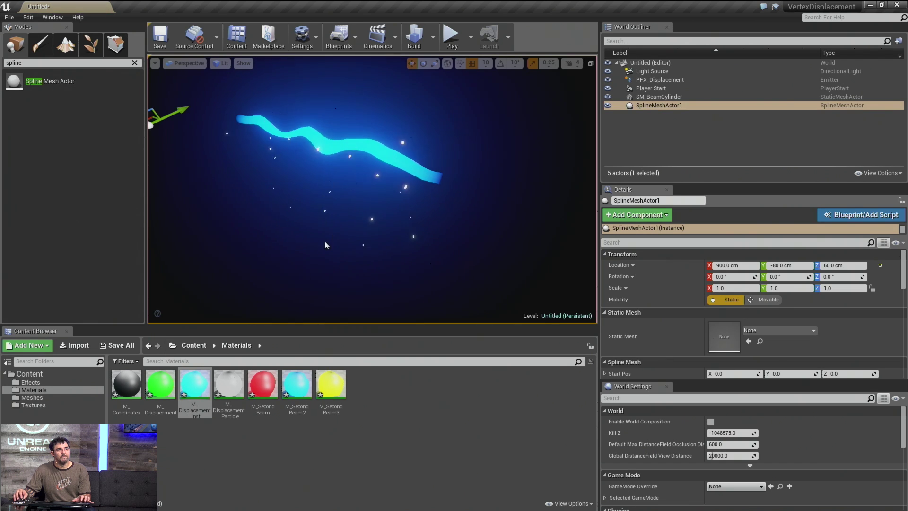
pyautogui.press('f')
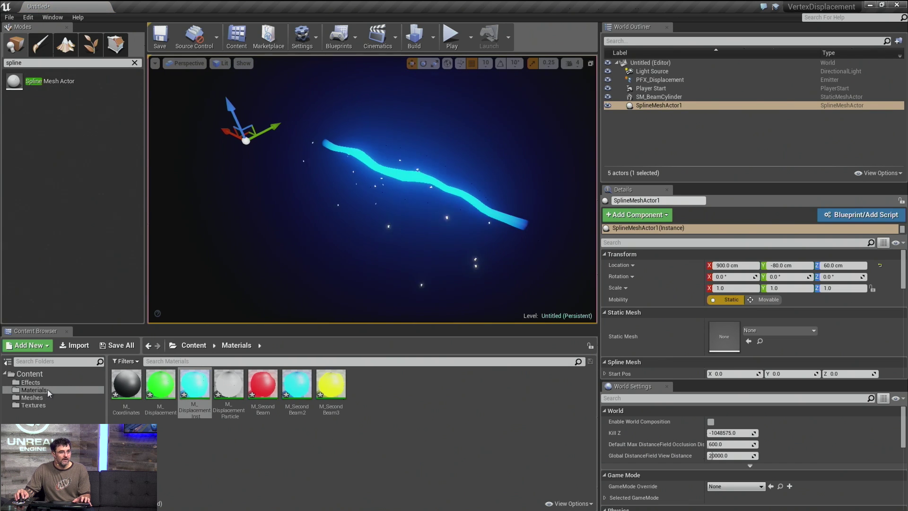
# Step: Assign SM_BeamCylinder from the Meshes folder as the new spline mesh actor's static mesh
pyautogui.click(47, 400)
pyautogui.click(127, 384)
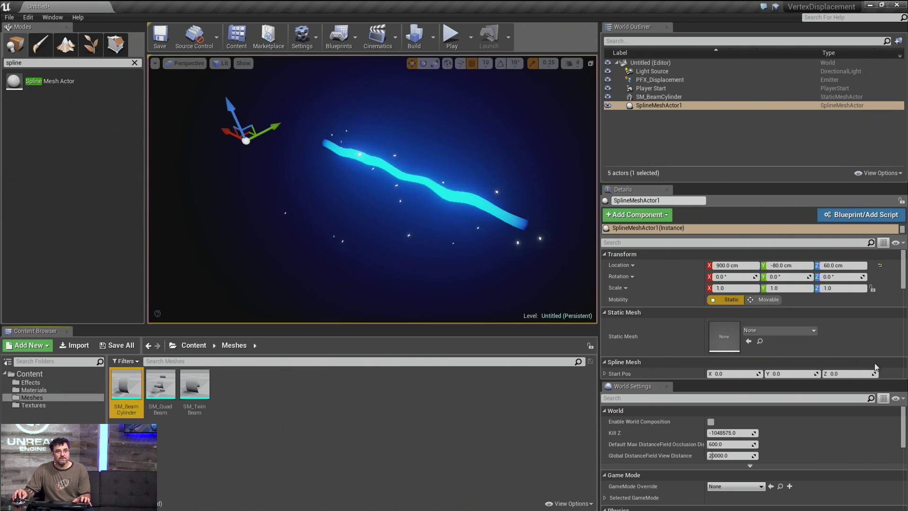
pyautogui.click(748, 341)
# Step: Move the spline mesh actor to X 500 cm, duplicate it to one side, and reselect the original
pyautogui.moveTo(296, 187); pyautogui.dragTo(282, 172, button='right')
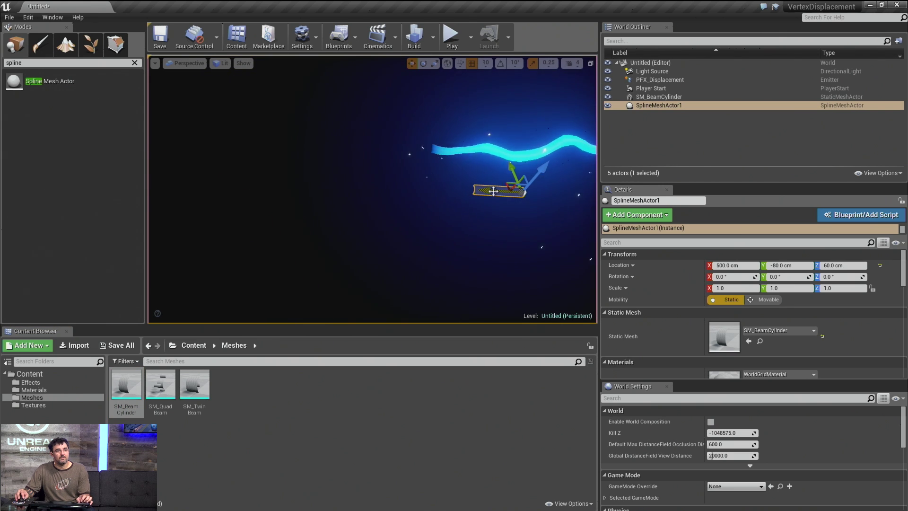
pyautogui.keyDown('alt'); pyautogui.moveTo(493, 190); pyautogui.dragTo(423, 195); pyautogui.keyUp('alt')
pyautogui.click(498, 191)
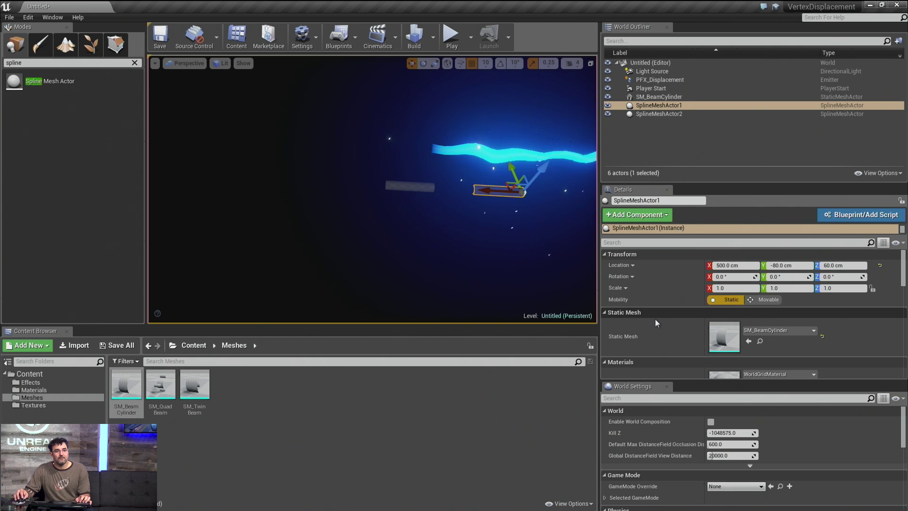
# Step: Stretch the original spline mesh by setting its Start Pos X to about -117 and End Pos X to about 219
pyautogui.moveTo(436, 254); pyautogui.dragTo(435, 238, button='right')
pyautogui.press('w')
pyautogui.press('s')
pyautogui.moveTo(348, 216); pyautogui.dragTo(367, 216, button='right')
pyautogui.scroll(-5, 733, 355)
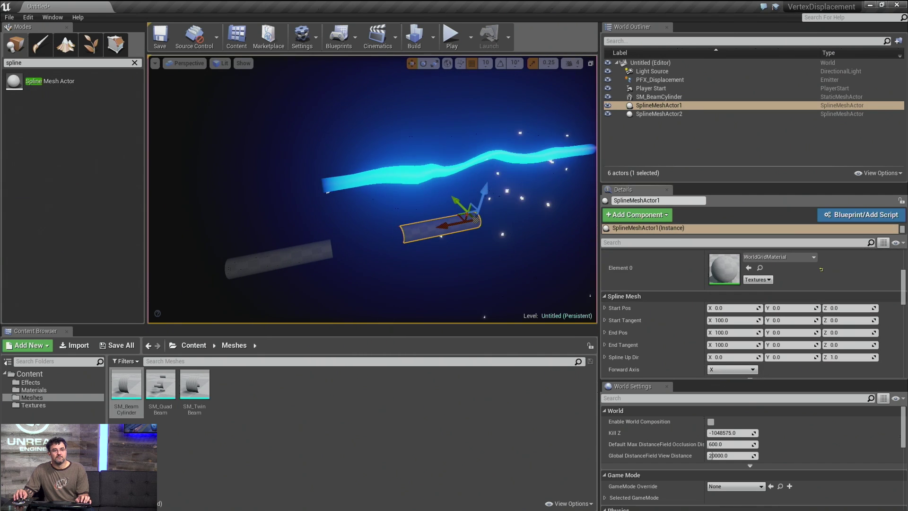
pyautogui.moveTo(718, 303); pyautogui.dragTo(666, 303)
pyautogui.moveTo(733, 327); pyautogui.dragTo(798, 331)
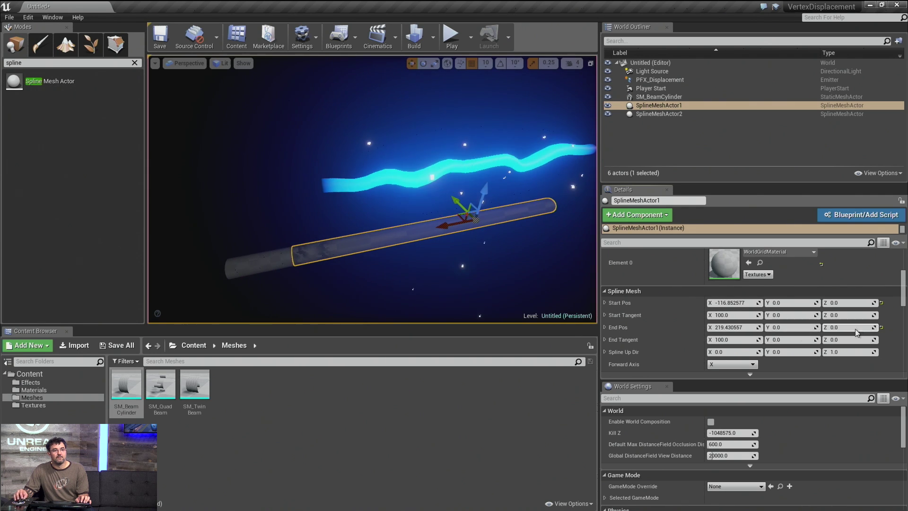
# Step: Set the spline mesh's End Pos Z to about 122 and assign M_Displacement_Inst from the Materials folder as its material
pyautogui.moveTo(832, 327); pyautogui.dragTo(851, 327)
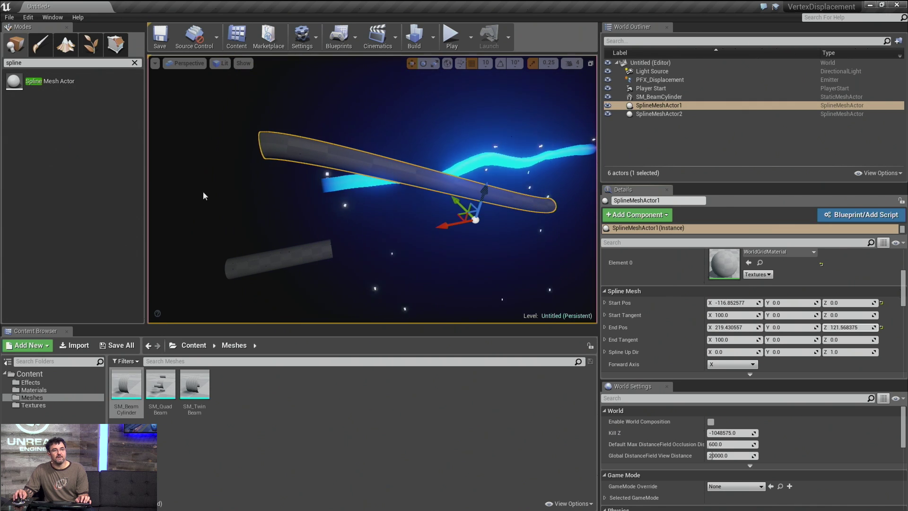
pyautogui.click(43, 389)
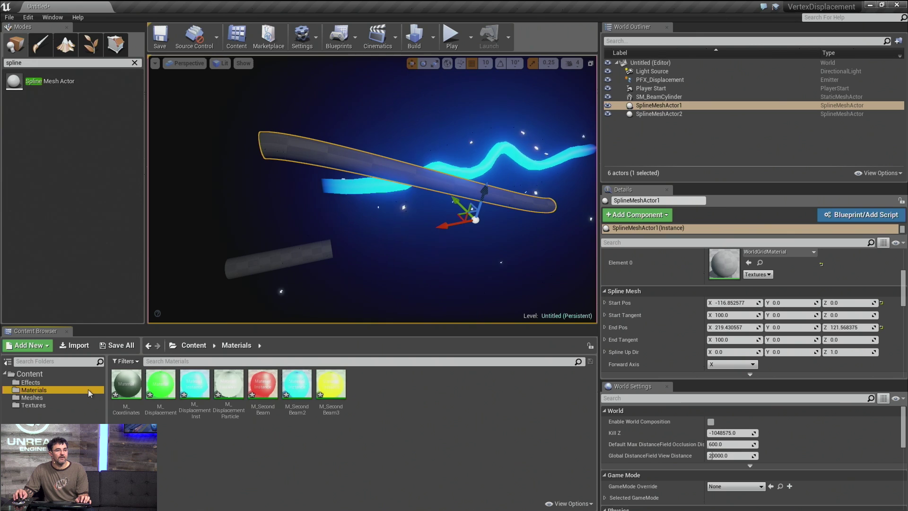
pyautogui.click(194, 384)
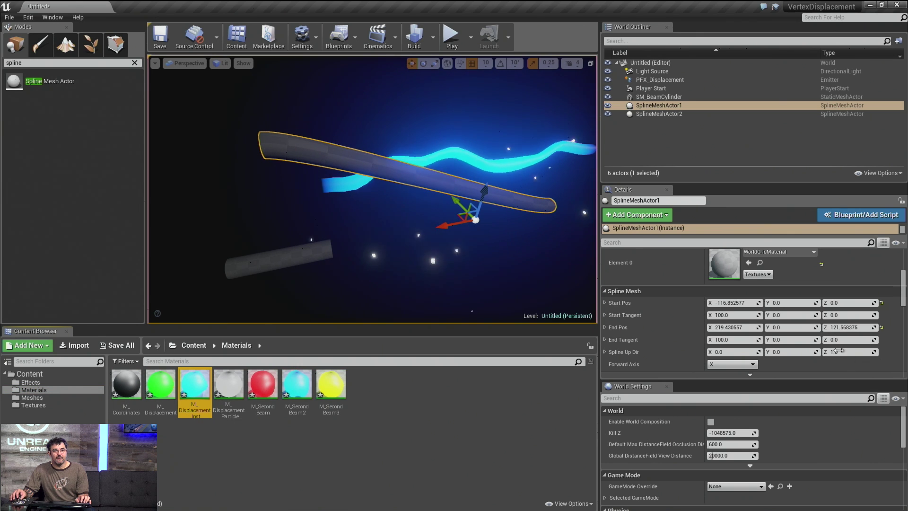
pyautogui.scroll(3, 804, 331)
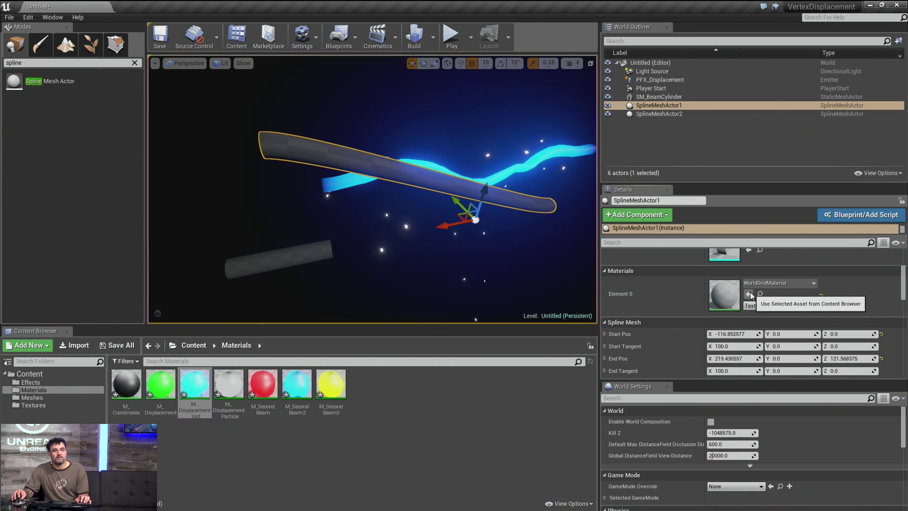
pyautogui.click(748, 294)
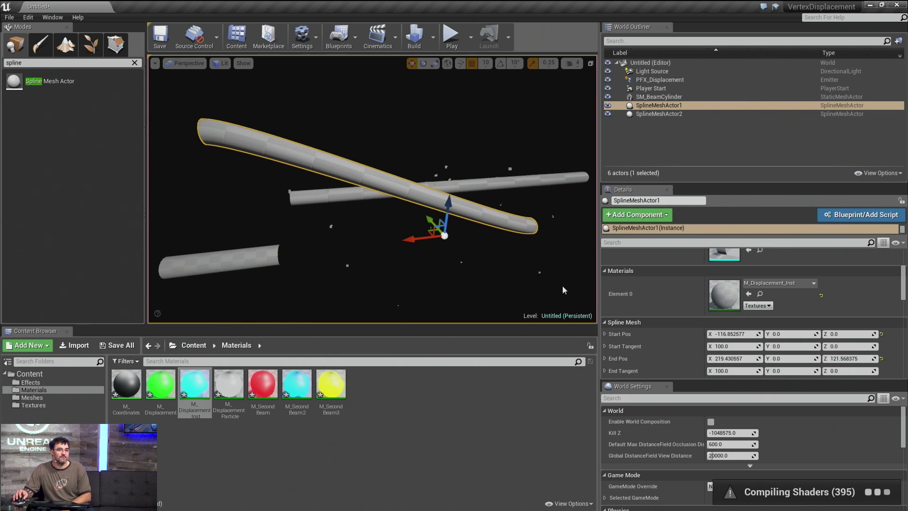
# Step: Bend the spline mesh by setting End Tangent X to about 667 and Start Tangent X to about 1020
pyautogui.moveTo(542, 273); pyautogui.dragTo(421, 292, button='right')
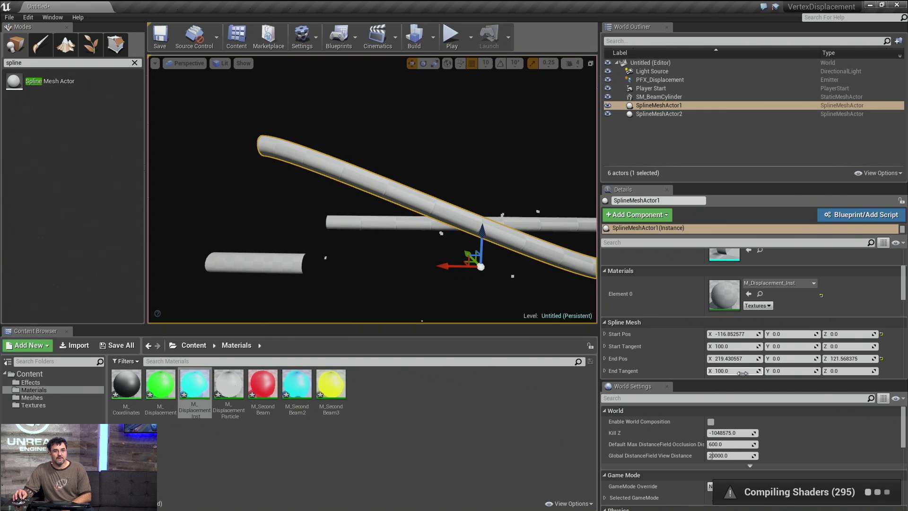
pyautogui.moveTo(736, 371); pyautogui.dragTo(757, 370)
pyautogui.moveTo(356, 227); pyautogui.dragTo(383, 251)
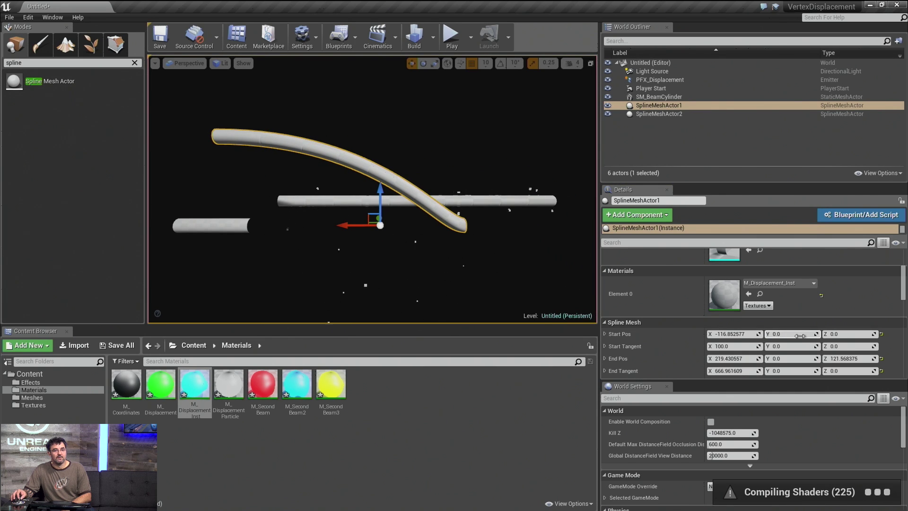
pyautogui.moveTo(745, 344)
pyautogui.mouseDown()
pyautogui.moveTo(737, 344)
pyautogui.moveTo(766, 346)
pyautogui.moveTo(743, 345)
pyautogui.mouseUp()
pyautogui.moveTo(364, 274)
pyautogui.mouseDown()
pyautogui.moveTo(378, 269)
pyautogui.moveTo(364, 274)
pyautogui.mouseUp()
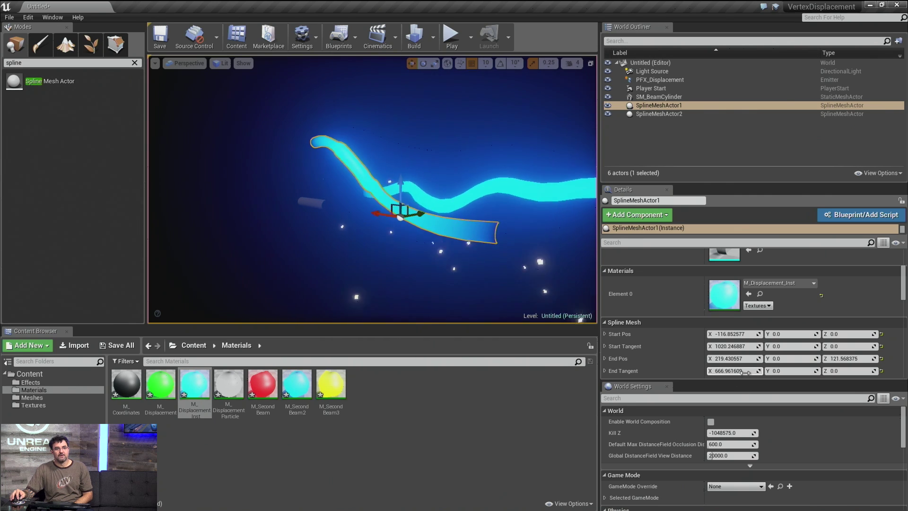
# Step: Vary the spline mesh's End Tangent X between extreme values and leave it at about 531
pyautogui.moveTo(732, 371); pyautogui.dragTo(755, 371)
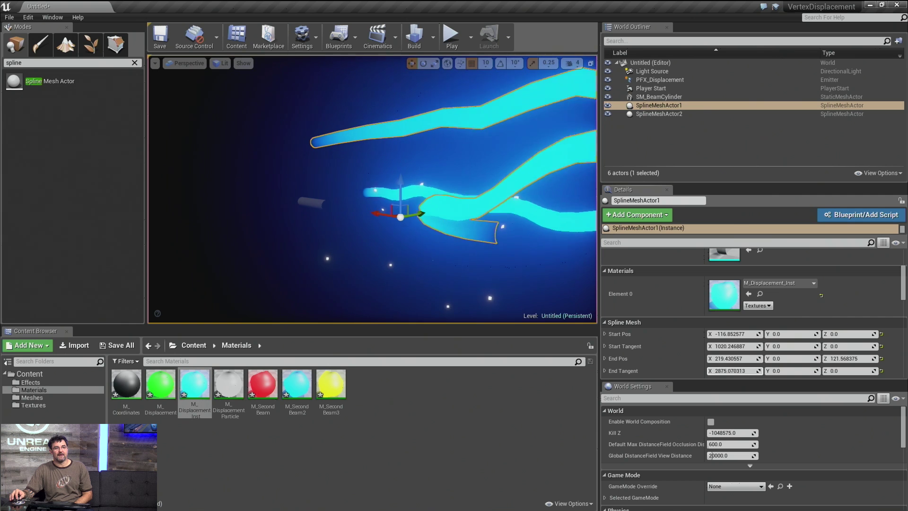
pyautogui.moveTo(338, 180); pyautogui.dragTo(317, 131, button='right')
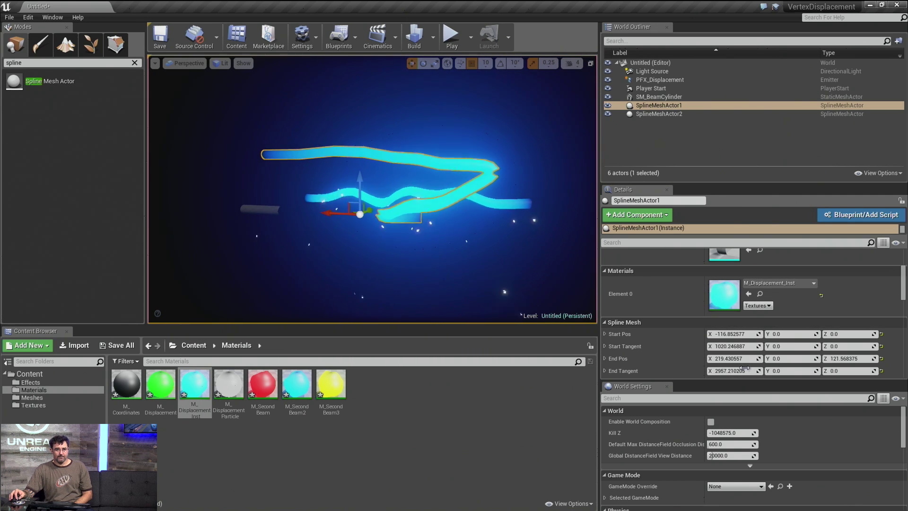
pyautogui.moveTo(758, 371)
pyautogui.mouseDown()
pyautogui.moveTo(716, 371)
pyautogui.moveTo(747, 371)
pyautogui.mouseUp()
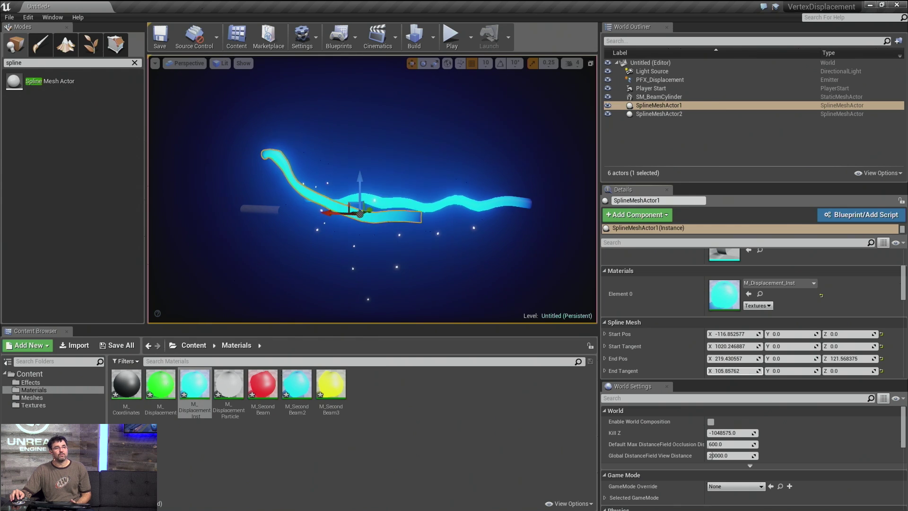
pyautogui.moveTo(732, 370); pyautogui.dragTo(714, 371)
pyautogui.moveTo(517, 283); pyautogui.dragTo(468, 285, button='right')
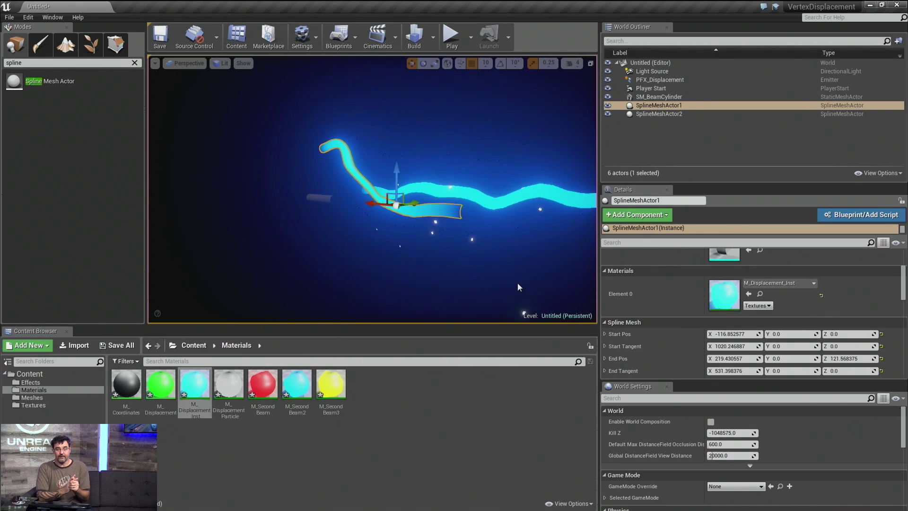
# Step: Slide the curved spline mesh along the glowing beam, away from the grey duplicate
pyautogui.moveTo(517, 280); pyautogui.dragTo(336, 168, button='right')
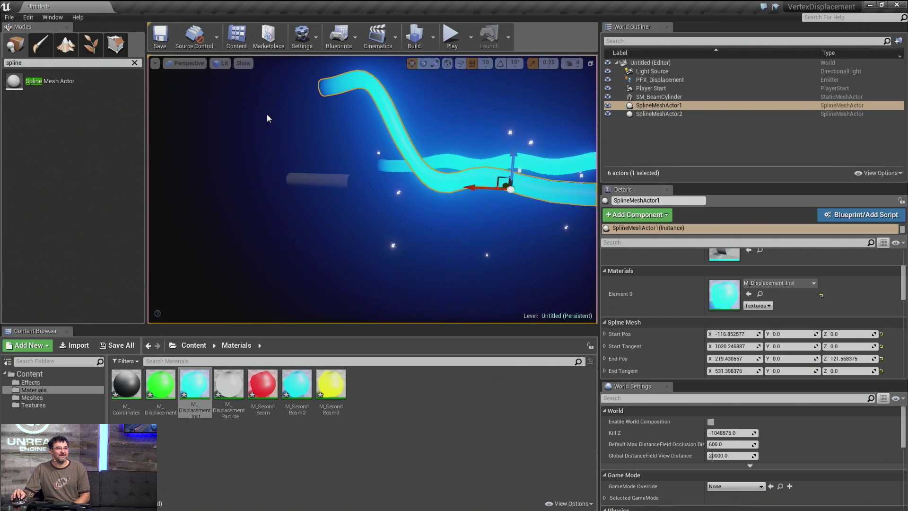
pyautogui.moveTo(354, 115); pyautogui.dragTo(343, 144)
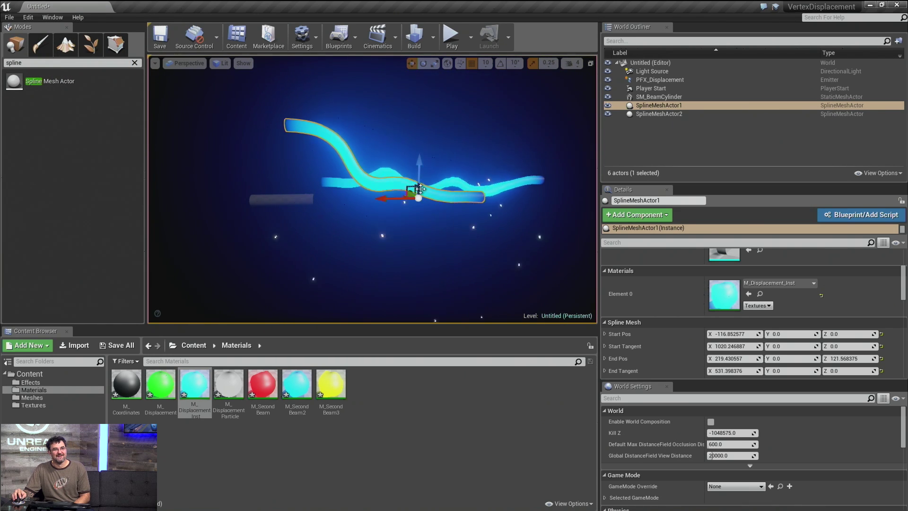
pyautogui.moveTo(416, 187); pyautogui.dragTo(485, 182)
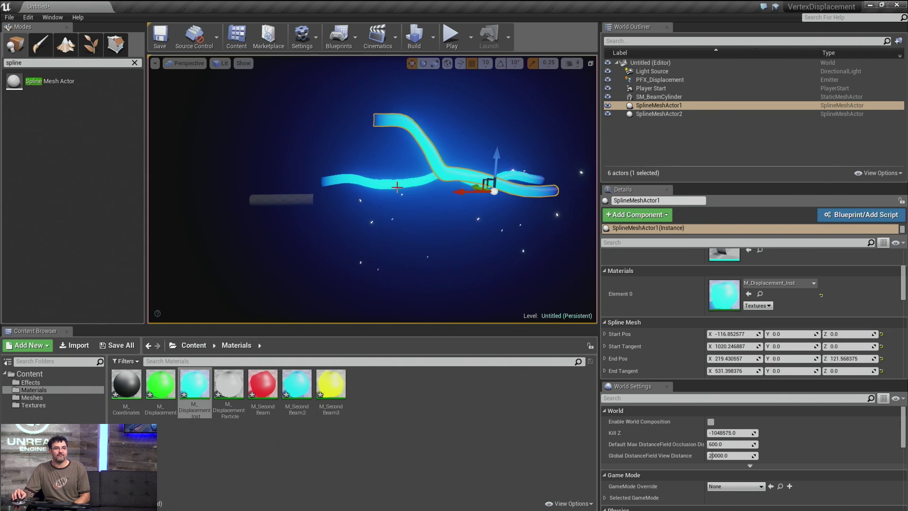
pyautogui.moveTo(398, 126); pyautogui.dragTo(371, 173)
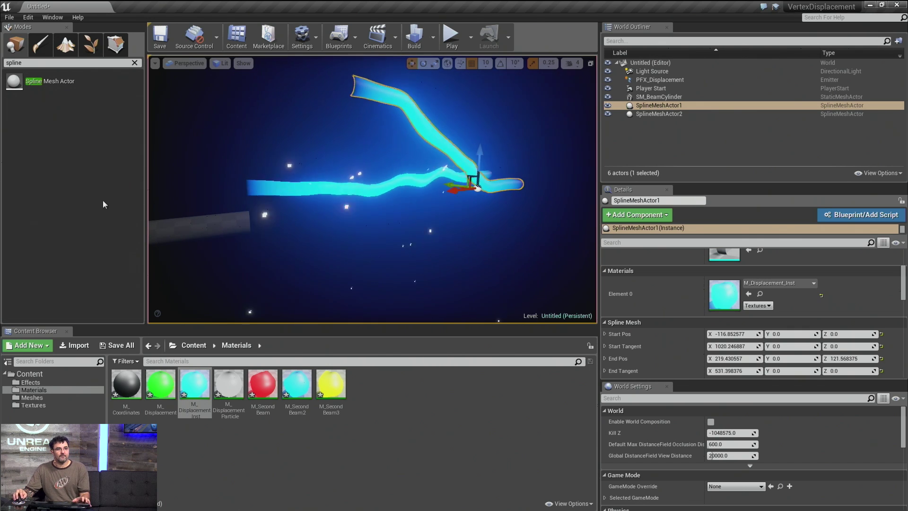
# Step: Select the SM_BeamCylinder beam in the level and rotate it upright
pyautogui.click(268, 192)
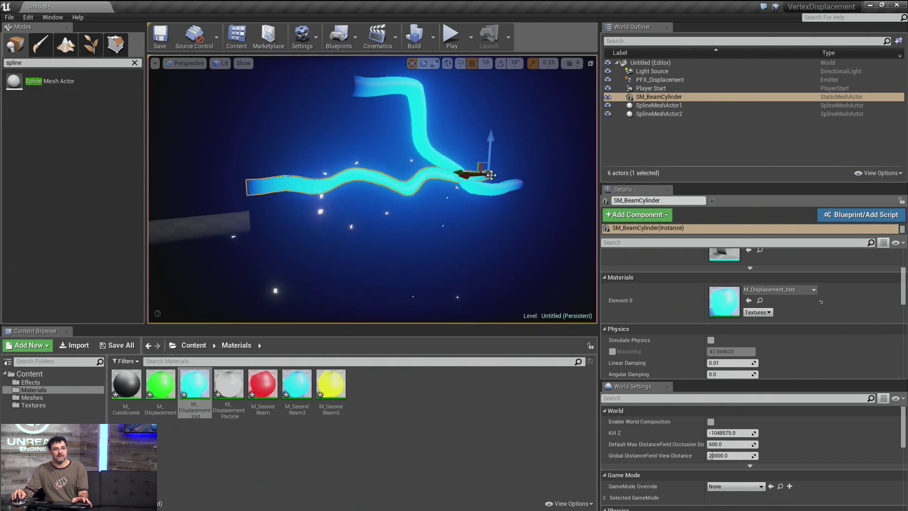
pyautogui.press('e')
pyautogui.moveTo(477, 160); pyautogui.dragTo(503, 233)
pyautogui.moveTo(296, 213); pyautogui.dragTo(326, 189, button='right')
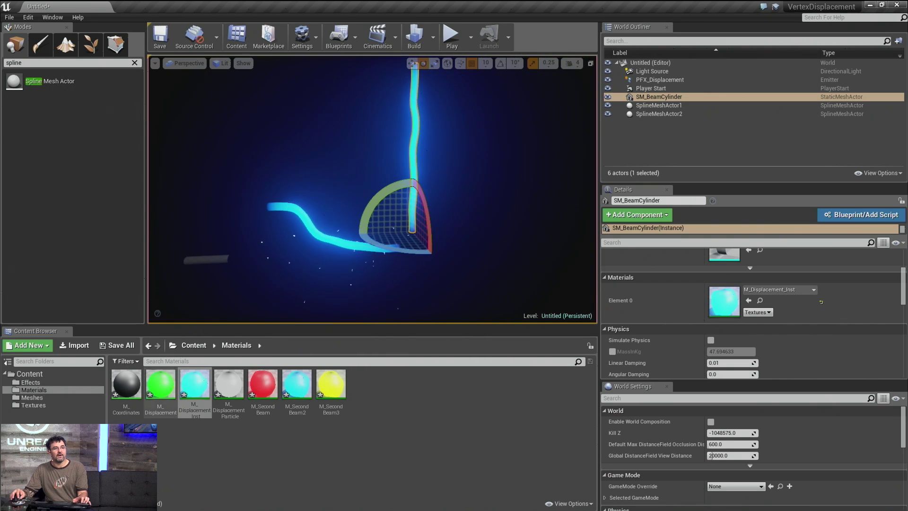
# Step: Open M_Displacement_Inst beside the level view and set Center Swell to about -0.44 and End Scale to about 34.56
pyautogui.doubleClick(196, 394)
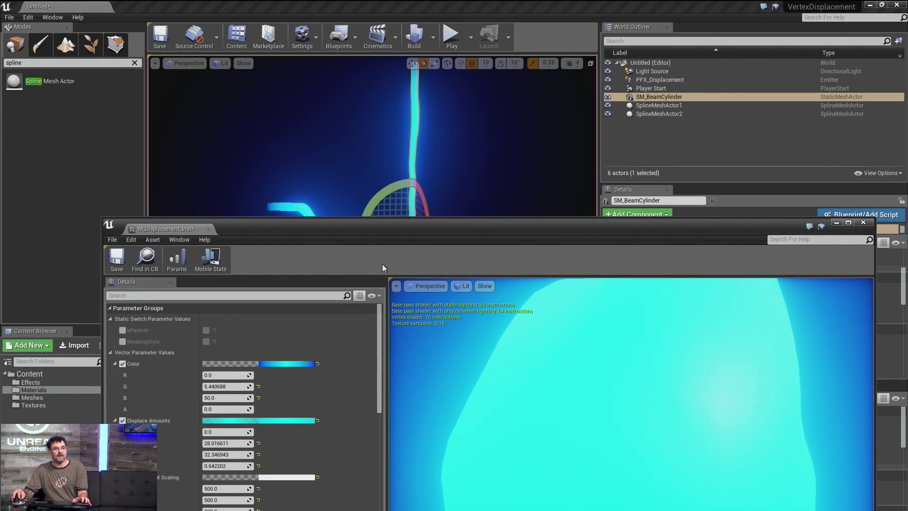
pyautogui.moveTo(265, 228); pyautogui.dragTo(626, 78)
pyautogui.scroll(-5, 586, 265)
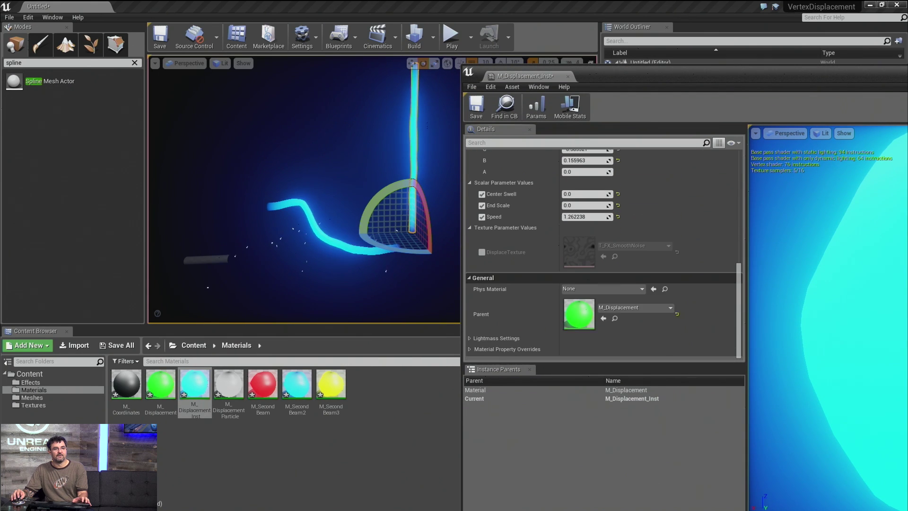
pyautogui.scroll(1, 574, 253)
pyautogui.moveTo(581, 242); pyautogui.dragTo(586, 230)
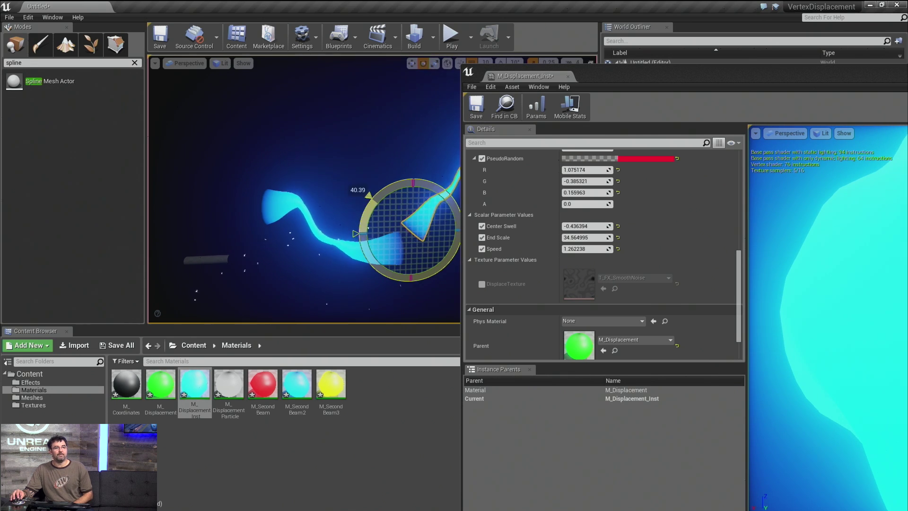
pyautogui.moveTo(330, 161); pyautogui.dragTo(310, 179, button='right')
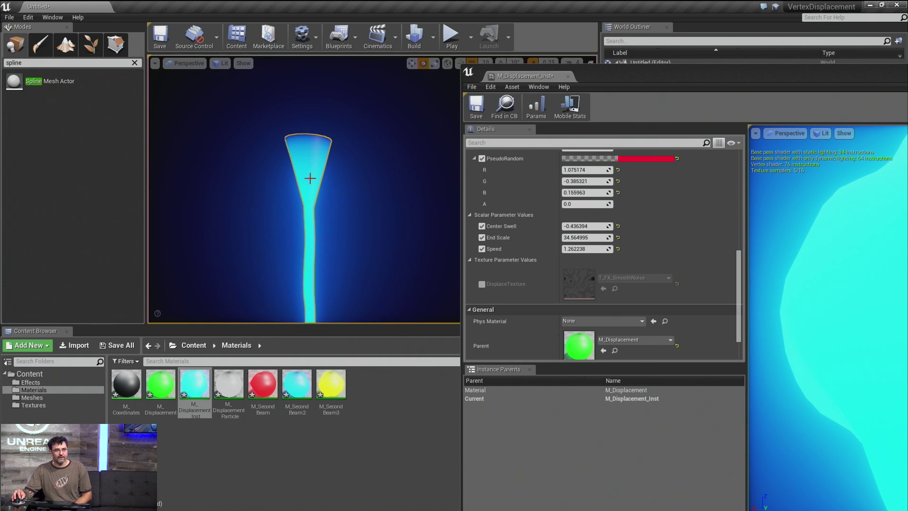
# Step: Override the MaskingStyle static switch in M_Displacement_Inst and turn it on
pyautogui.scroll(6, 574, 218)
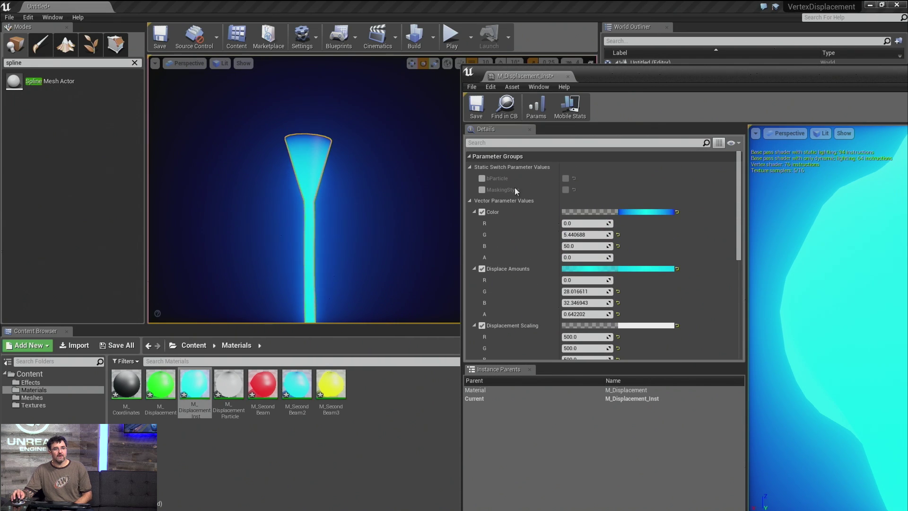
pyautogui.click(482, 189)
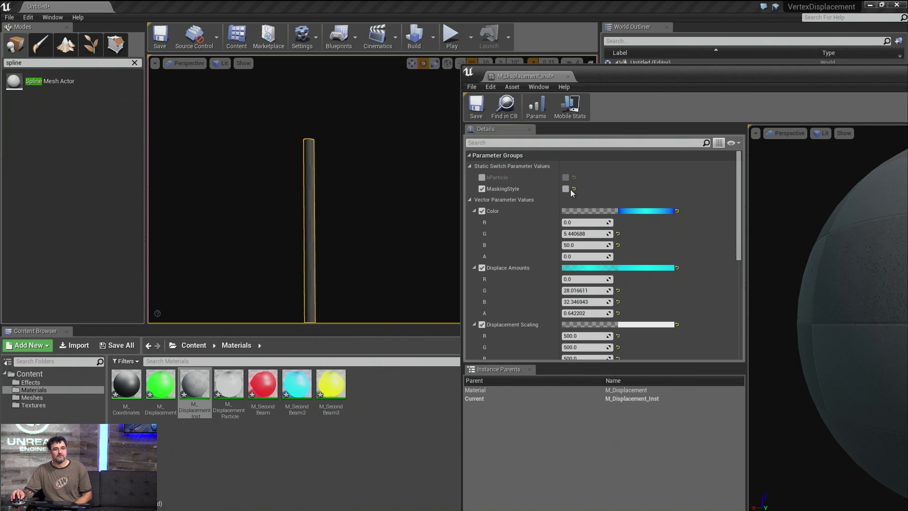
pyautogui.click(565, 188)
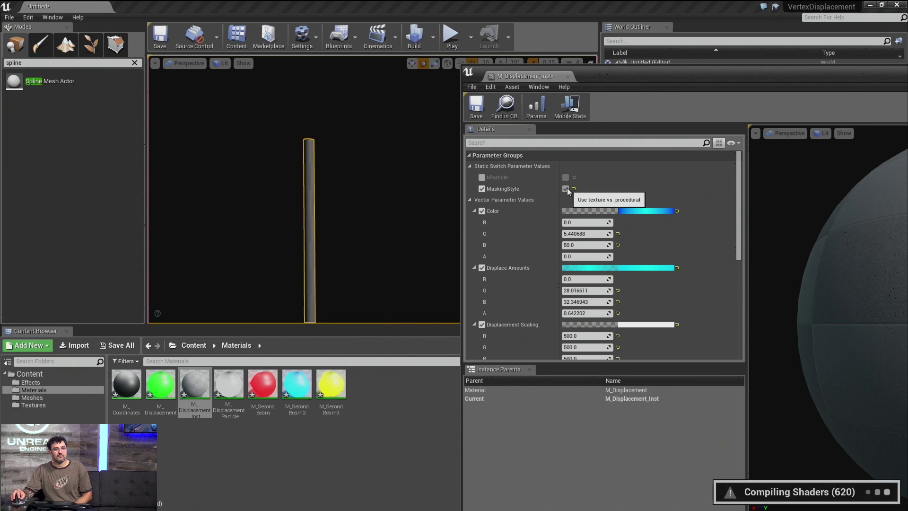
pyautogui.click(365, 197)
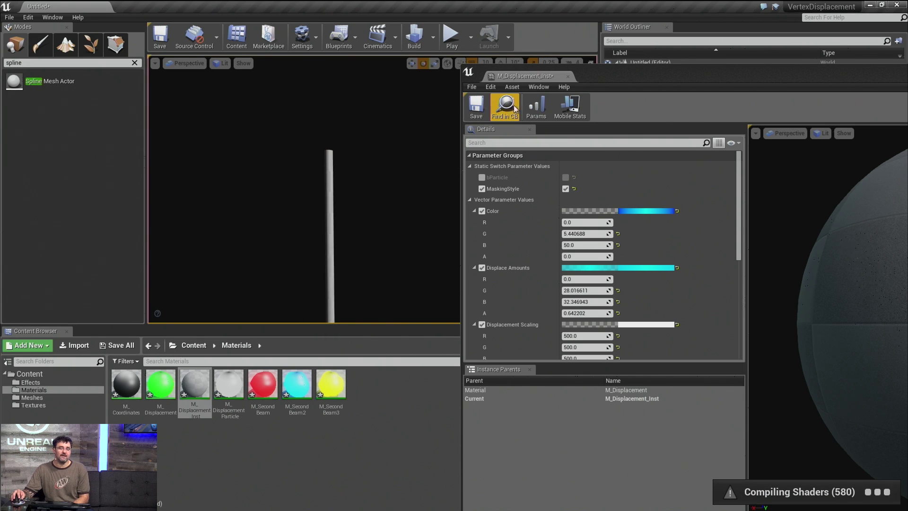
# Step: Open the parent material M_Displacement and preview the Multiply node that combines the two clamped gradients, using a plane as preview mesh
pyautogui.doubleClick(519, 391)
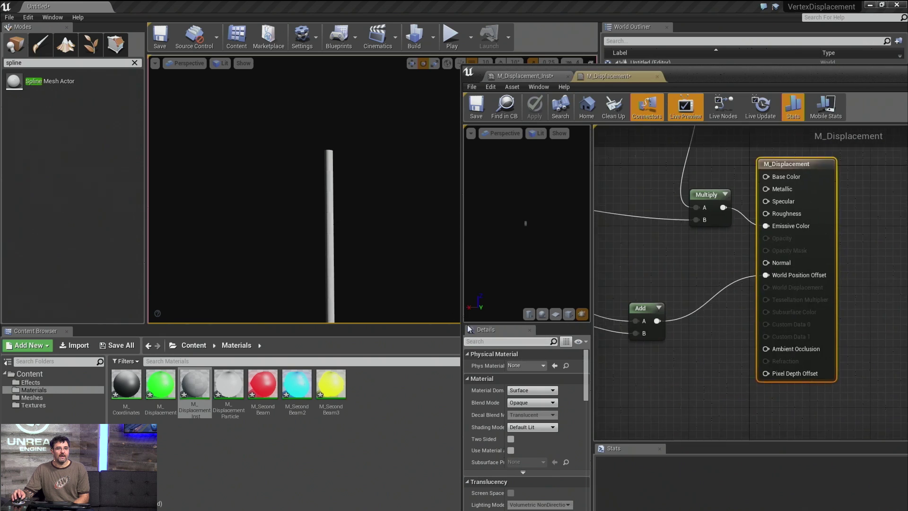
pyautogui.scroll(-6, 783, 323)
pyautogui.moveTo(684, 279); pyautogui.dragTo(793, 278, button='right')
pyautogui.scroll(2, 793, 278)
pyautogui.moveTo(693, 290); pyautogui.dragTo(792, 245, button='right')
pyautogui.scroll(4, 720, 252)
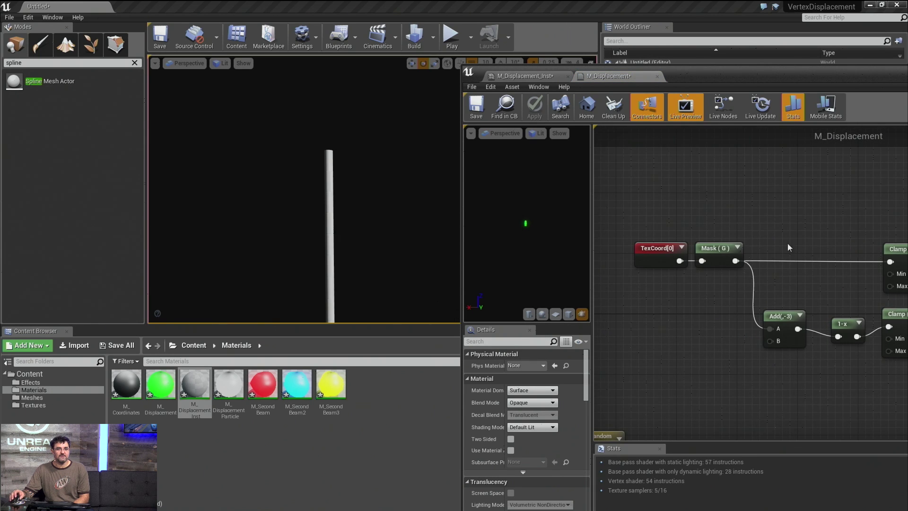
pyautogui.moveTo(646, 248); pyautogui.dragTo(447, 235, button='right')
pyautogui.click(815, 254)
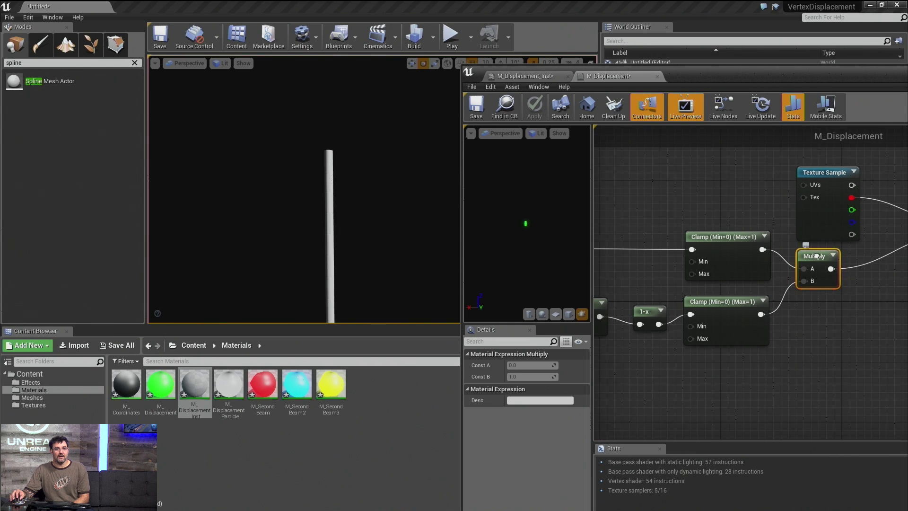
pyautogui.rightClick(815, 258)
pyautogui.click(822, 303)
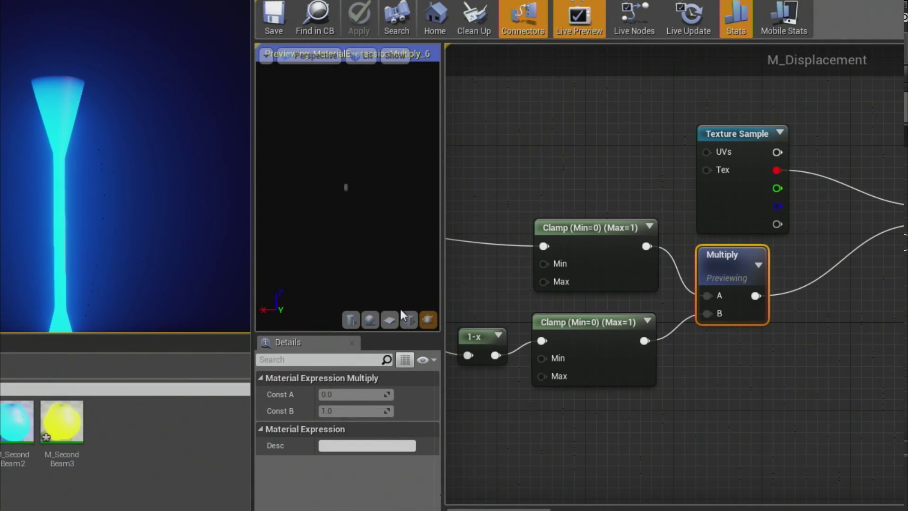
pyautogui.click(402, 321)
pyautogui.click(395, 321)
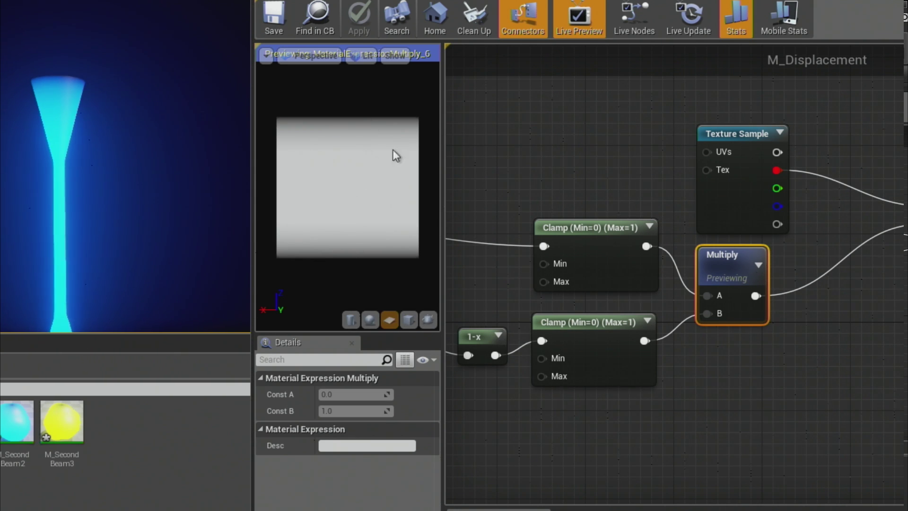
# Step: Preview the Texture Sample node feeding MaskingStyle's True input, then return to M_Displacement_Inst
pyautogui.moveTo(750, 173); pyautogui.dragTo(581, 227, button='right')
pyautogui.rightClick(577, 261)
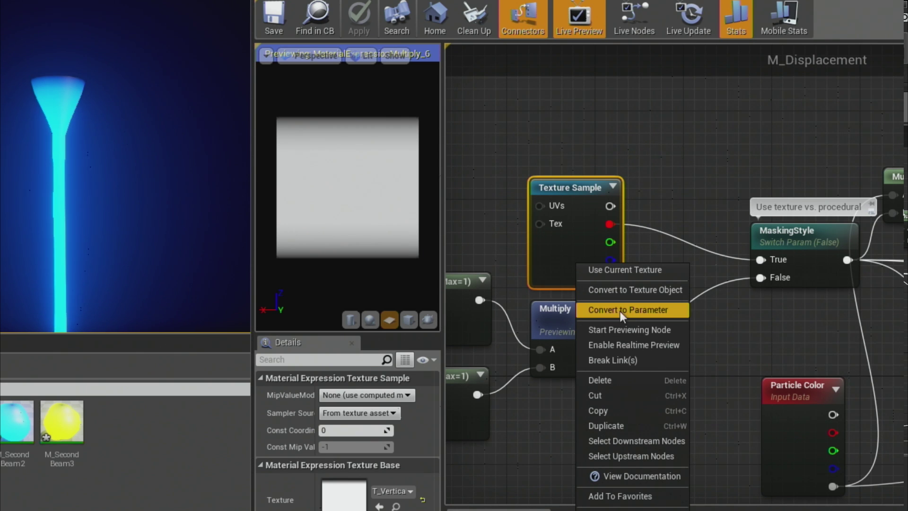
pyautogui.click(620, 329)
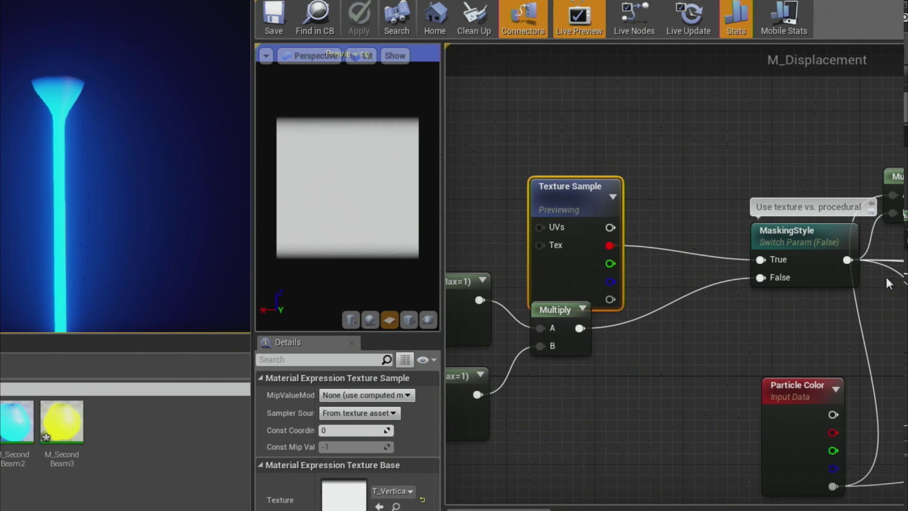
pyautogui.moveTo(567, 282); pyautogui.dragTo(566, 272)
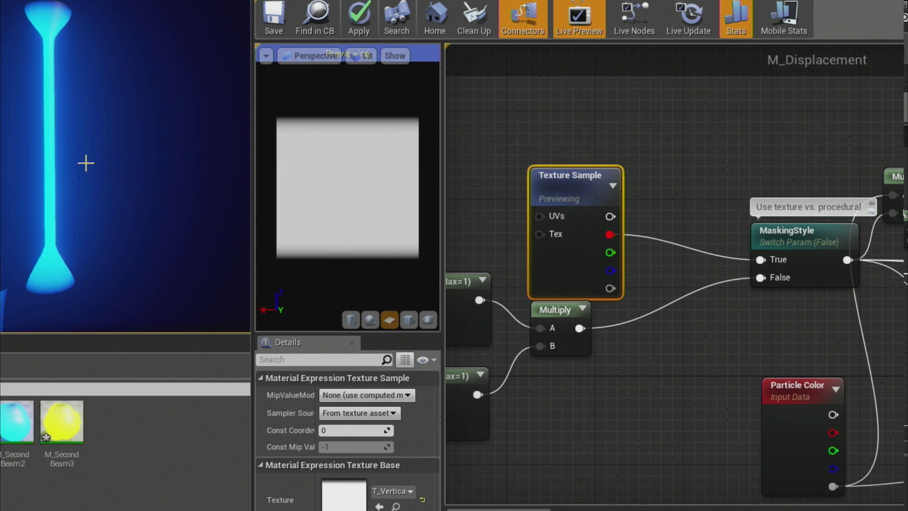
pyautogui.click(366, 1)
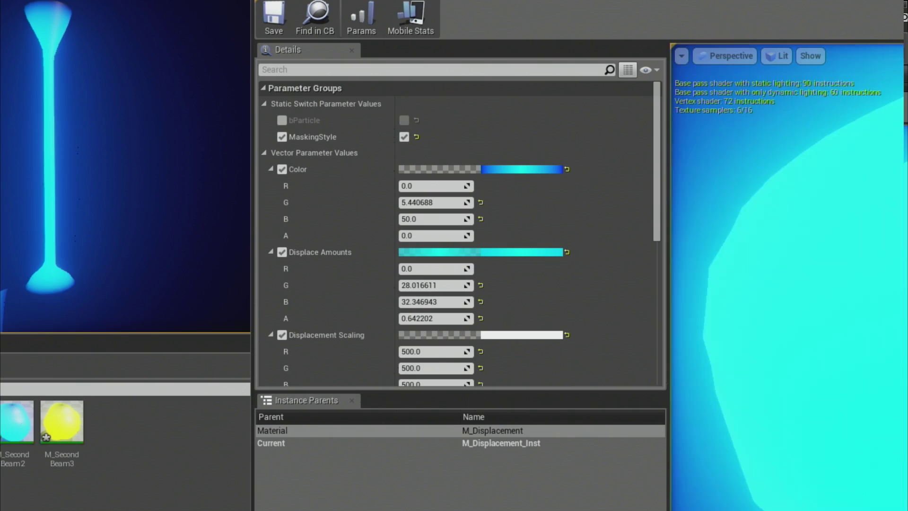
# Step: Set Center Swell to about 4.67 and the PseudoRandom G value to about -0.14 in M_Displacement_Inst
pyautogui.scroll(-6, 369, 286)
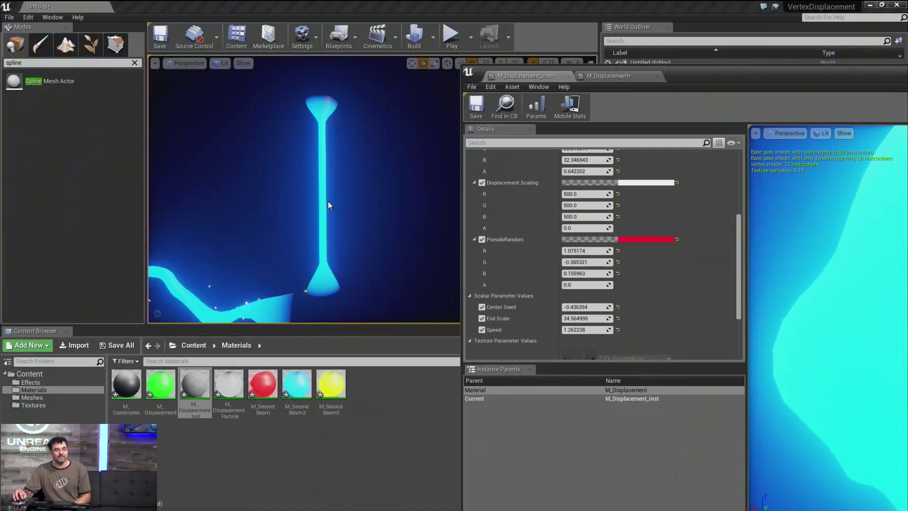
pyautogui.moveTo(592, 308); pyautogui.dragTo(685, 308)
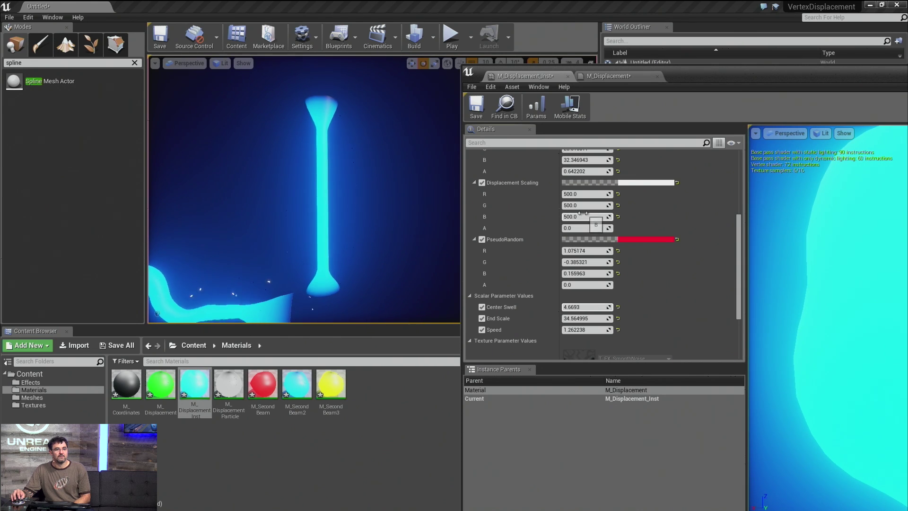
pyautogui.moveTo(582, 263); pyautogui.dragTo(597, 263)
# Step: Try Displace Amounts R at about 58.01 with G at about 90.26, and bring R down to about -0.21
pyautogui.scroll(3, 529, 265)
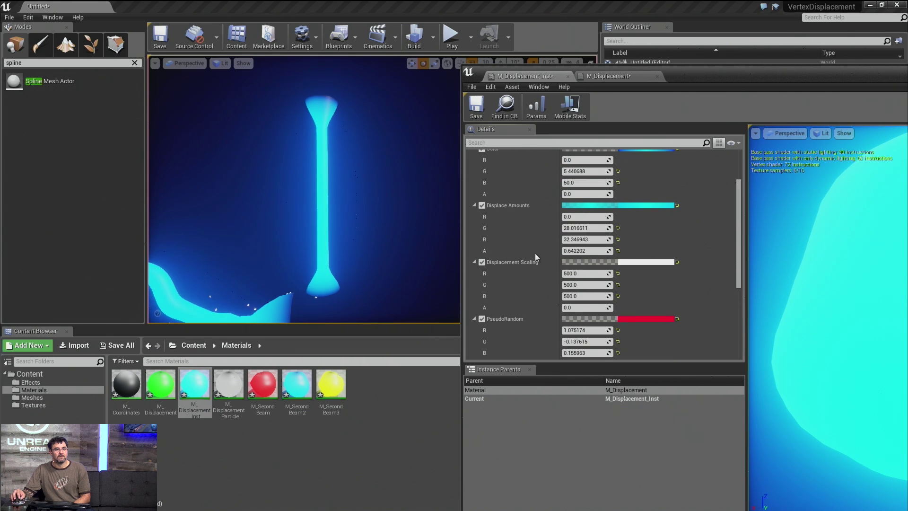
pyautogui.moveTo(577, 228)
pyautogui.mouseDown()
pyautogui.moveTo(605, 228)
pyautogui.moveTo(586, 217)
pyautogui.moveTo(629, 217)
pyautogui.mouseUp()
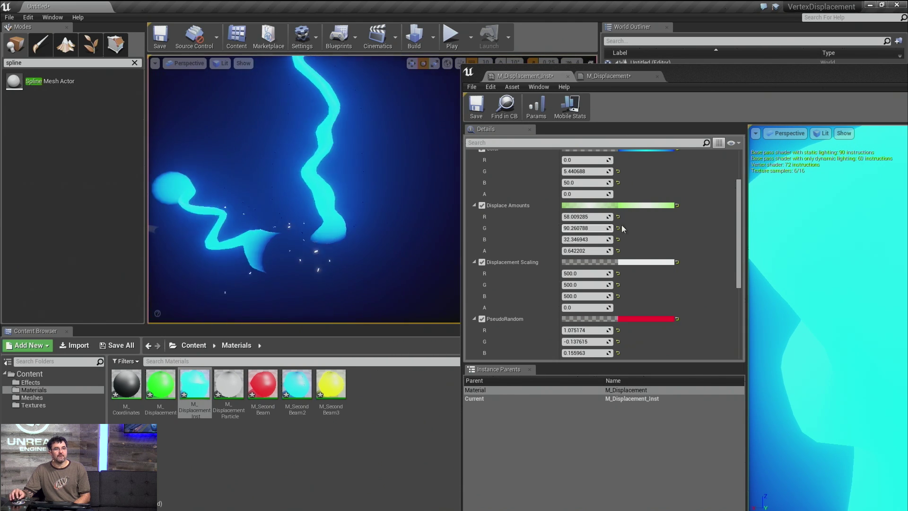
pyautogui.moveTo(602, 219); pyautogui.dragTo(567, 218)
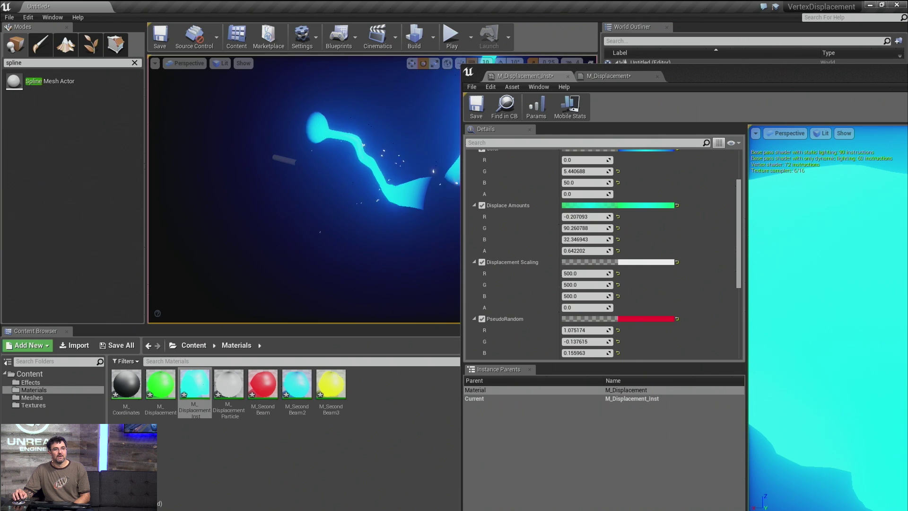
pyautogui.scroll(3, 255, 160)
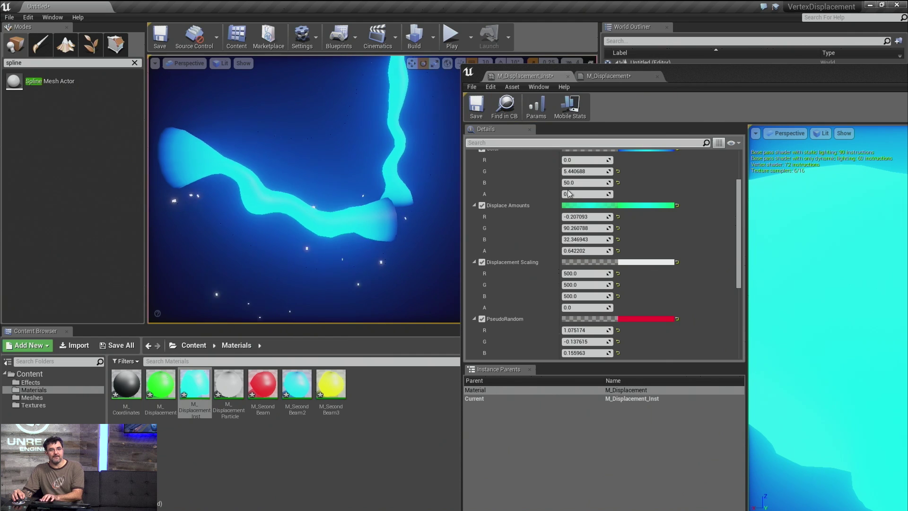
# Step: Set the G and B values of Displace Amounts to 0
pyautogui.click(589, 239)
pyautogui.click(589, 229)
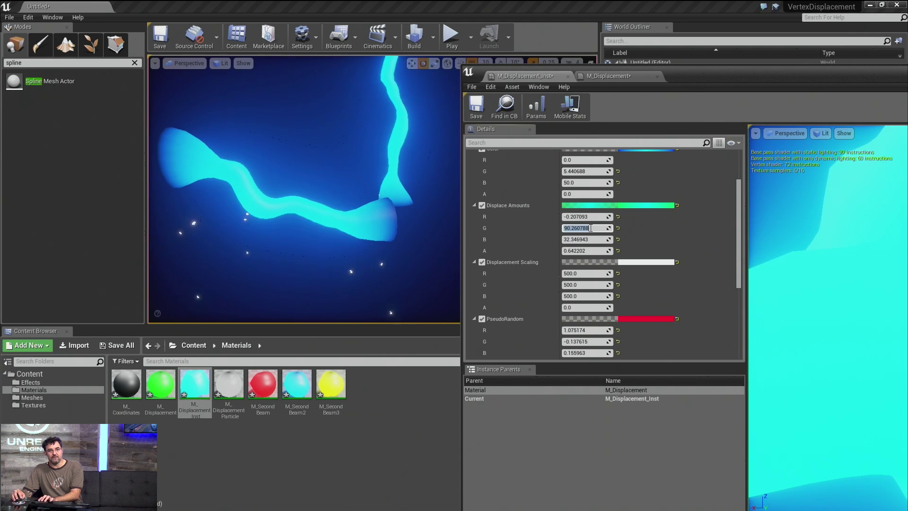
pyautogui.write('0')
pyautogui.press('Return')
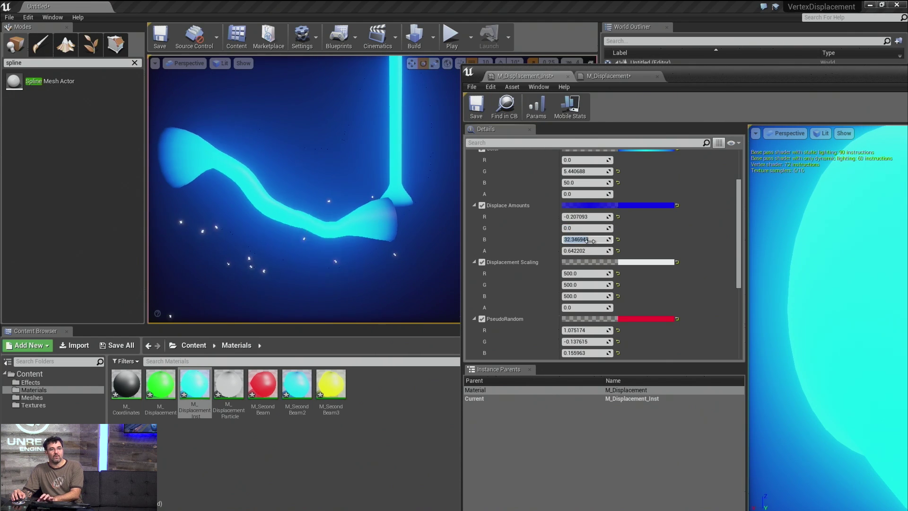
pyautogui.write('0')
pyautogui.press('Return')
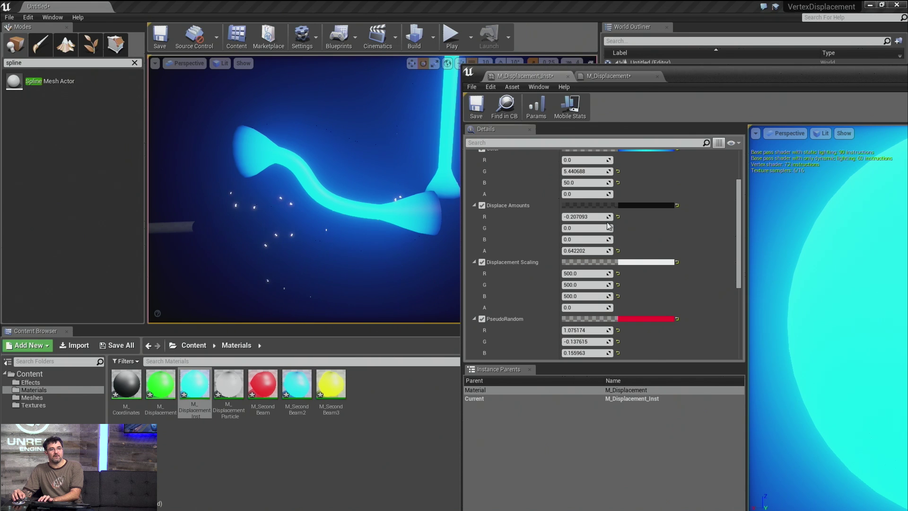
# Step: Try Displace Amounts R at about 195.88, and settle on about 5.89 for R, 72.89 for G and 120.10 for B
pyautogui.moveTo(586, 217); pyautogui.dragTo(624, 217)
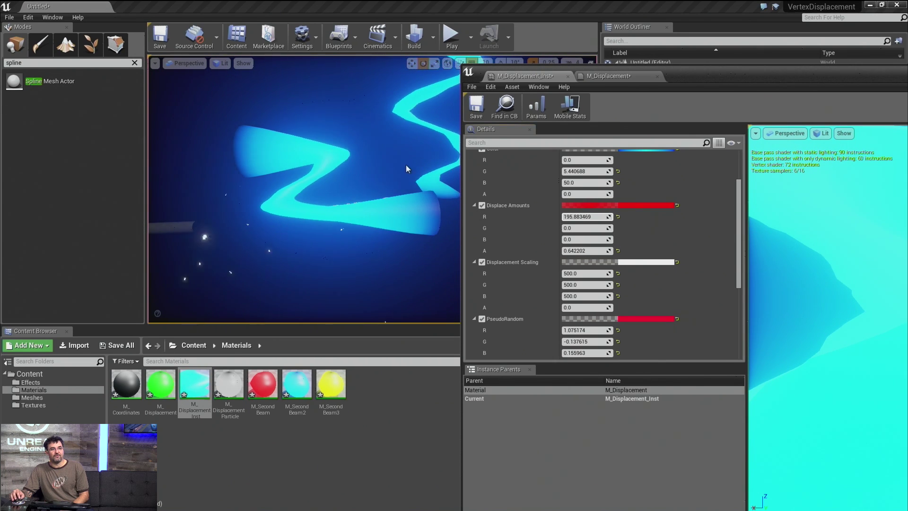
pyautogui.moveTo(286, 154); pyautogui.dragTo(378, 168, button='right')
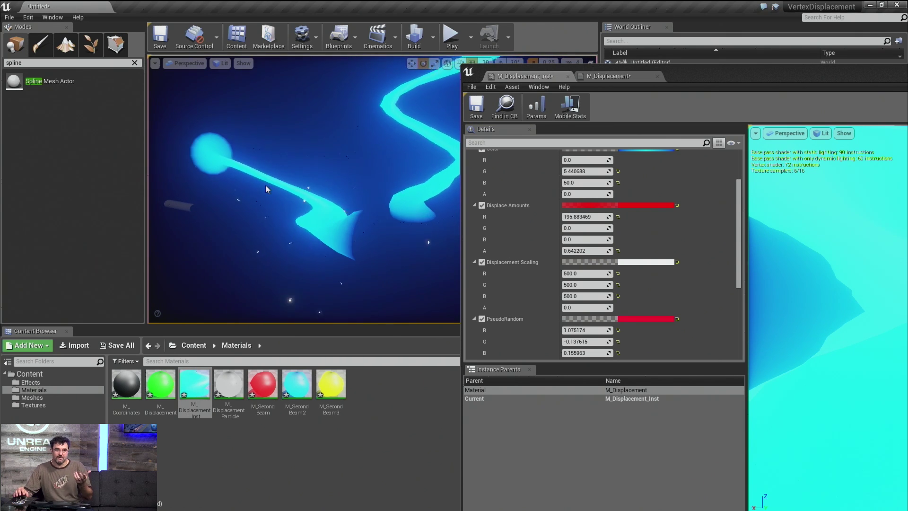
pyautogui.moveTo(574, 214); pyautogui.dragTo(544, 214)
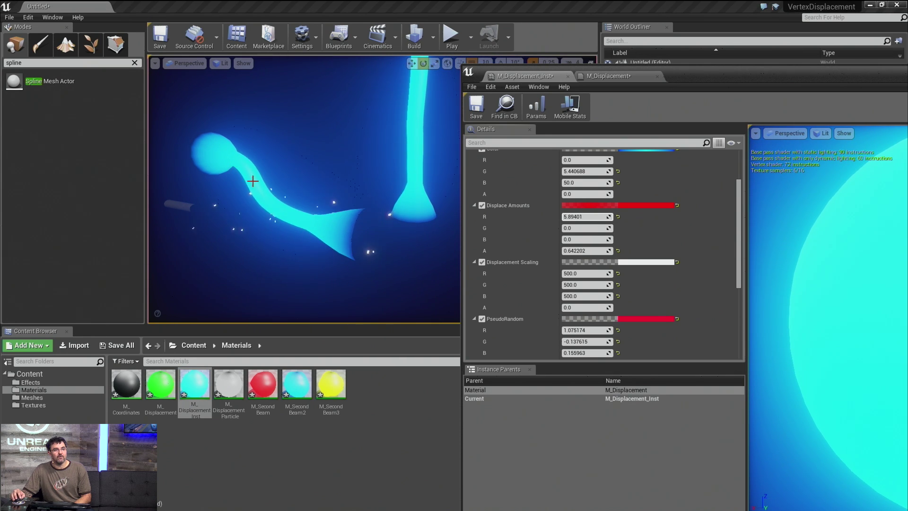
pyautogui.moveTo(573, 228); pyautogui.dragTo(624, 239)
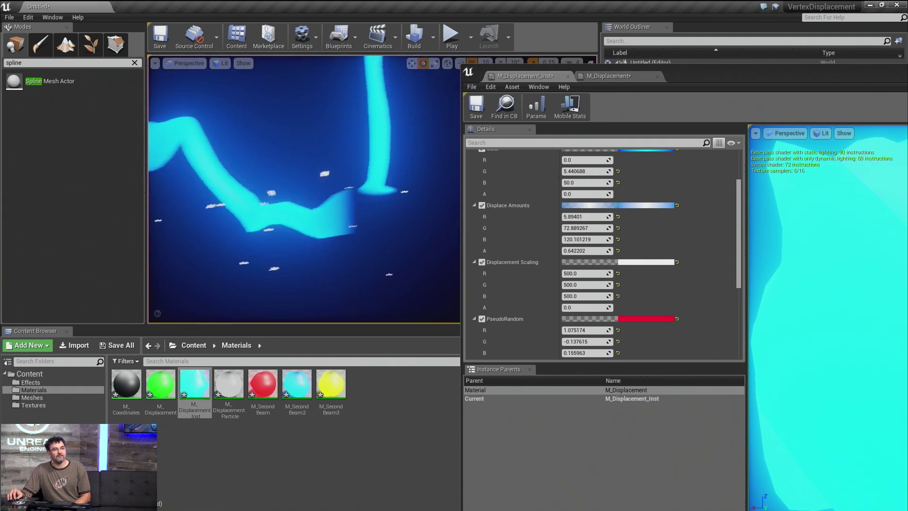